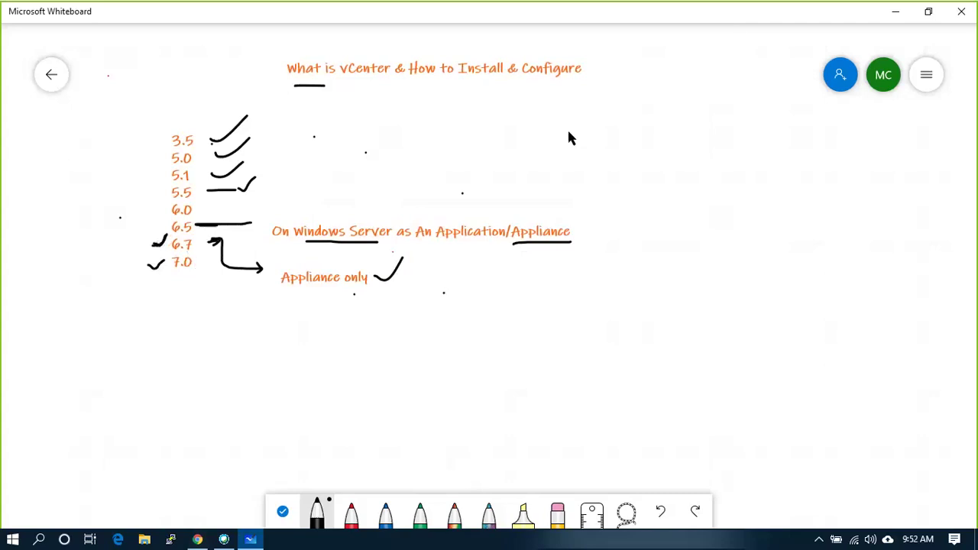
- Switch from the Whiteboard vCenter versions sketch to the ESXi host login page in Chrome
left_click(197, 540)
- Log in to the ESXi Host Client as root with the account password
type("root")
key("Tab")
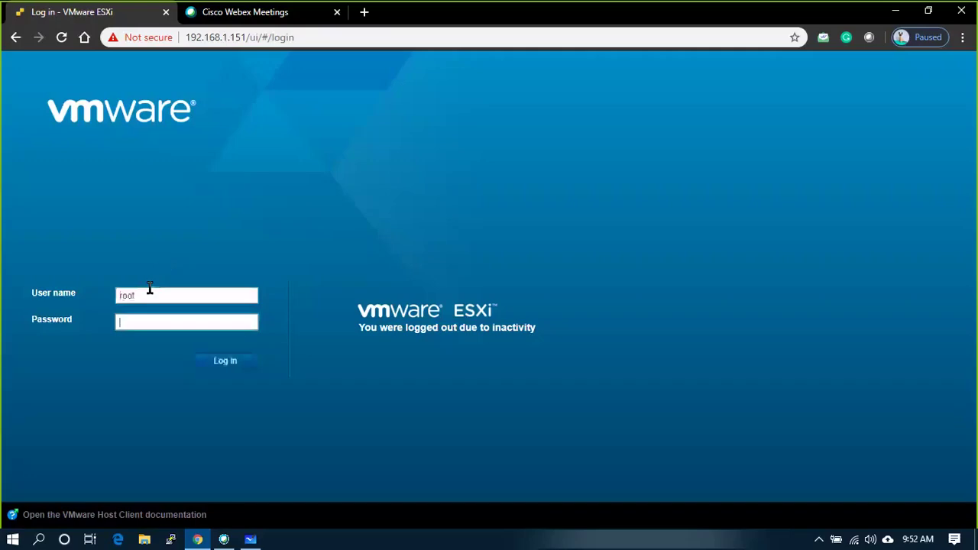
type("********")
key("Return")
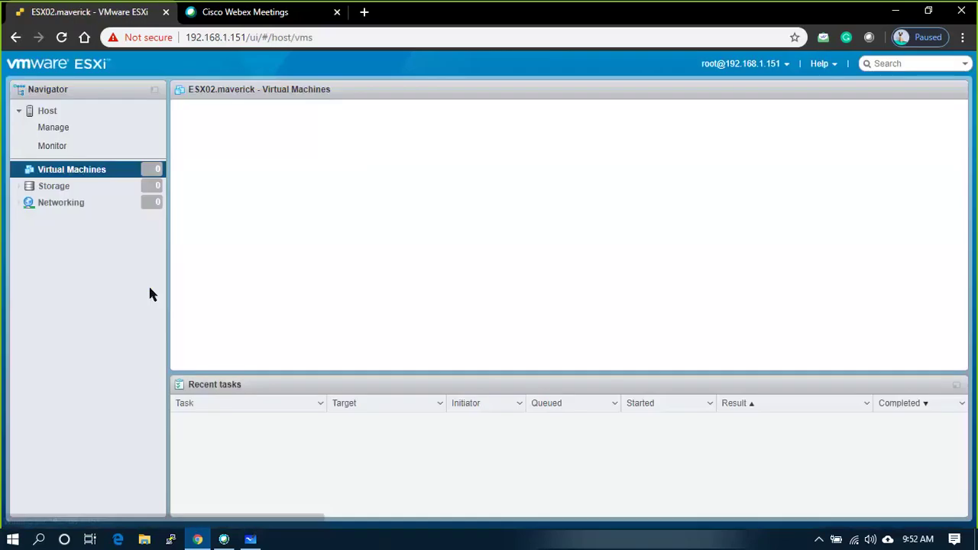
- Open the datastore browser for the SATA1 datastore under Storage
left_click(48, 111)
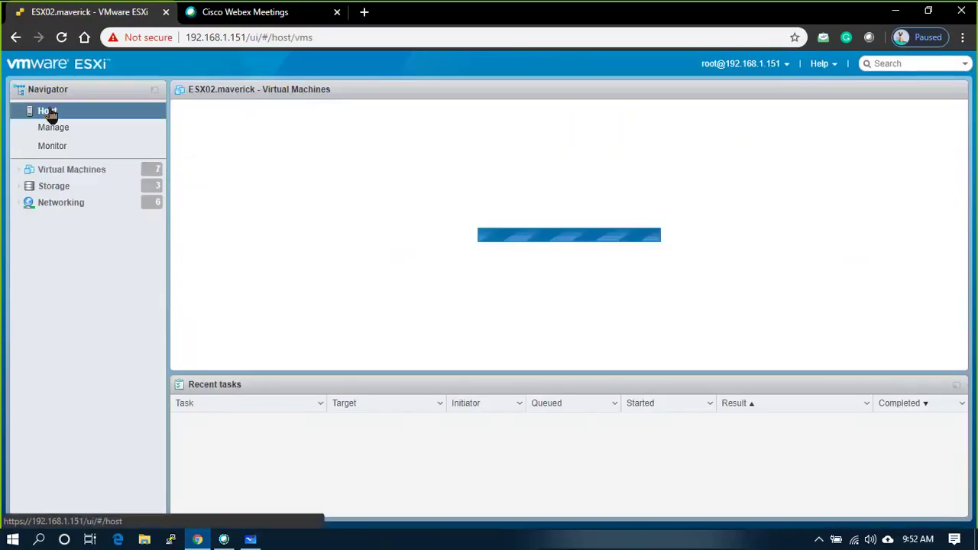
left_click(58, 202)
left_click(60, 190)
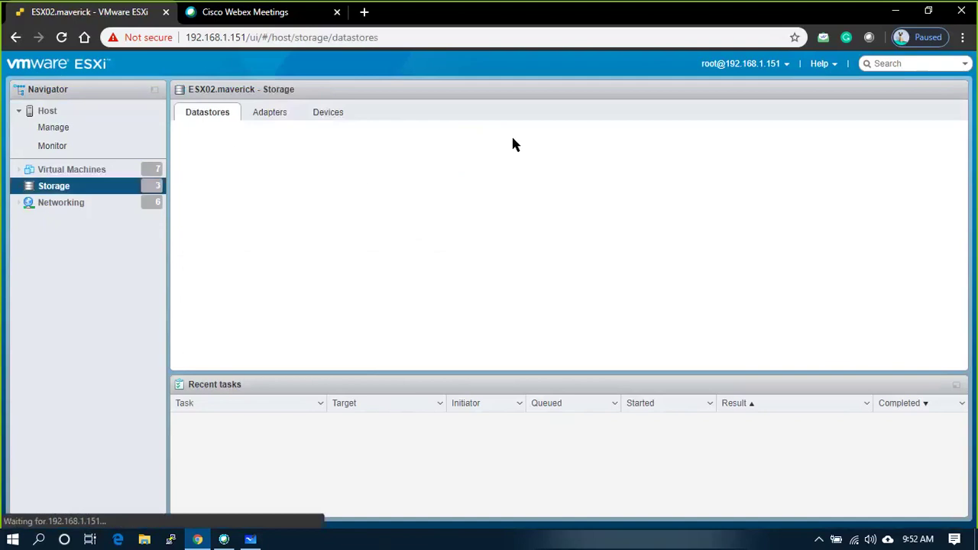
left_click(218, 188)
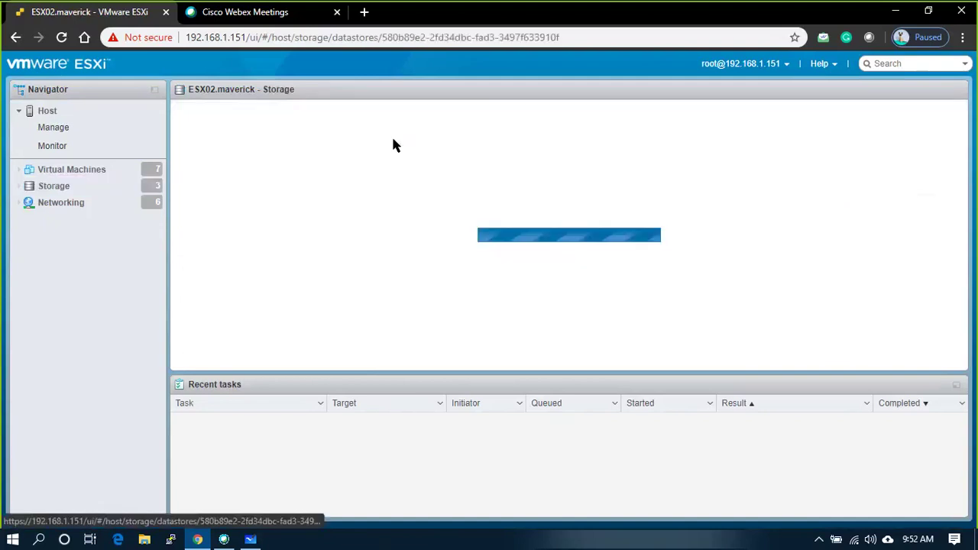
left_click(319, 125)
- Locate VMware-VCSA-all-6.7.0-14367737.iso in the ISO folder, then close the datastore browser
left_click(321, 198)
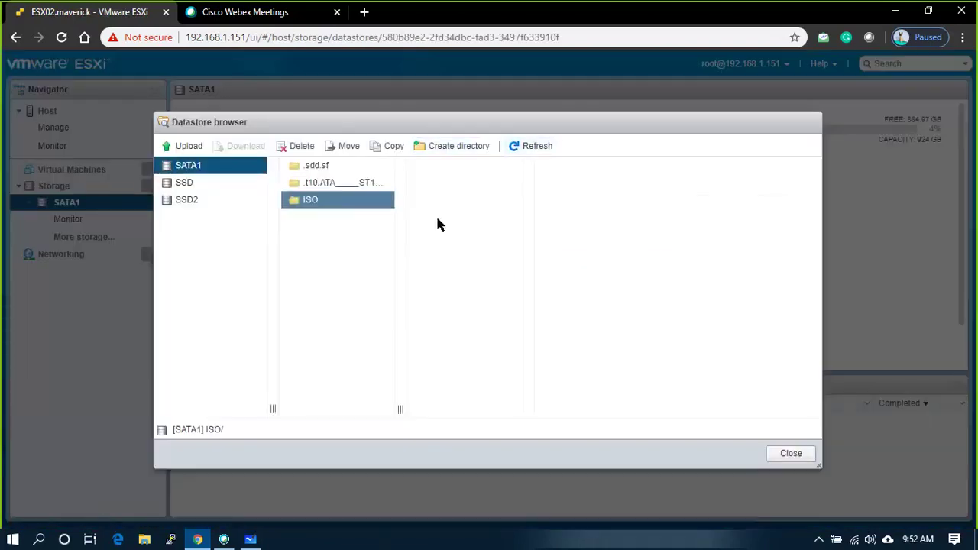
left_click_drag(528, 410, 762, 411)
left_click(567, 359)
left_click(472, 321)
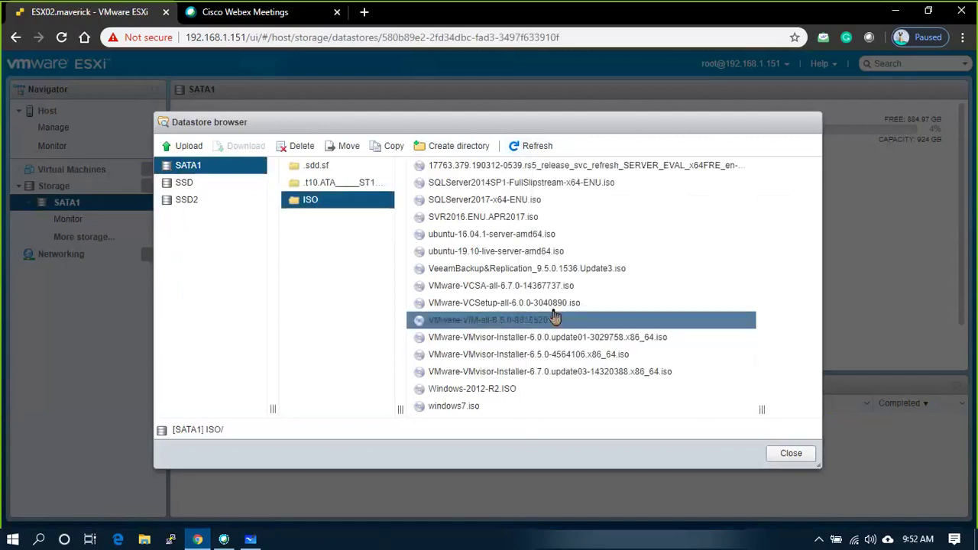
left_click(496, 287)
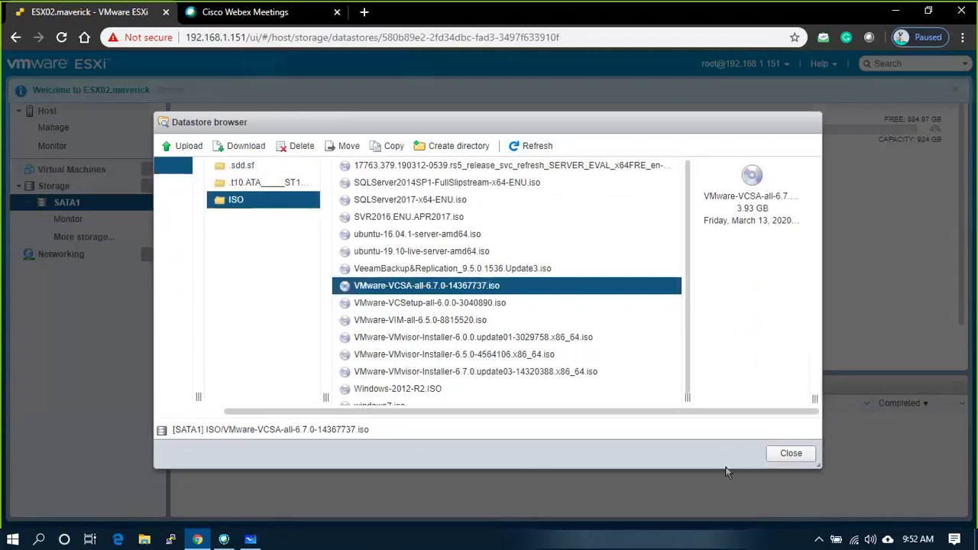
left_click(798, 457)
- Power on the EUSPRAD01.MAVERICKCLOUD.COM virtual machine and open its remote console
left_click(65, 170)
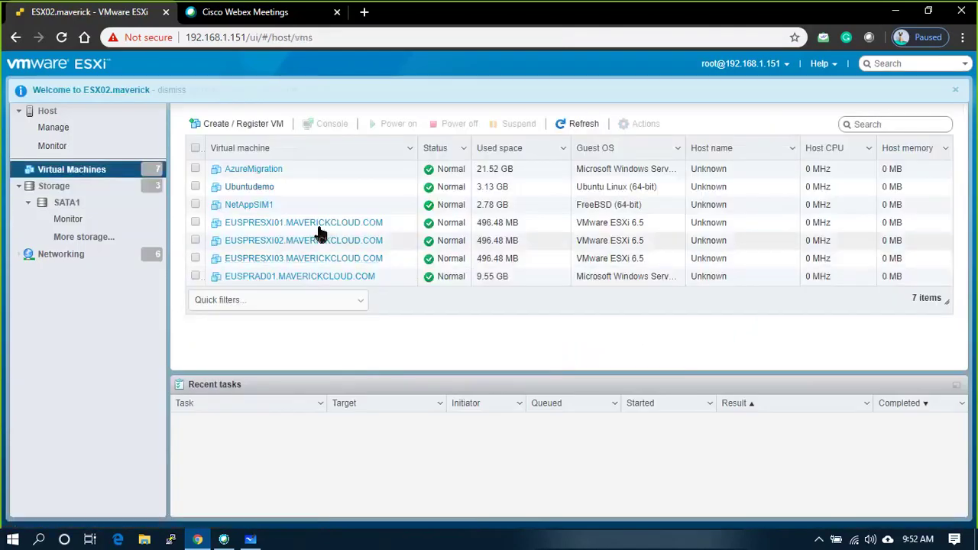
left_click(196, 279)
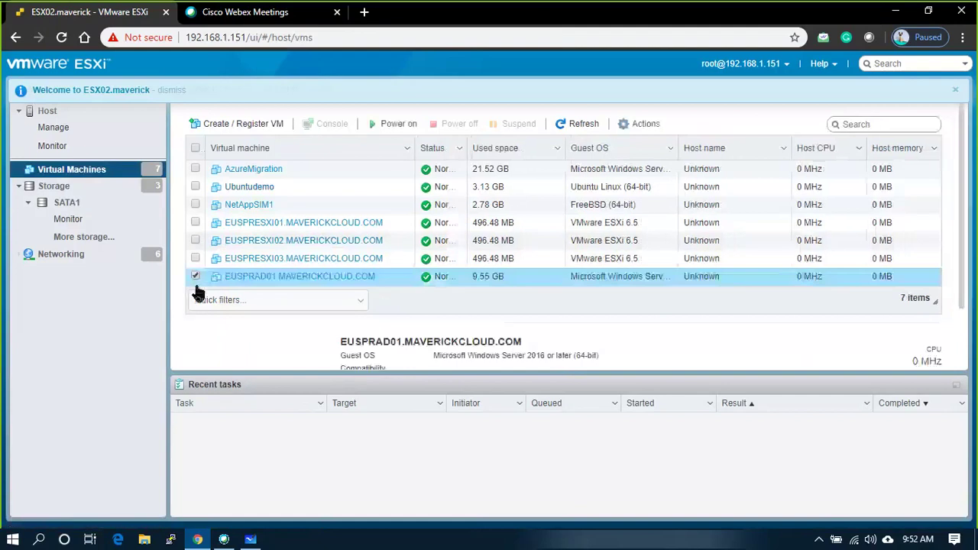
left_click(273, 279)
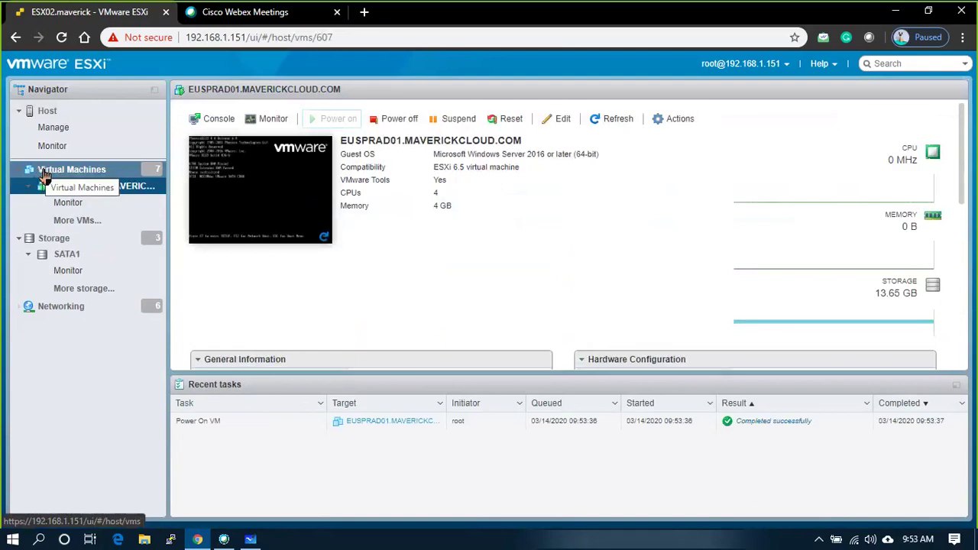
left_click(240, 218)
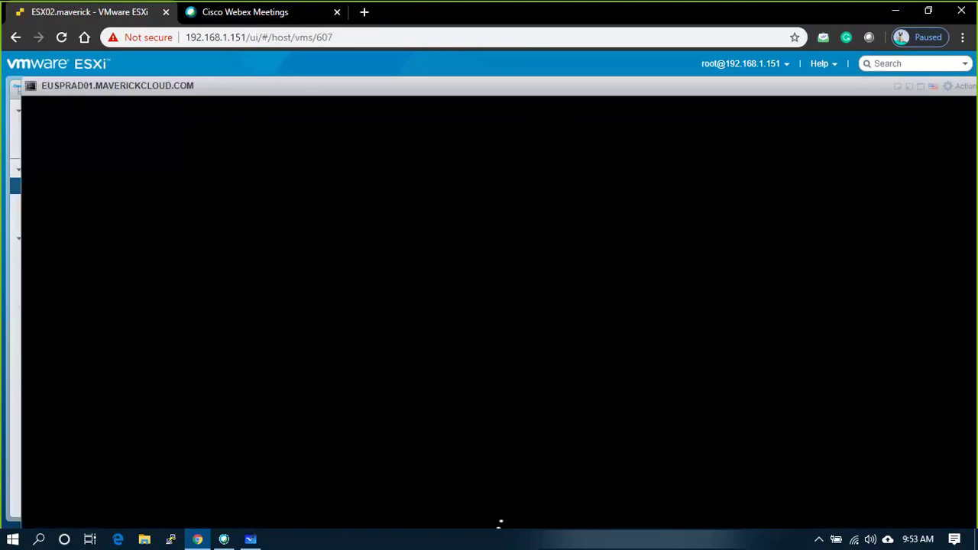
- Toggle the EUSPRAD01 console between minimized and full screen until Windows reaches the lock screen
left_click(909, 87)
left_click(259, 509)
left_click(916, 86)
left_click(220, 507)
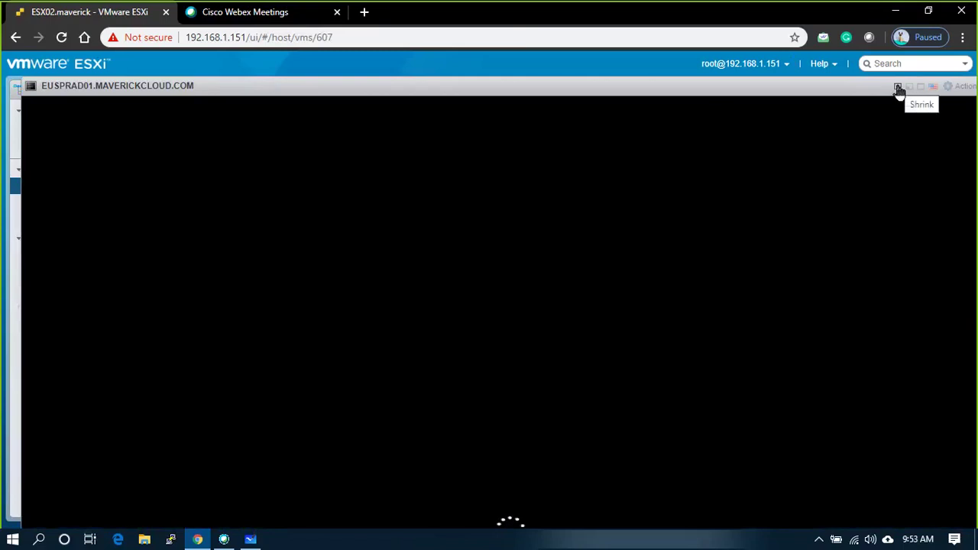
left_click(920, 89)
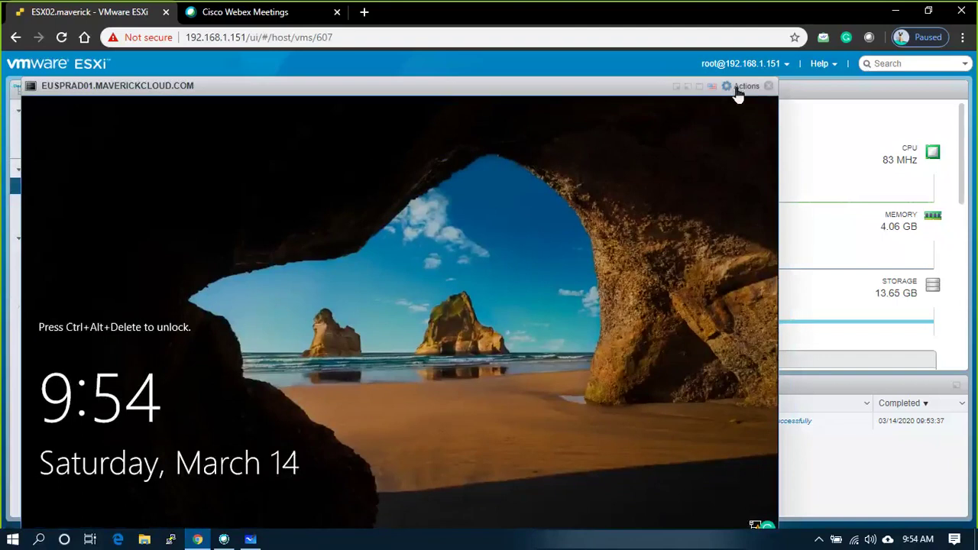
- Send Ctrl-Alt-Delete to EUSPRAD01 and sign in to Windows as Administrator
left_click(738, 90)
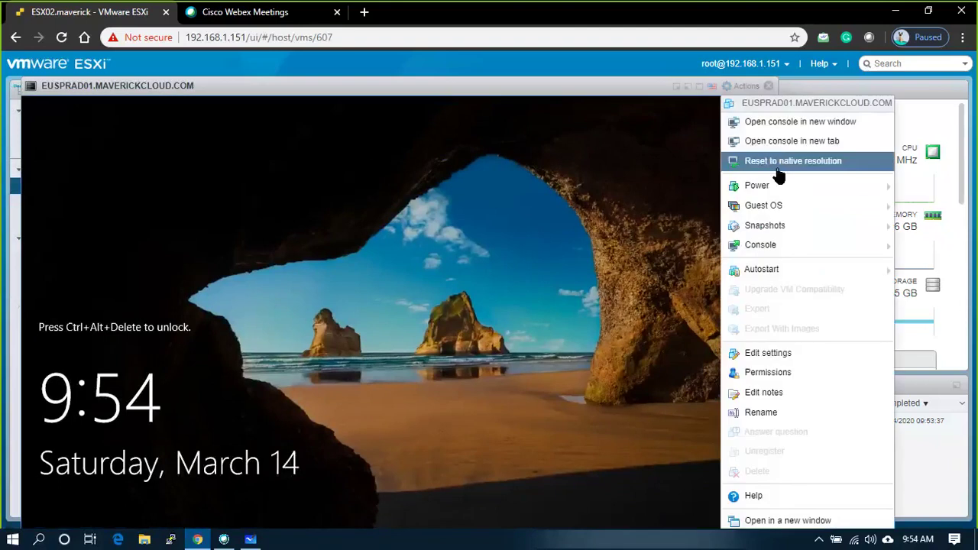
mouse_move(785, 211)
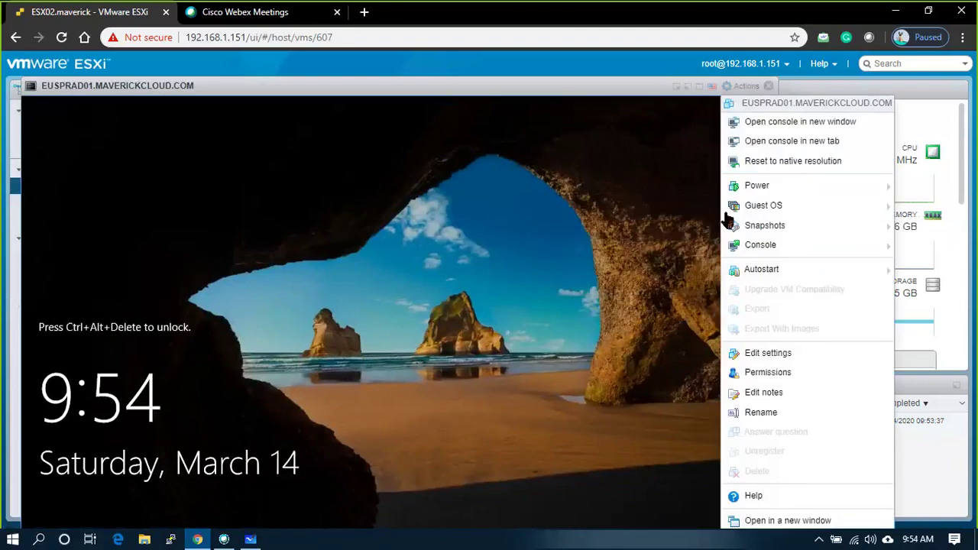
mouse_move(730, 218)
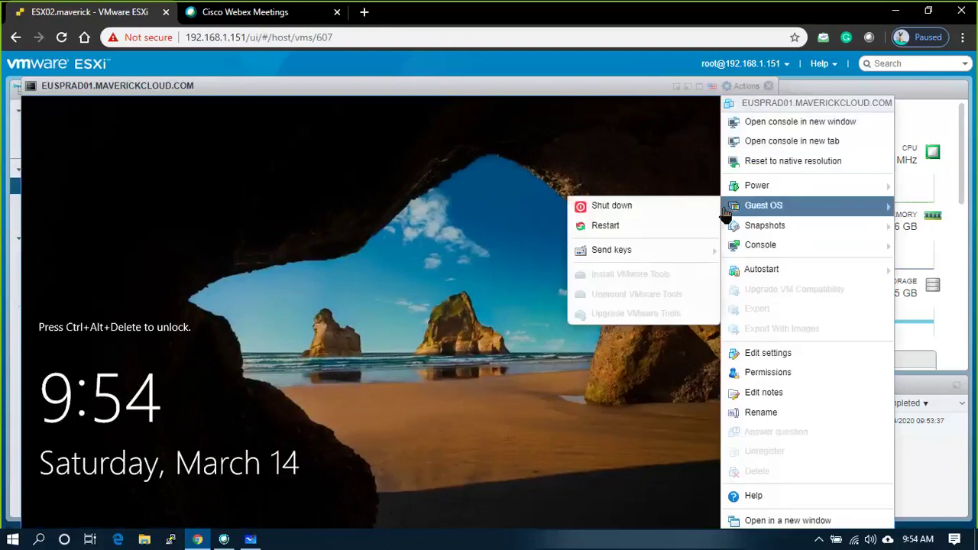
mouse_move(626, 250)
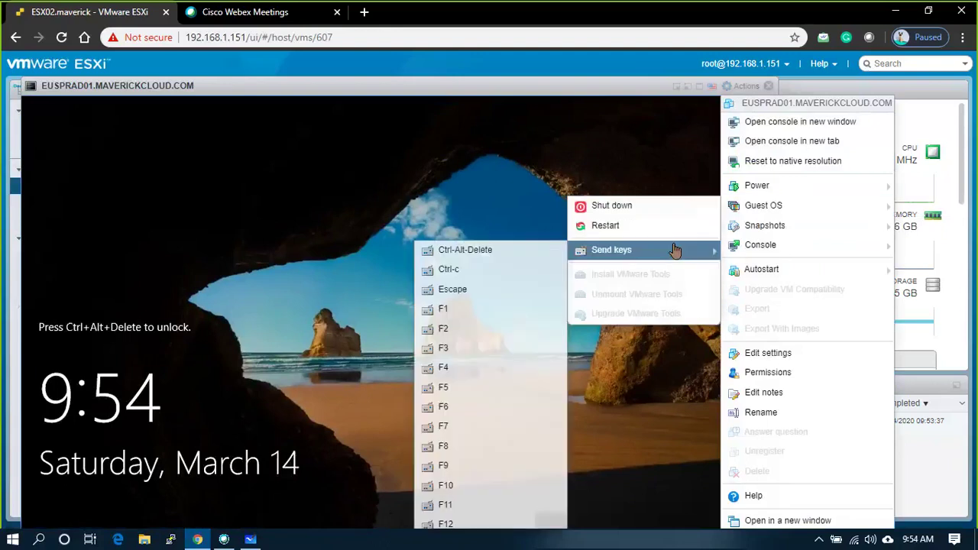
left_click(539, 252)
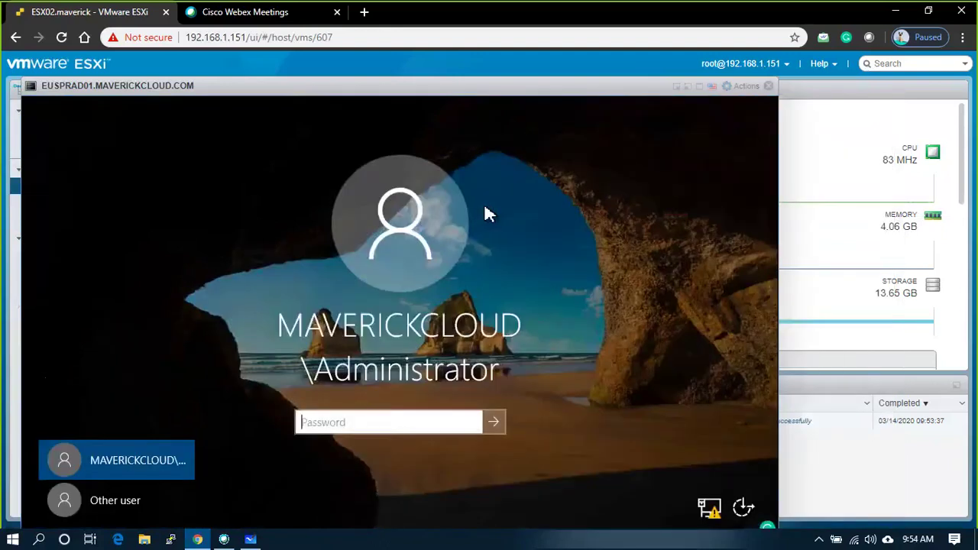
type("••••••••••")
key("Return")
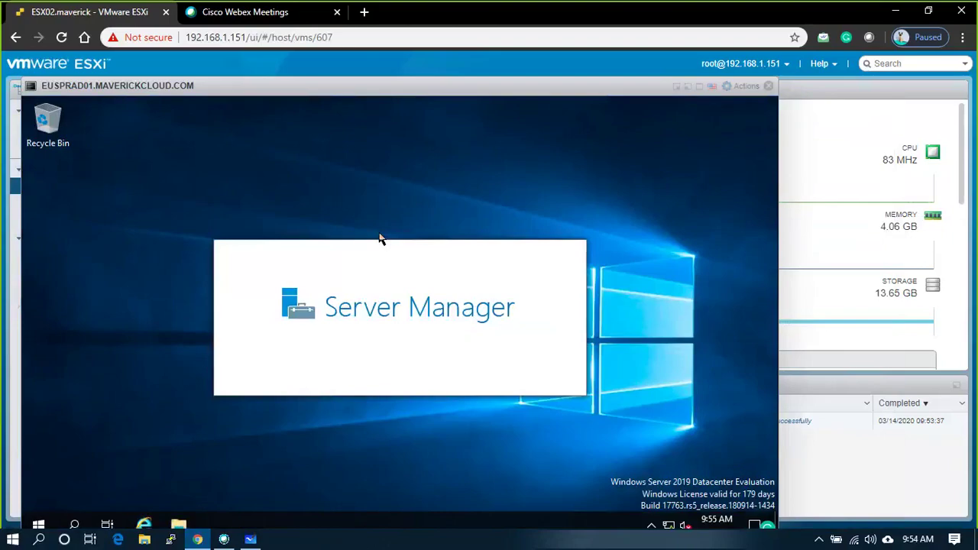
key("super")
key("super")
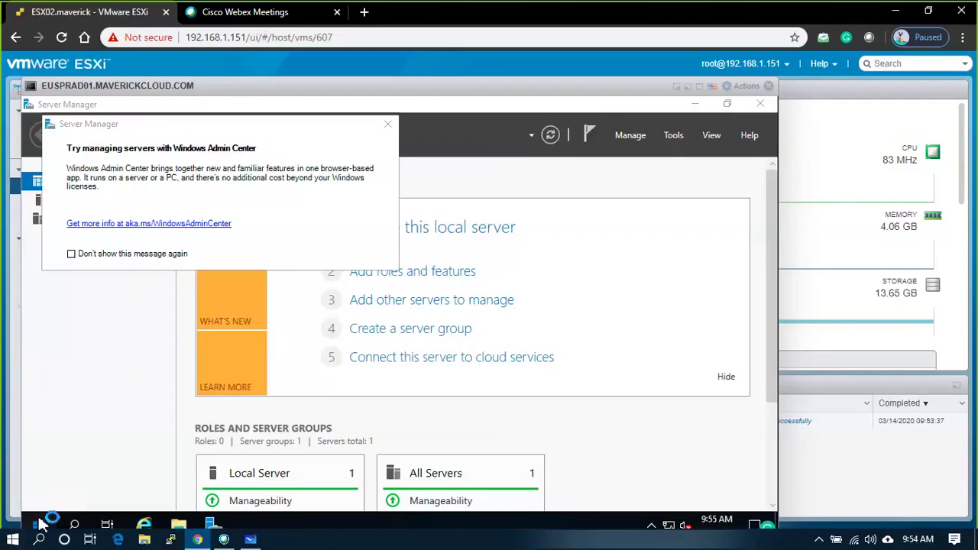
- Launch and close Remote Desktop Connection, then bring Server Manager back to the front
left_click(38, 523)
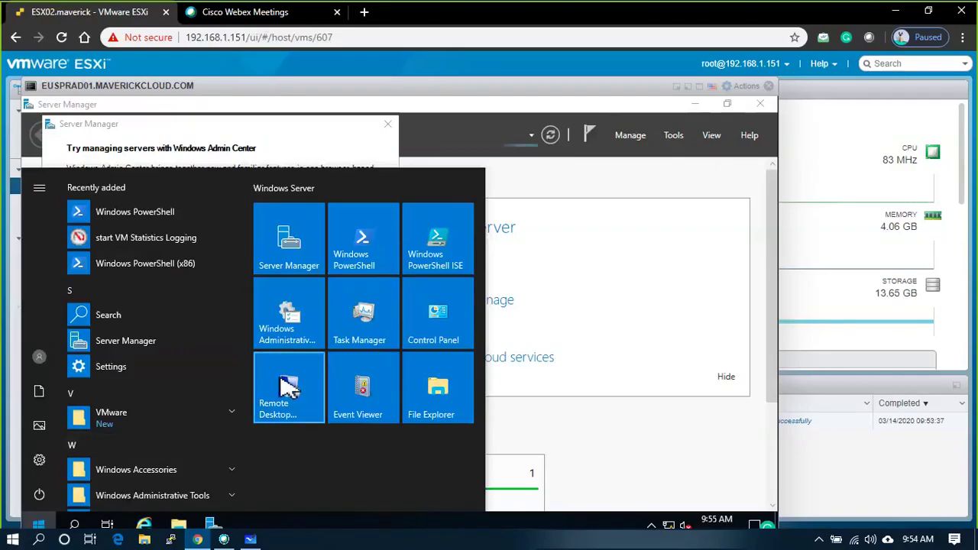
left_click(295, 387)
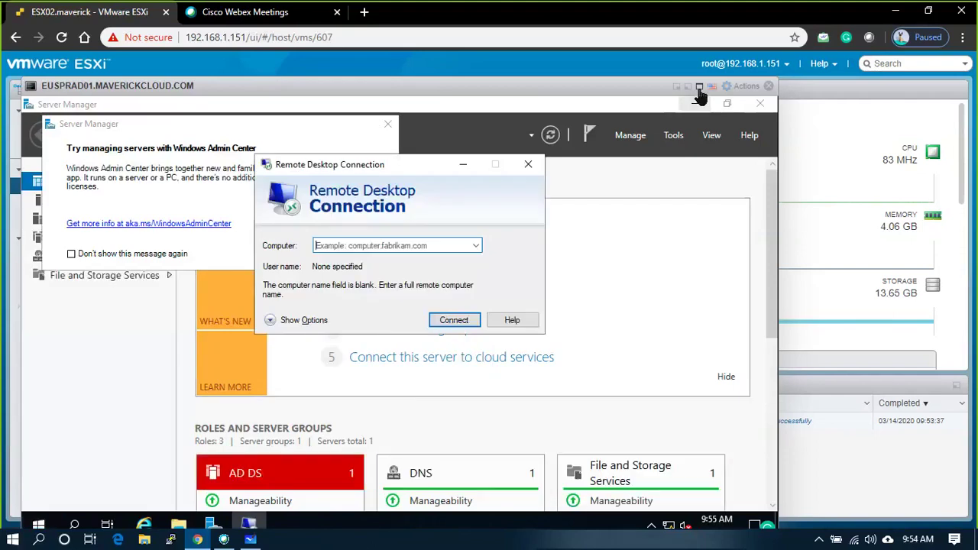
left_click(709, 87)
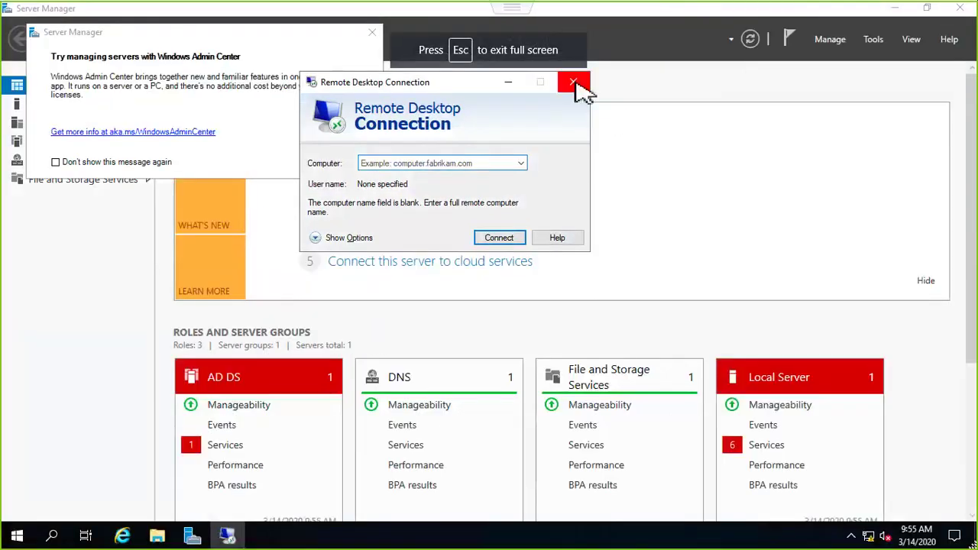
left_click(573, 82)
left_click(158, 535)
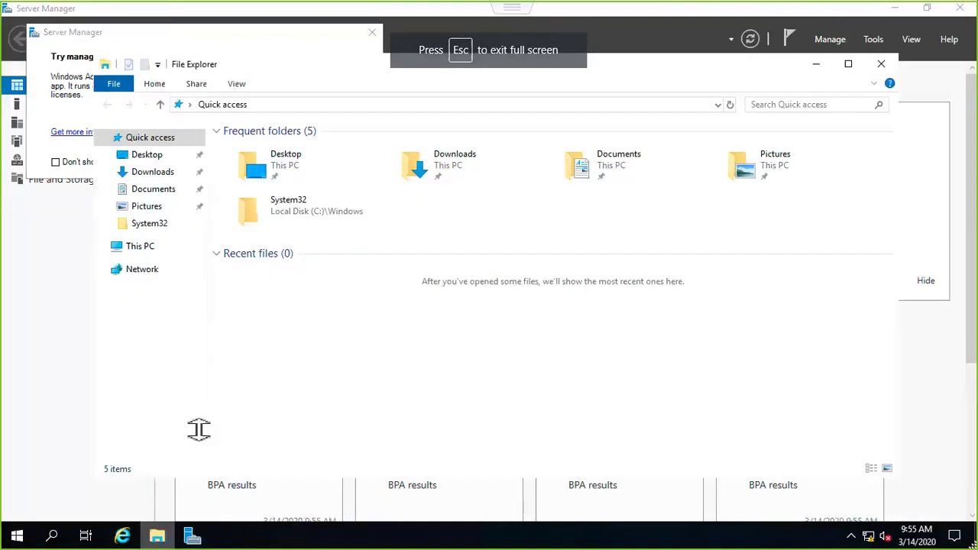
left_click(61, 222)
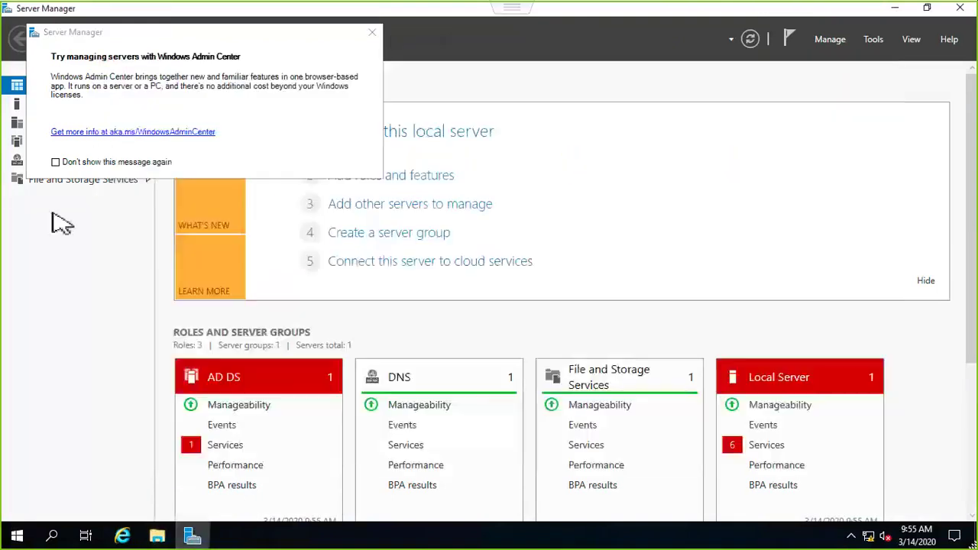
- On the Local Server page, allow Remote Desktop connections with Network Level Authentication
left_click(17, 104)
left_click(372, 34)
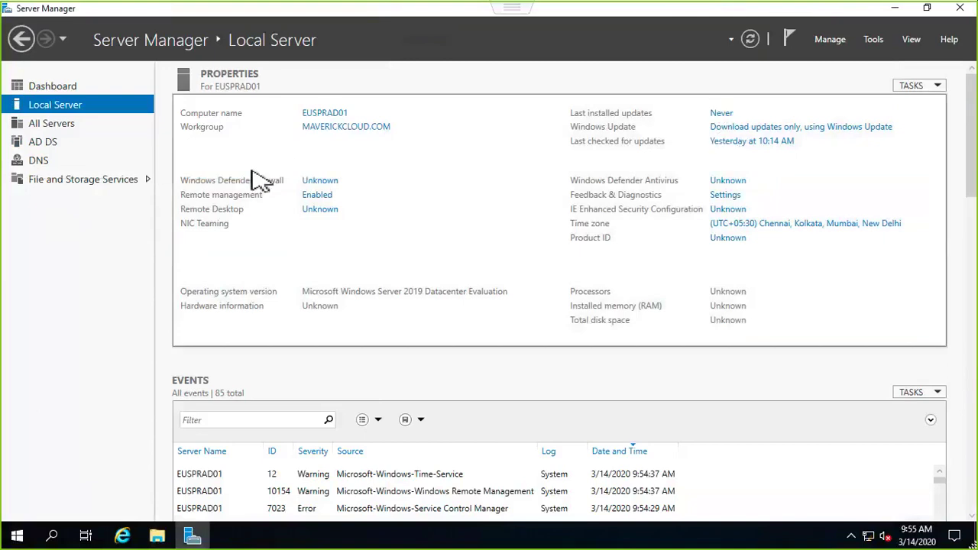
left_click(317, 196)
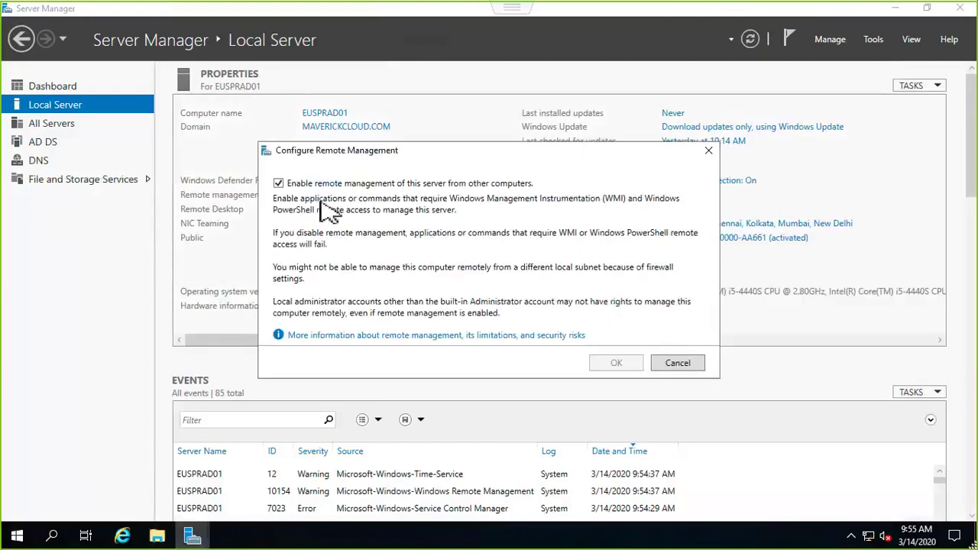
left_click(677, 364)
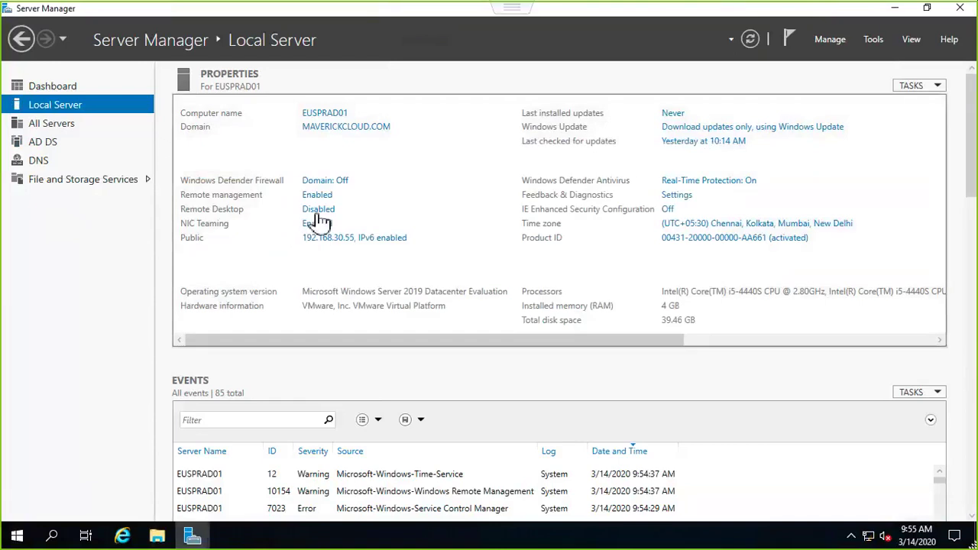
left_click(318, 210)
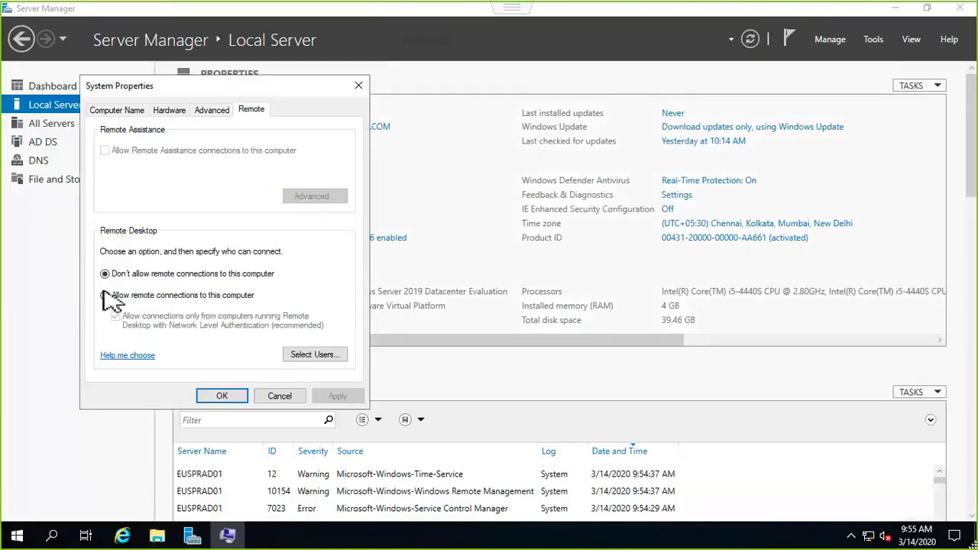
left_click(105, 296)
left_click(337, 397)
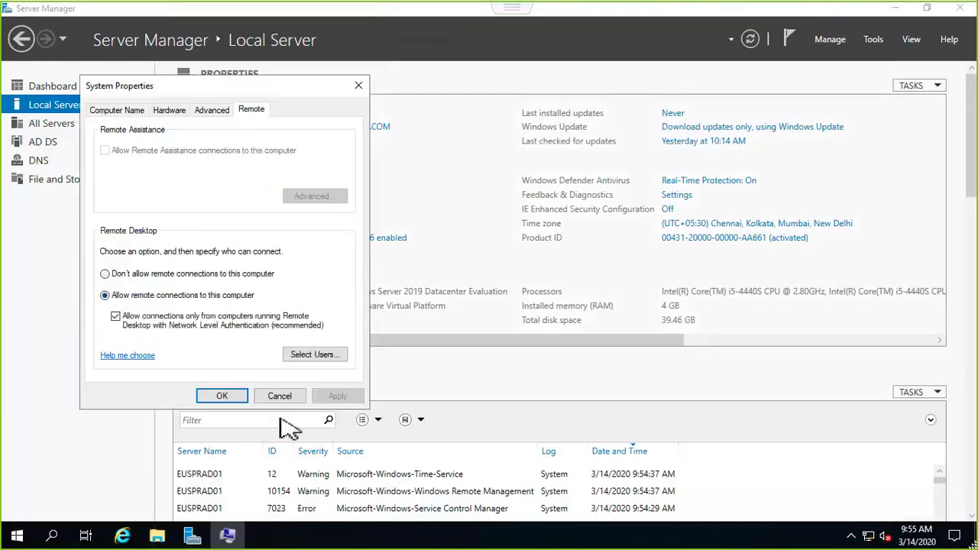
left_click(222, 396)
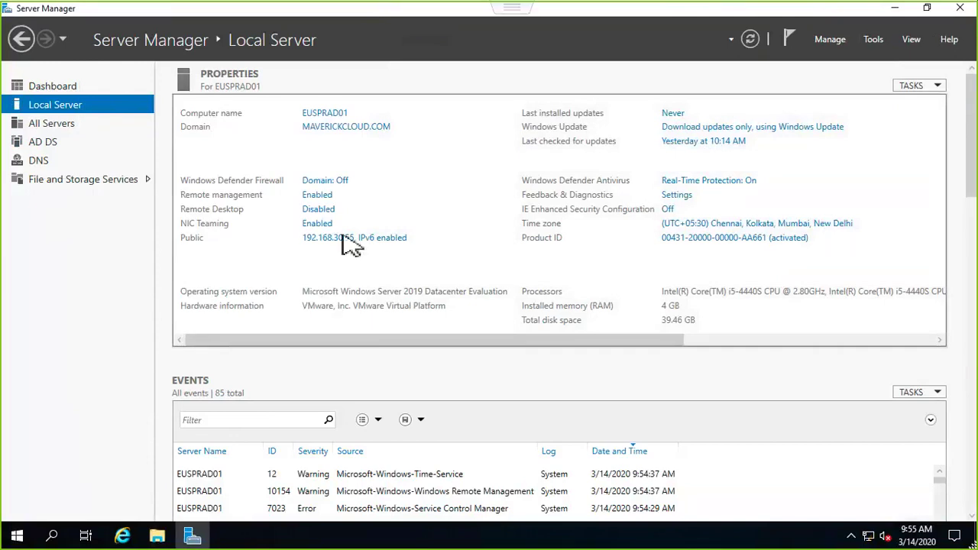
- Close Server Manager and the VM console, then start an mstsc connection to 192.168.30.55
left_click(966, 11)
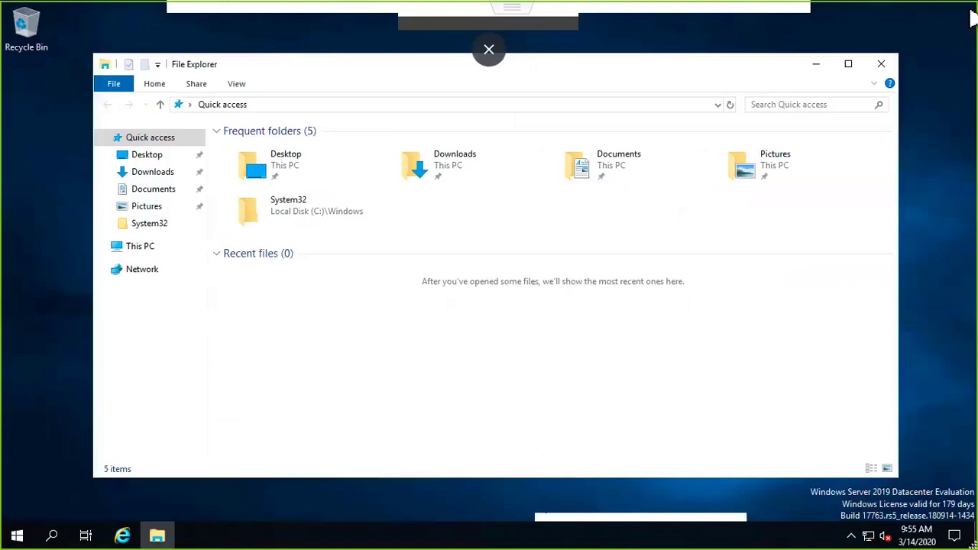
key("Escape")
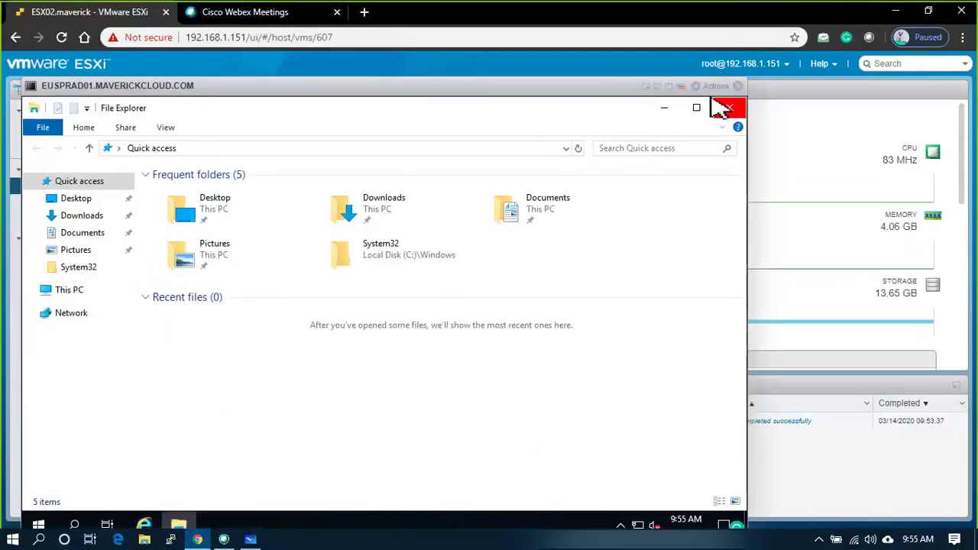
left_click(737, 85)
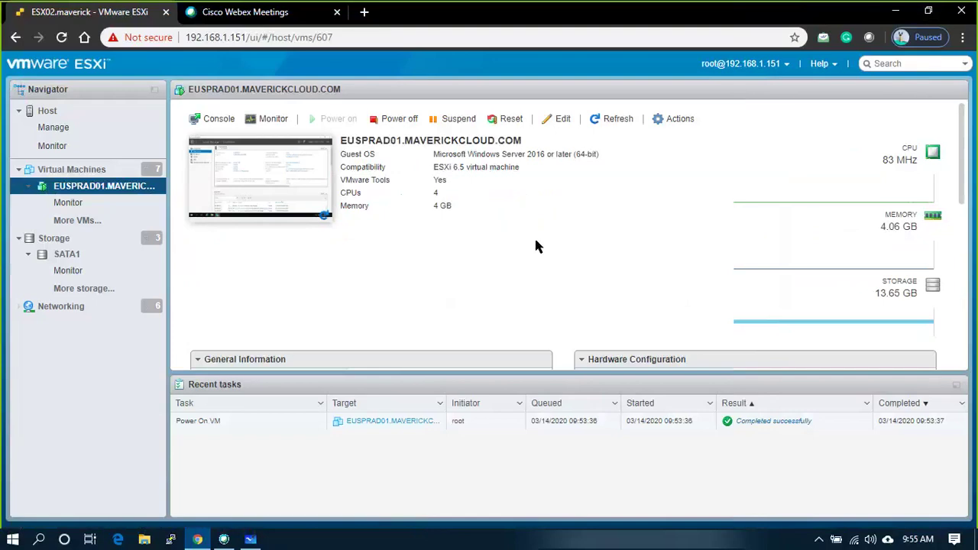
key("super+r")
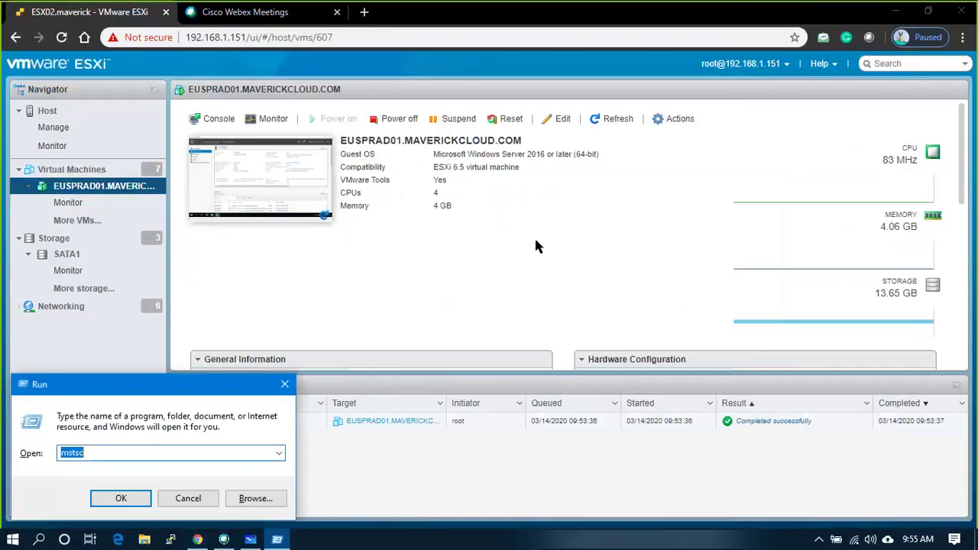
key("Return")
type("192.1")
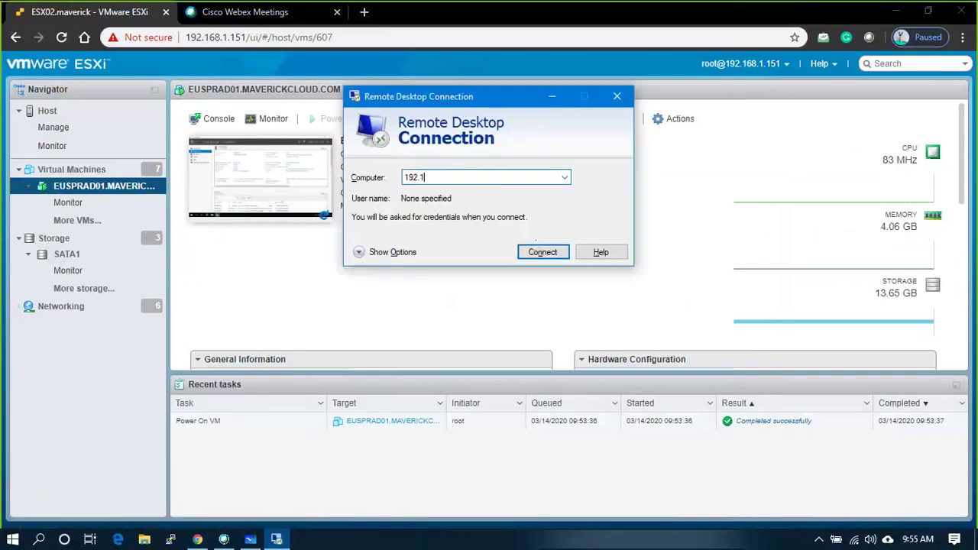
type("68.30.55")
key("Return")
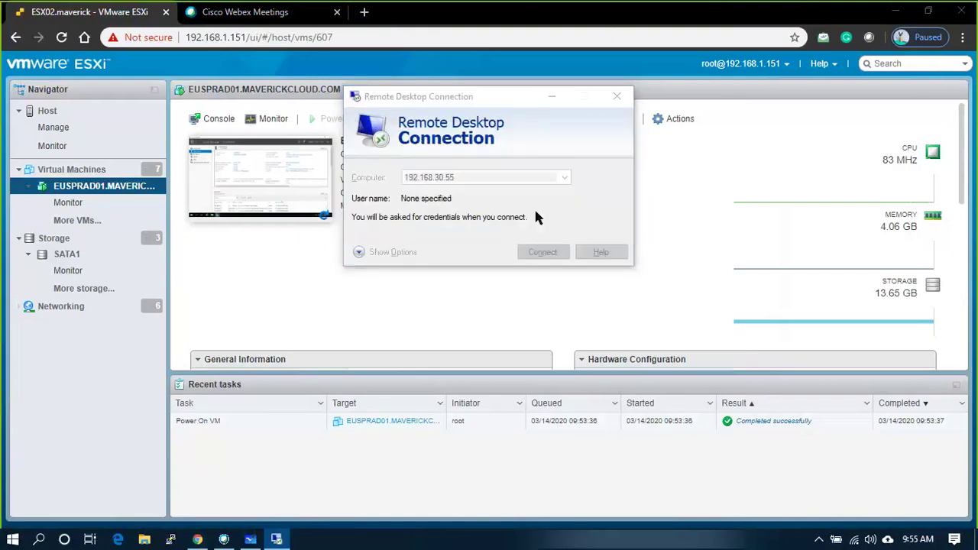
- Sign in as Administrator, accept the certificate warning, and minimize File Explorer in the session
left_click(375, 249)
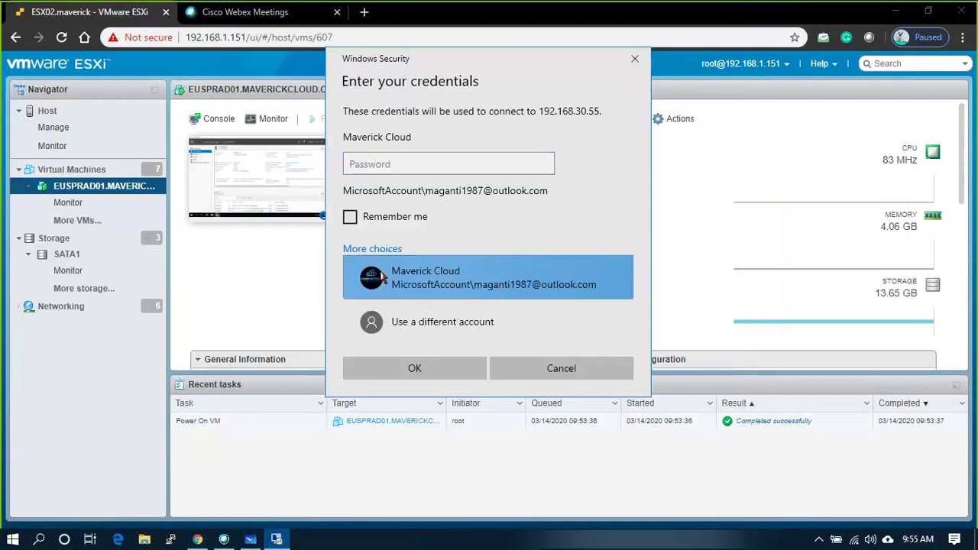
left_click(395, 323)
type("ADmi")
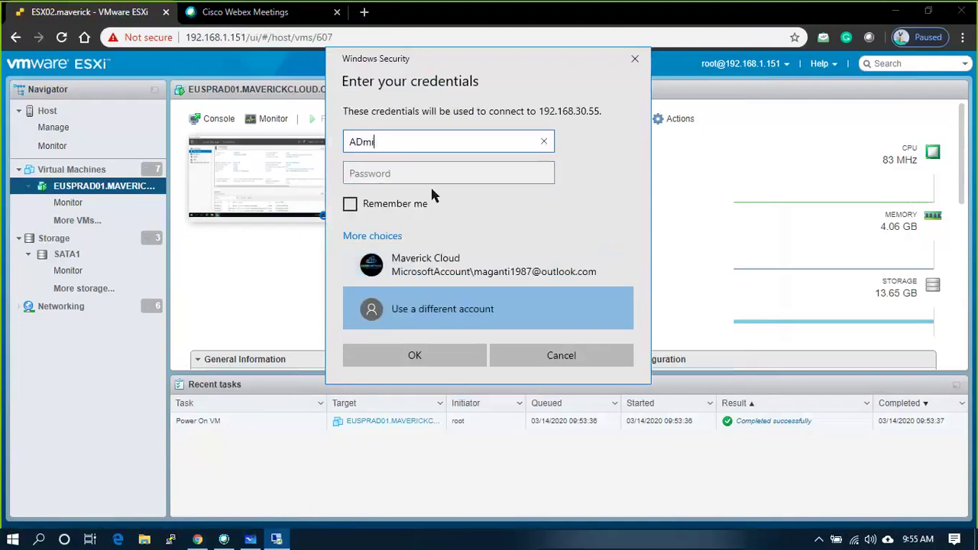
key("BackSpace")
key("BackSpace")
key("BackSpace")
type("dministrator")
key("Tab")
type("•••••••")
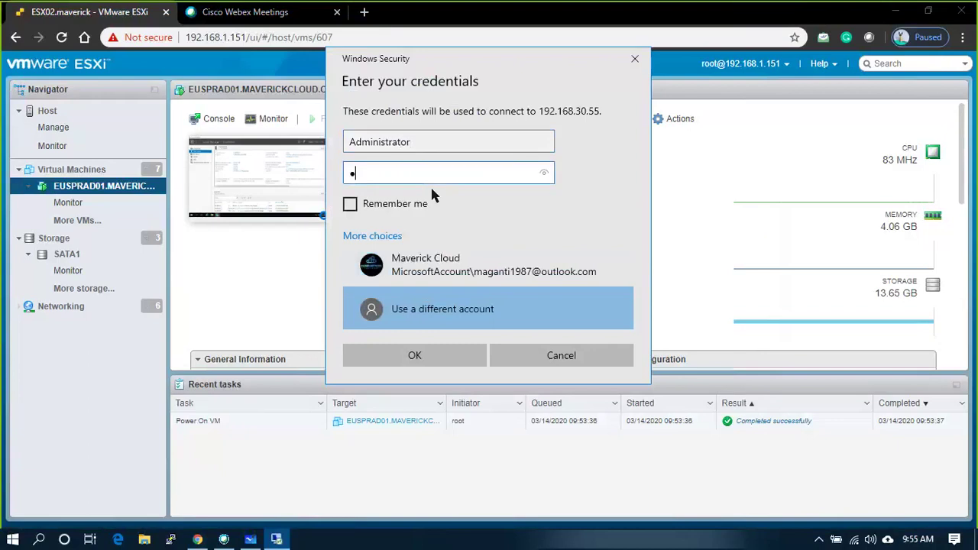
type("•••")
key("Return")
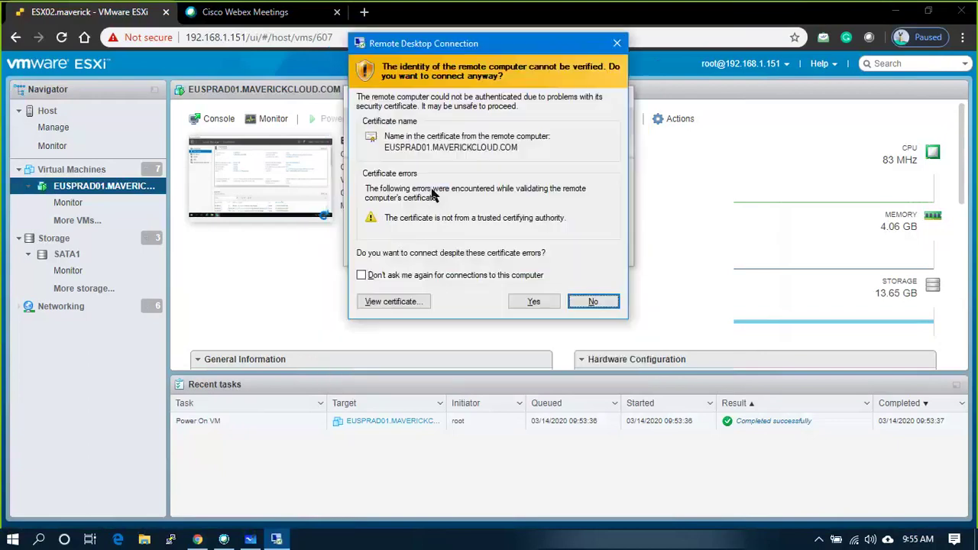
key("y")
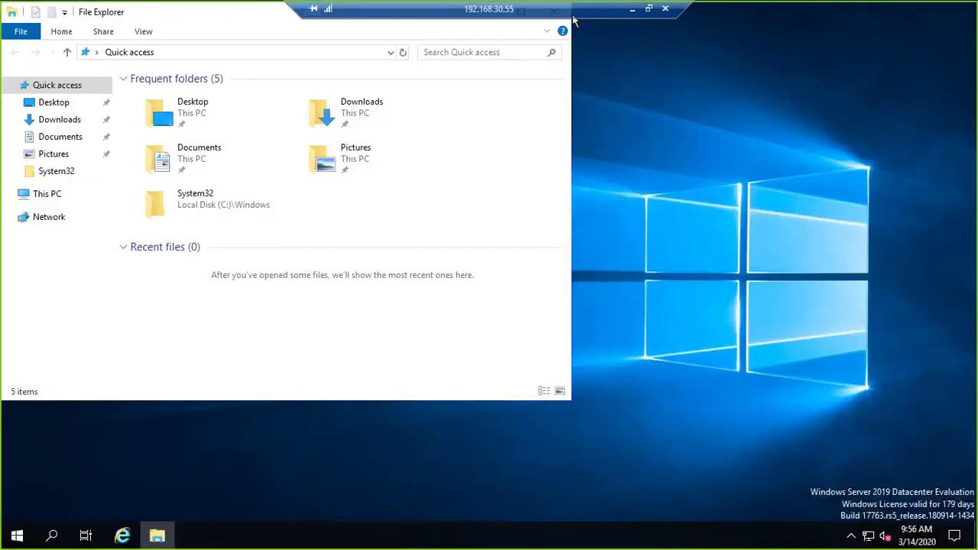
left_click_drag(164, 14, 277, 141)
left_click(649, 140)
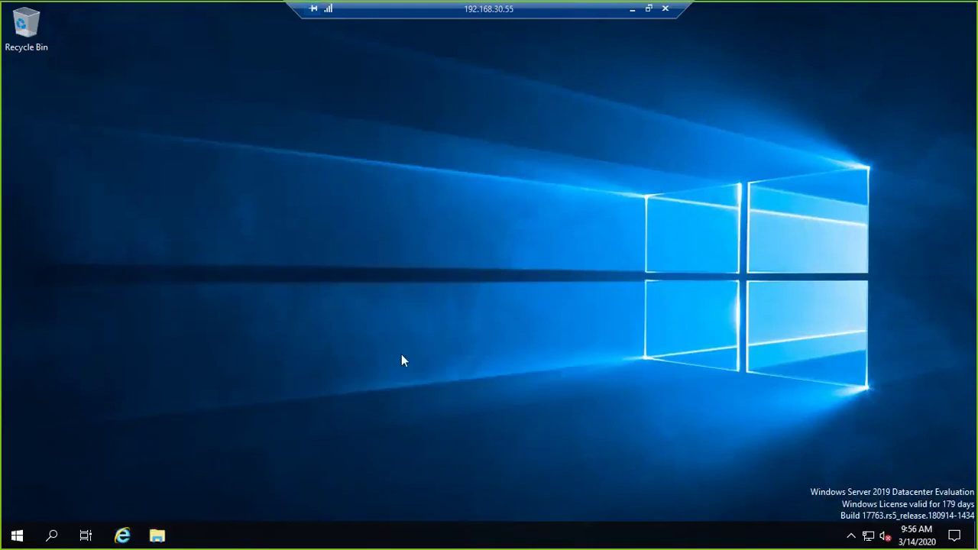
- Show This PC maximized, try AutoPlay on DVD Drive (D:) VMware VCSA, then close Settings
left_click(157, 535)
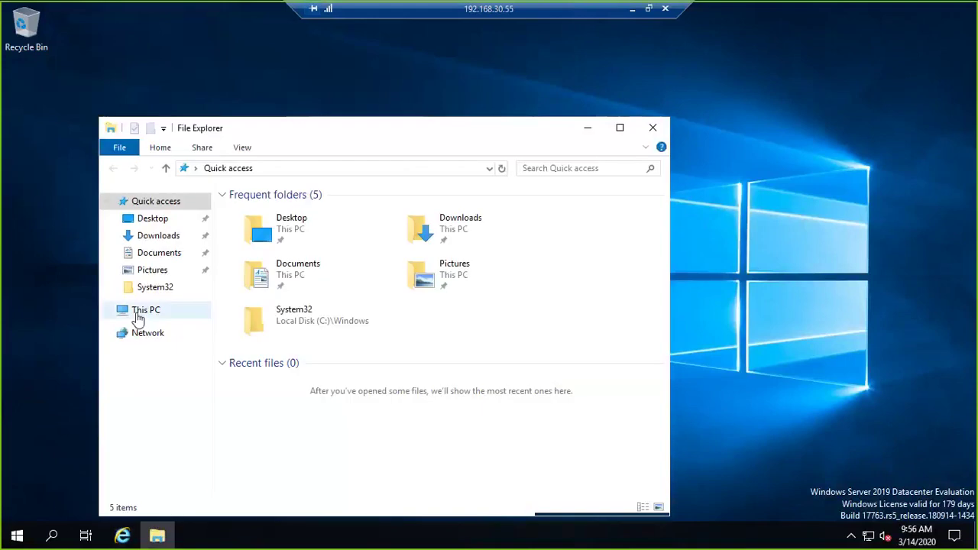
left_click(139, 313)
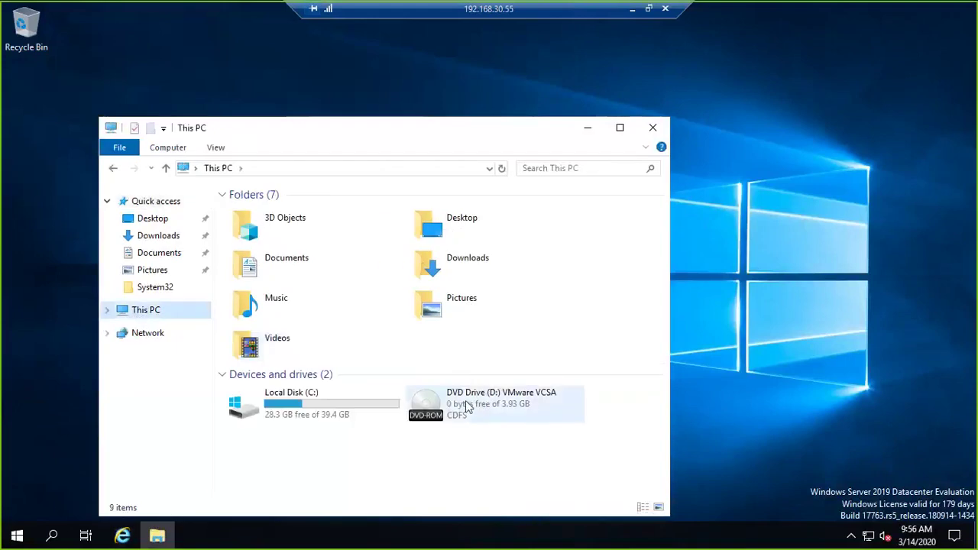
left_click(620, 126)
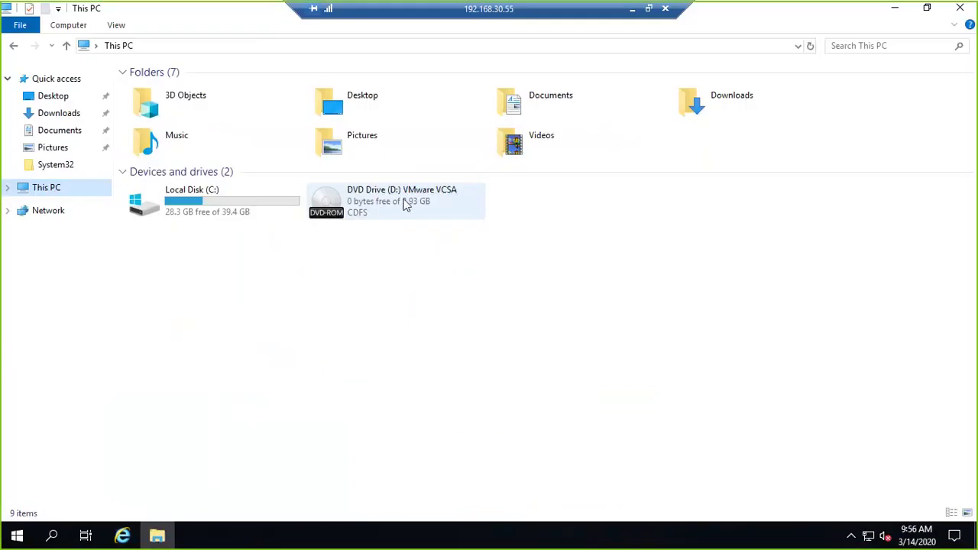
right_click(382, 203)
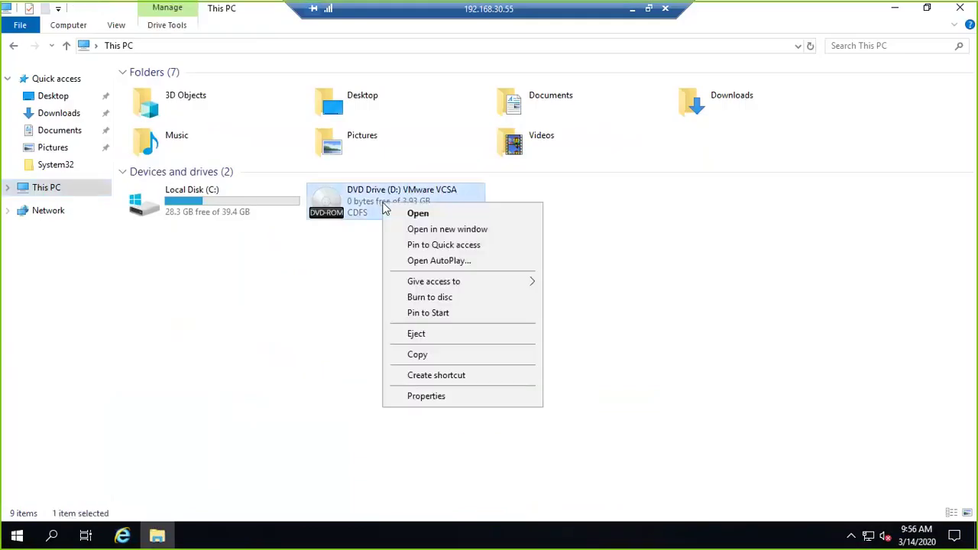
left_click(411, 260)
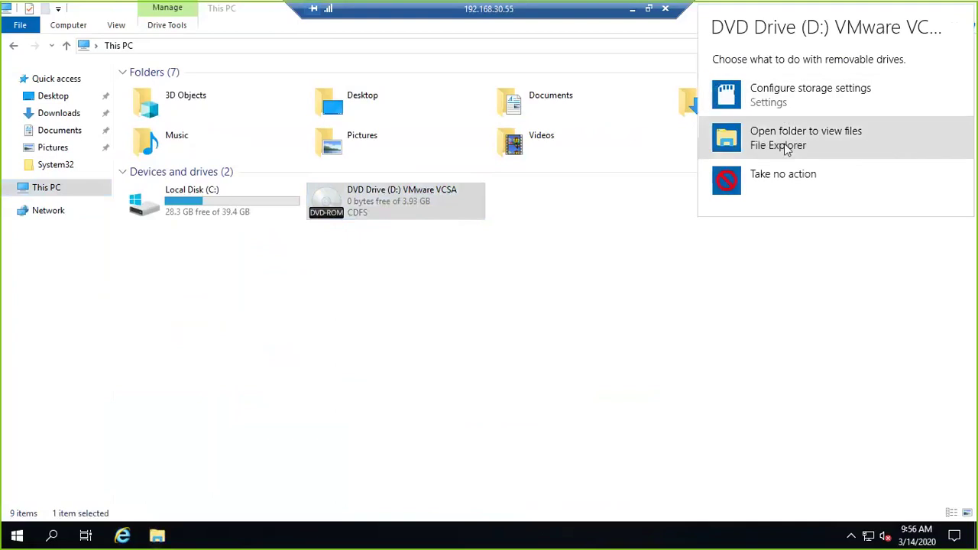
left_click(796, 103)
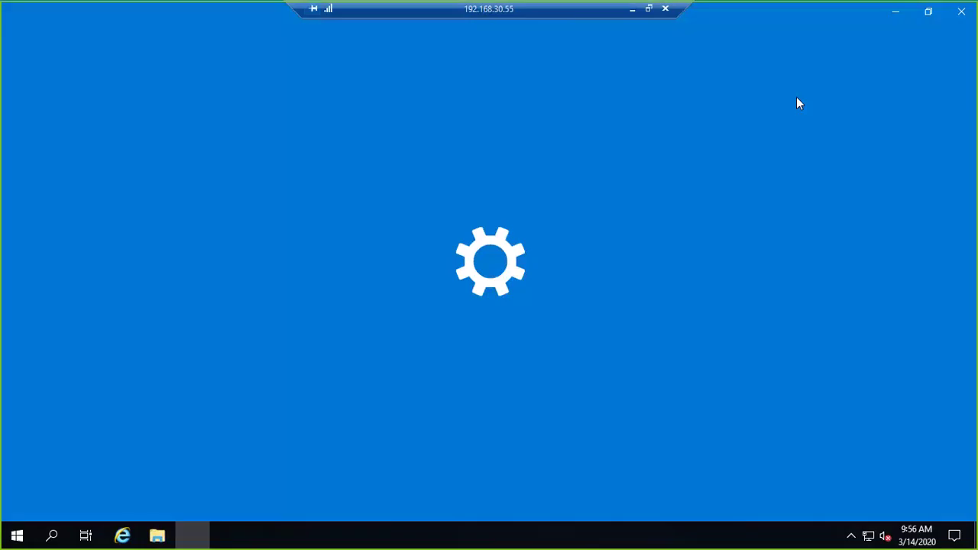
left_click(961, 11)
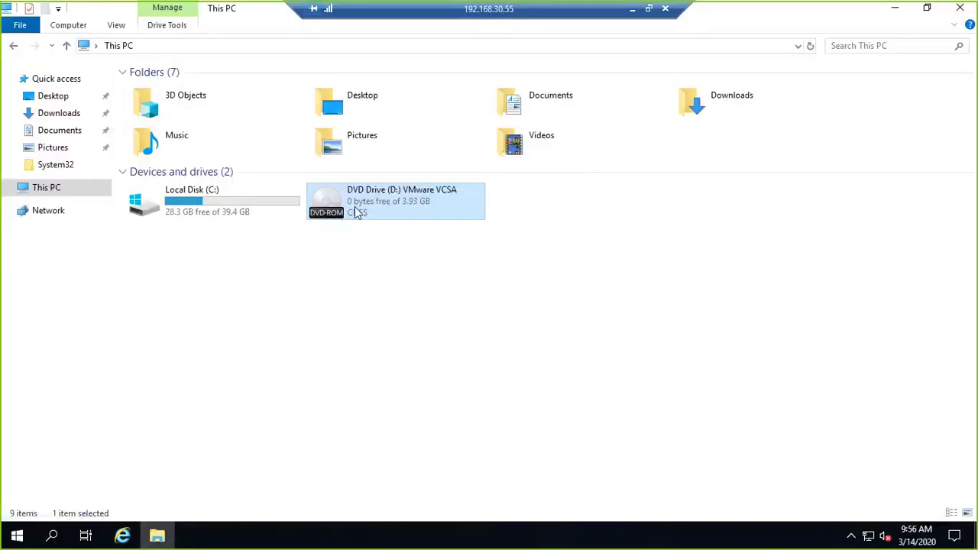
- Minimize the remote session to check the VM's actions list, then return to it
left_click(632, 9)
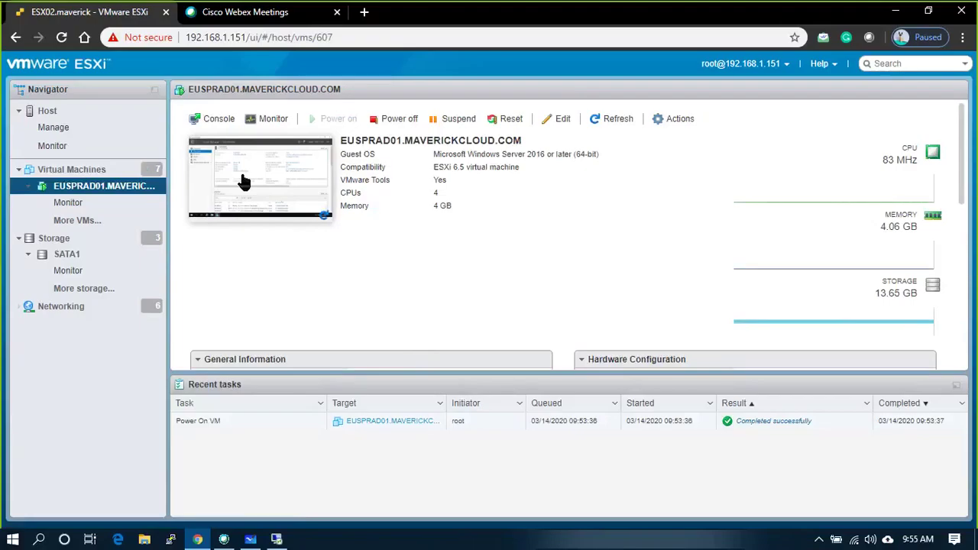
left_click(659, 121)
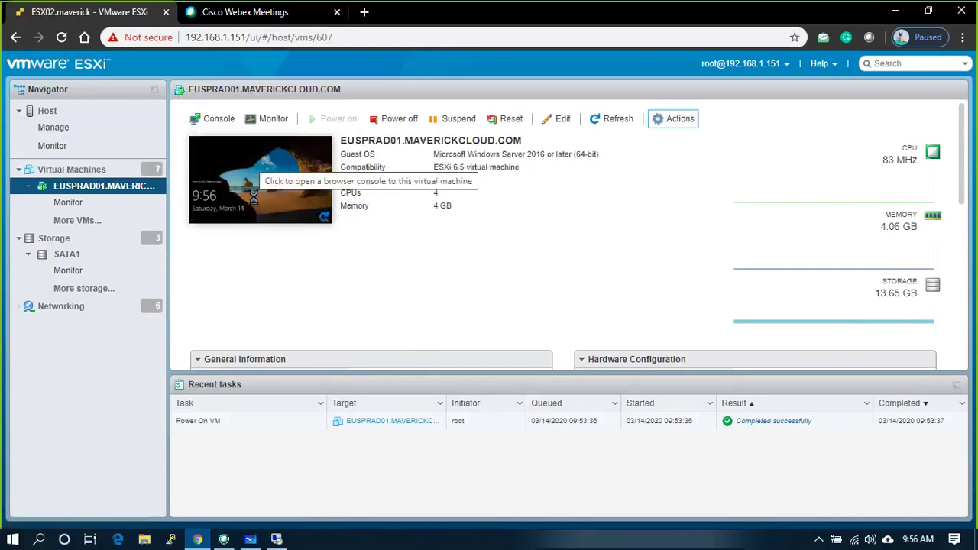
left_click(276, 539)
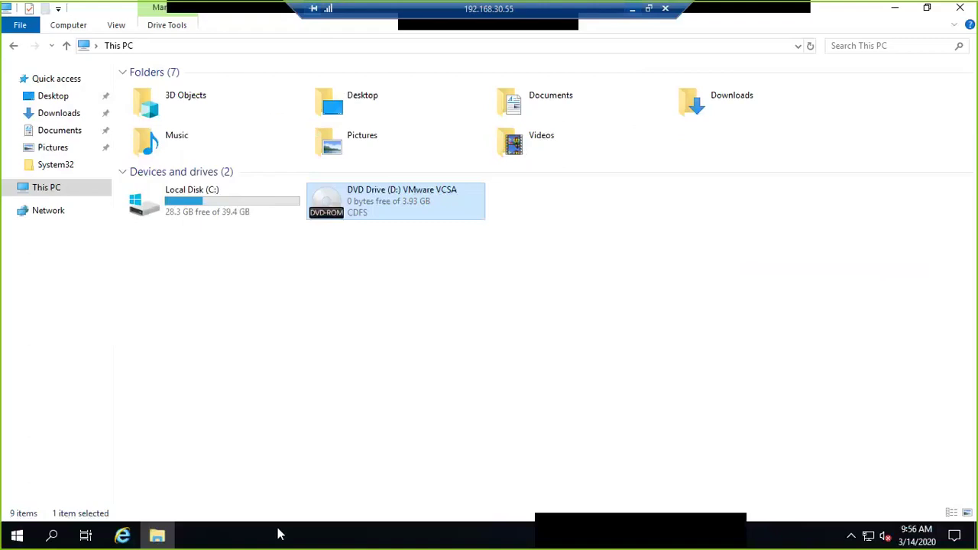
- Browse to D:\vcsa-ui-installer\win32 and run the installer as administrator
double_click(437, 216)
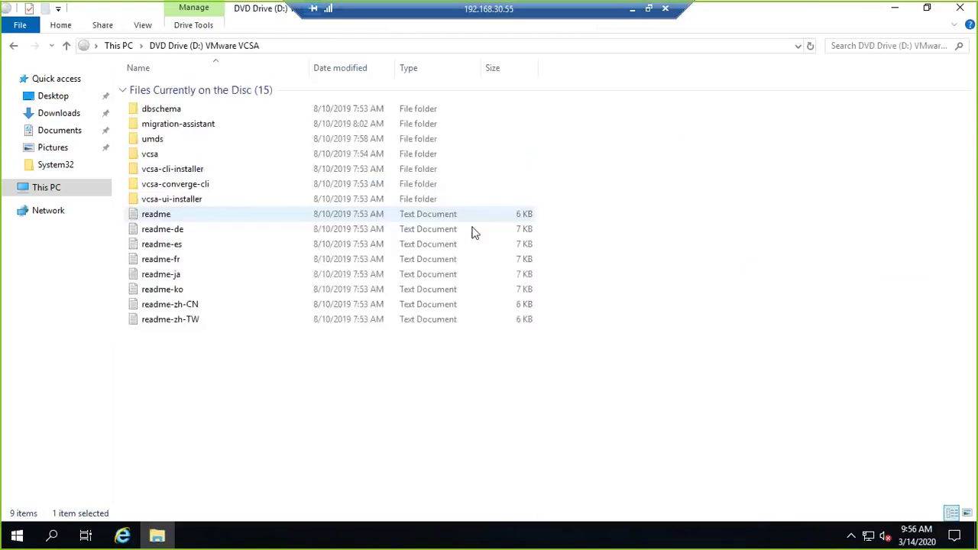
double_click(186, 201)
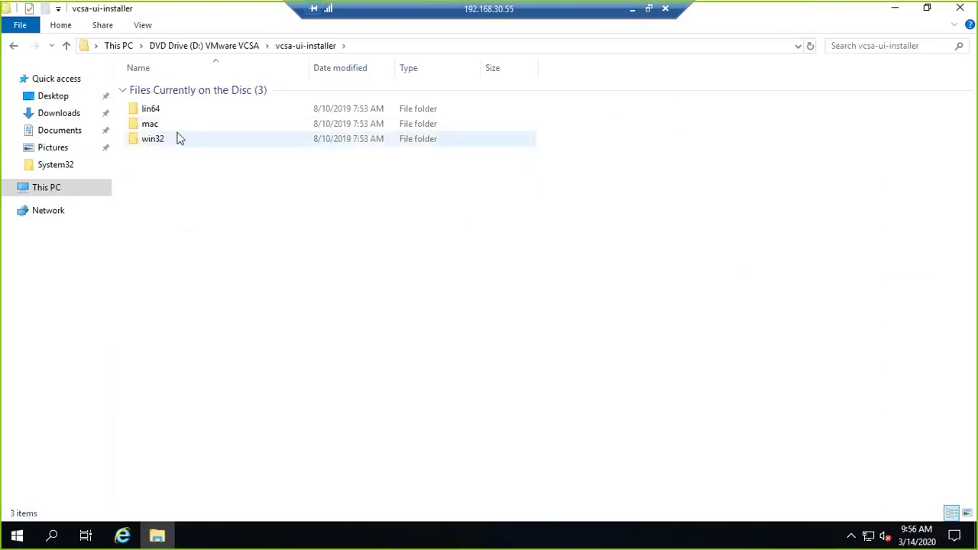
double_click(183, 109)
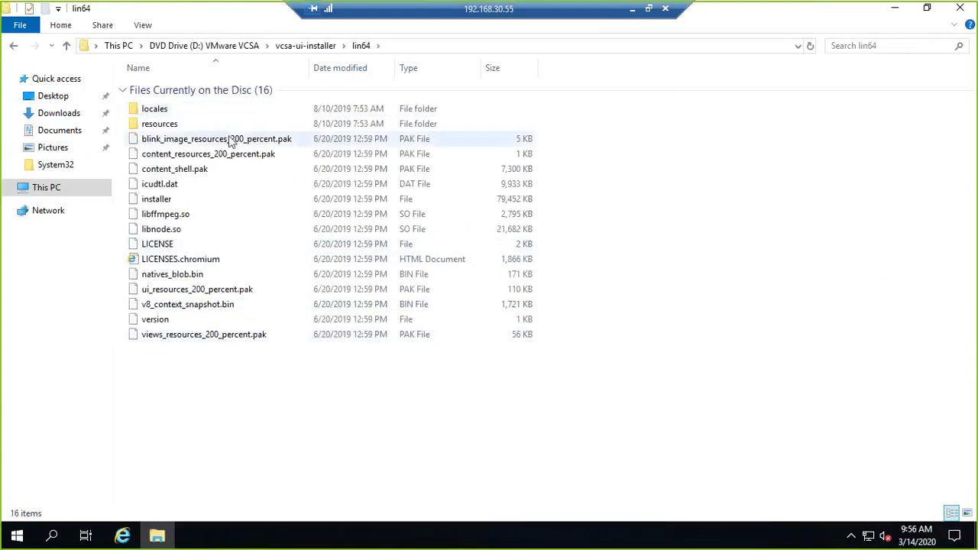
left_click(279, 46)
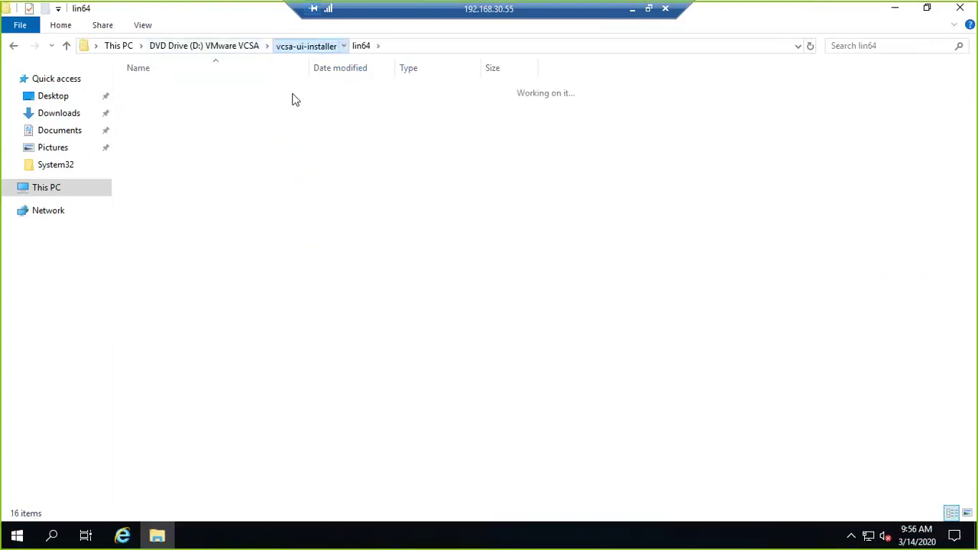
double_click(157, 142)
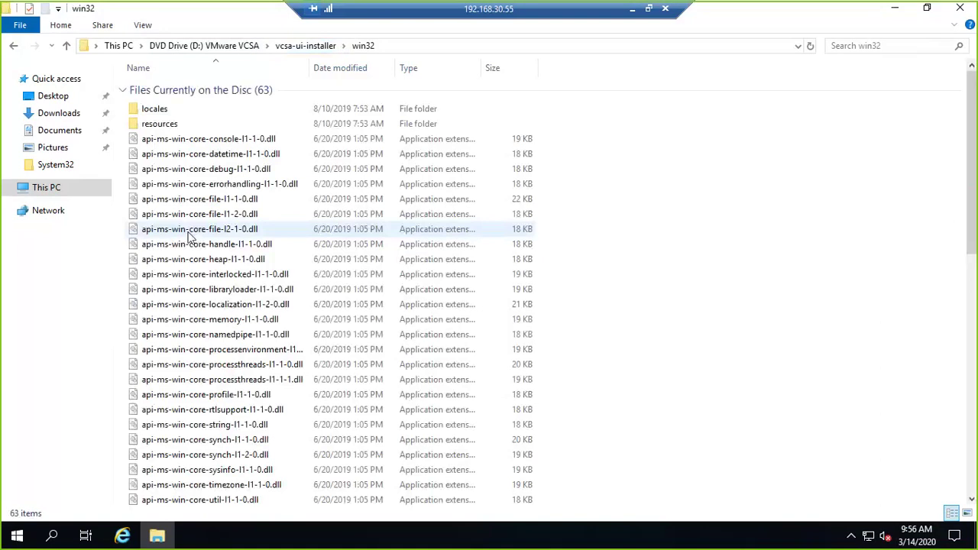
scroll(230, 439, "down", 12)
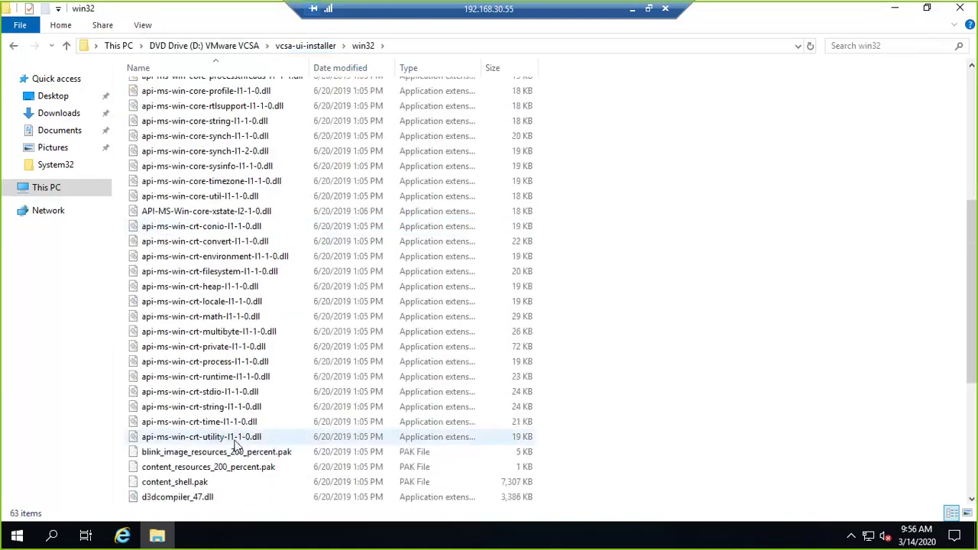
scroll(236, 443, "down", 1)
right_click(175, 302)
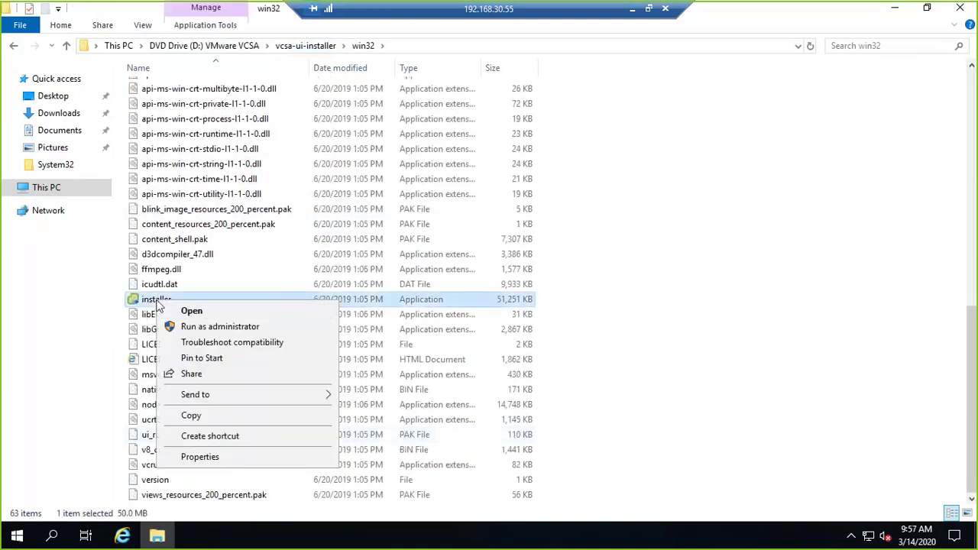
left_click(187, 327)
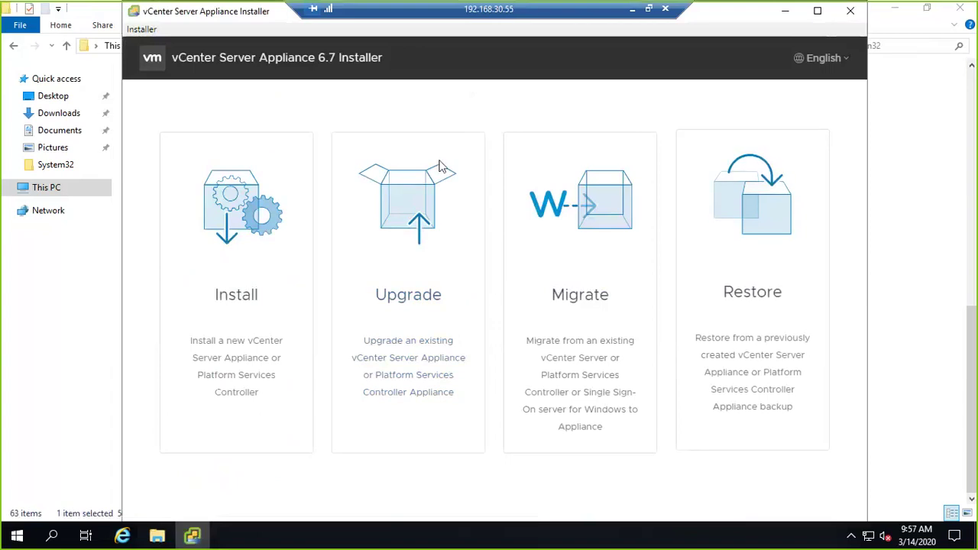
- Maximize the installer, start Install, highlight the Deploy and Set up appliance stages, then minimize the session
double_click(219, 13)
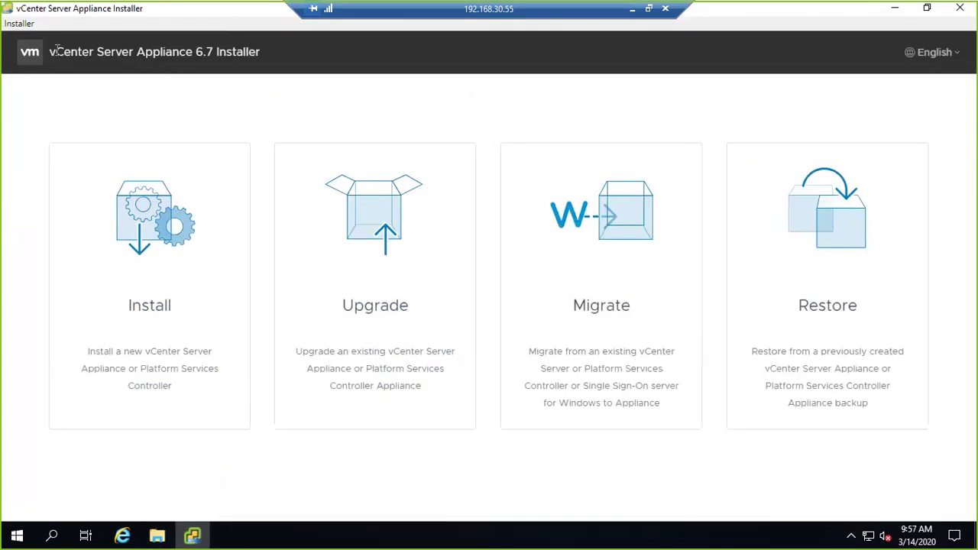
left_click_drag(56, 51, 260, 48)
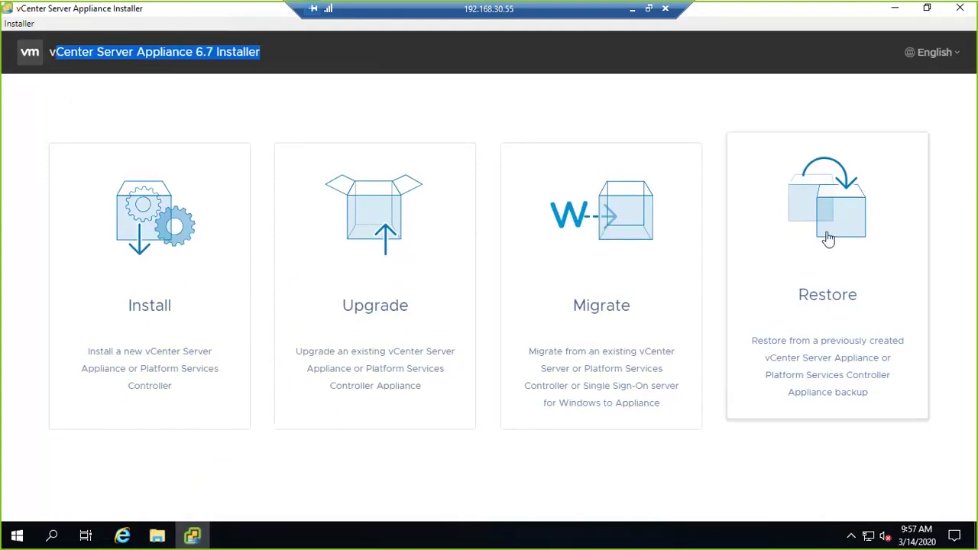
left_click(156, 311)
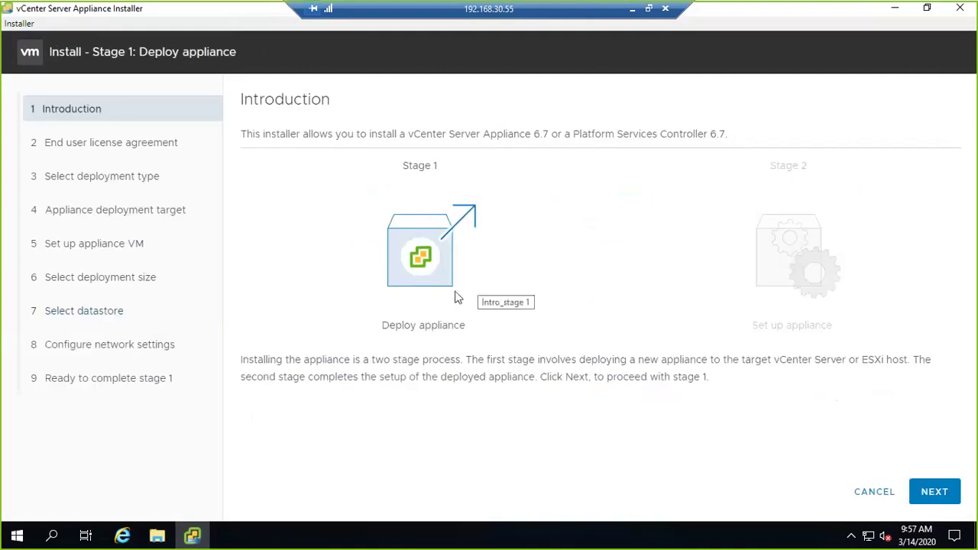
left_click_drag(382, 330, 471, 326)
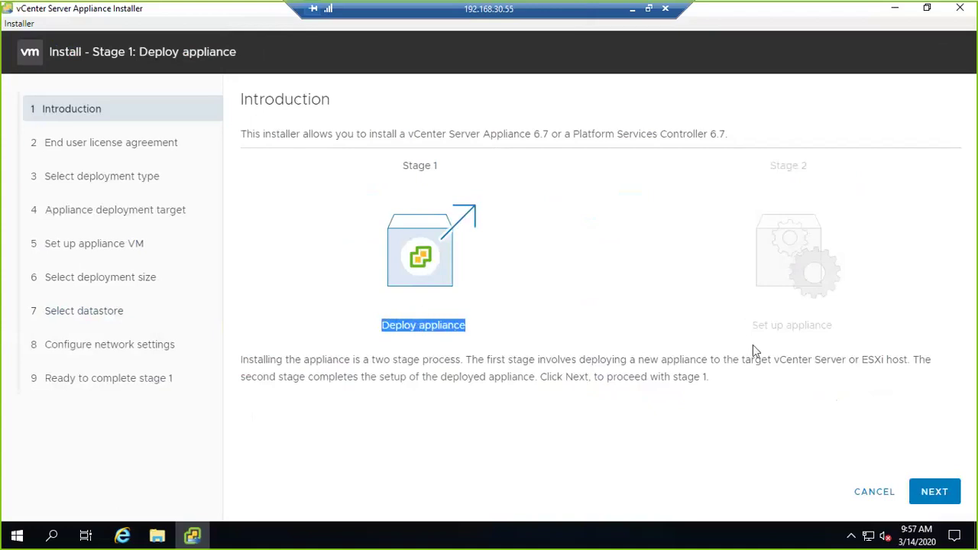
left_click_drag(752, 327, 820, 359)
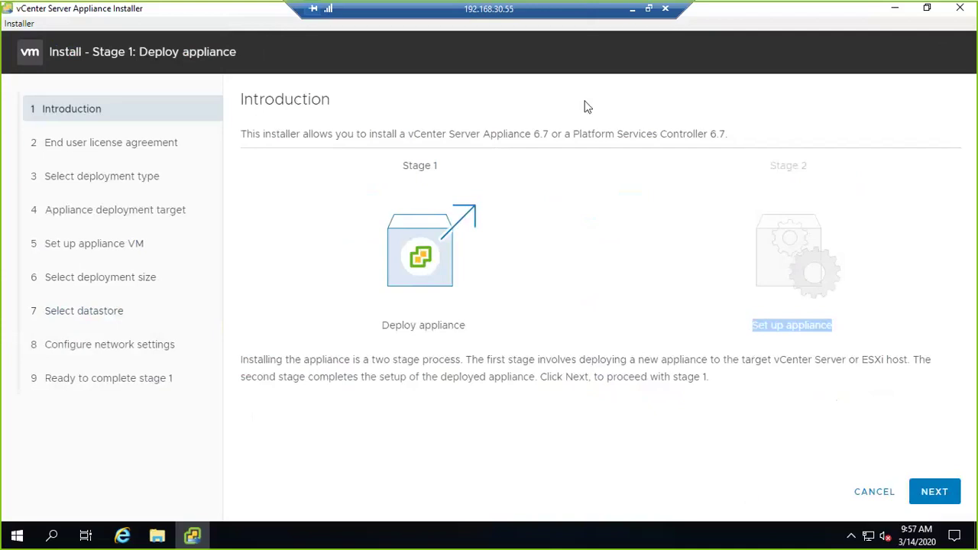
left_click(632, 11)
- Start a new blank whiteboard in Microsoft Whiteboard with the inking pens ready
left_click(662, 118)
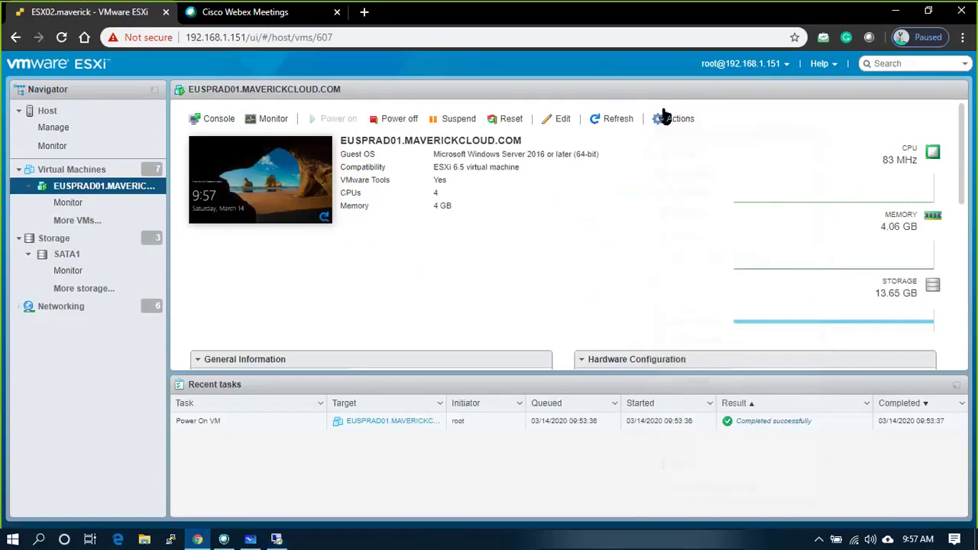
left_click(250, 539)
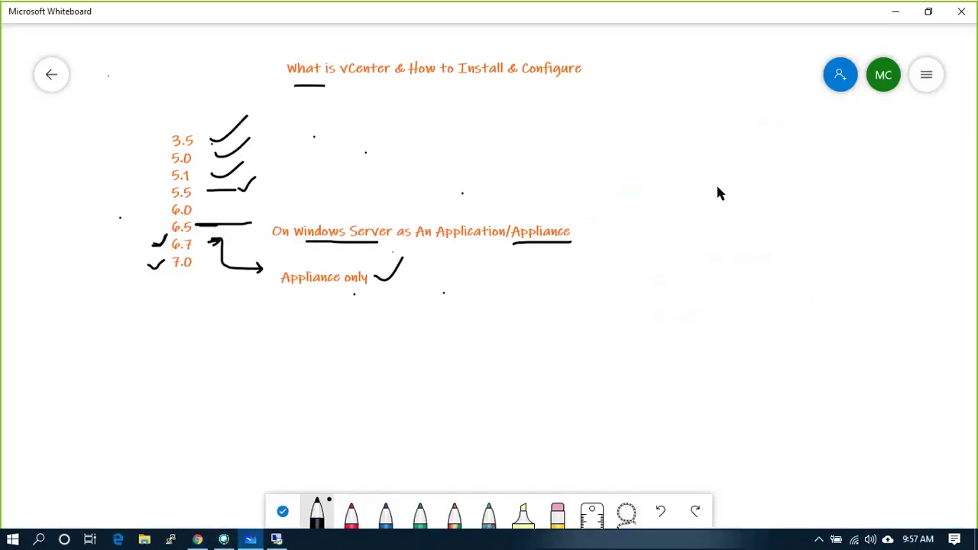
left_click(51, 85)
left_click(240, 185)
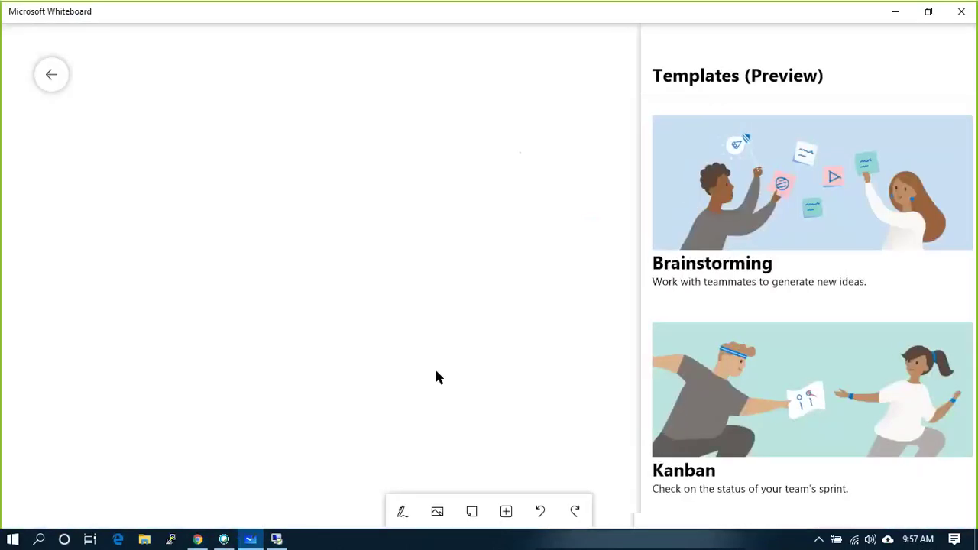
left_click(434, 367)
left_click(402, 513)
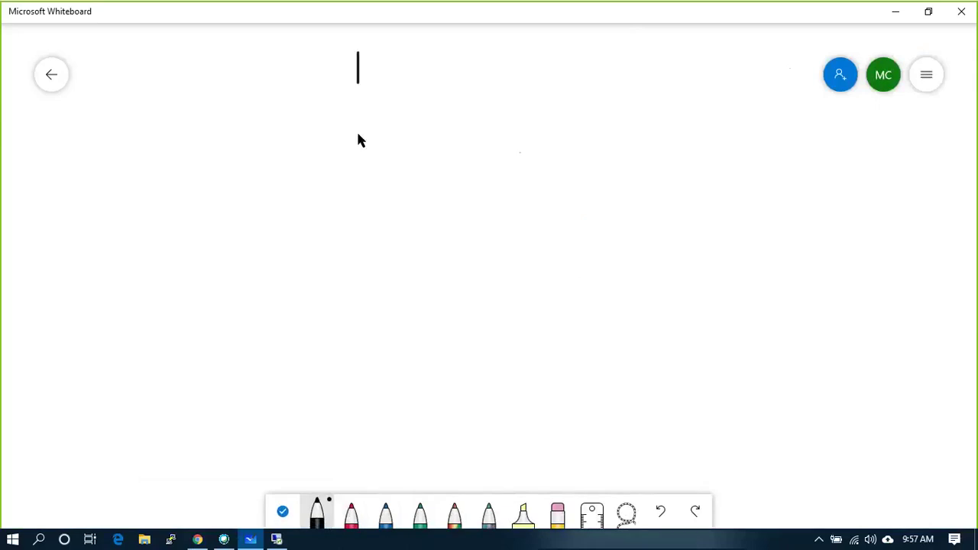
- Draw a wide top rectangle labelled EUSPRVCSA.MAVERICKCLOUD.COM
mouse_move(357, 136)
left_mouse_down()
mouse_move(404, 161)
mouse_move(755, 157)
mouse_move(762, 62)
mouse_move(360, 49)
left_mouse_up()
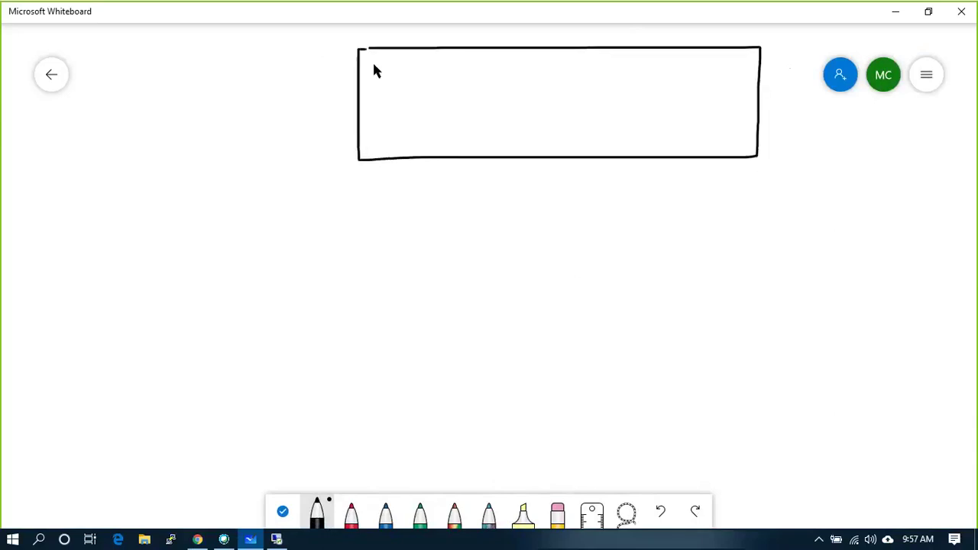
right_click(483, 100)
left_click(496, 60)
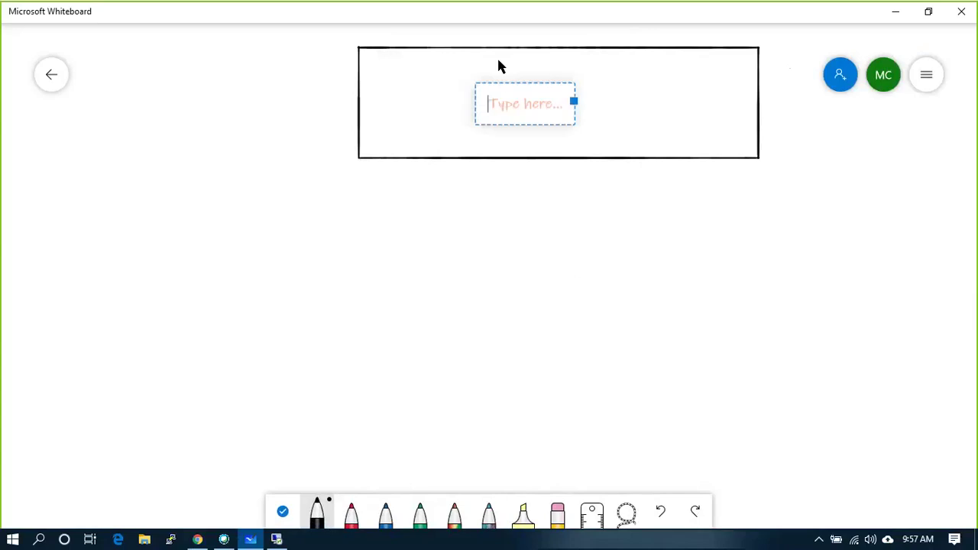
type("v")
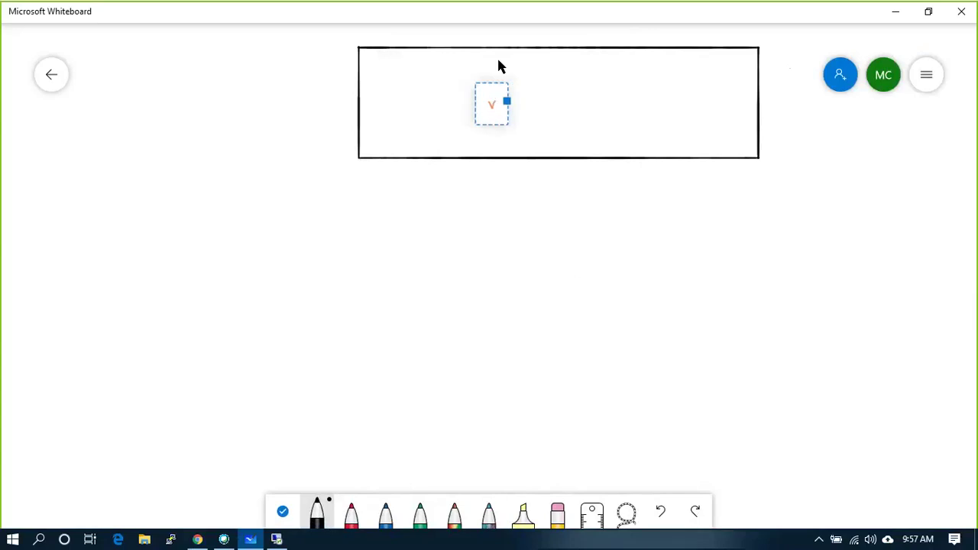
key("BackSpace")
type("EUSV")
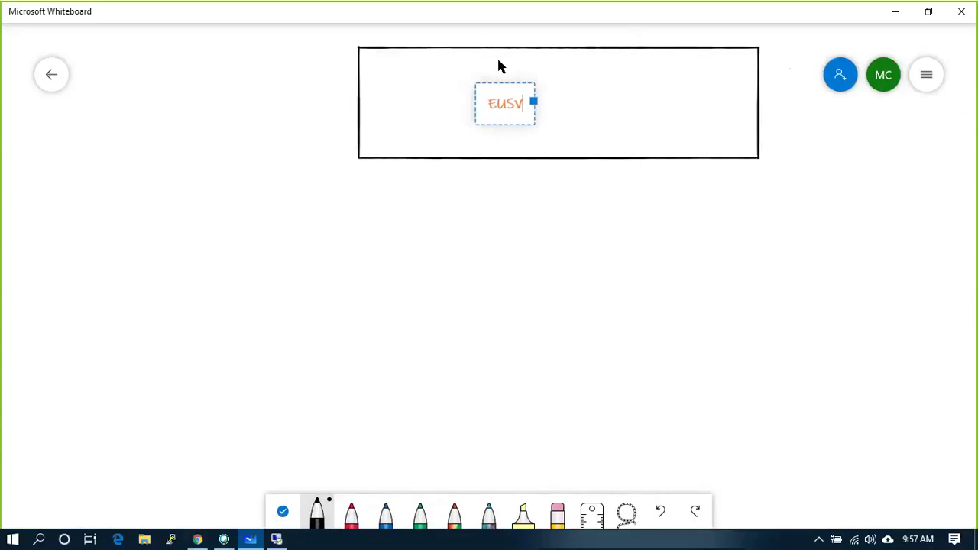
key("BackSpace")
type("PR")
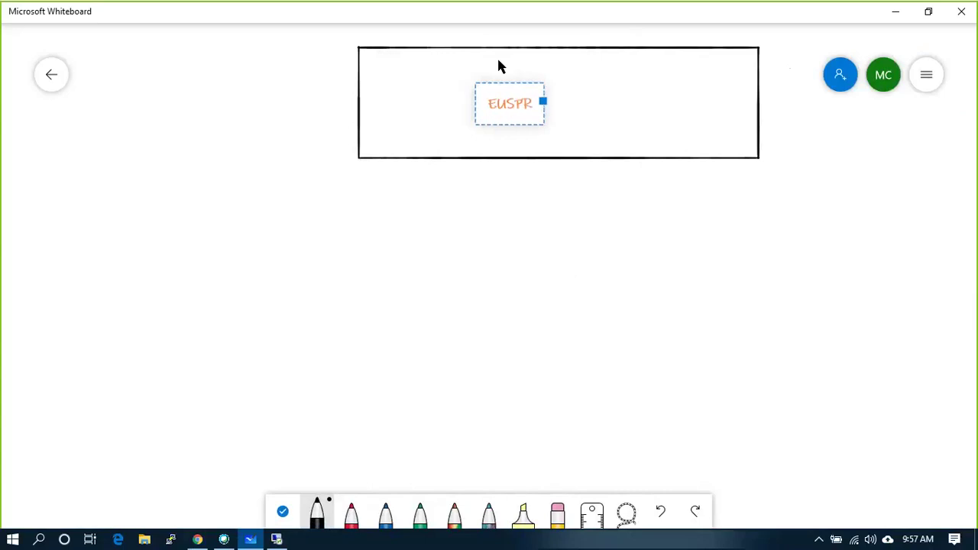
type("VCSA.MA")
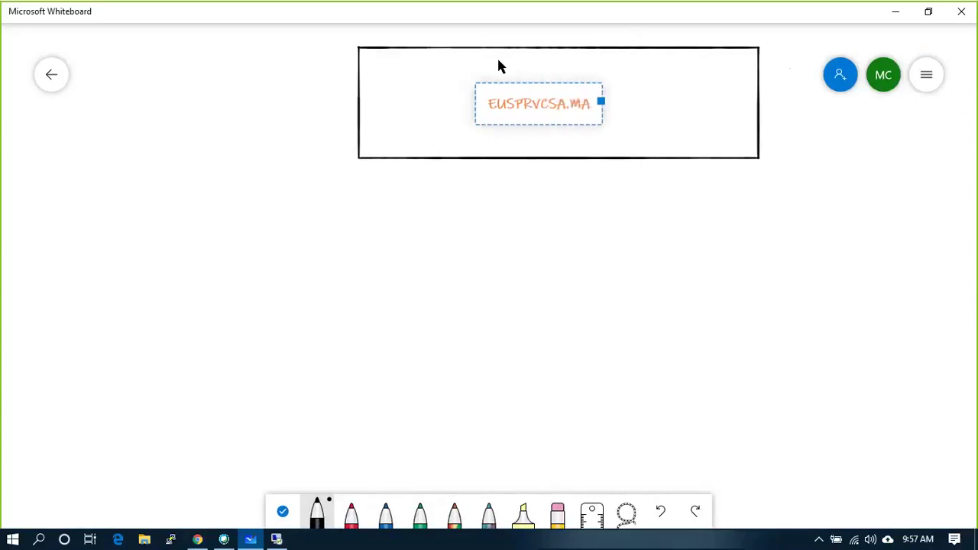
type("V")
key("BackSpace")
type("VERIC")
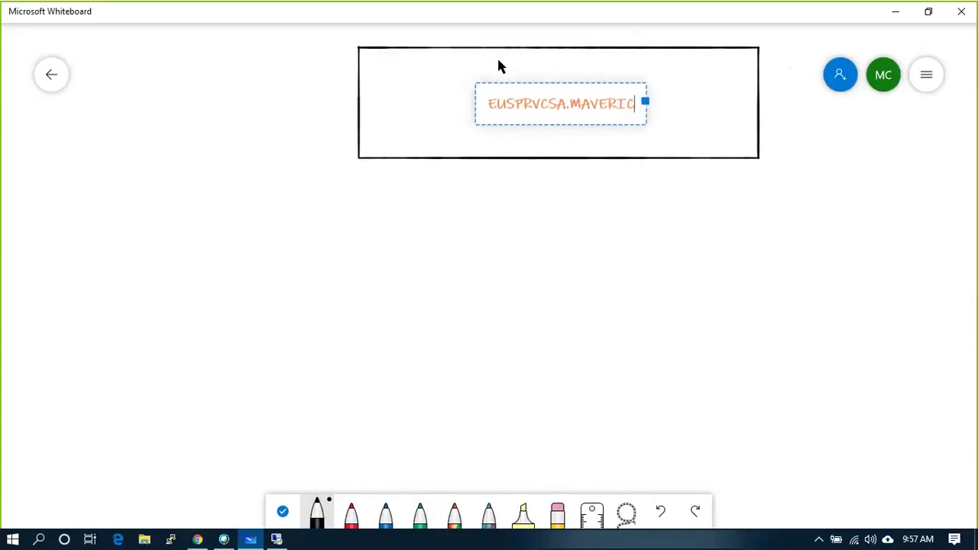
type("KCLOUD.COM")
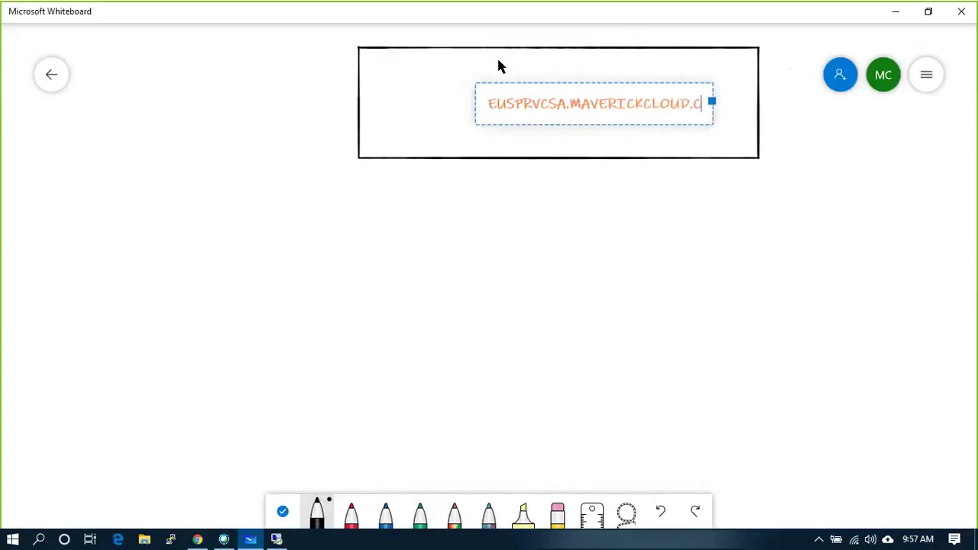
left_click(522, 193)
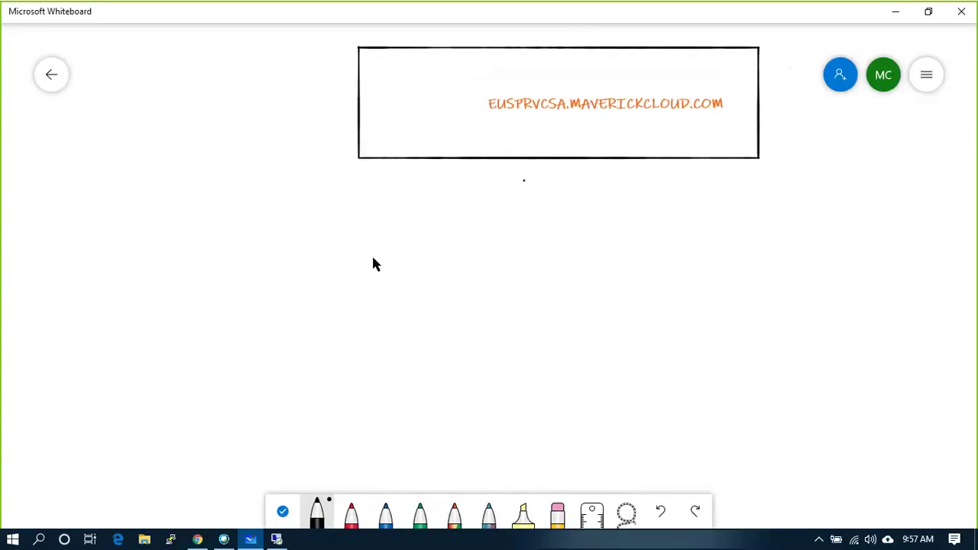
- Draw three tall host rectangles side by side below the header box
mouse_move(370, 320)
left_mouse_down()
mouse_move(369, 410)
mouse_move(496, 369)
mouse_move(496, 253)
mouse_move(384, 250)
left_mouse_up()
key("ctrl+z")
key("ctrl+z")
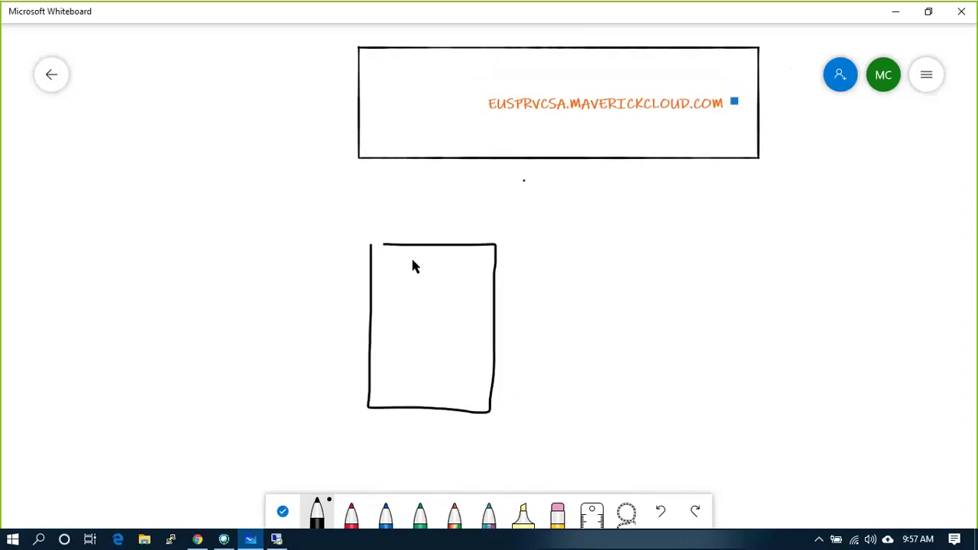
mouse_move(362, 235)
left_mouse_down()
mouse_move(369, 371)
mouse_move(439, 401)
mouse_move(463, 279)
mouse_move(426, 247)
mouse_move(365, 240)
left_mouse_up()
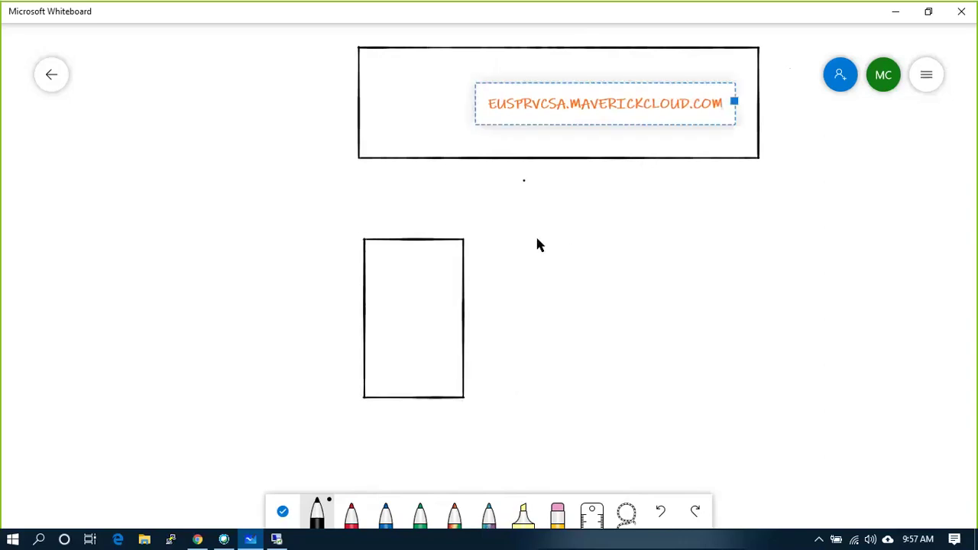
mouse_move(537, 236)
left_mouse_down()
mouse_move(539, 377)
mouse_move(568, 404)
mouse_move(621, 338)
mouse_move(629, 239)
mouse_move(550, 243)
left_mouse_up()
mouse_move(669, 233)
left_mouse_down()
mouse_move(668, 395)
mouse_move(761, 397)
mouse_move(779, 266)
mouse_move(769, 237)
mouse_move(658, 237)
left_mouse_up()
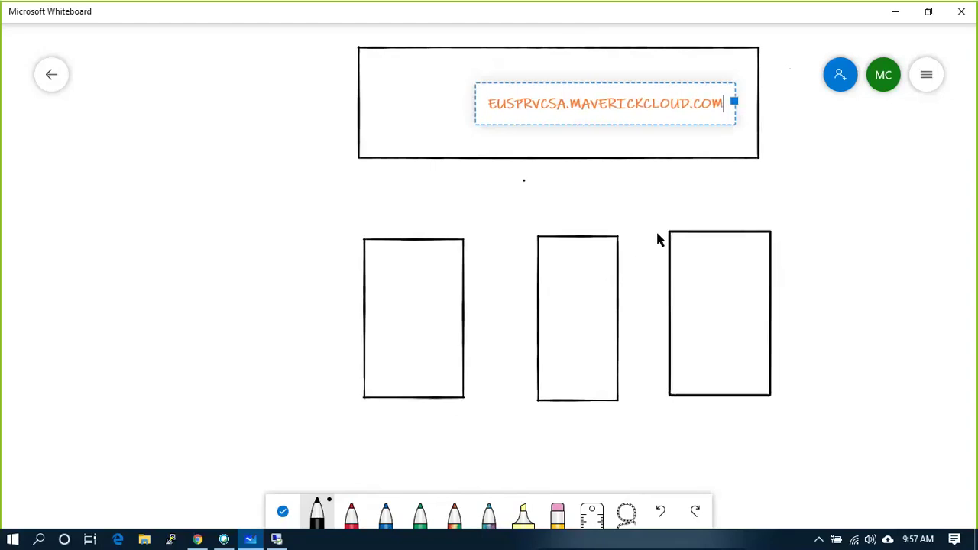
- Label the host rectangles EUSPRESXI01, EUSPRESXI02 and EUSPRESXI03
right_click(371, 413)
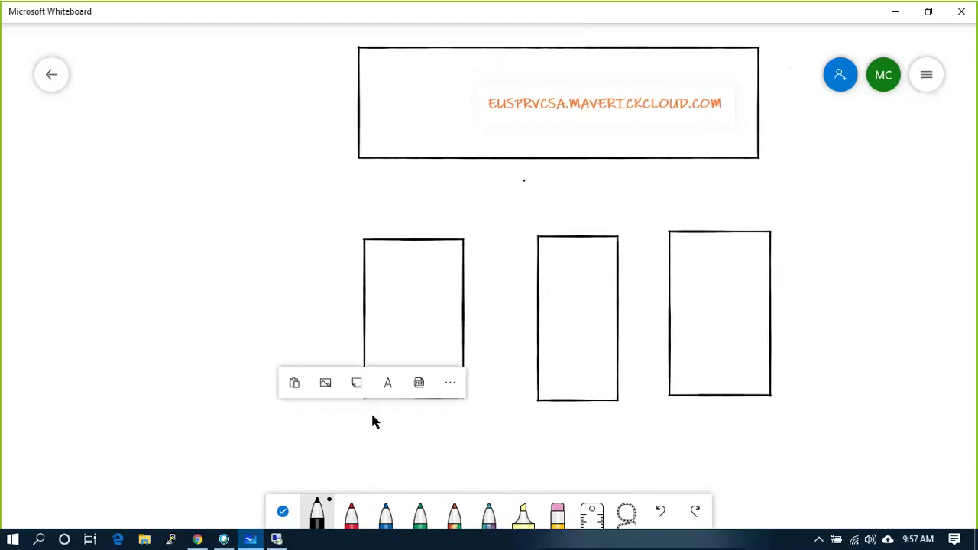
left_click(377, 394)
type("EUS")
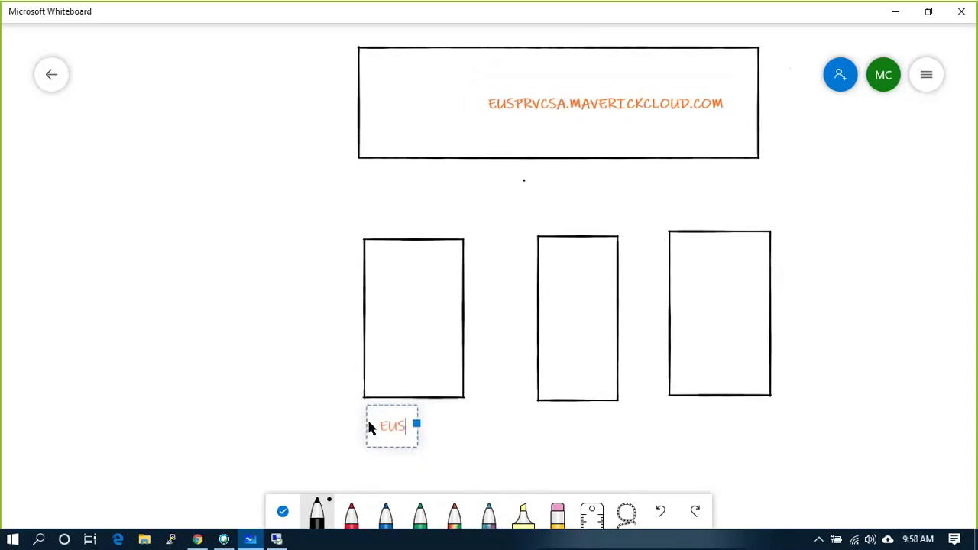
type("PRE")
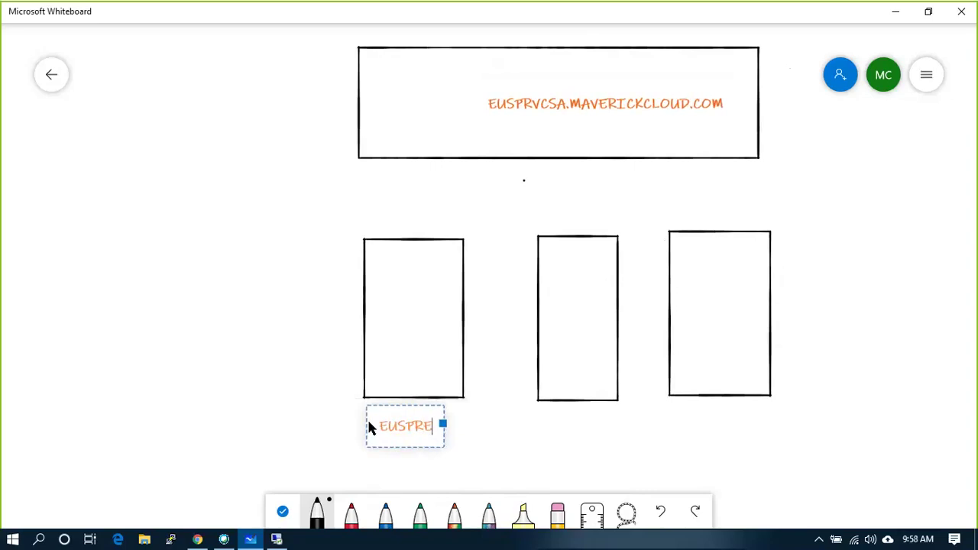
type("SXI01")
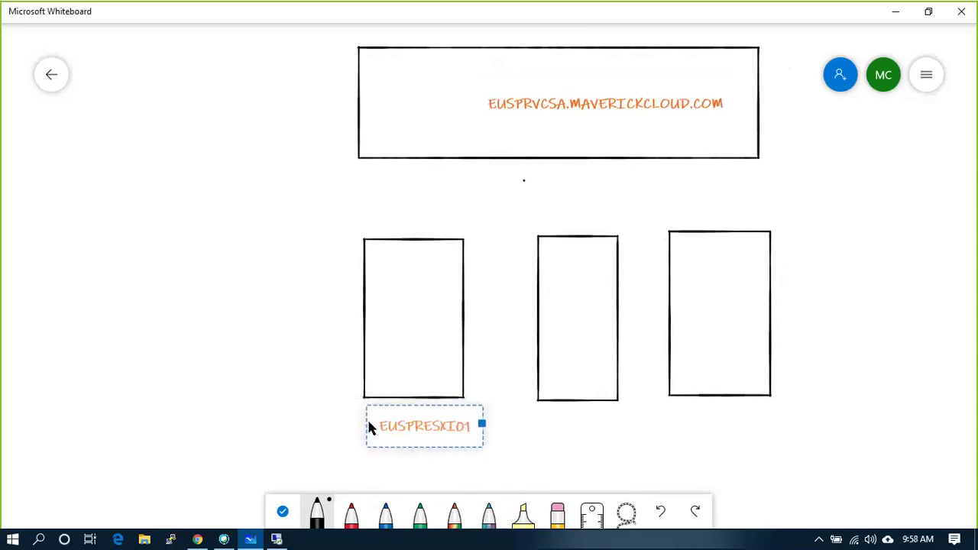
right_click(558, 425)
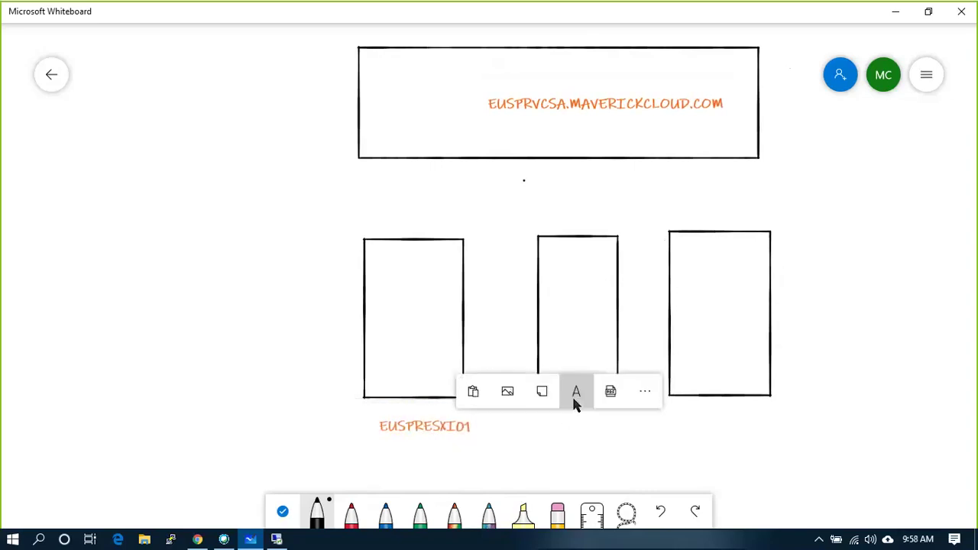
left_click(573, 398)
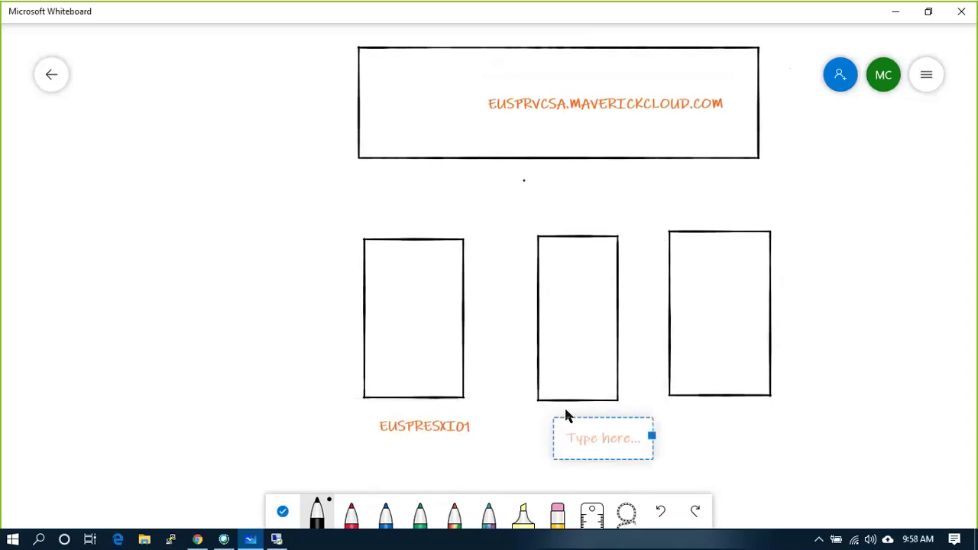
type("EUSPR")
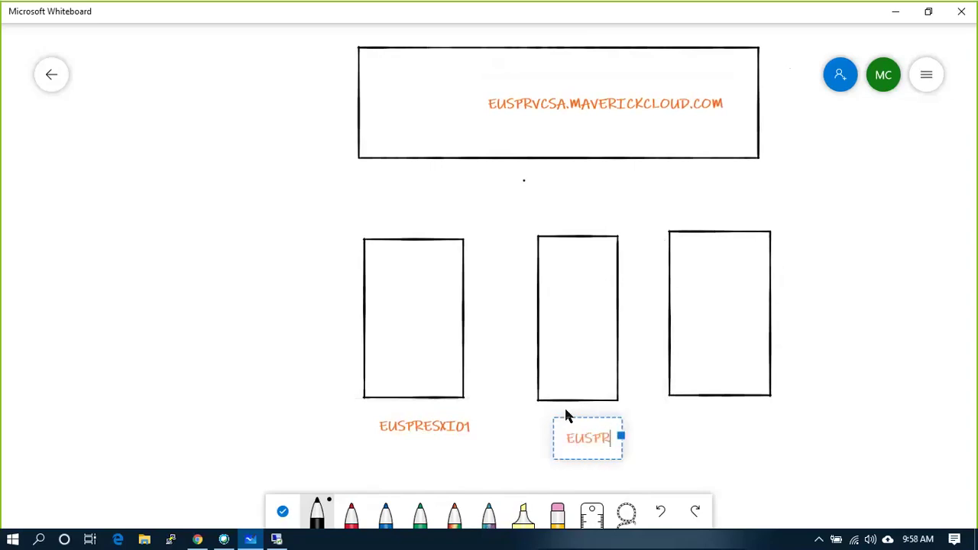
type("ESX")
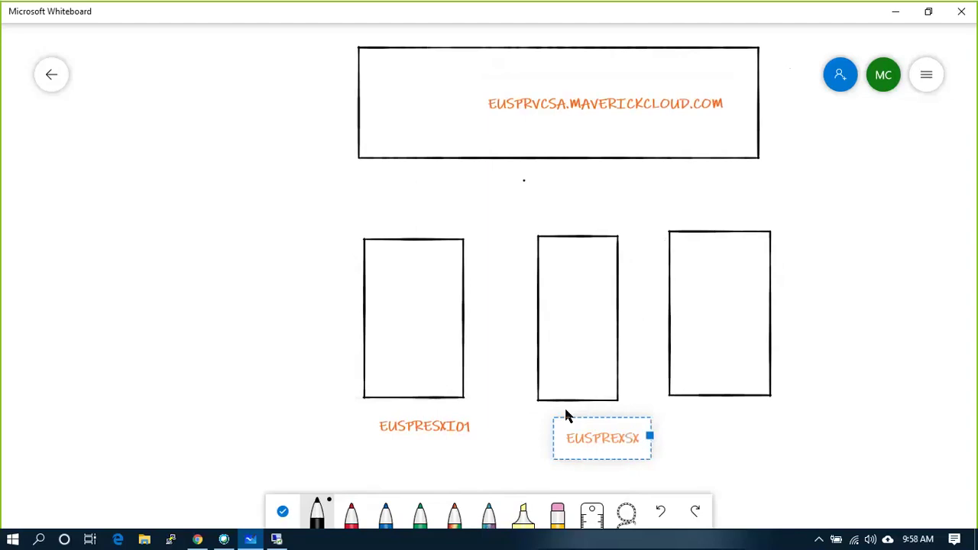
key("BackSpace")
type("X")
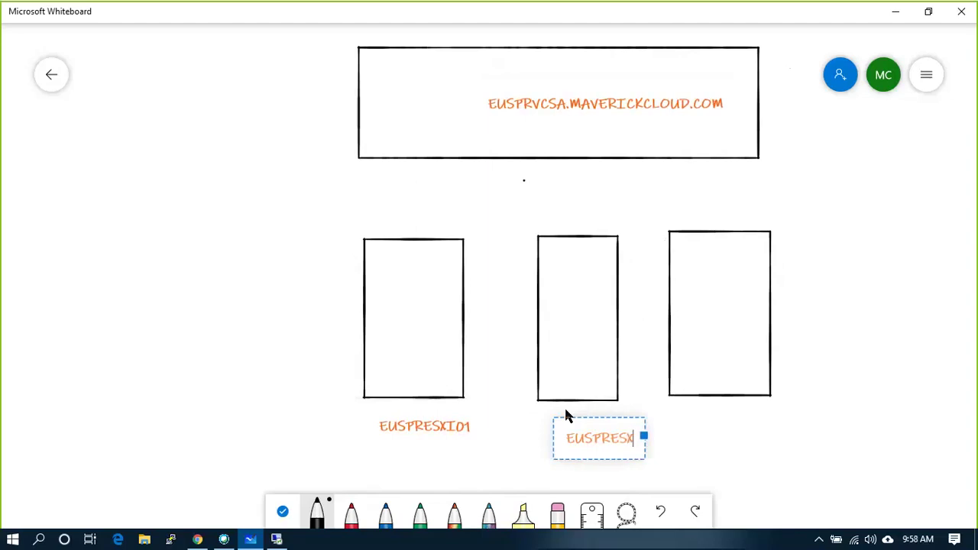
type("I02")
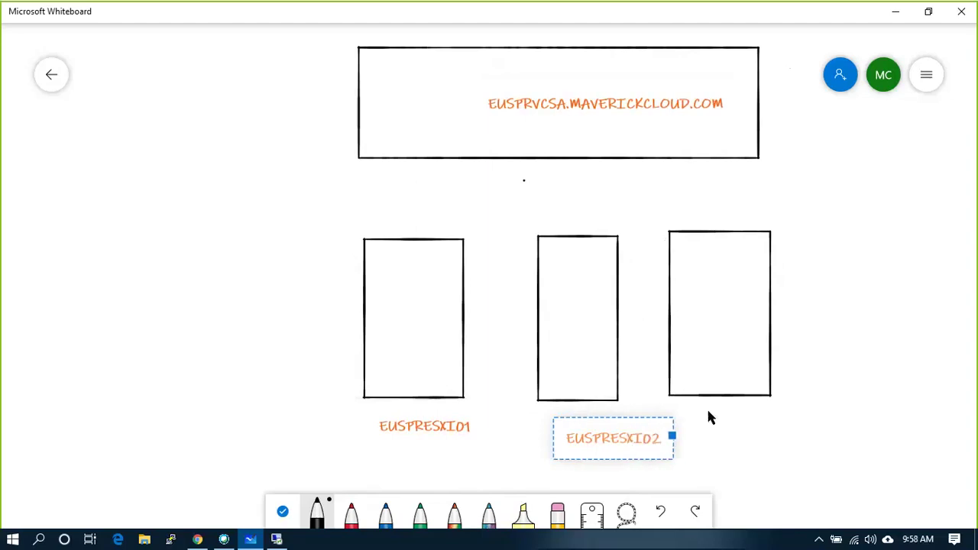
right_click(707, 408)
left_click(725, 382)
type("ES")
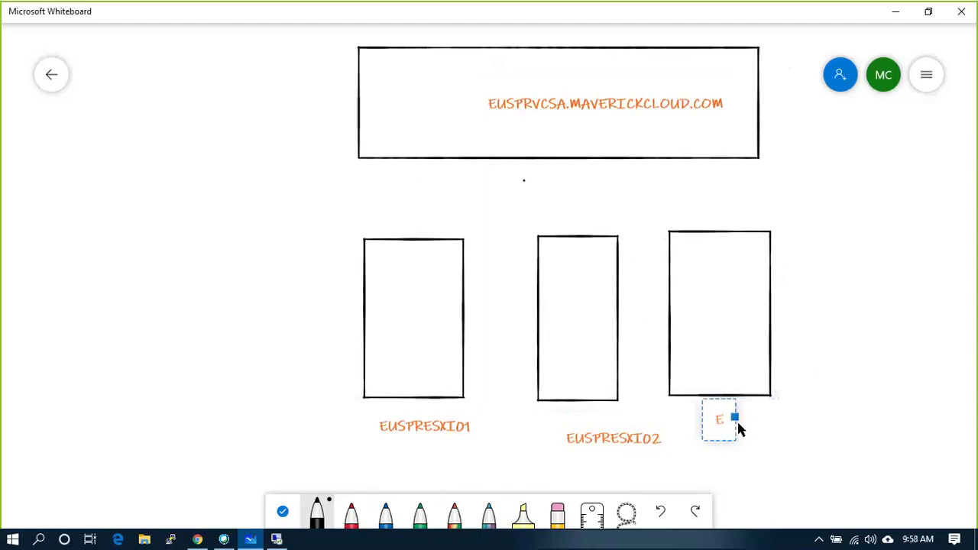
key("BackSpace")
key("BackSpace")
type("EUSPR")
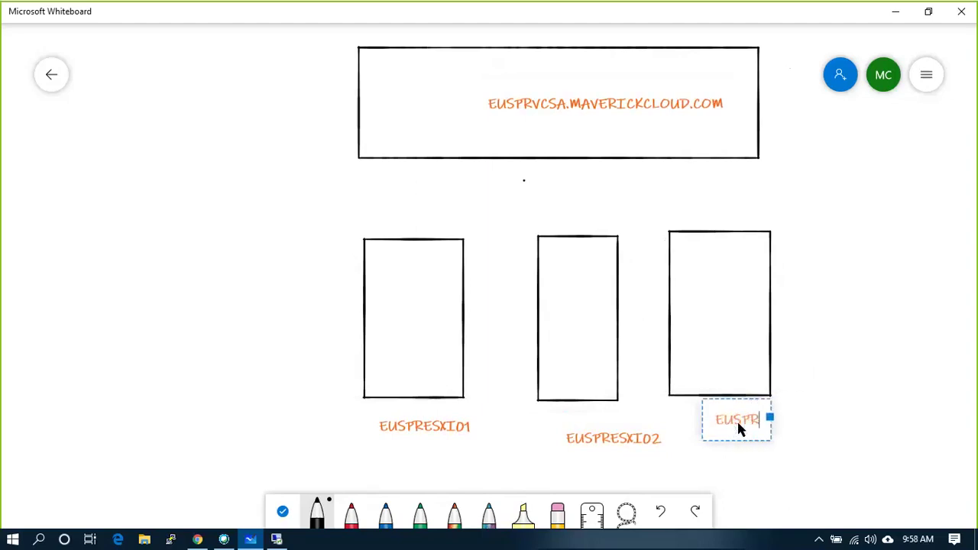
type("ESXI0")
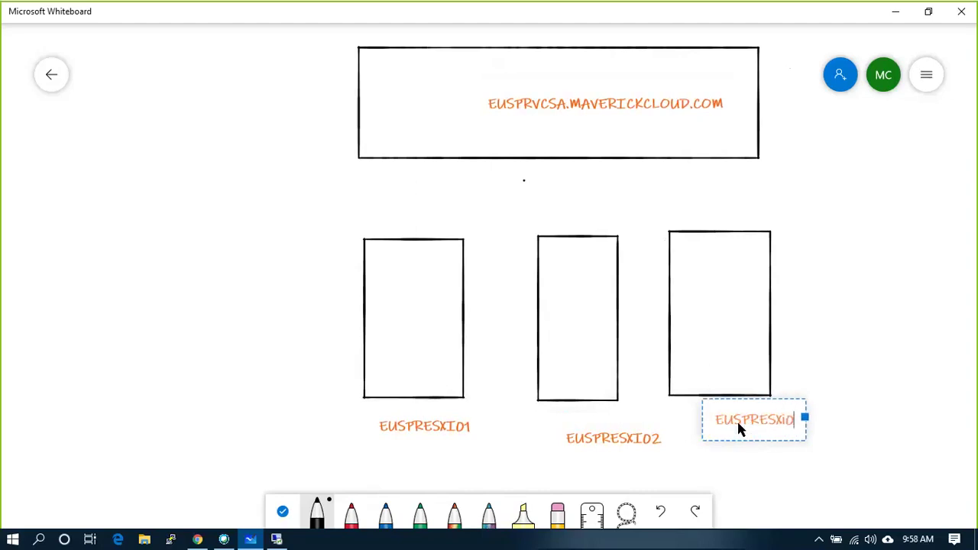
type("3")
- Draw straight connectors from EUSPRESXI01, EUSPRESXI02 and EUSPRESXI03 up to the EUSPRVCSA box
left_click(894, 290)
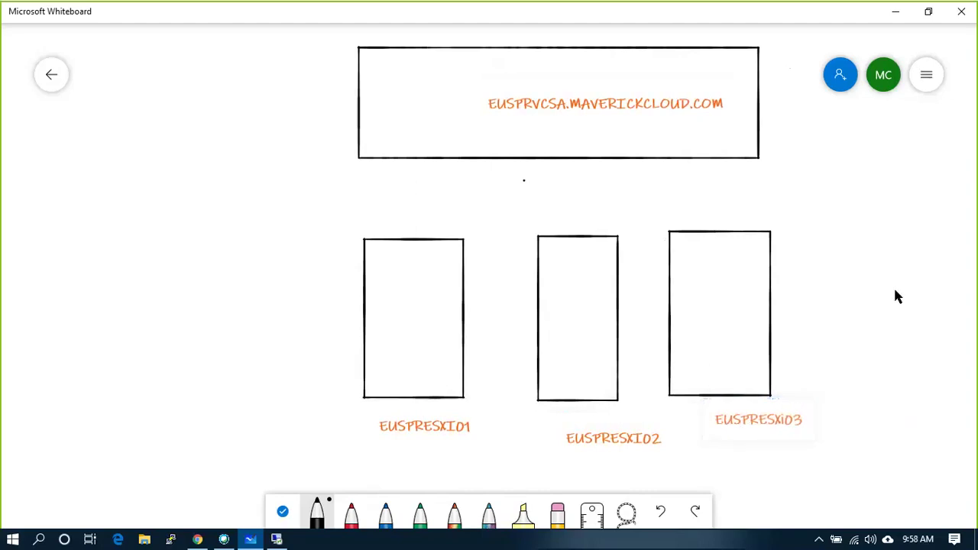
left_click_drag(421, 225, 439, 159)
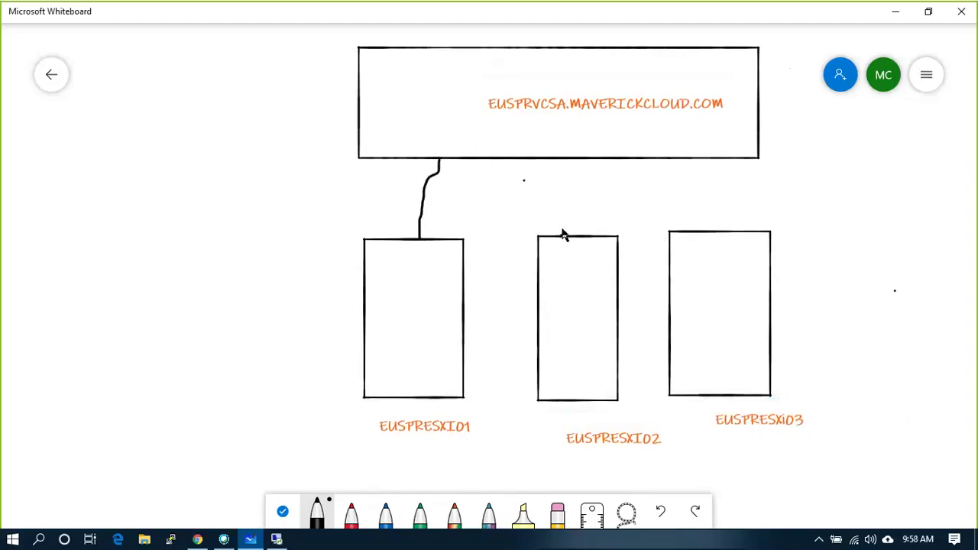
mouse_move(562, 234)
left_mouse_down()
mouse_move(530, 181)
mouse_move(529, 159)
left_mouse_up()
mouse_move(714, 230)
left_mouse_down()
mouse_move(626, 212)
mouse_move(596, 158)
left_mouse_up()
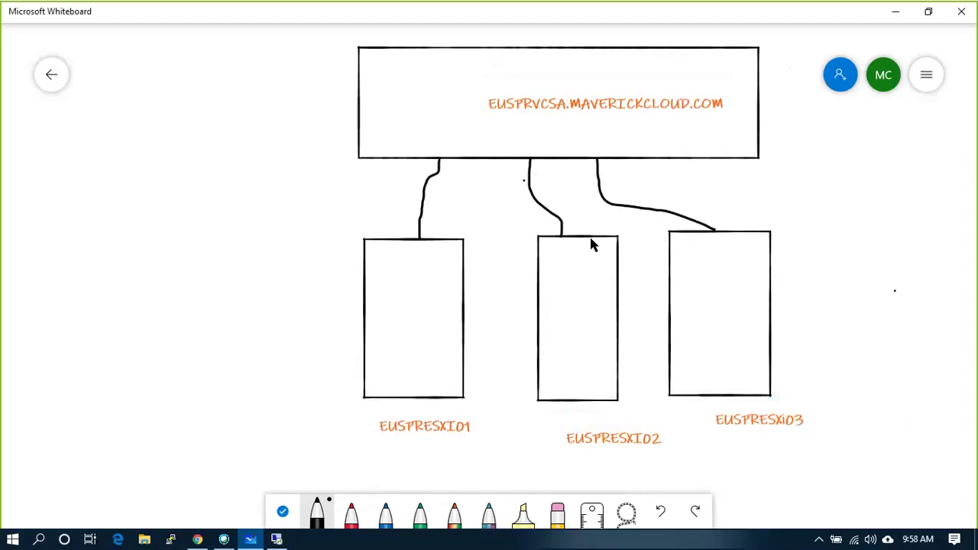
key("ctrl+z")
key("ctrl+z")
key("ctrl+z")
left_click_drag(413, 239, 437, 164)
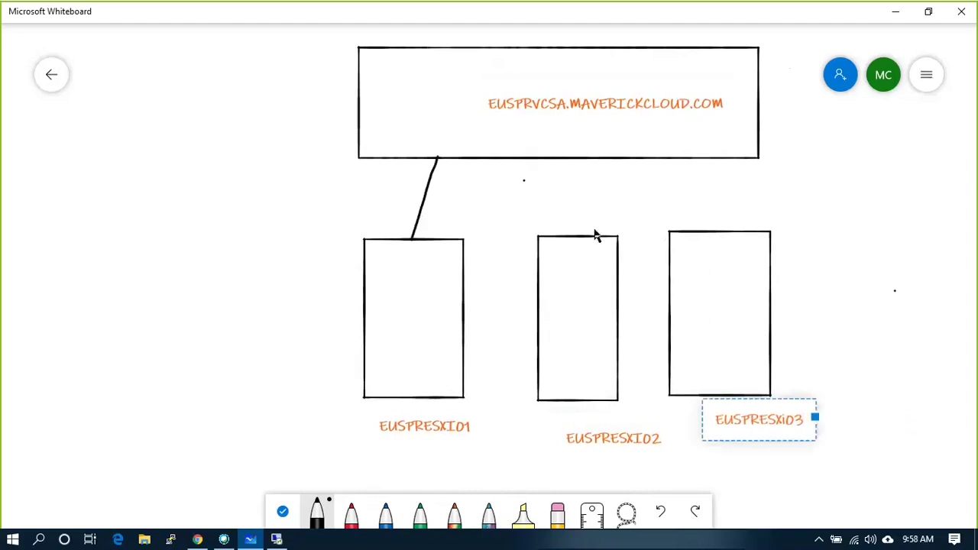
left_click_drag(594, 236, 594, 161)
left_click_drag(701, 230, 683, 160)
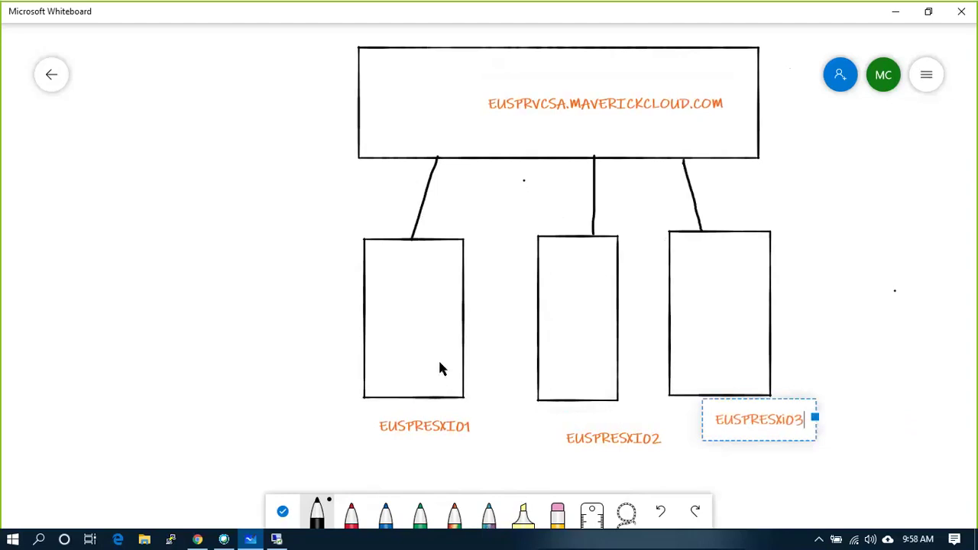
- Label EUSPRESXI01 with 192.168.30.51 and EUSPRESXI02 with 192.168.30.52
left_click(372, 359)
double_click(384, 335)
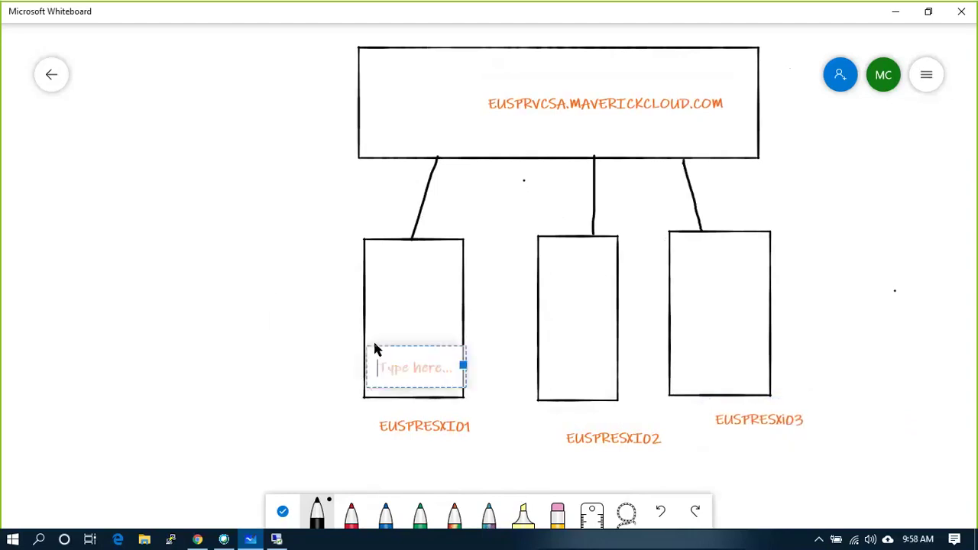
type("192.168.40")
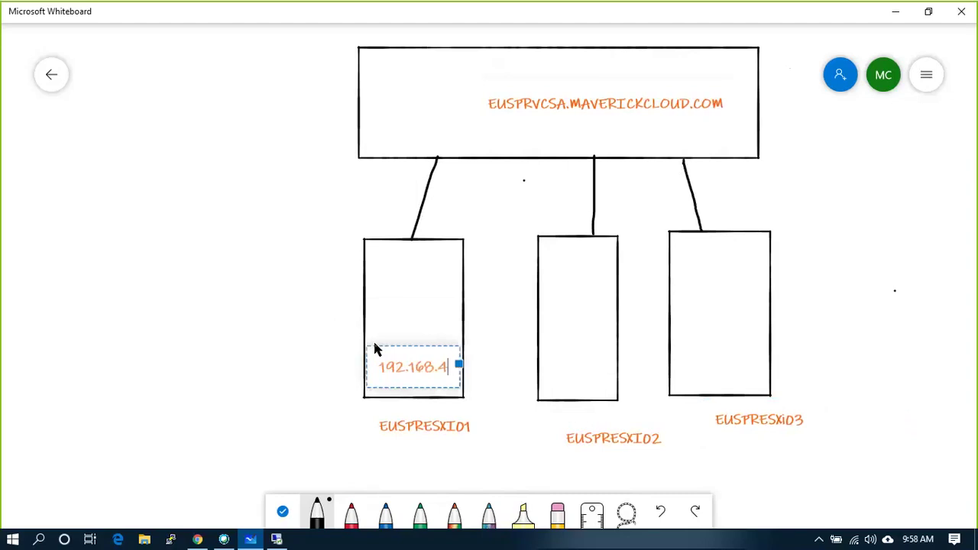
key("BackSpace")
key("BackSpace")
type("30.51")
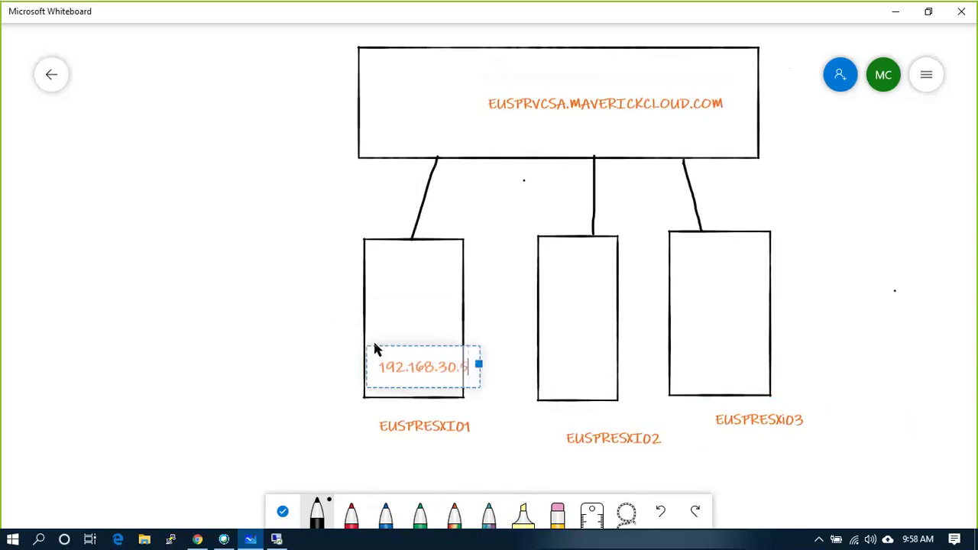
right_click(546, 366)
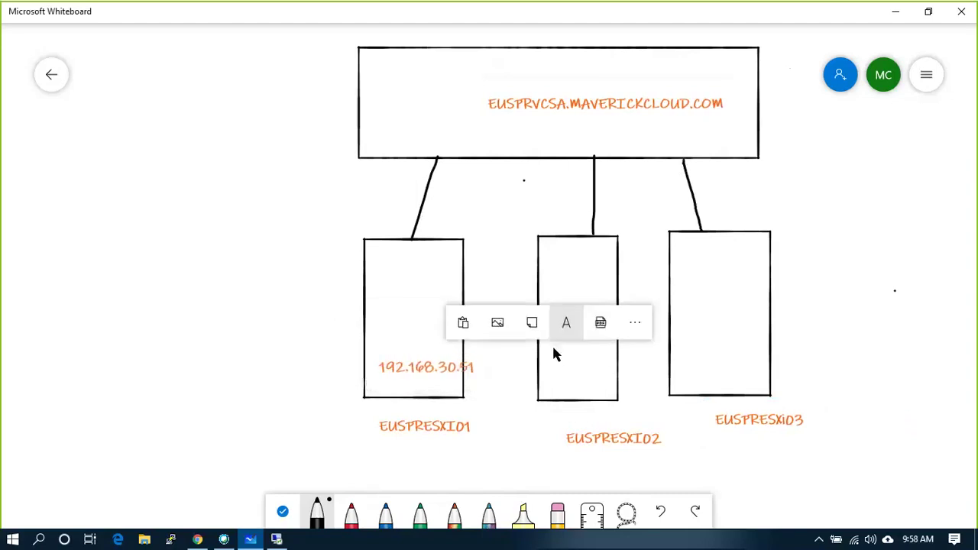
right_click(523, 447)
left_click(539, 401)
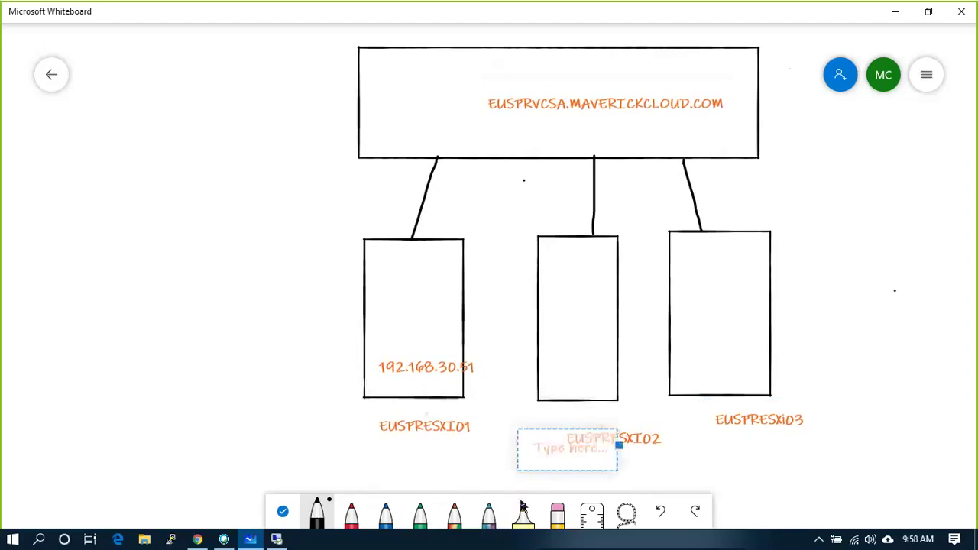
type("192.16")
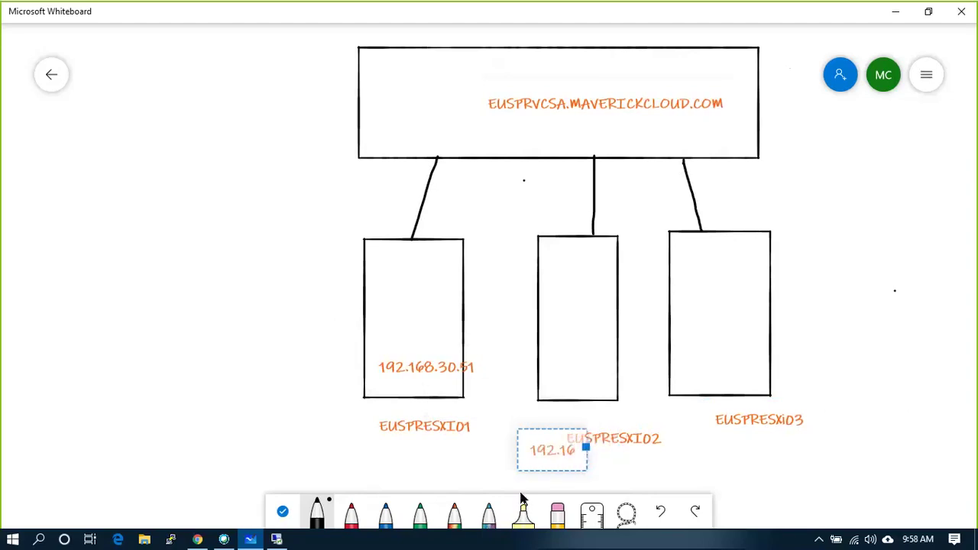
type("8.30.52")
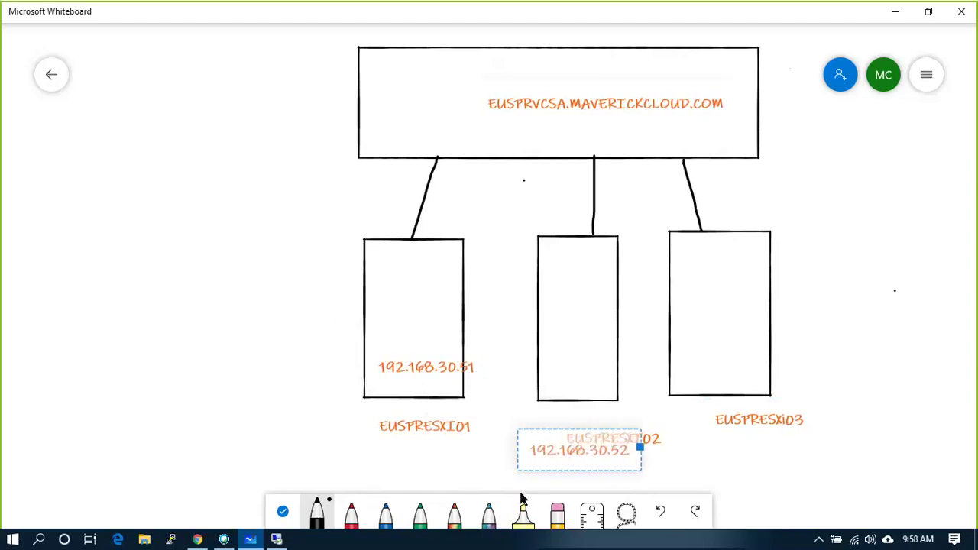
key("Escape")
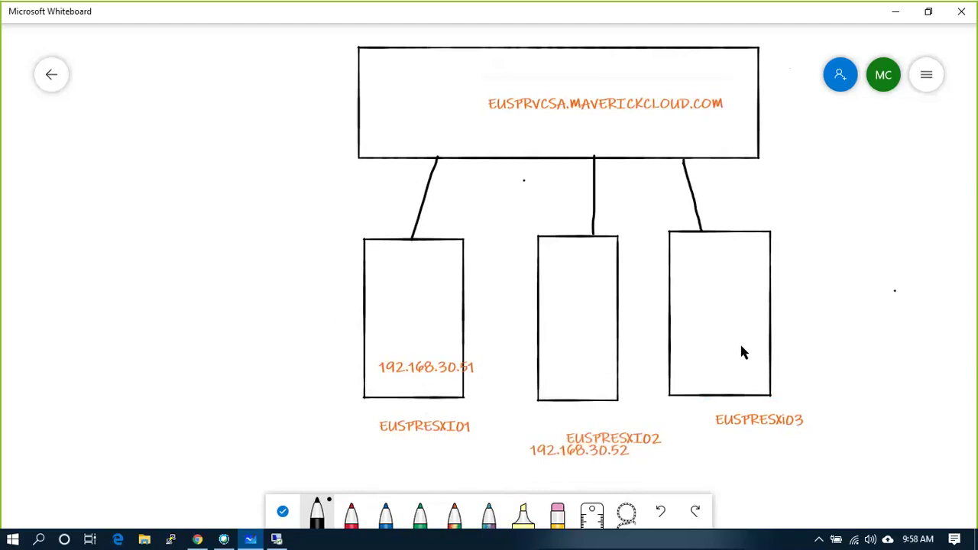
- Add 192.168.30.53 to EUSPRESXI03 and 192.168.30.50 to the top vCenter box
right_click(676, 328)
left_click(692, 296)
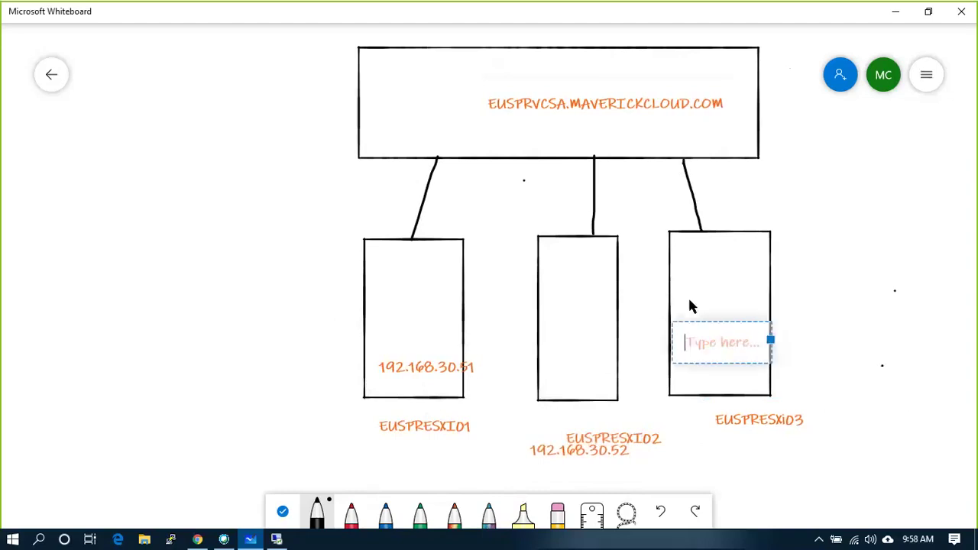
type("192.168.")
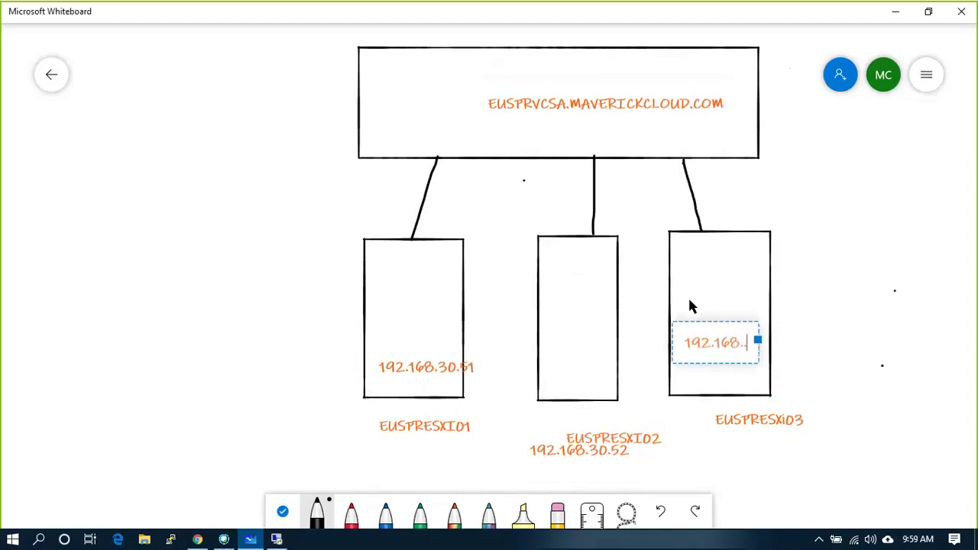
type("30.53")
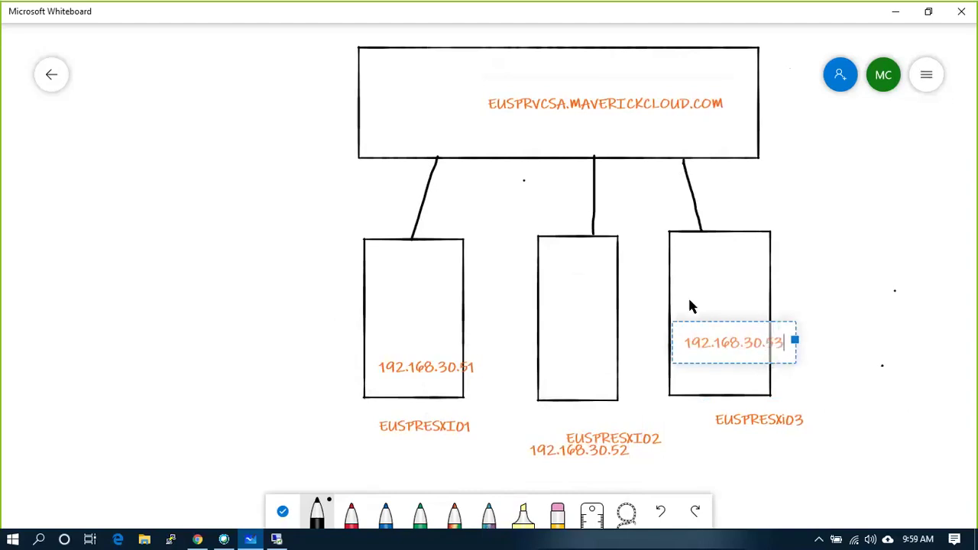
left_click(387, 71)
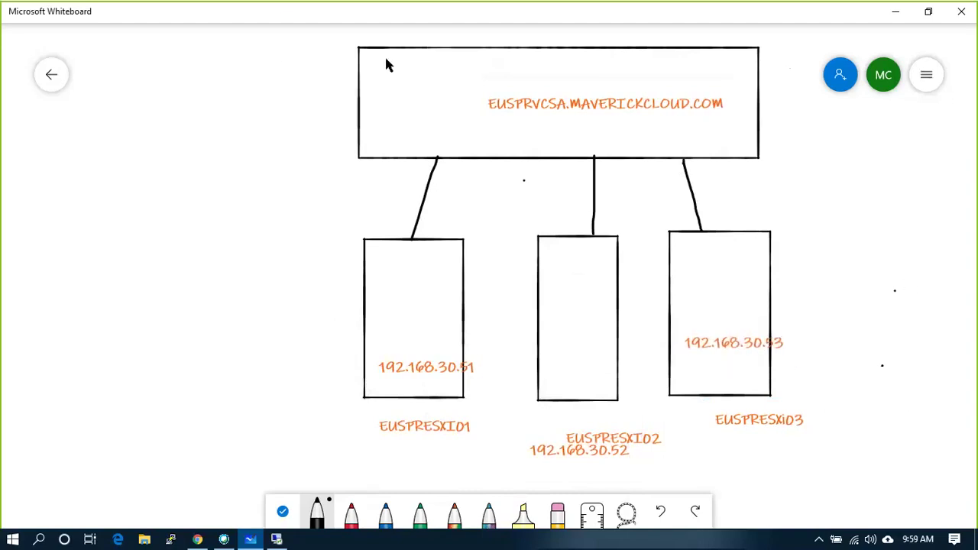
left_click(386, 65)
left_click(395, 44)
type("192.1")
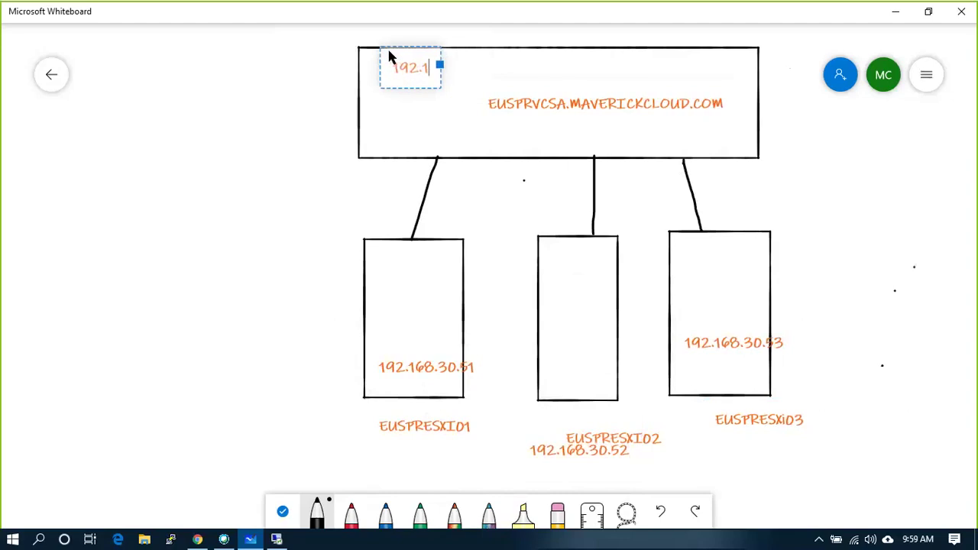
type("68.30.50")
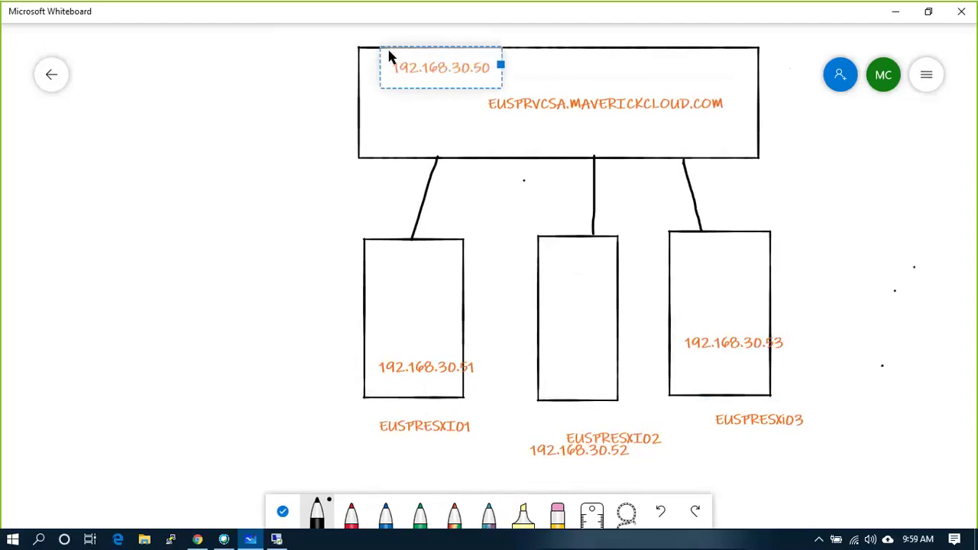
left_click(523, 149)
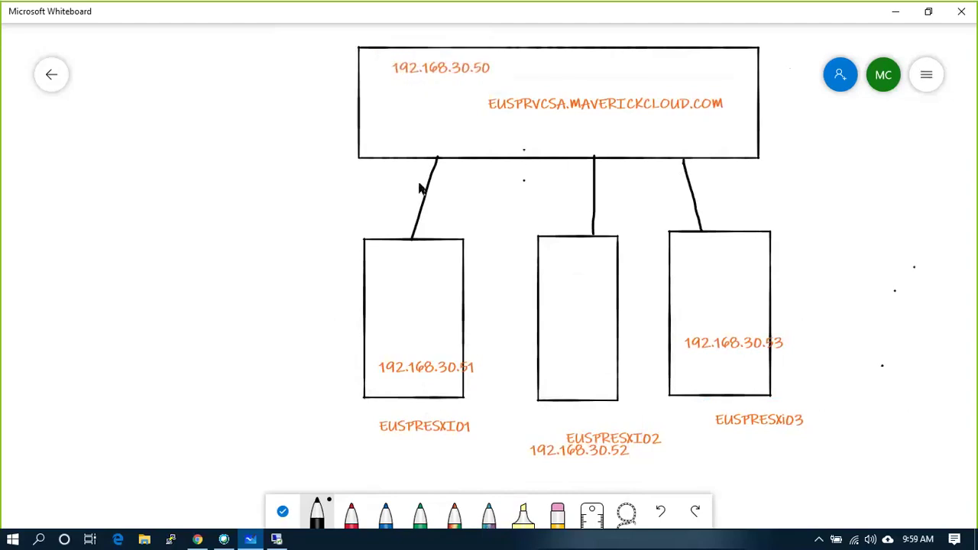
- Draw a box linked to the top box's left side, labelled EUSPRAD01 and 192.168.30.55
mouse_move(358, 119)
left_mouse_down()
mouse_move(222, 116)
mouse_move(206, 181)
left_mouse_up()
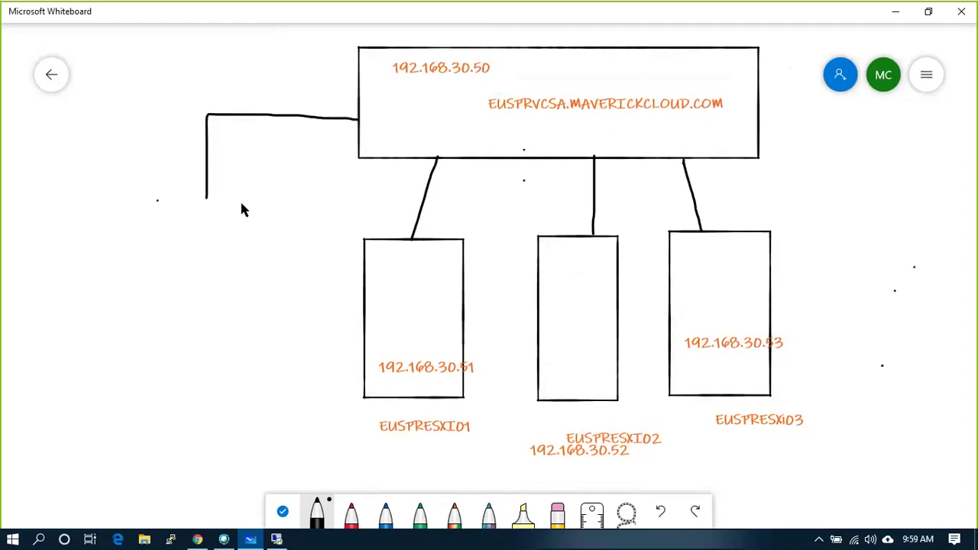
mouse_move(157, 200)
left_mouse_down()
mouse_move(253, 255)
mouse_move(251, 323)
mouse_move(157, 318)
mouse_move(156, 202)
left_mouse_up()
right_click(163, 241)
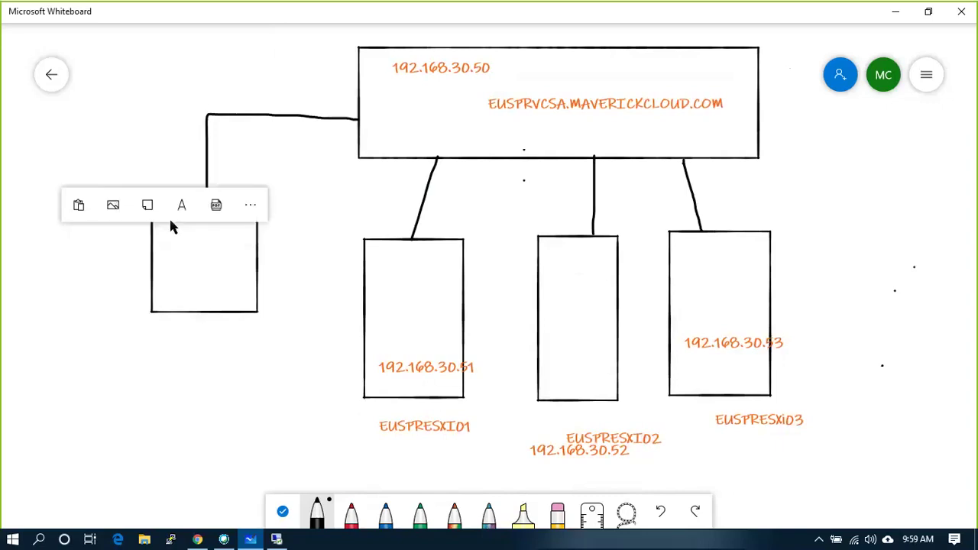
left_click(181, 205)
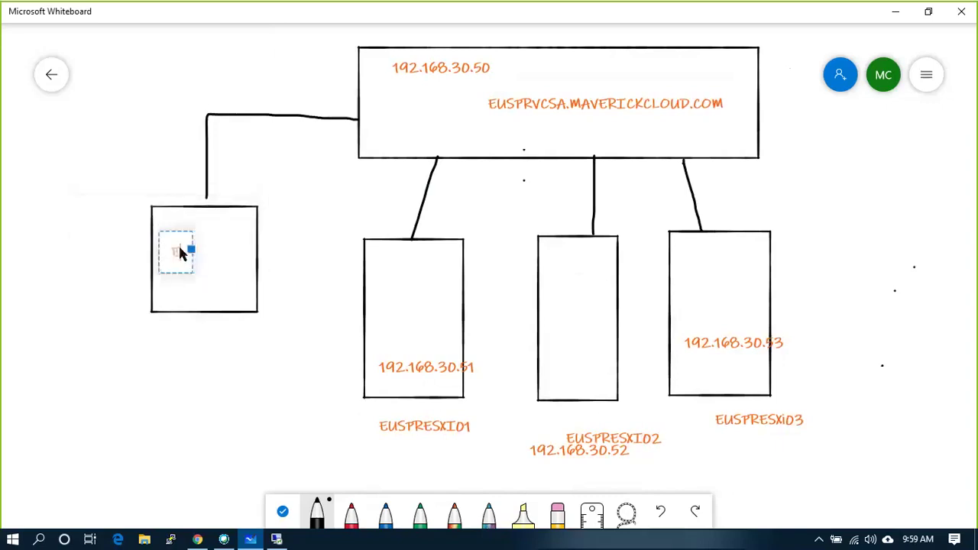
type("EUSPRW")
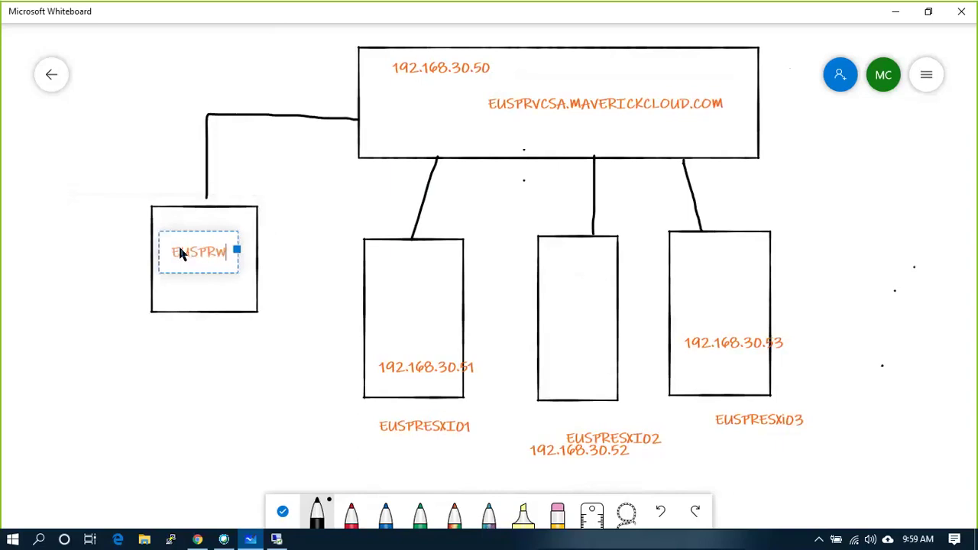
key("BackSpace")
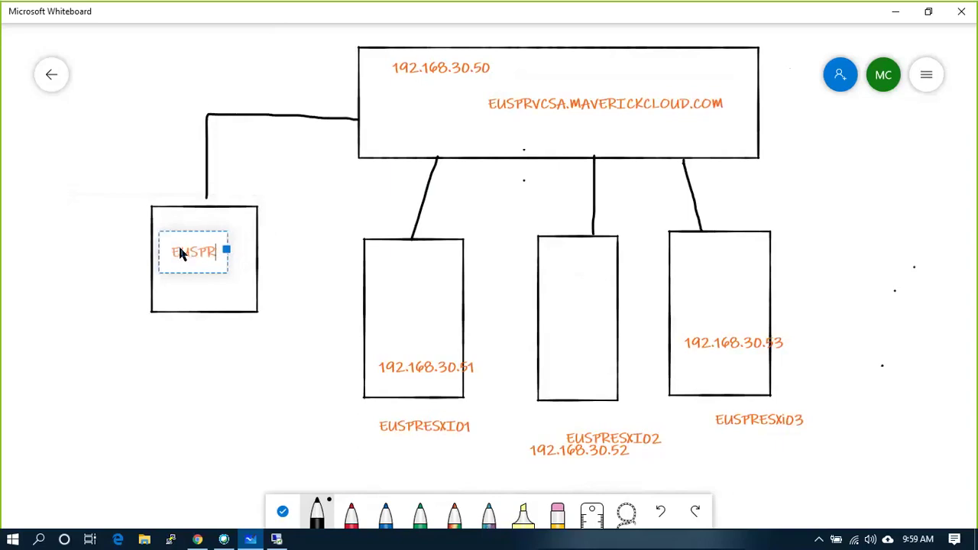
type("AD01")
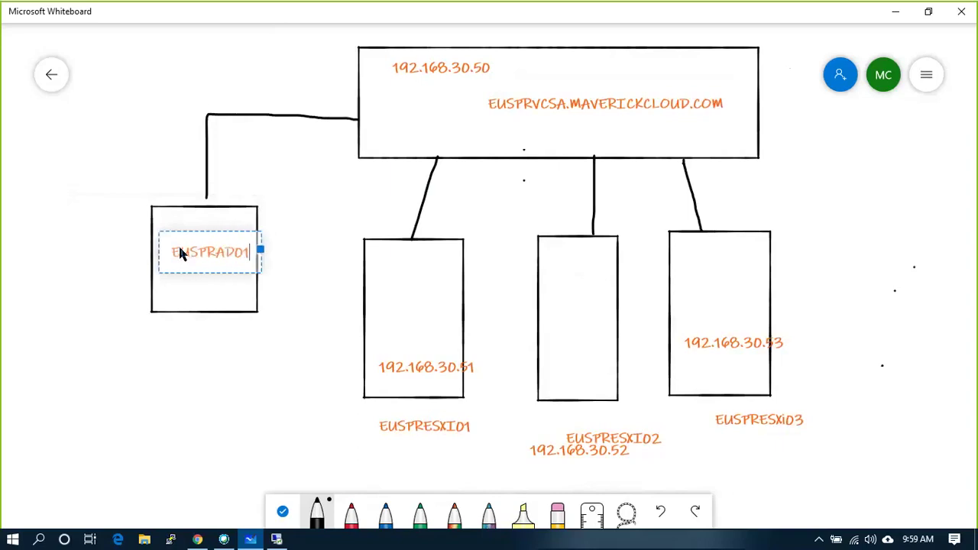
key("Return")
type("192.168.4")
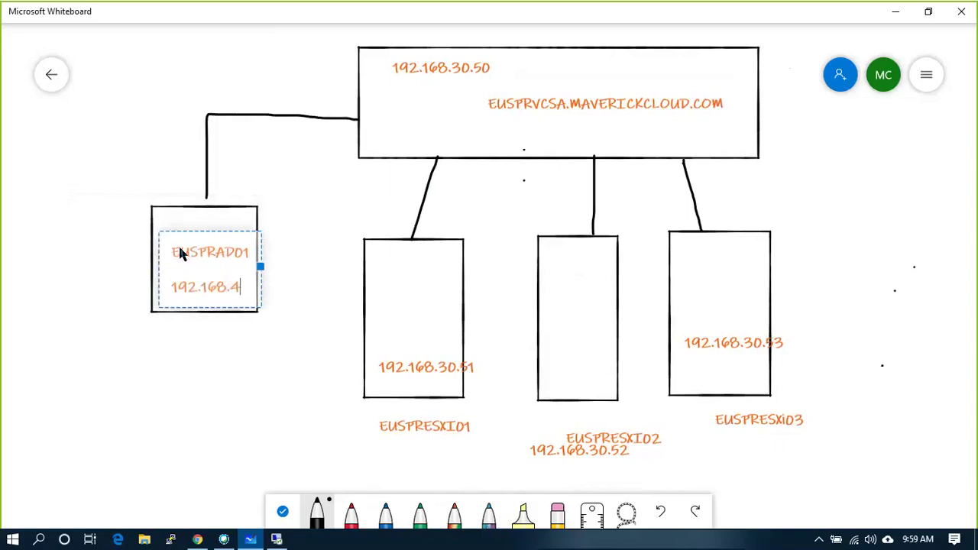
key("BackSpace")
type("30.55")
left_click(217, 370)
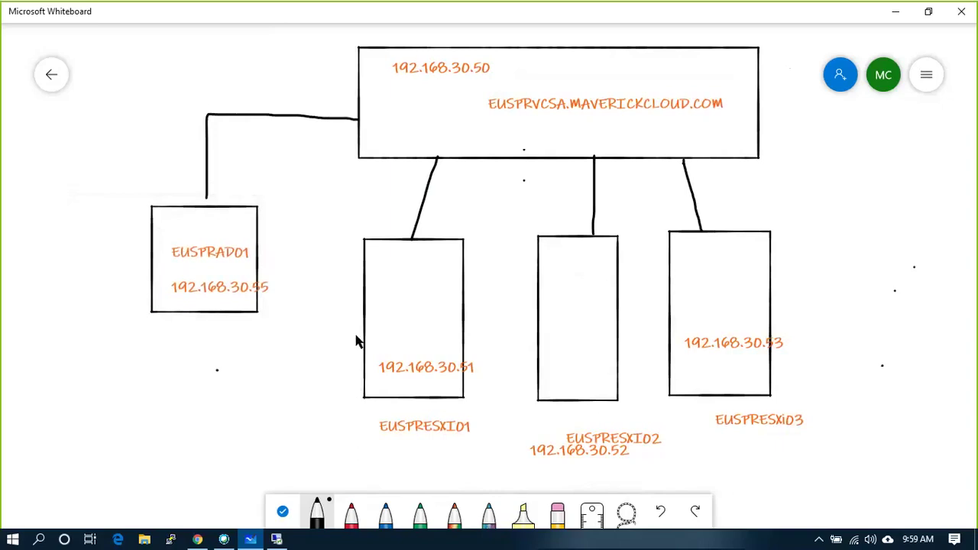
- Tick the EUSPRESXI01, EUSPRESXI03 and EUSPRAD01 boxes, then show the ESXi virtual machines list
left_click_drag(351, 334, 388, 324)
left_click_drag(665, 304, 681, 297)
left_click_drag(145, 220, 162, 208)
left_click(200, 541)
left_click(90, 169)
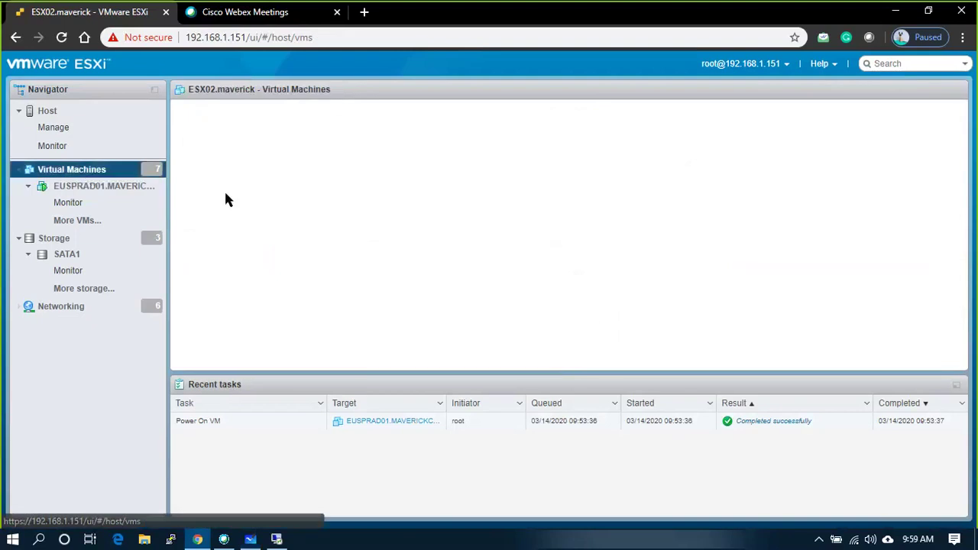
- Check the ESXi host overview and VM list, then return to the whiteboard diagram
left_click(53, 112)
left_click(77, 172)
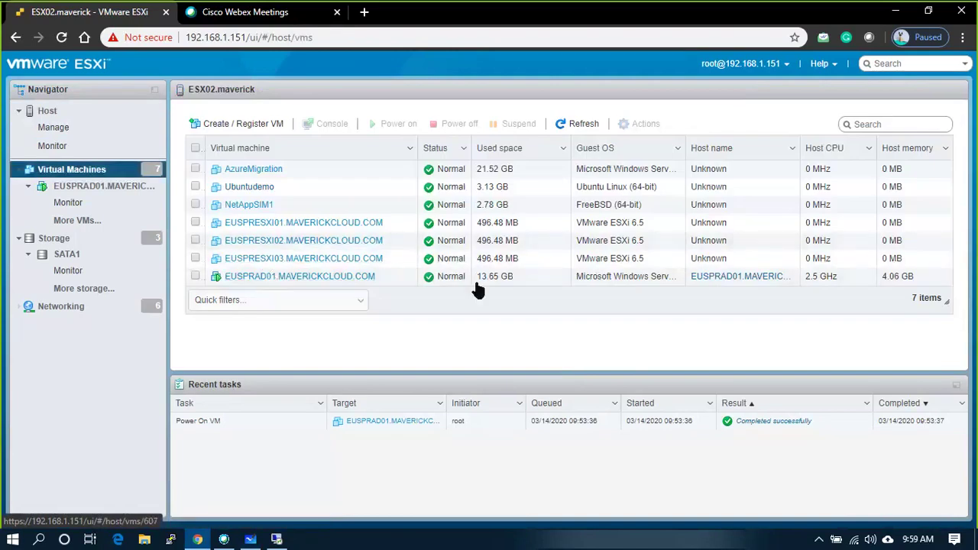
key("alt+Tab")
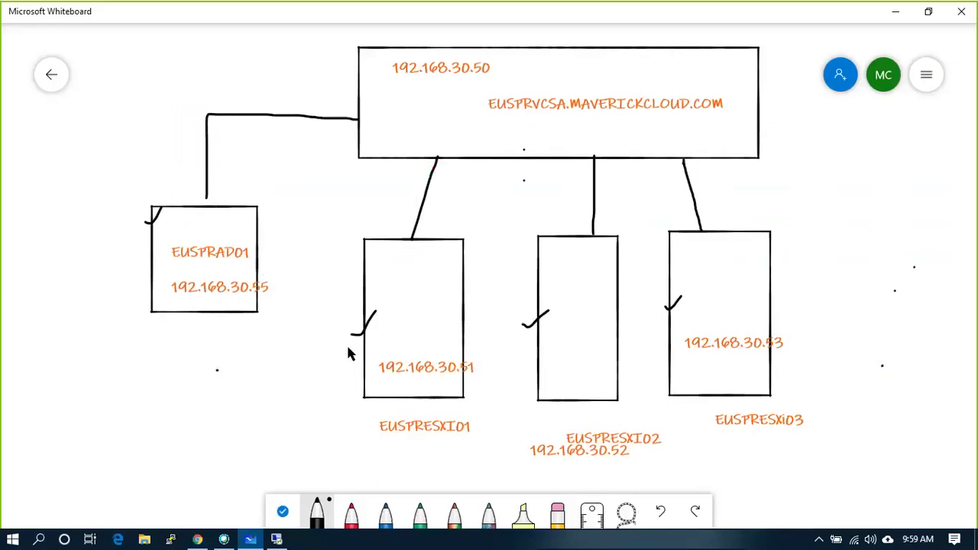
- Tick the vCenter box's top-right corner and return to the ESXi VM list
mouse_move(754, 52)
left_mouse_down()
mouse_move(760, 65)
mouse_move(774, 41)
left_mouse_up()
key("alt+Tab")
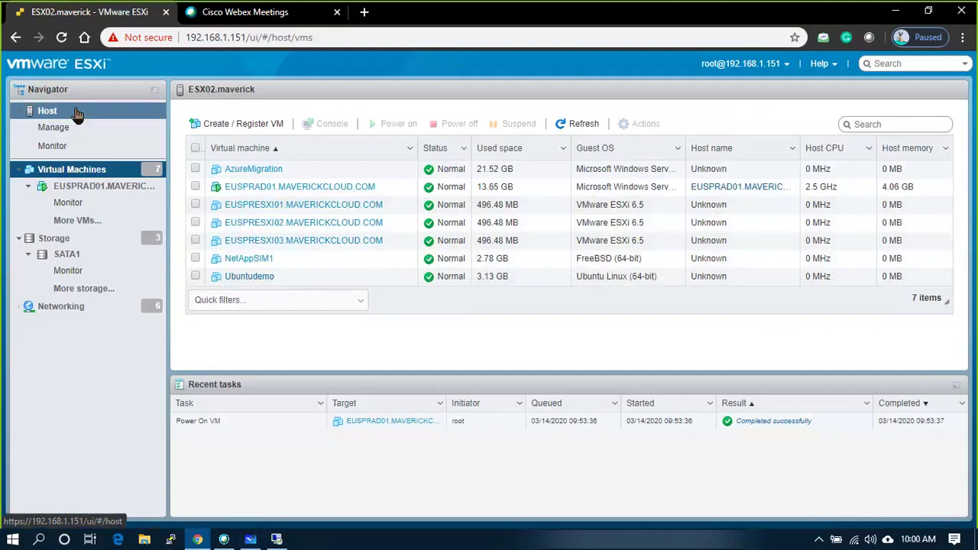
- Re-sort the VM list back to its default order, then bring up the whiteboard
left_click(249, 149)
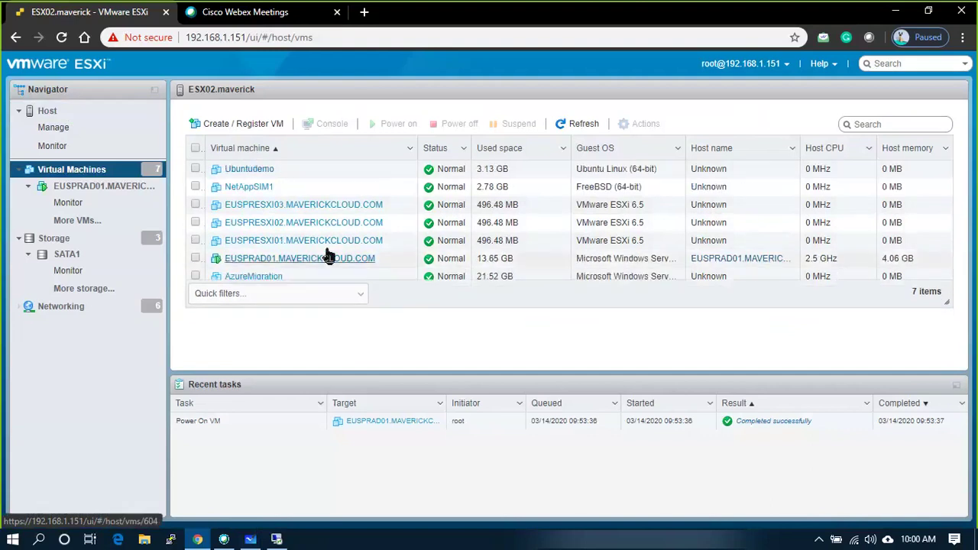
left_click(376, 145)
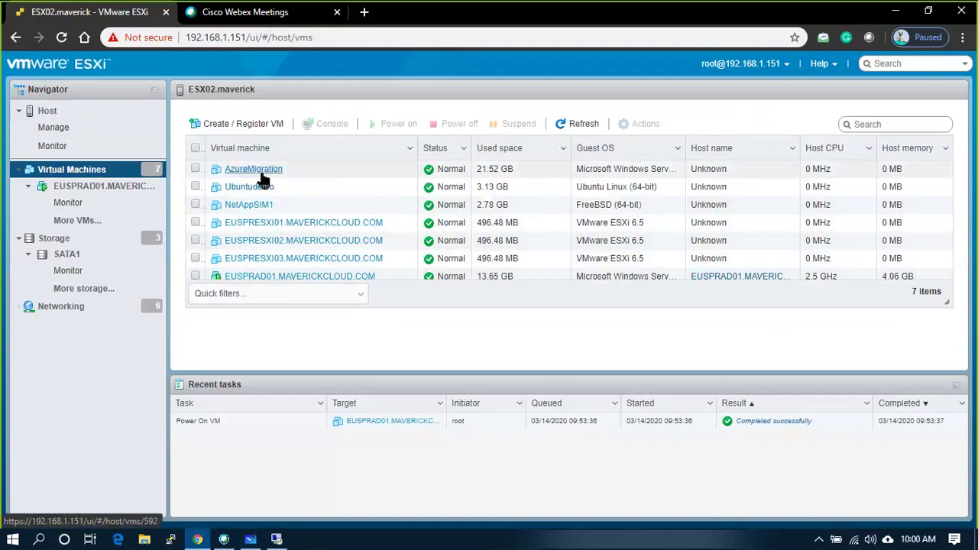
left_click(250, 539)
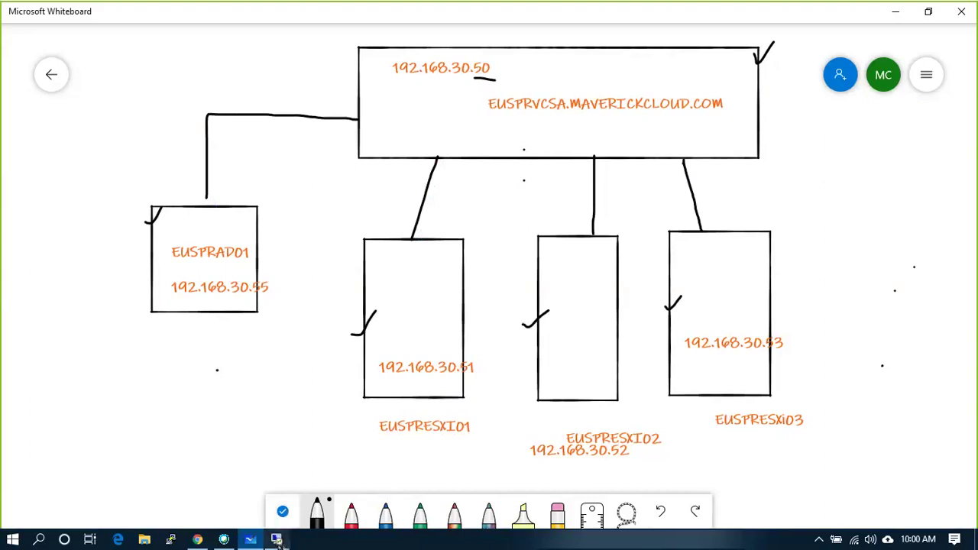
- In the remote installer, move past the Introduction and accept the license agreement
mouse_move(276, 541)
left_click(293, 476)
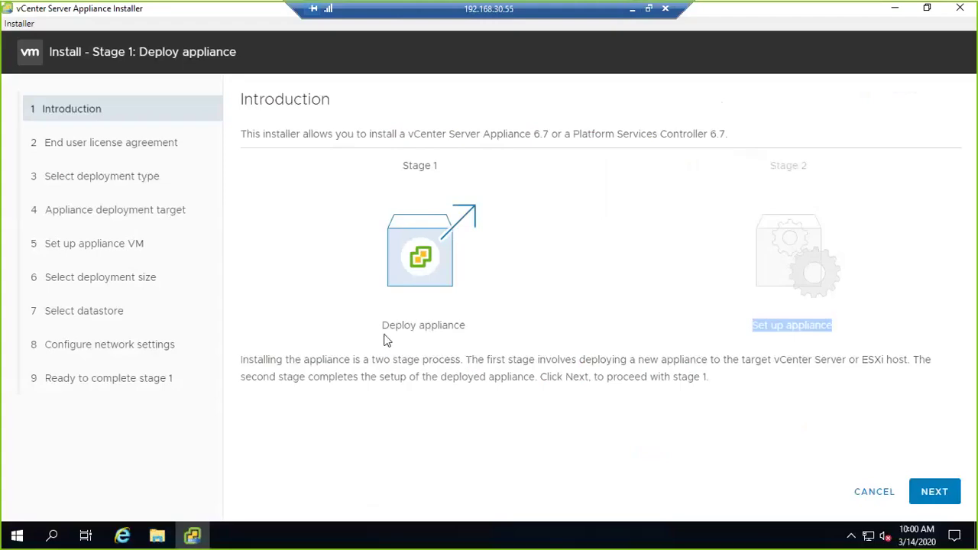
left_click_drag(384, 334, 466, 329)
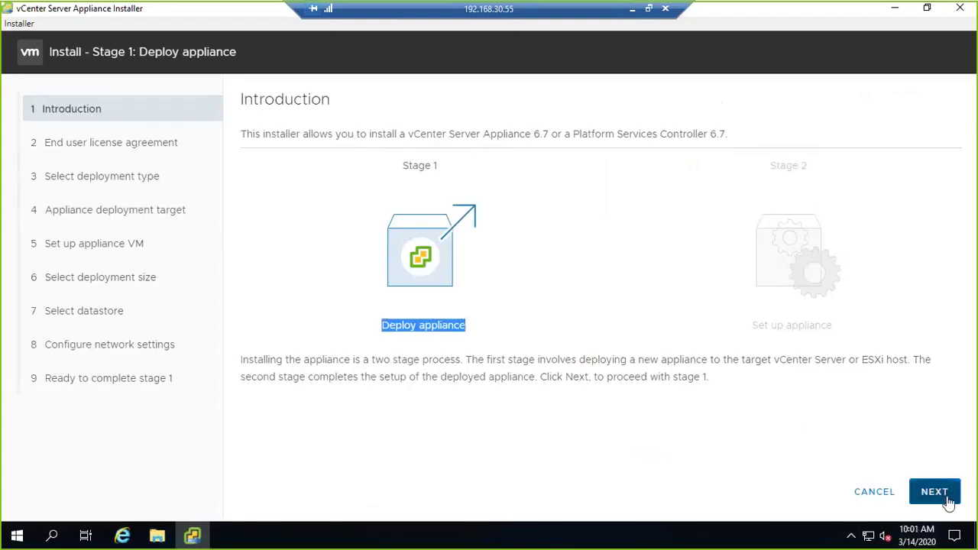
left_click(945, 495)
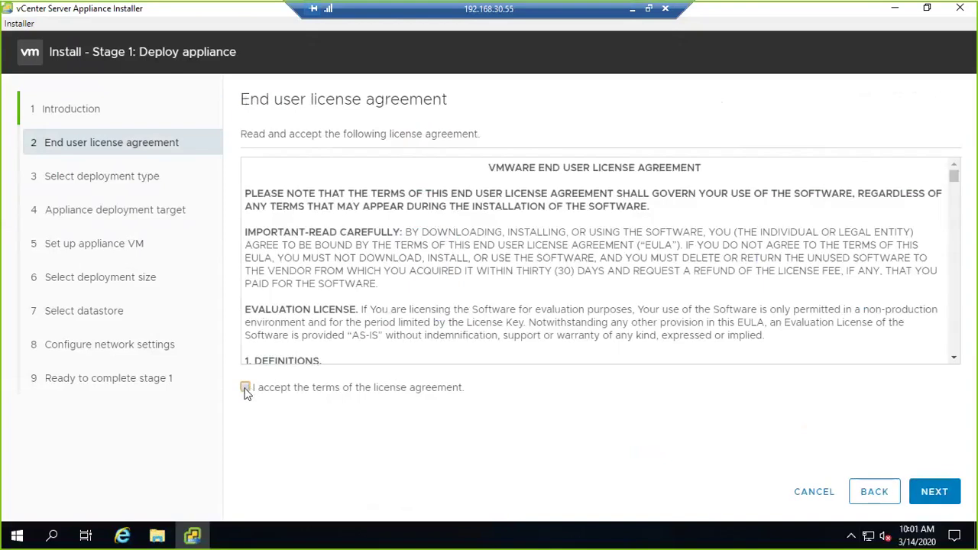
left_click(245, 388)
left_click(935, 492)
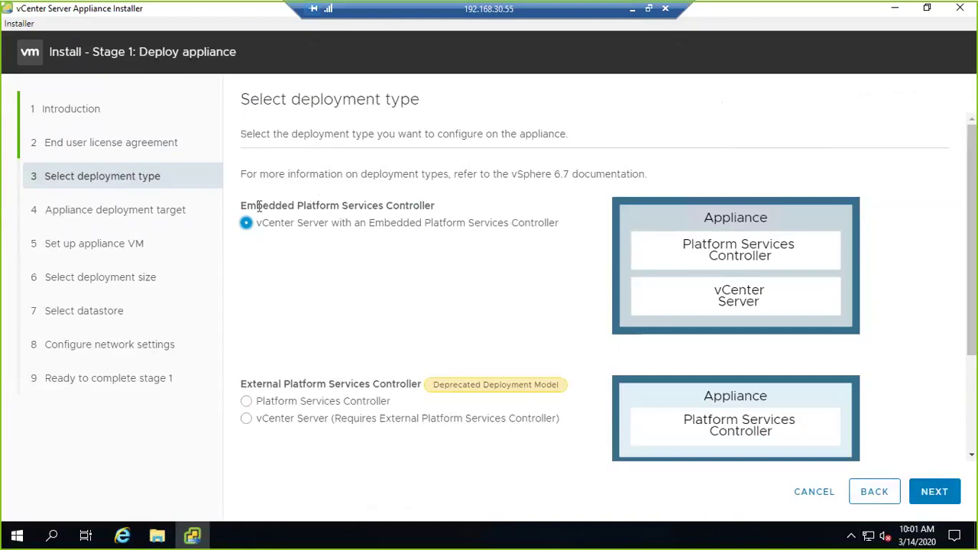
- Compare the Embedded and External Platform Services Controller options, keeping Embedded selected
left_click_drag(259, 206, 423, 233)
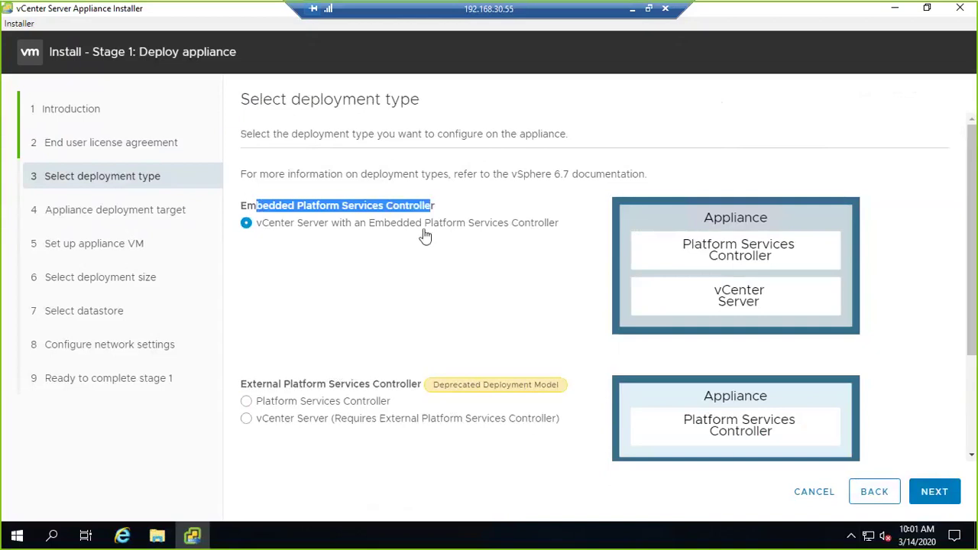
left_click_drag(284, 385, 422, 385)
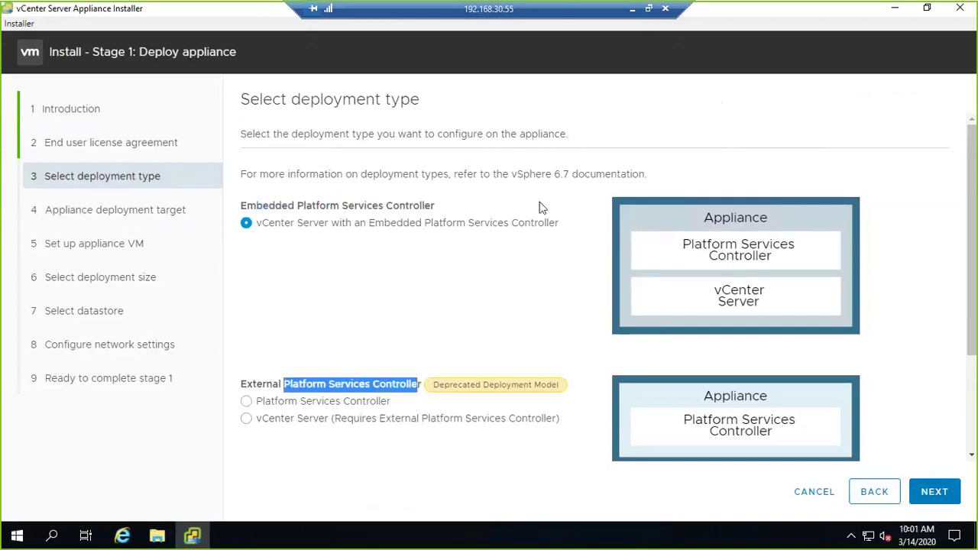
left_click(259, 240)
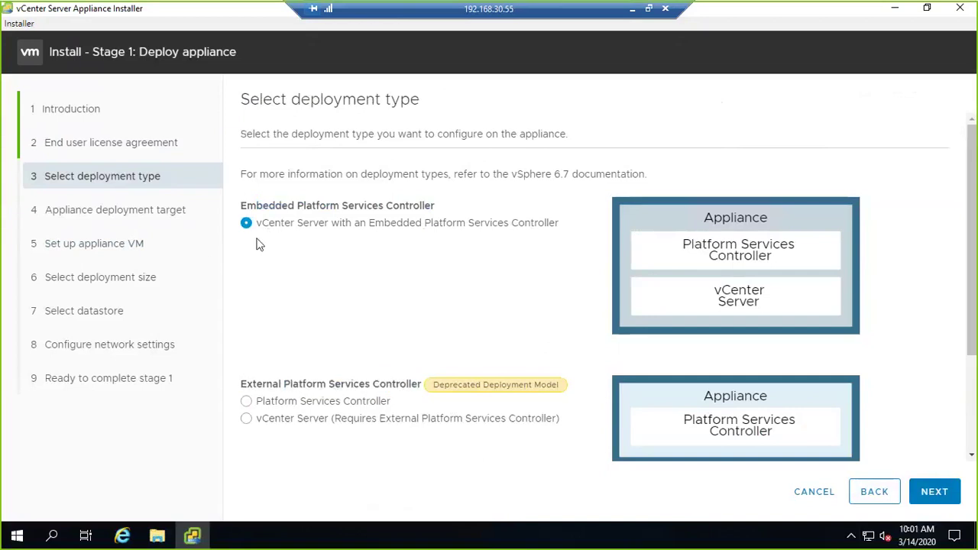
left_click_drag(243, 205, 443, 212)
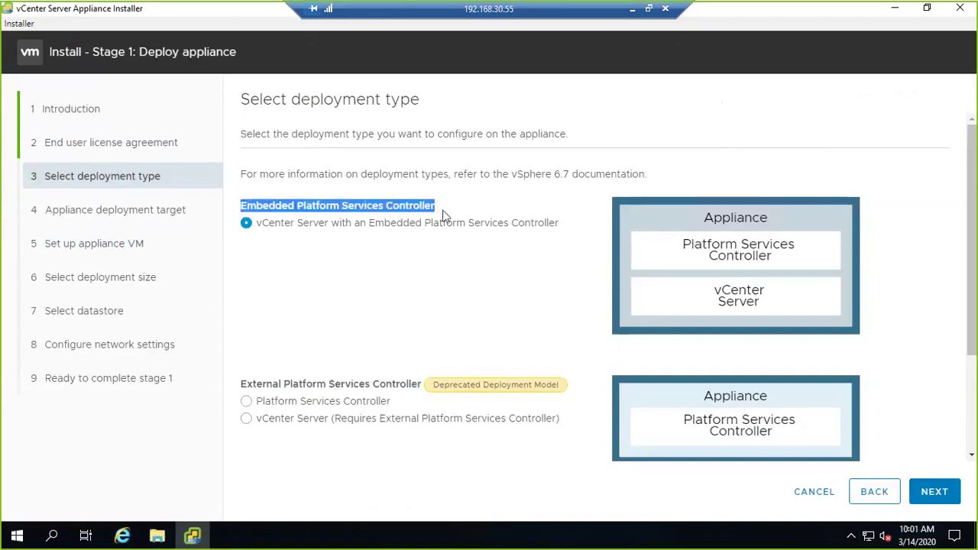
- Enter target host EUSPRVCSA.MAVRICKCLOUD.COM, user root and the root password, then try connecting
left_click(938, 495)
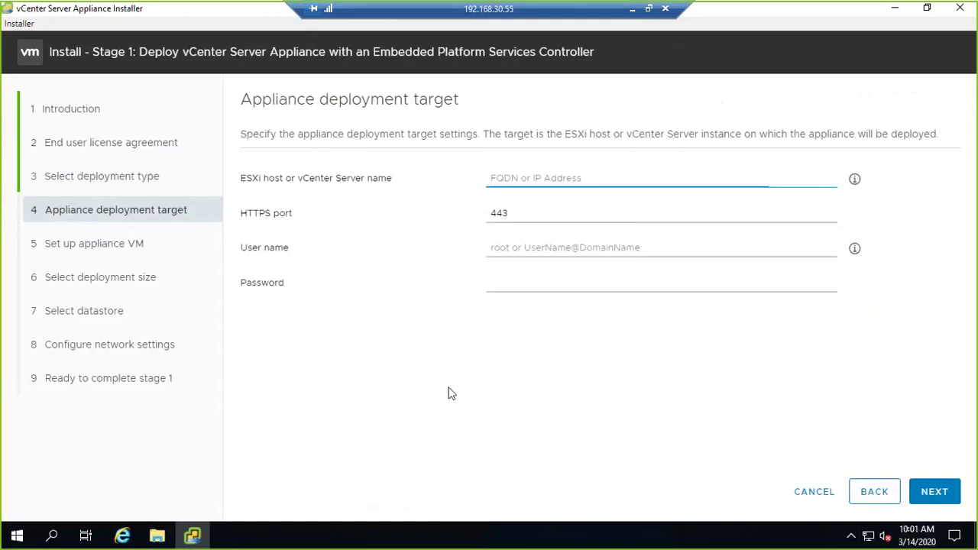
type("EUS")
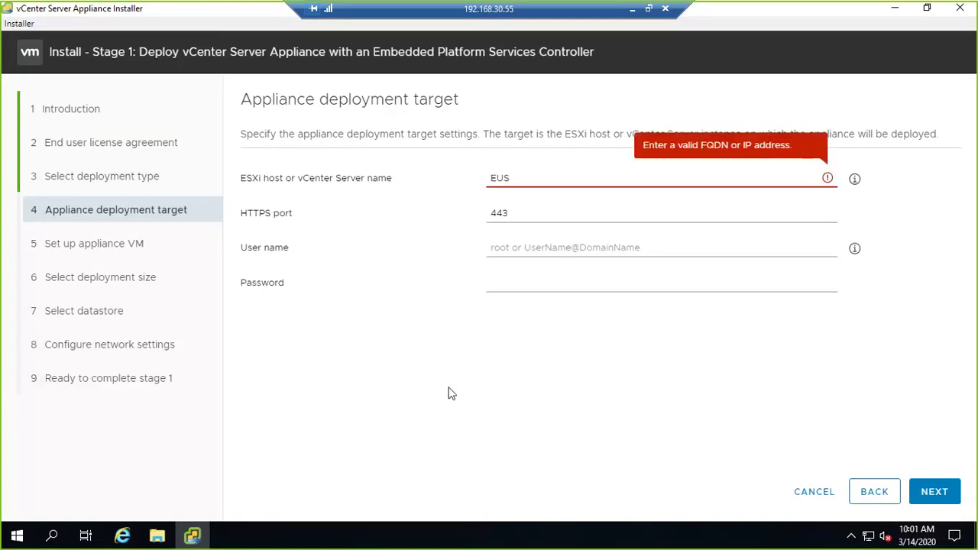
type("PRVCSA.MAVRIC")
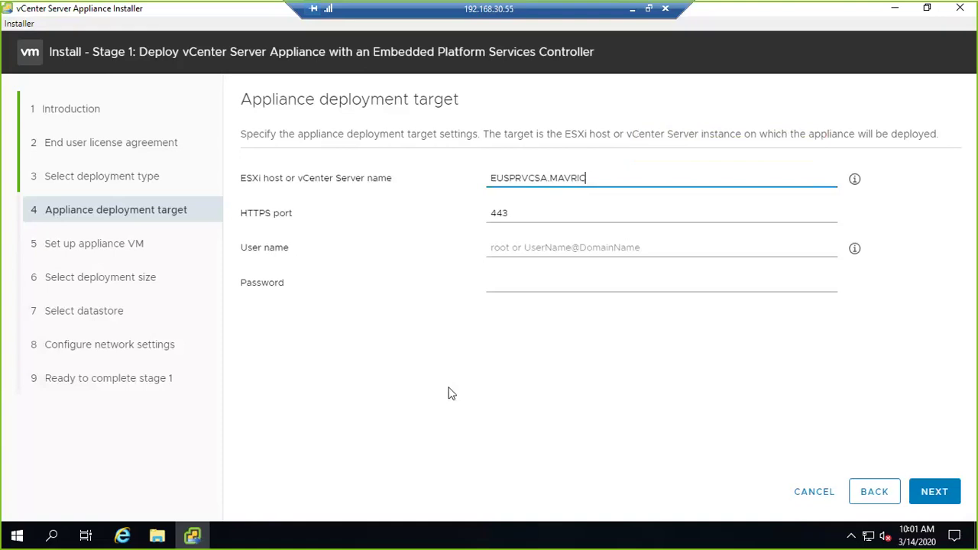
type("KCLOUD.COM")
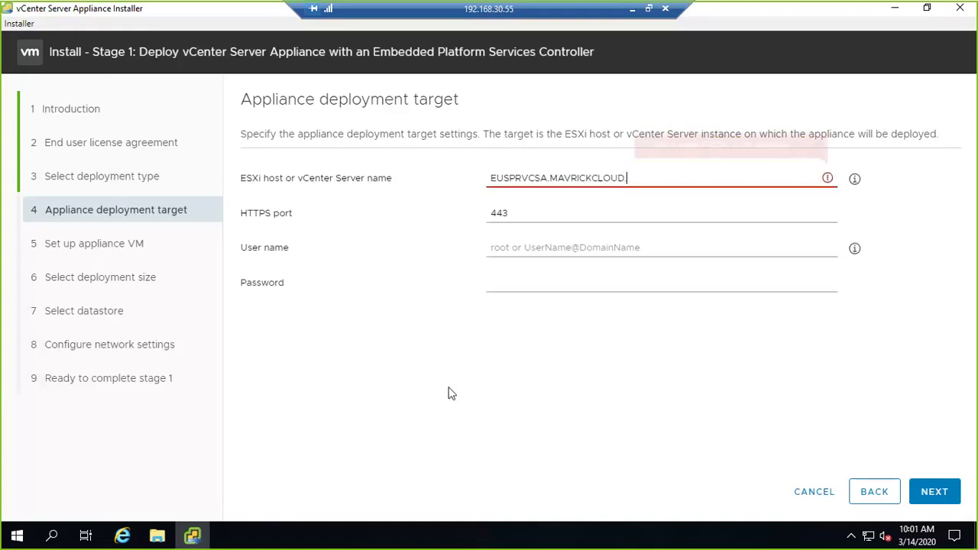
left_click(555, 370)
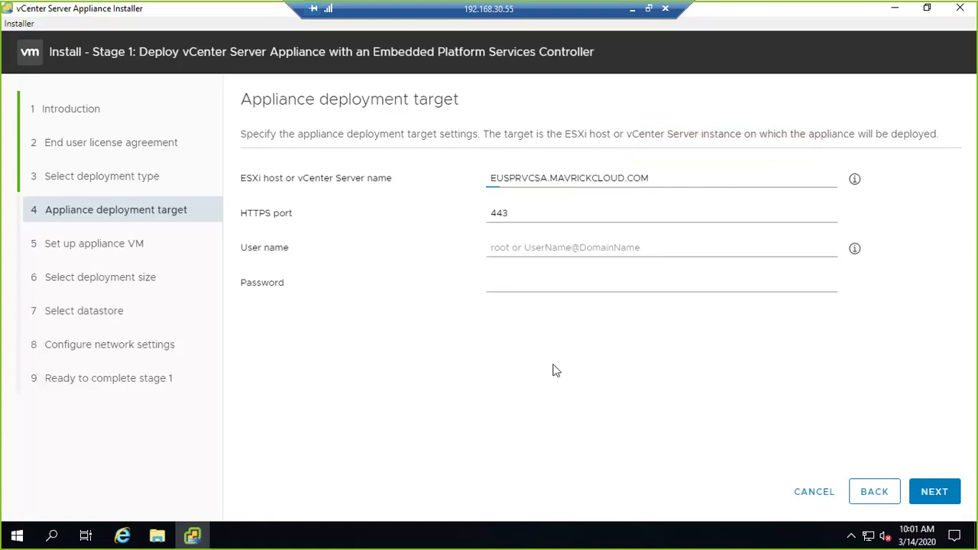
left_click(511, 249)
type("root")
key("Tab")
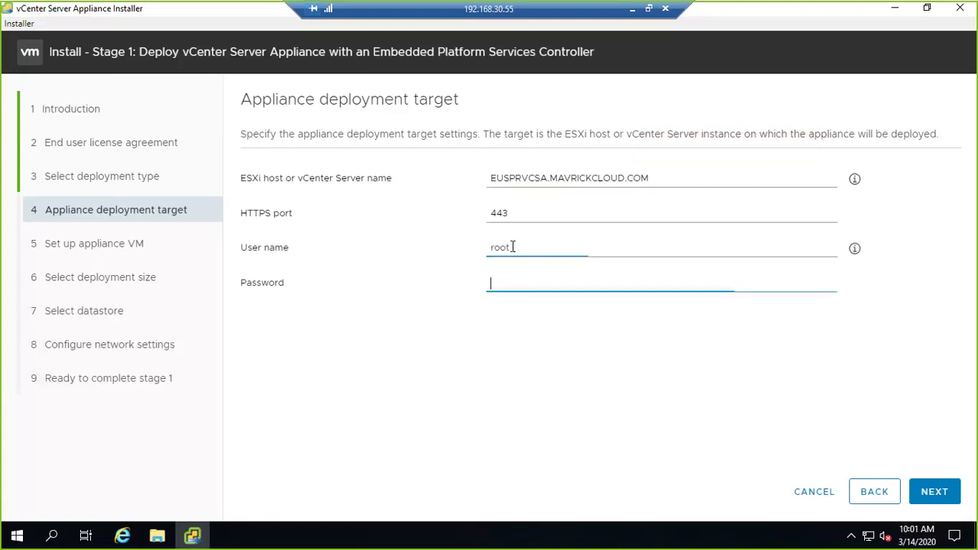
type("*********")
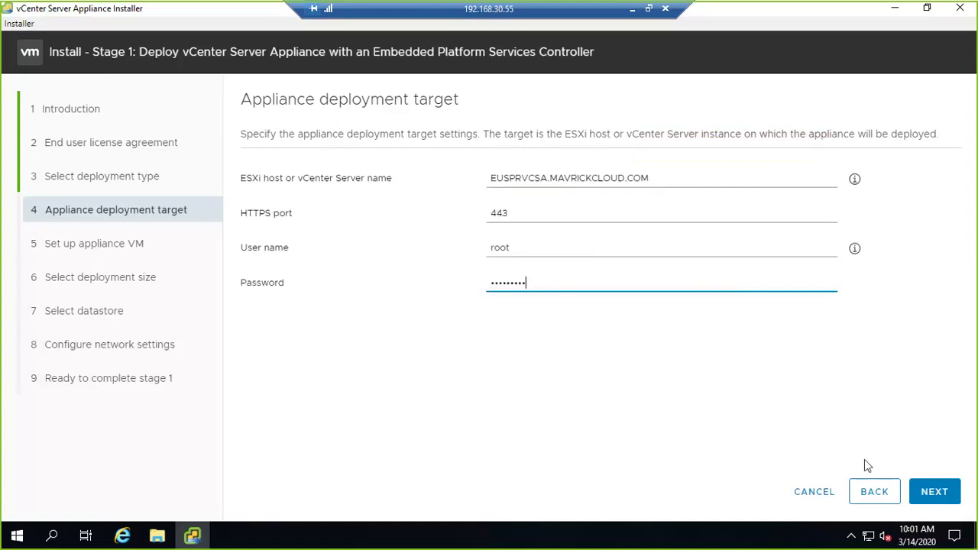
left_click(941, 491)
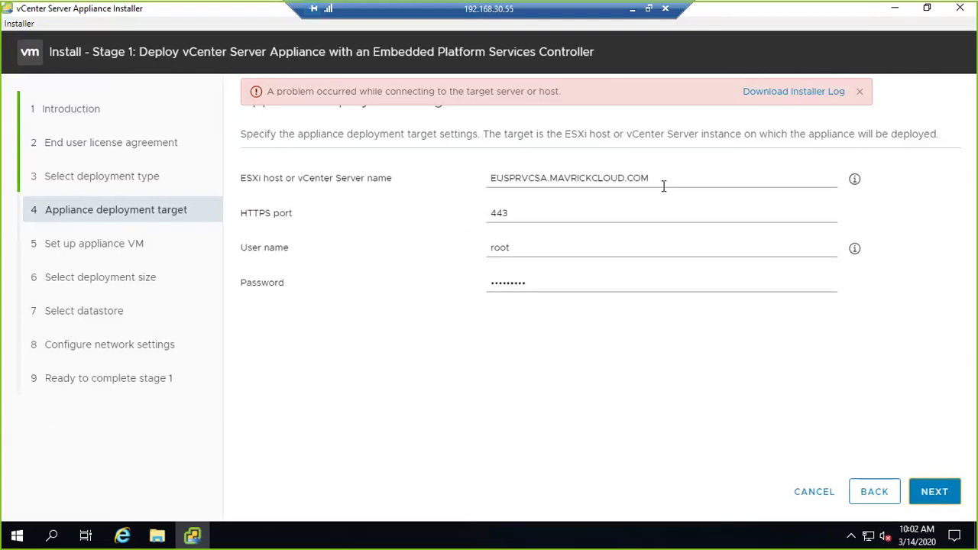
- Change the target host to 192.168.1.151 and re-enter the root password
left_click_drag(683, 179, 476, 170)
key("BackSpace")
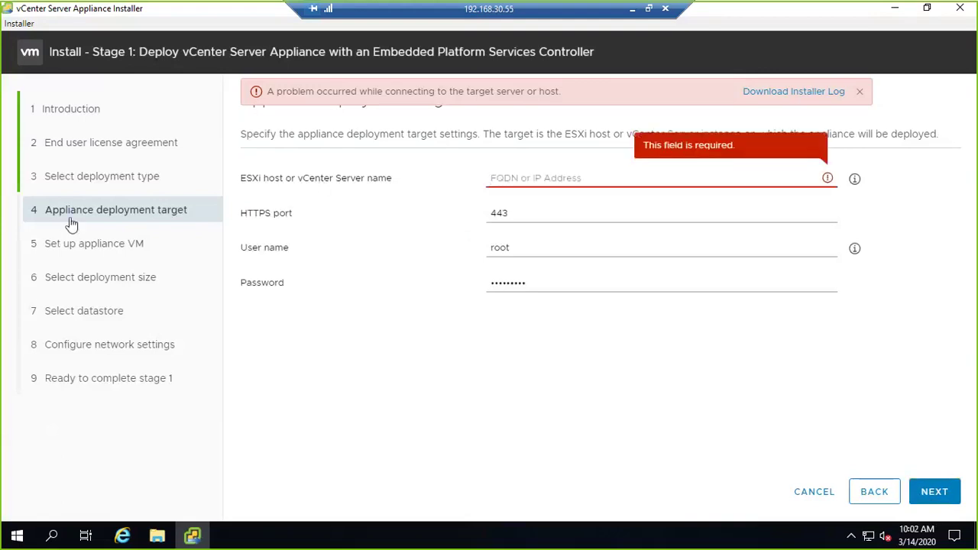
type("1")
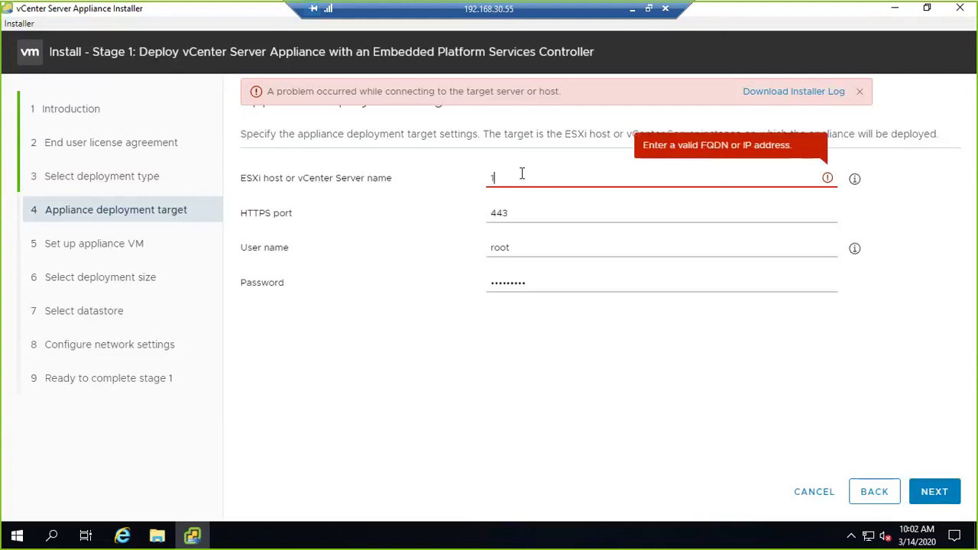
type("92.168.1.151")
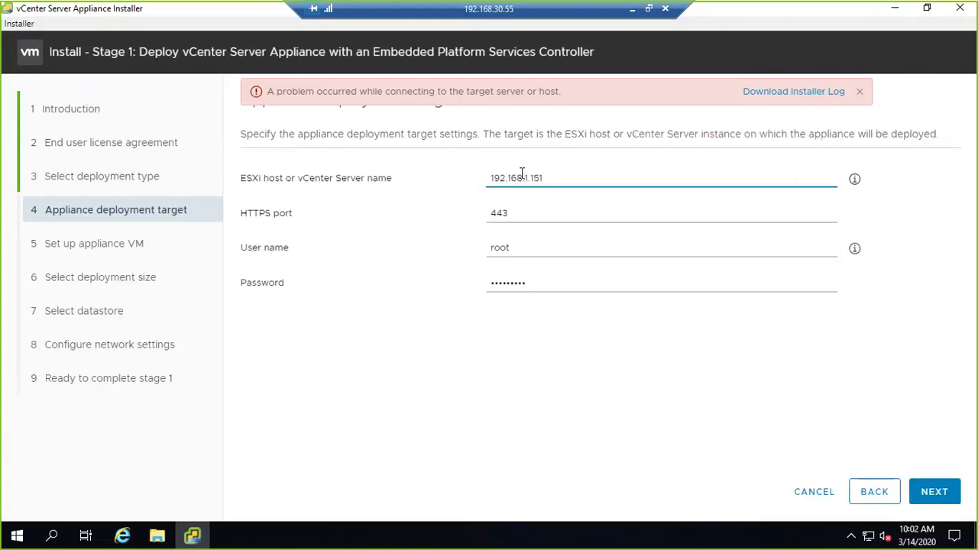
left_click_drag(558, 177, 482, 181)
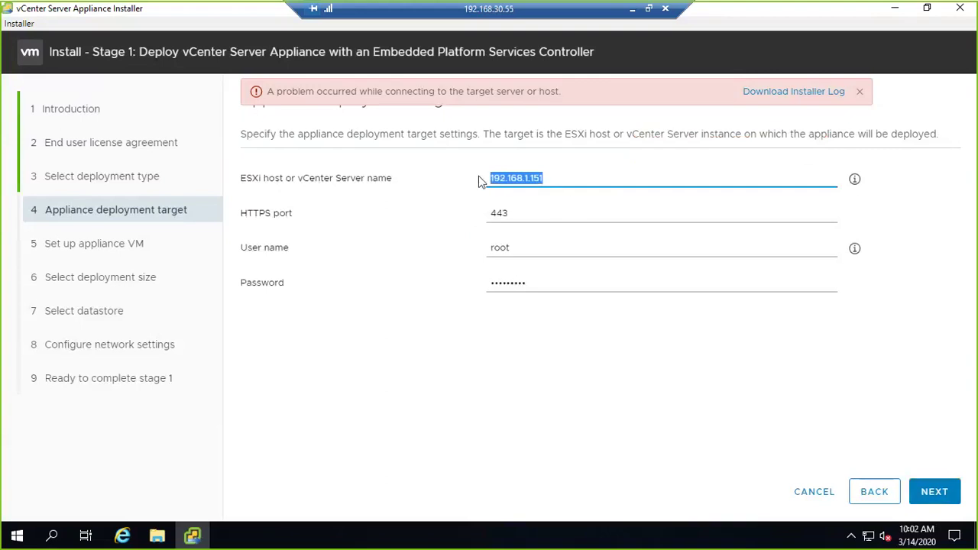
left_click(859, 91)
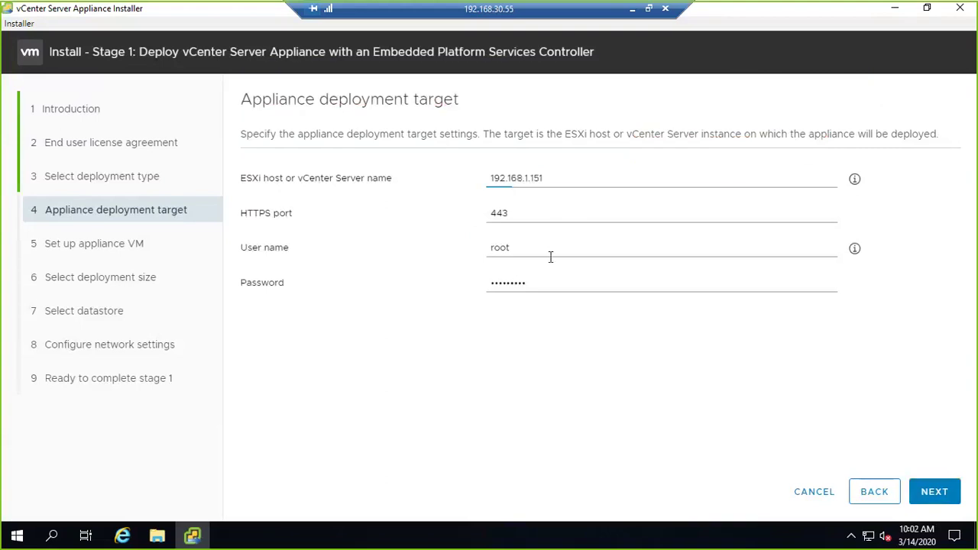
left_click_drag(546, 182, 491, 176)
left_click(513, 248)
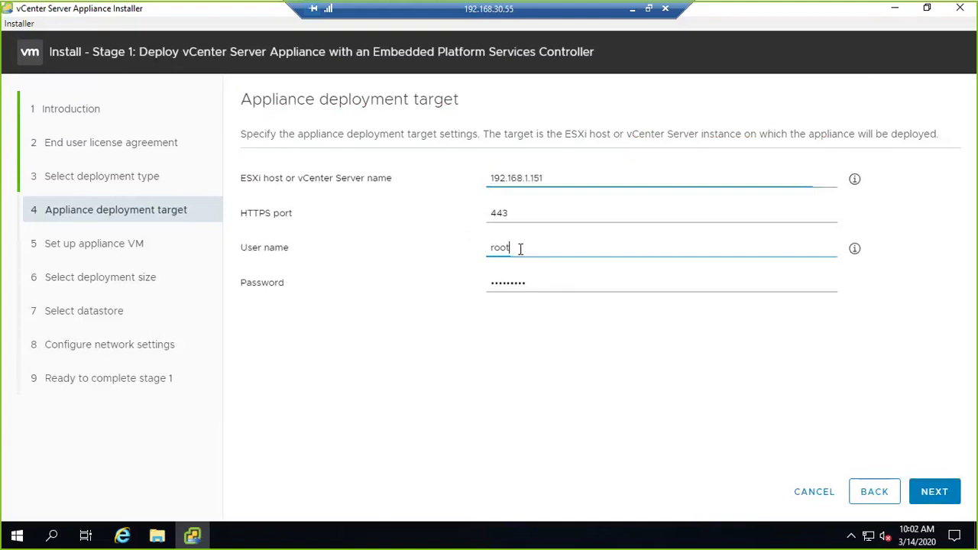
left_click_drag(519, 248, 476, 255)
left_click_drag(532, 282, 450, 282)
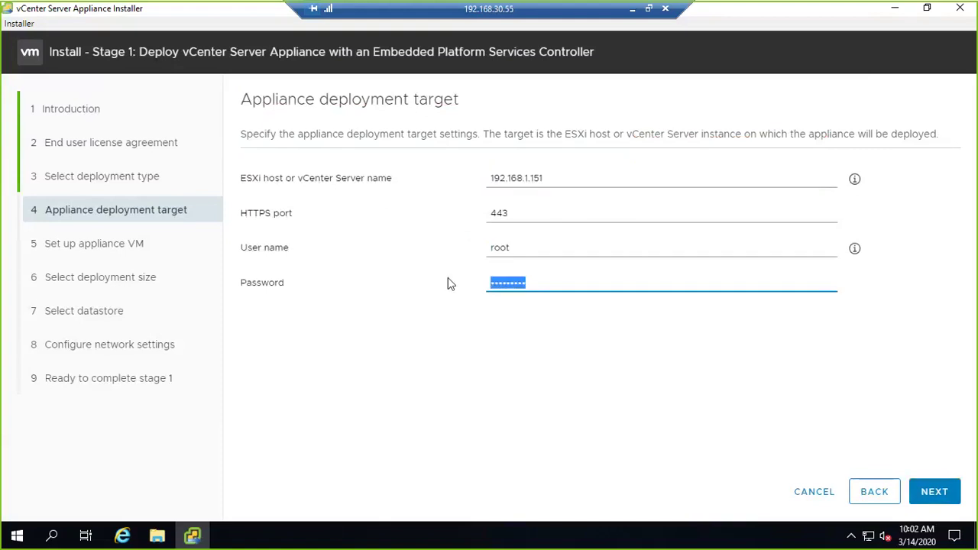
type("VMware1!***")
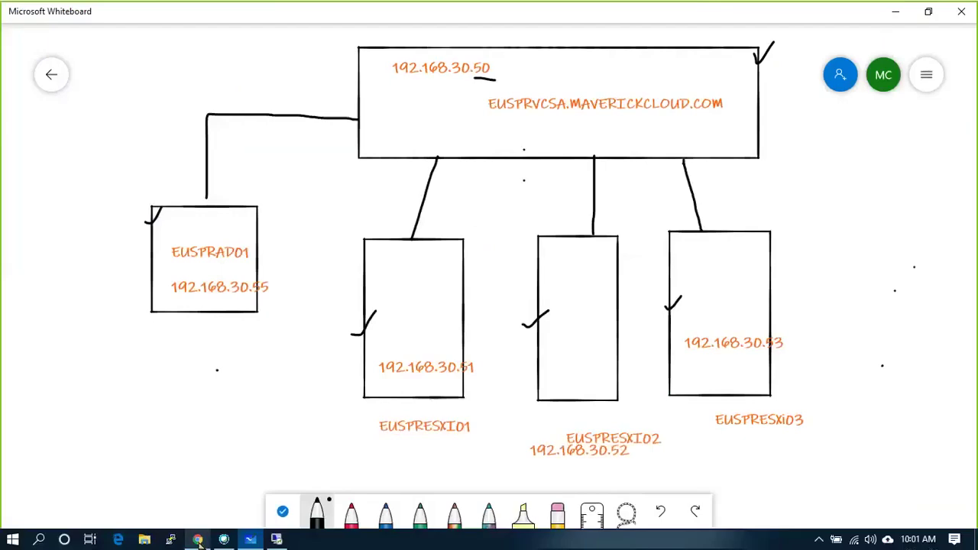
- Verify the host in ESXi, reconnect to 192.168.1.151 and accept its certificate
left_click(197, 539)
left_click(48, 111)
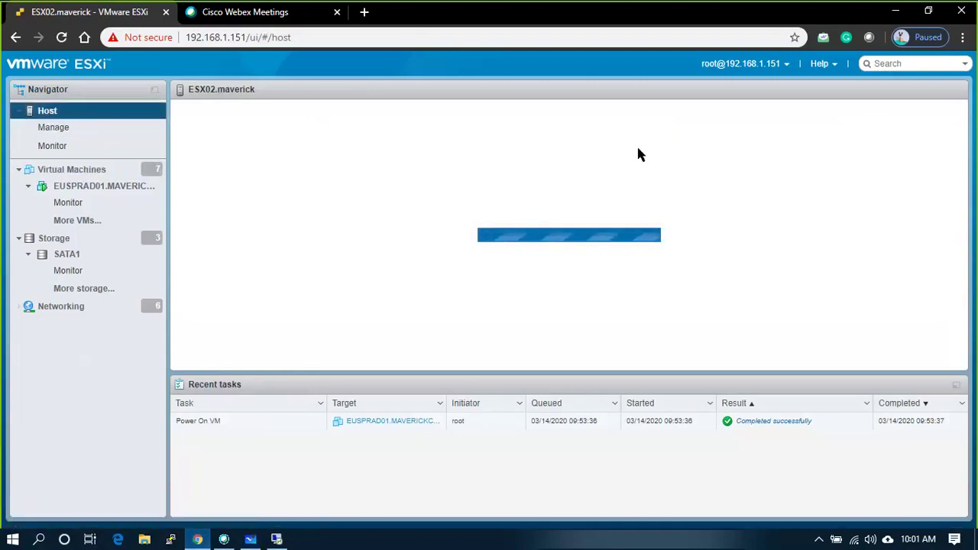
key("alt+Tab")
left_click(606, 258)
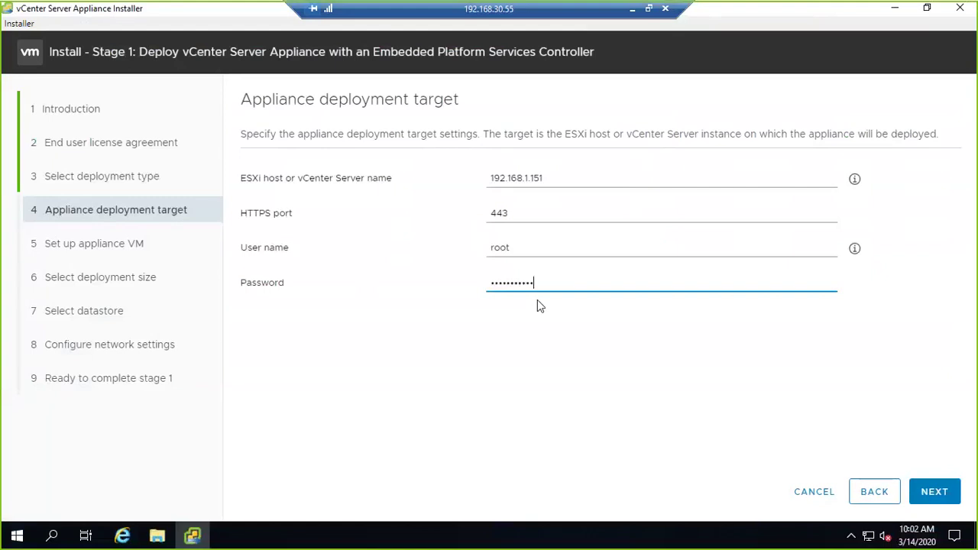
left_click(934, 496)
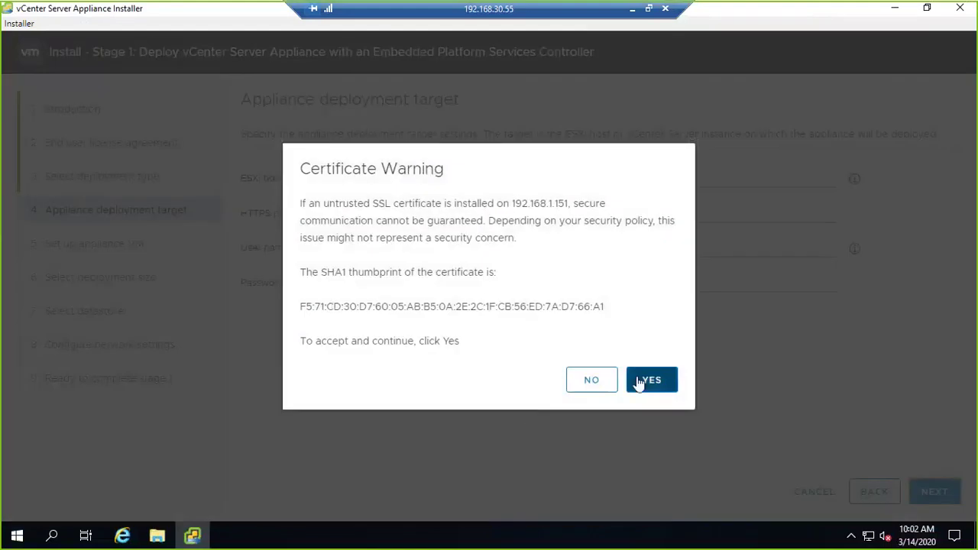
left_click(638, 380)
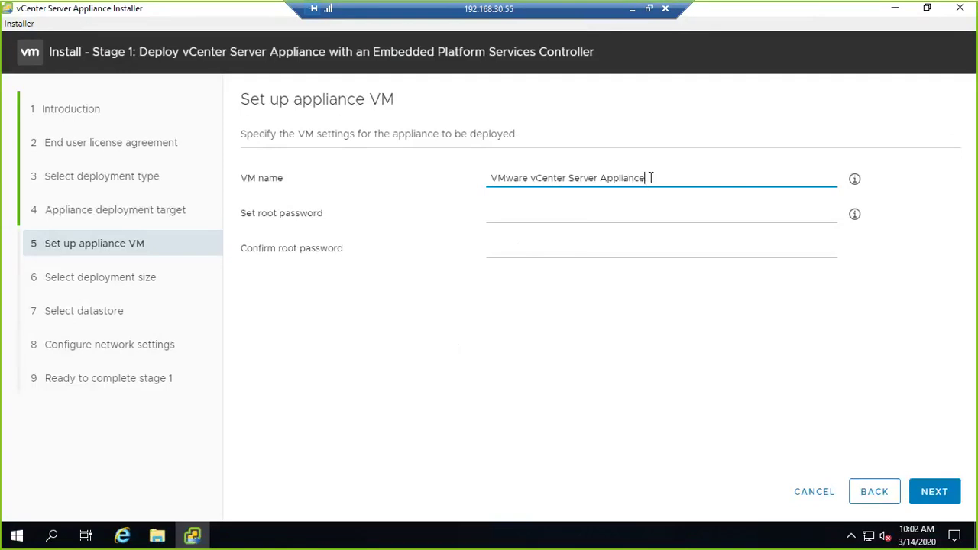
- Rename the appliance VM to EUSPRVCSA.MAVERICKCLOUD.COM
left_click_drag(647, 177, 433, 153)
key("BackSpace")
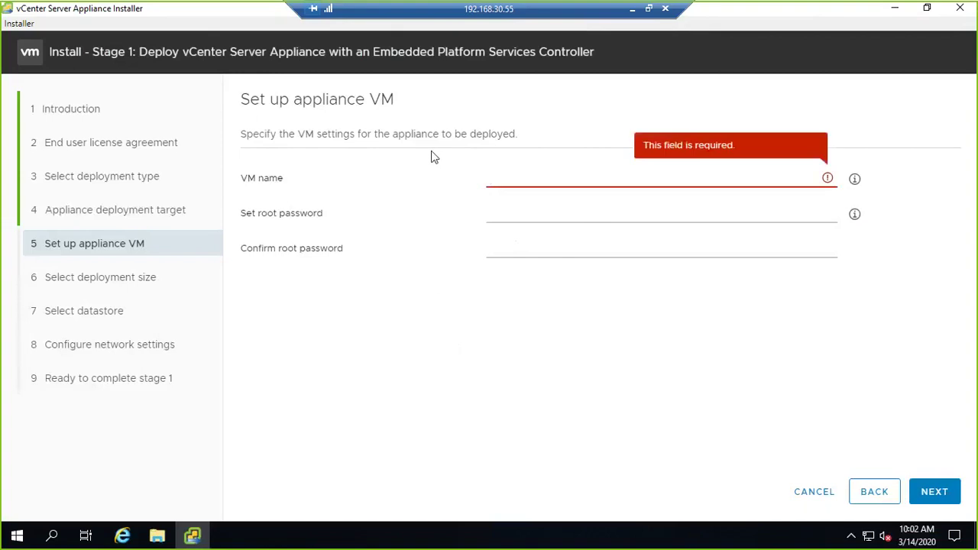
type("EUSPRVSA")
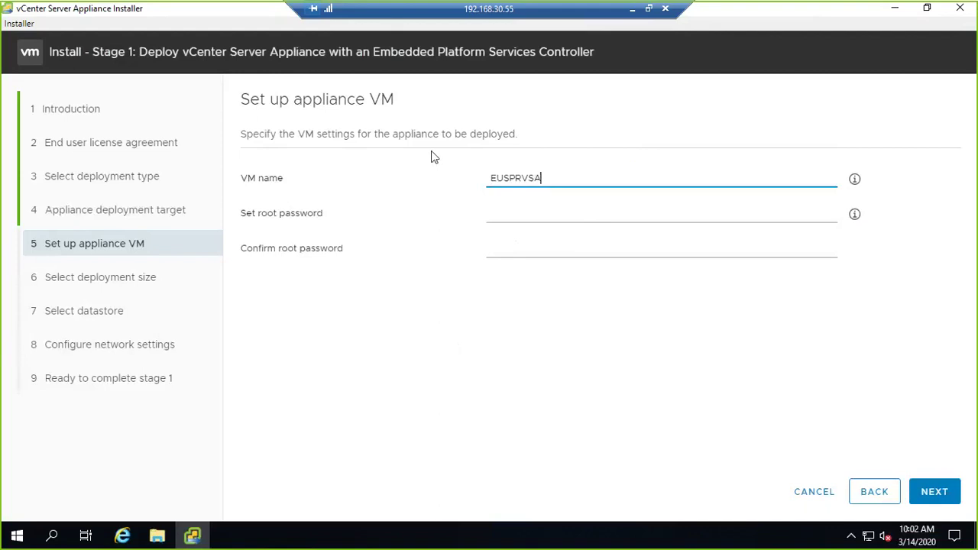
key("BackSpace")
type("CSA .MAVERICKCLOUD.COM")
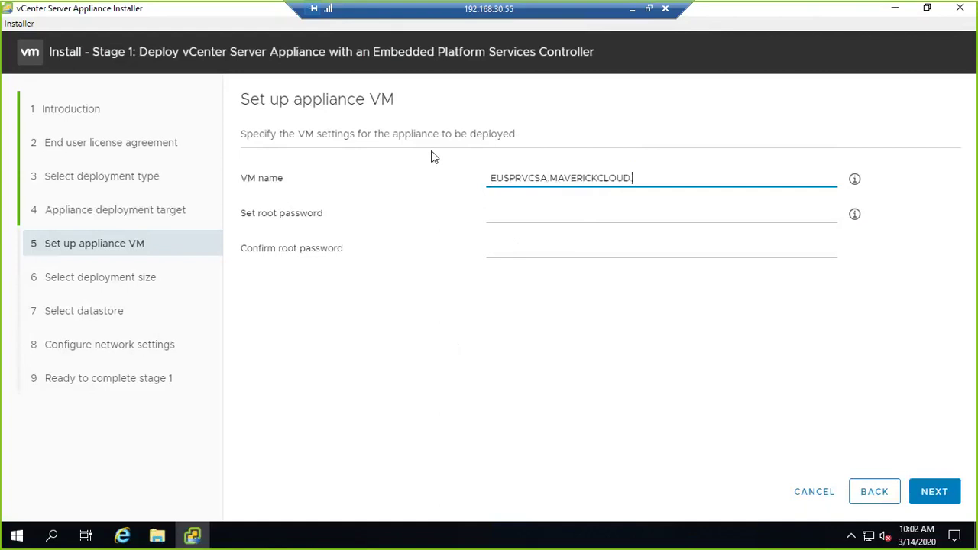
- Enter the matching root password in both password fields and continue to deployment size
left_click(511, 220)
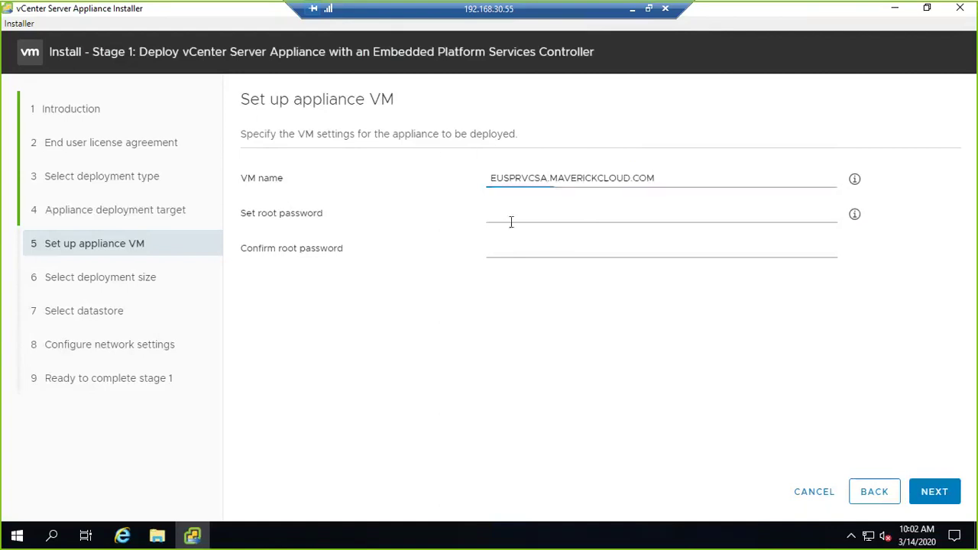
type("VMw")
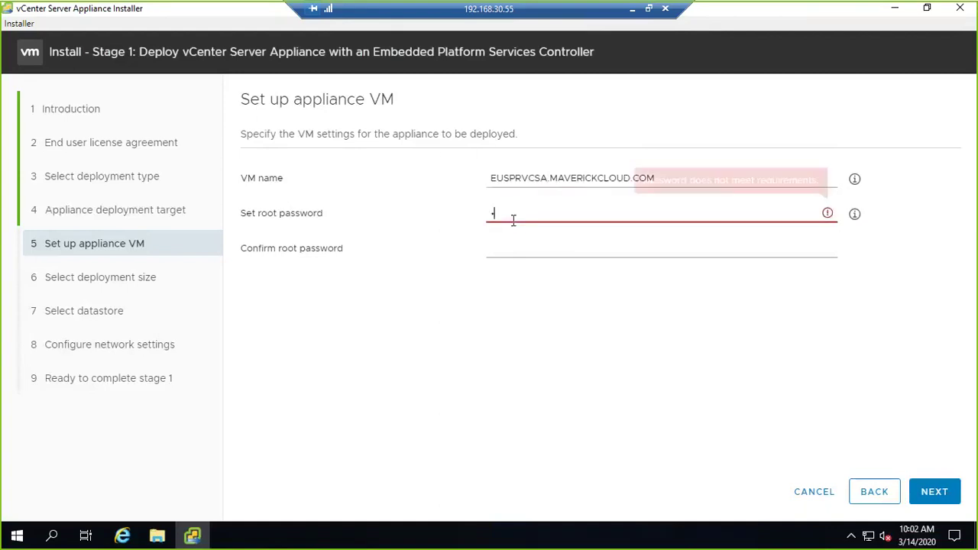
type("are123!")
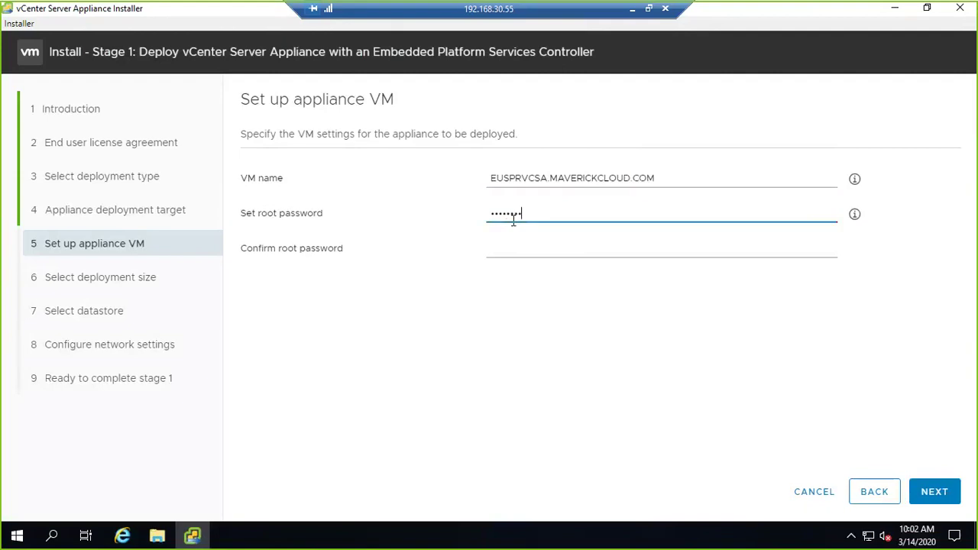
key("Tab")
type("VMware1")
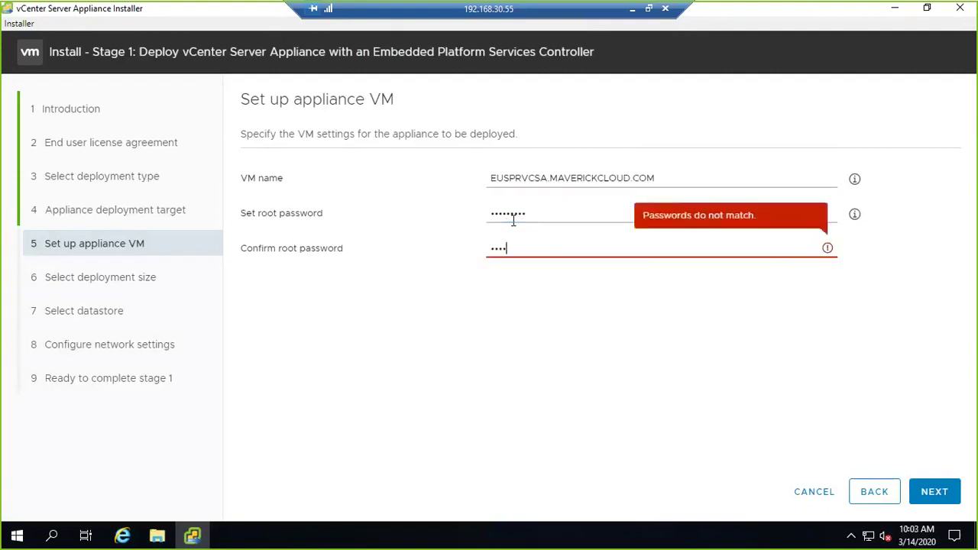
type("23!")
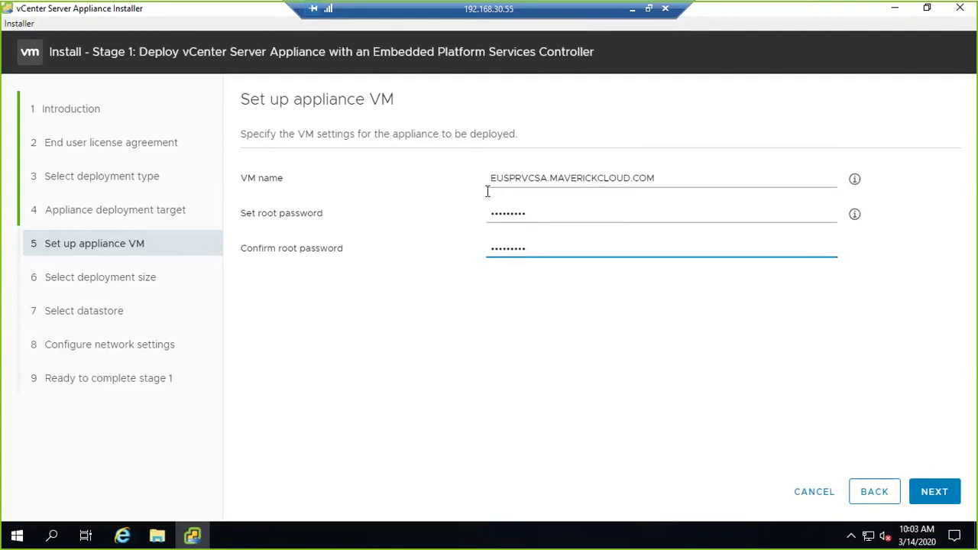
left_click(481, 267)
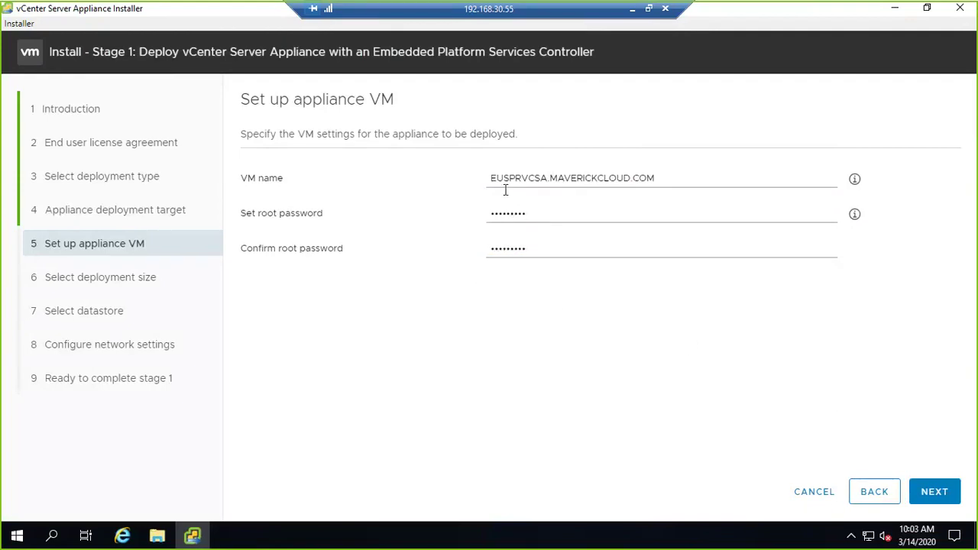
left_click(934, 494)
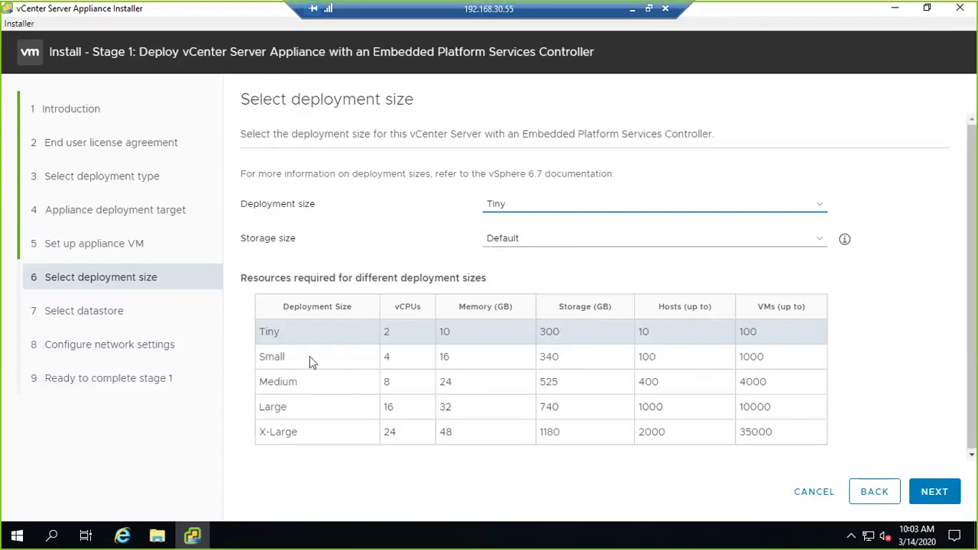
- Preview the Small deployment size, checking its 4 vCPUs and 100-host limit
left_click(759, 220)
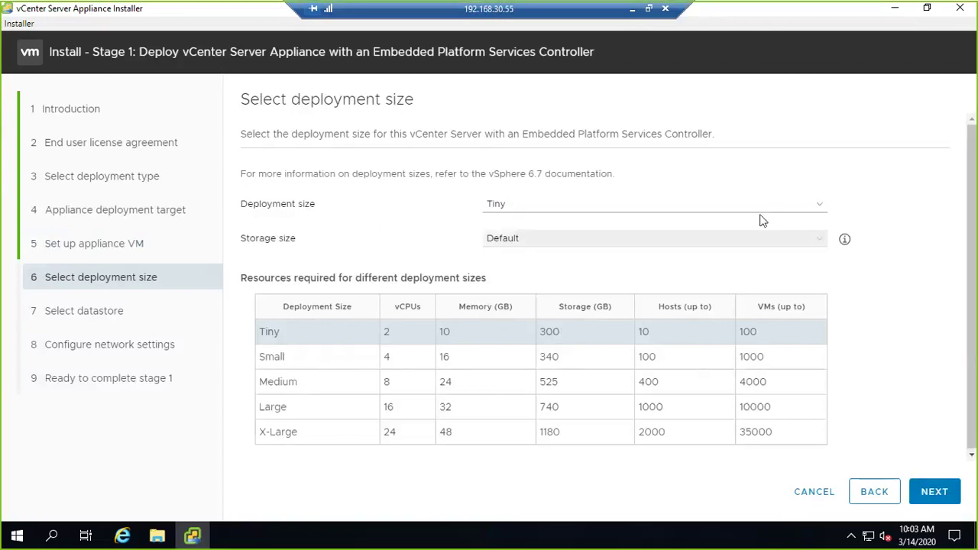
left_click(802, 204)
left_click(580, 231)
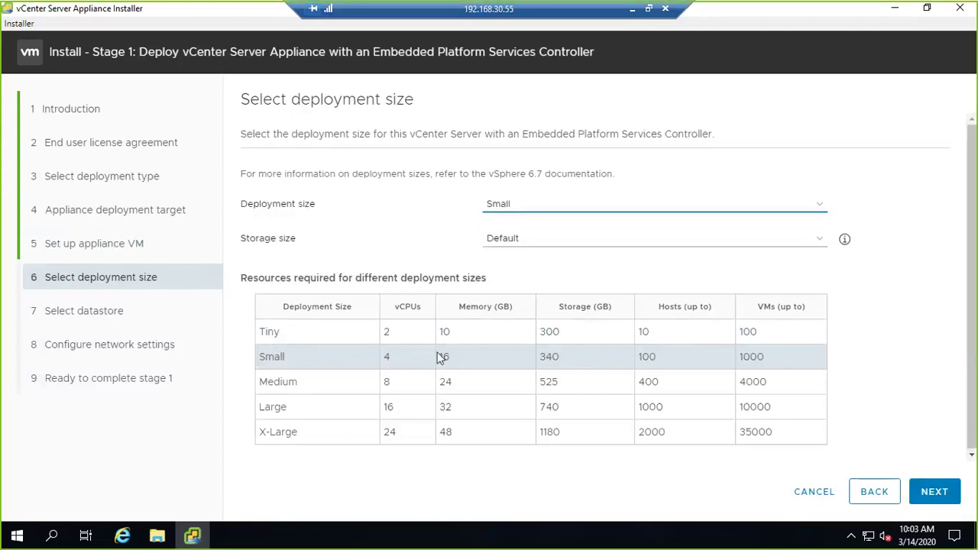
double_click(387, 357)
left_click(661, 359)
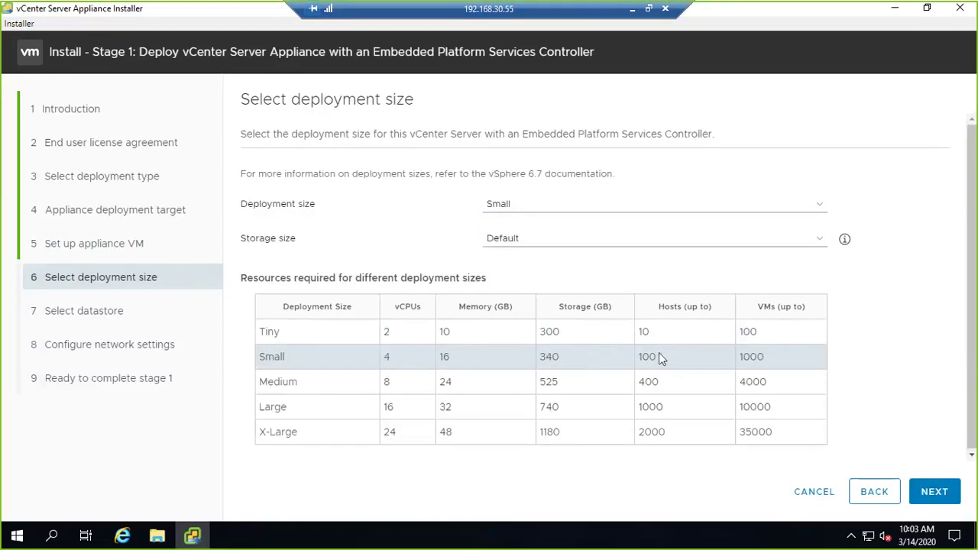
left_click_drag(662, 359, 633, 333)
left_click(418, 339)
- Return to Tiny size, compare Large and X-Large limits, and keep Default storage size
left_click(703, 207)
left_click(568, 222)
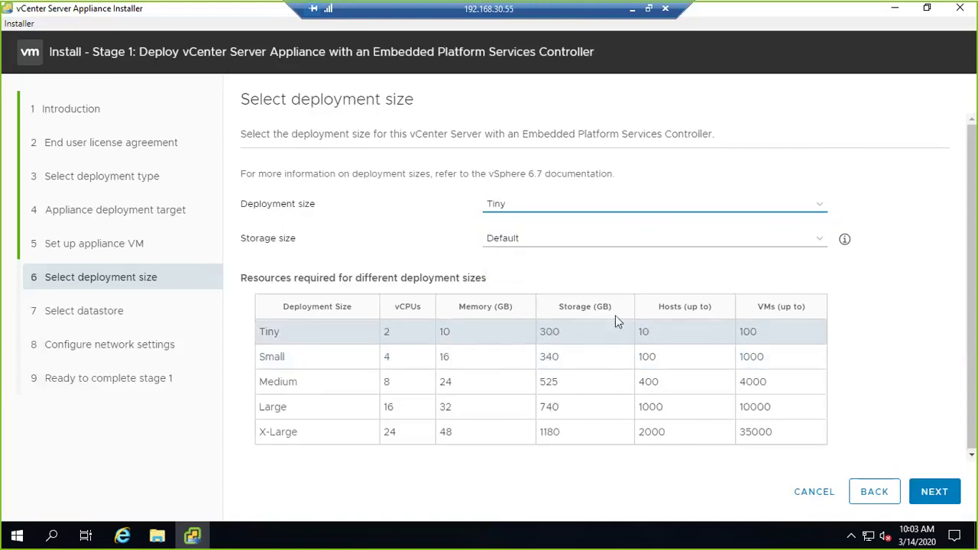
left_click_drag(661, 335, 639, 333)
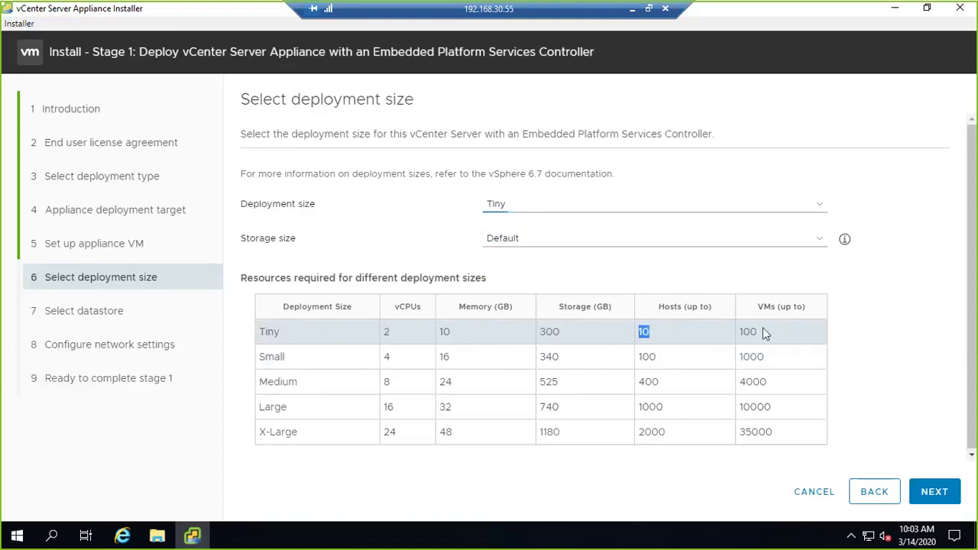
left_click_drag(764, 334, 732, 334)
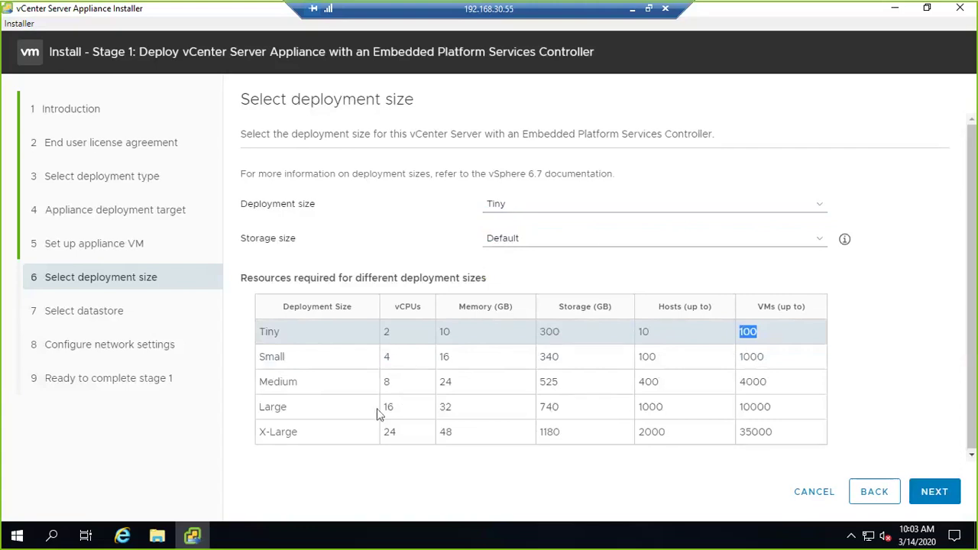
double_click(388, 406)
double_click(449, 408)
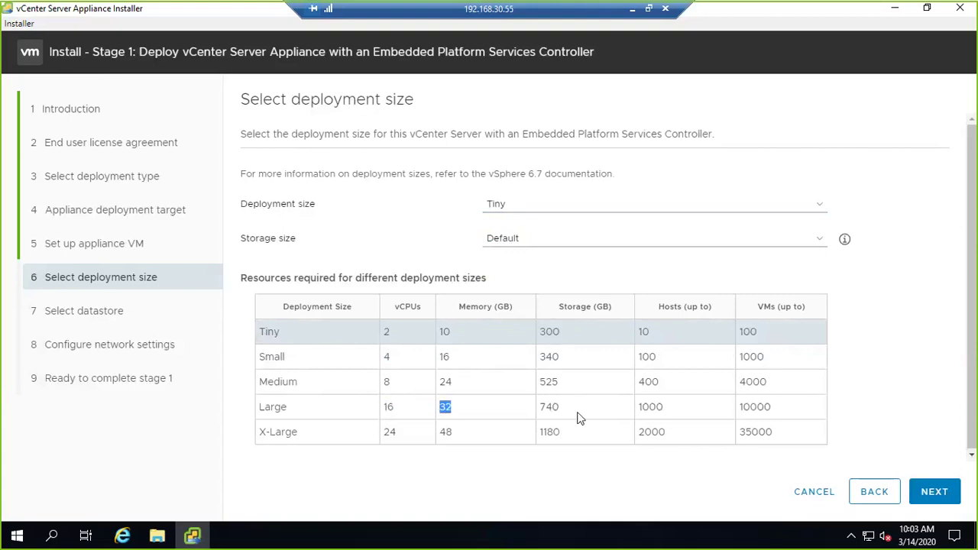
left_click(640, 405)
double_click(640, 405)
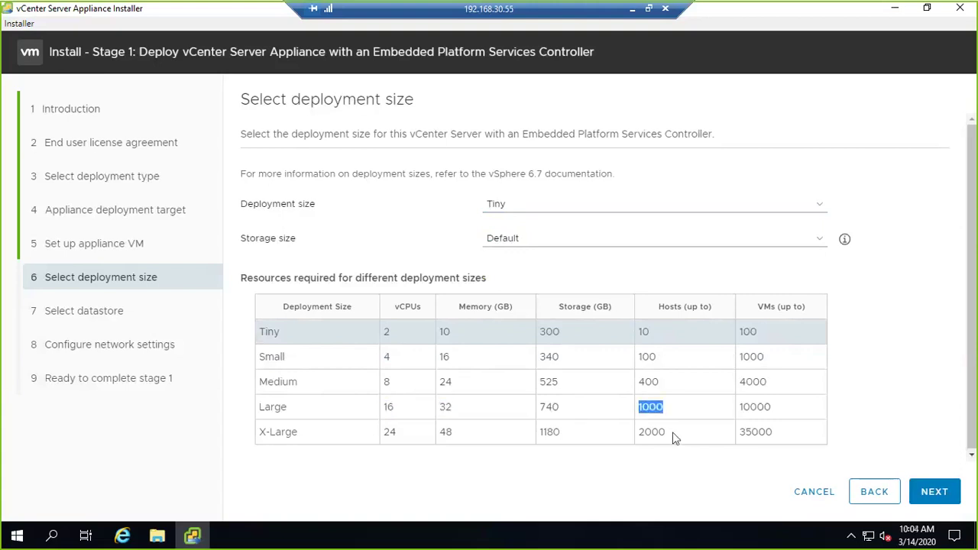
double_click(653, 433)
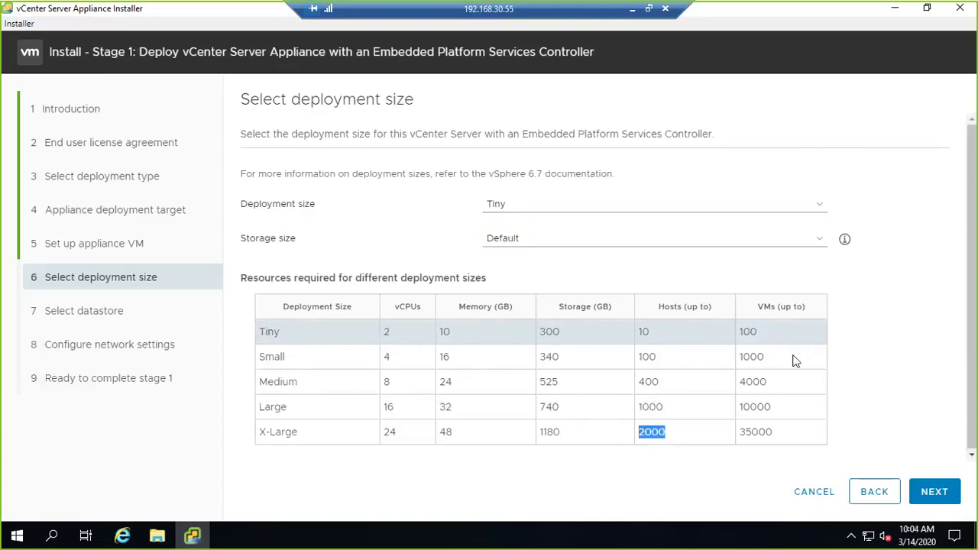
left_click(677, 243)
left_click(672, 253)
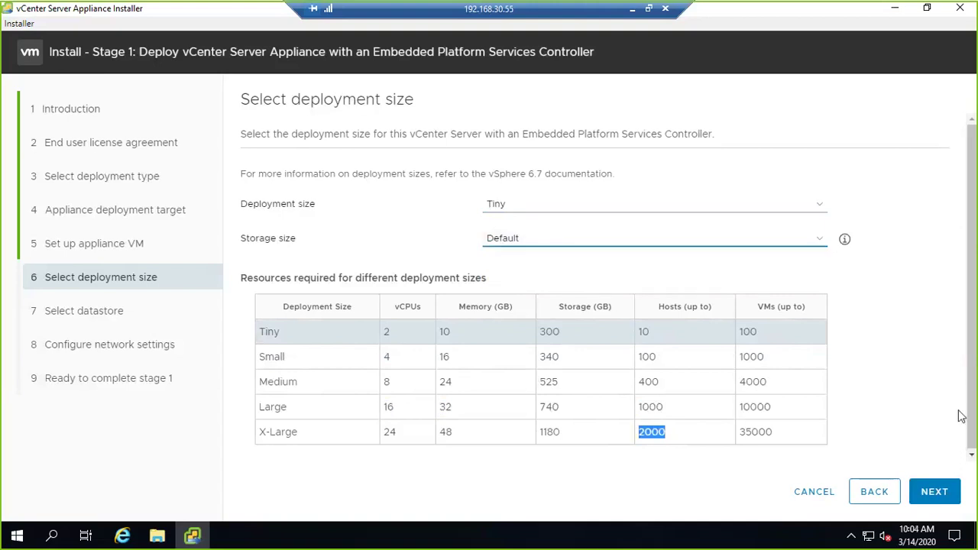
- Place the appliance on the SSD datastore (447.01 GB free) and move to network settings
left_click(934, 492)
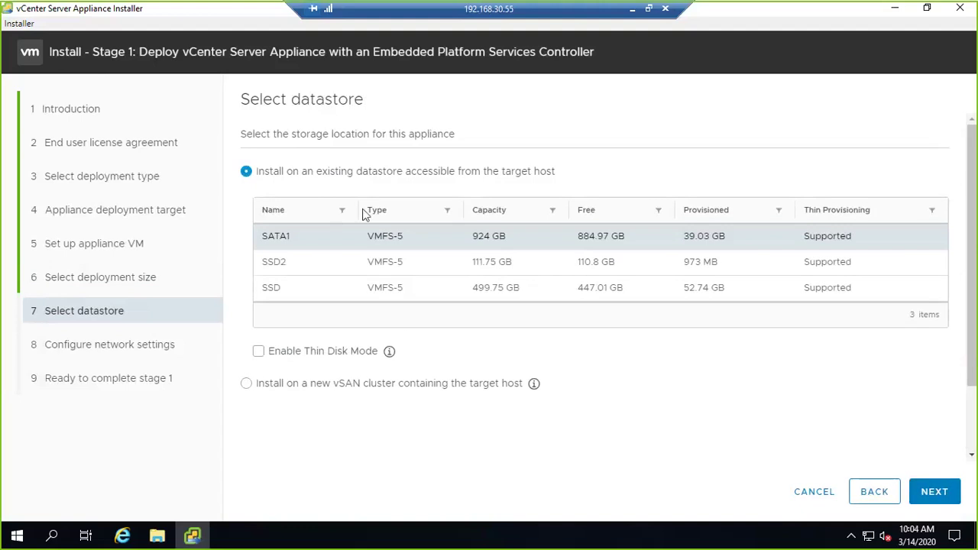
left_click(308, 291)
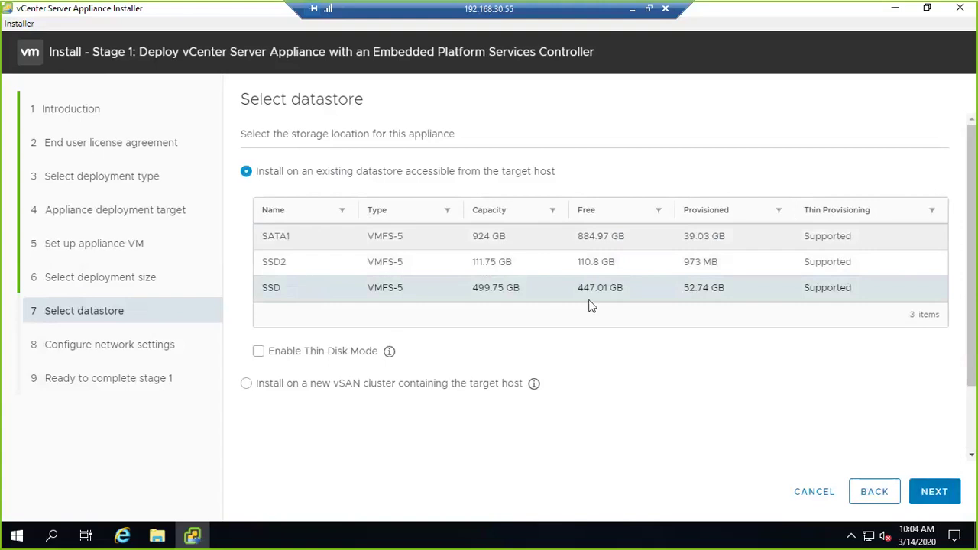
left_click_drag(578, 287, 625, 288)
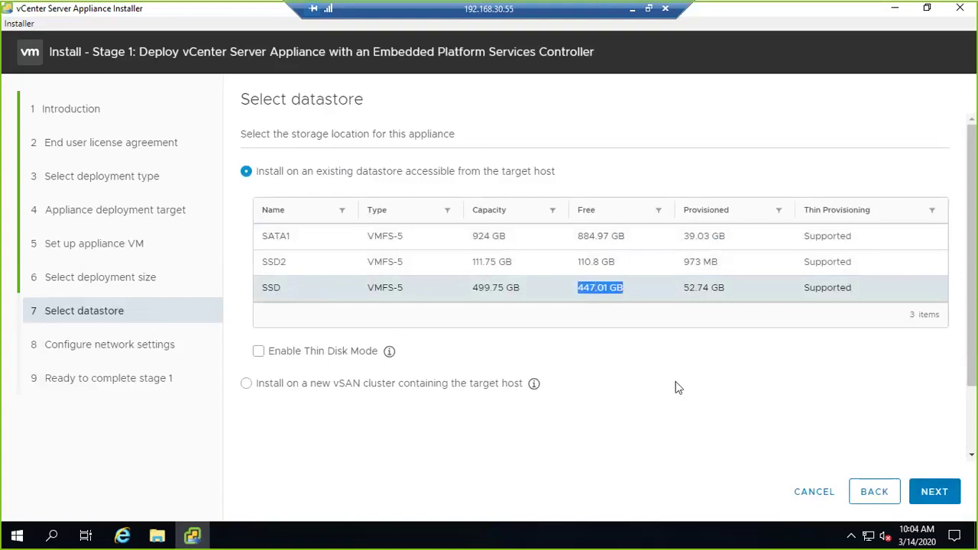
left_click(940, 492)
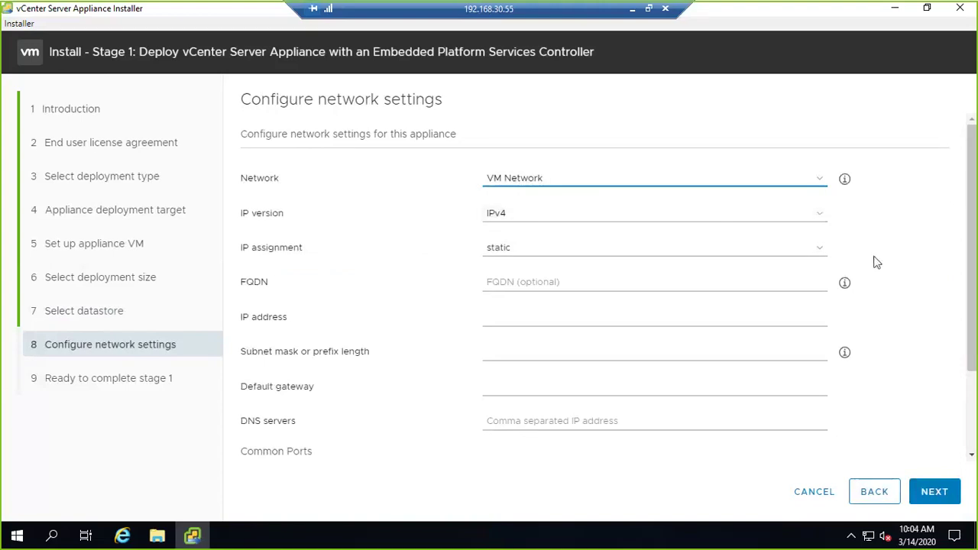
- Put the appliance on VLAN30 with FQDN EUSPRVCSA.MAVERICKCLOUD.COM and IP 192.168.30.55
left_click(775, 183)
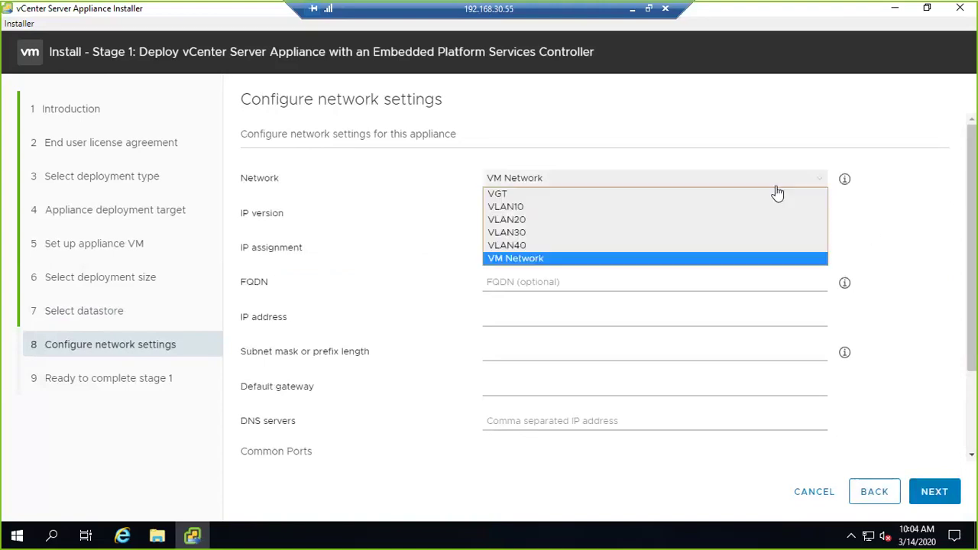
left_click(562, 232)
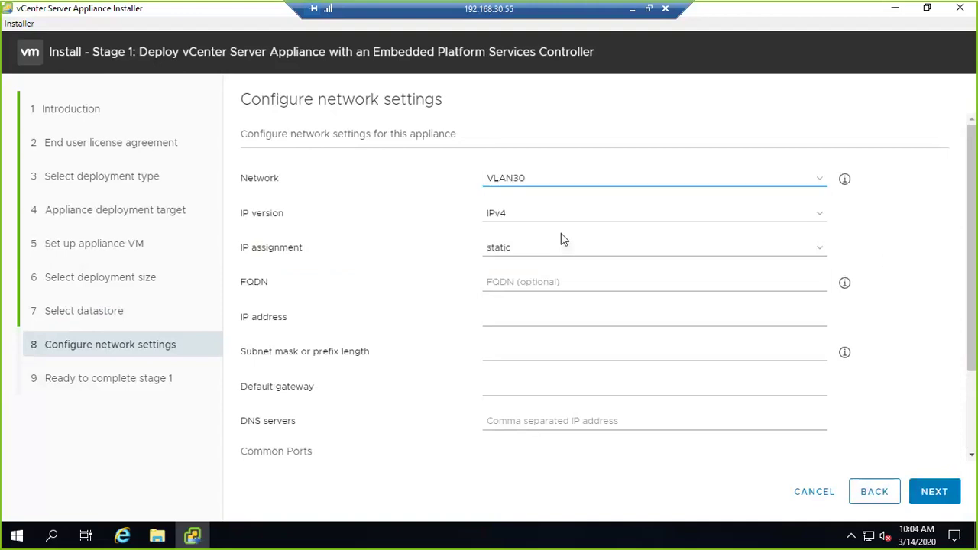
left_click(532, 282)
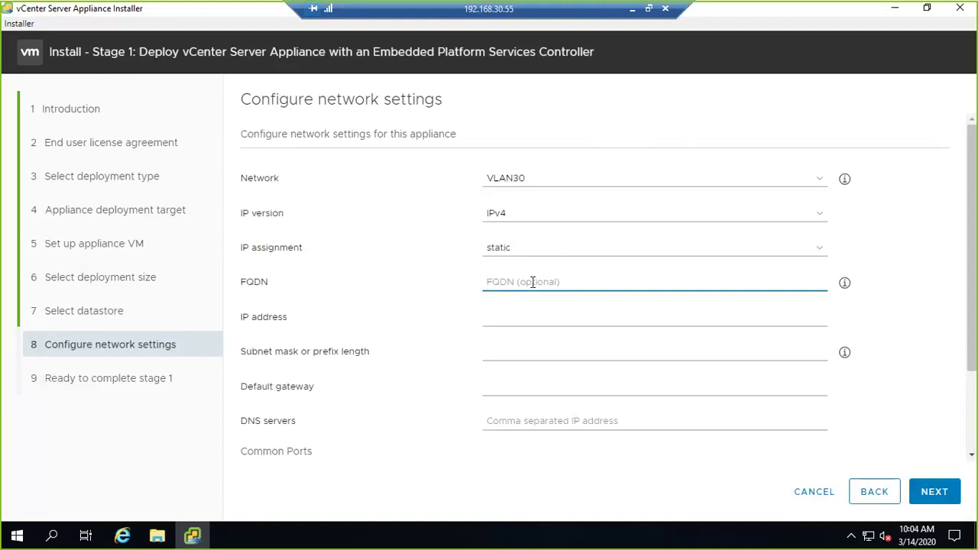
type("E")
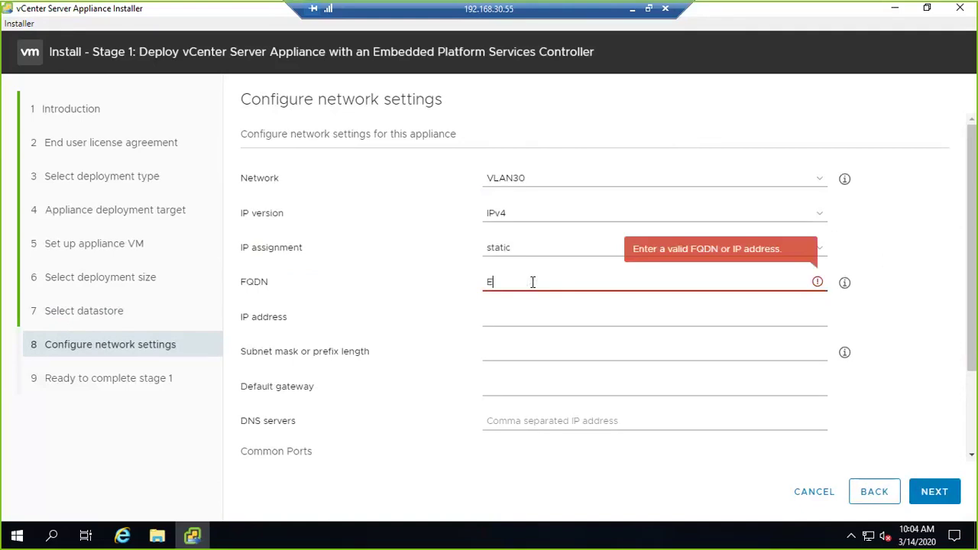
type("USPRV")
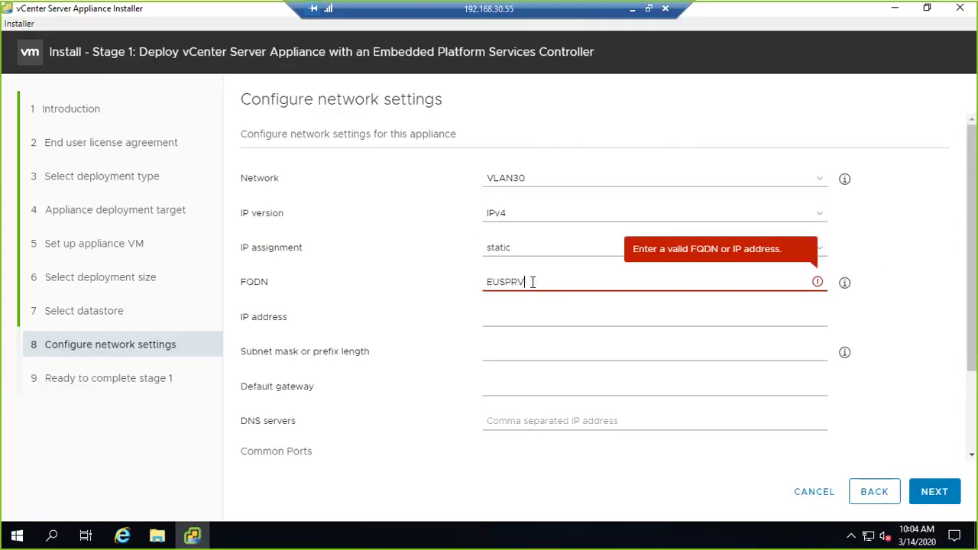
type("CSA.MAVERICKCLO")
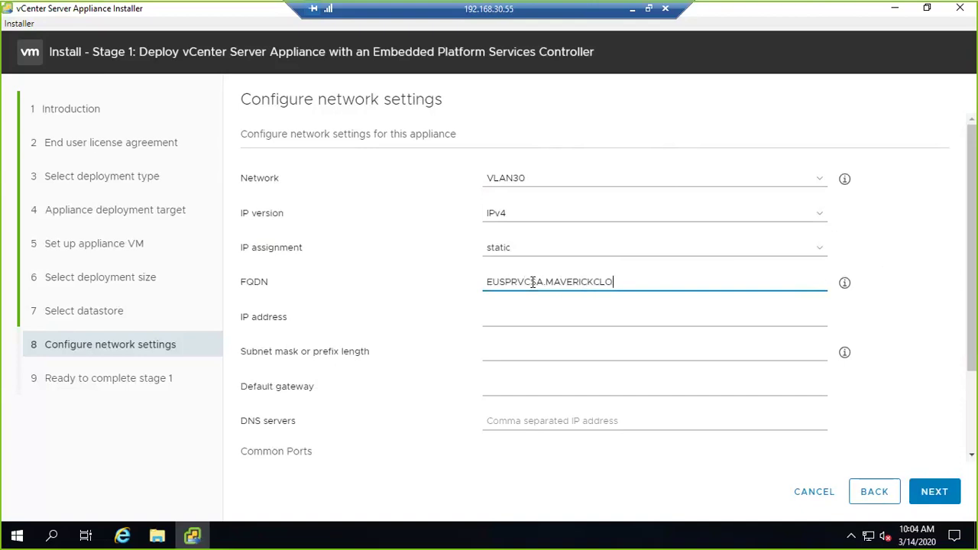
type("UD.COM")
left_click(580, 317)
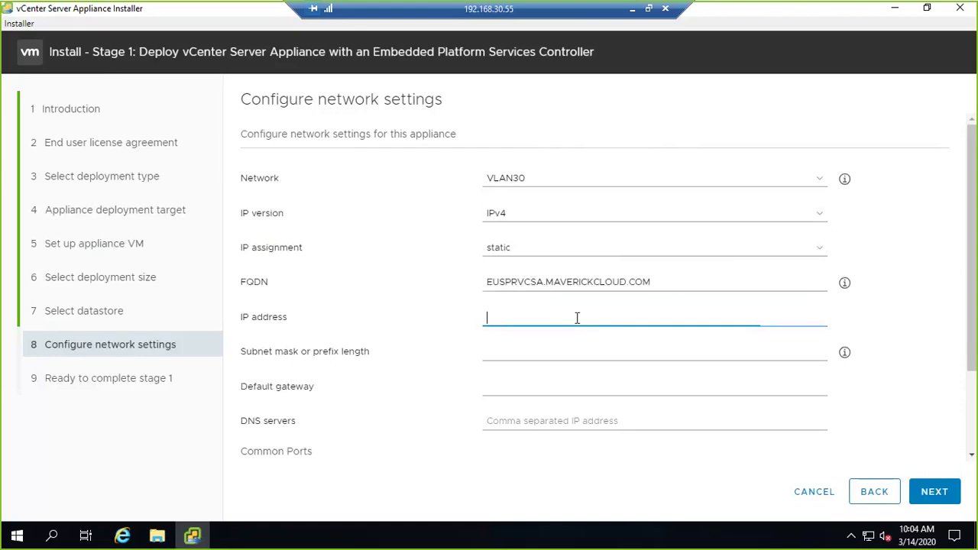
type("192.")
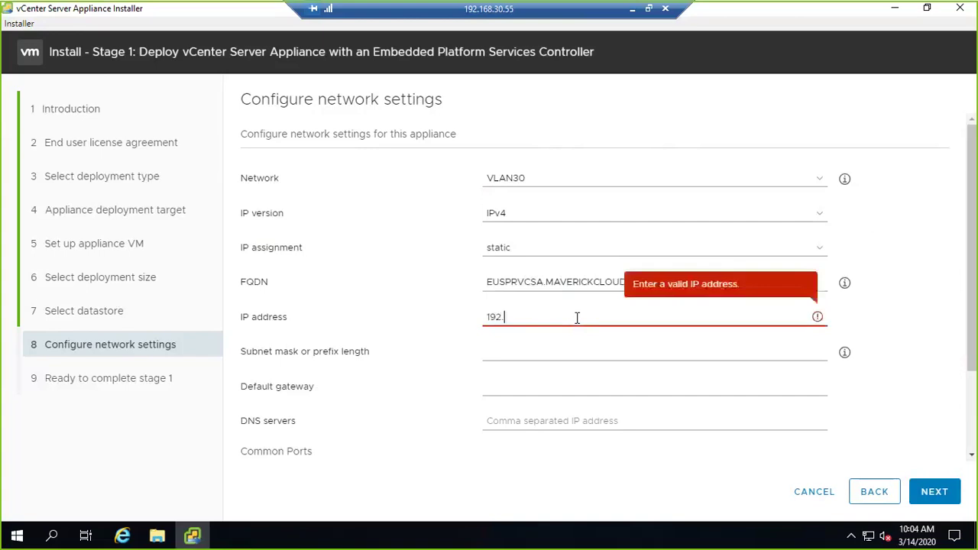
type("168.30.55")
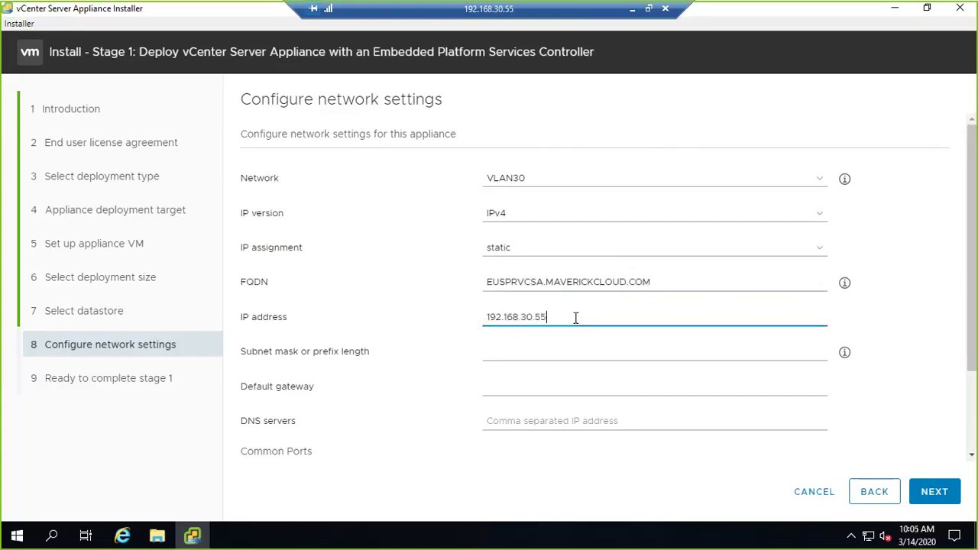
left_click_drag(665, 283, 479, 281)
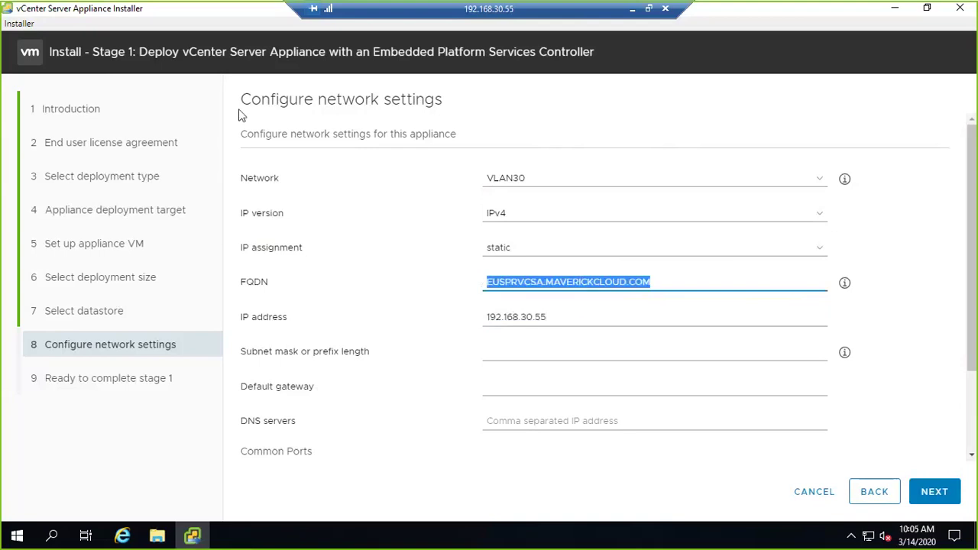
- Launch DNS Manager and show the MAVERICKCLOUD.COM forward lookup zone
left_click(18, 535)
type("dns")
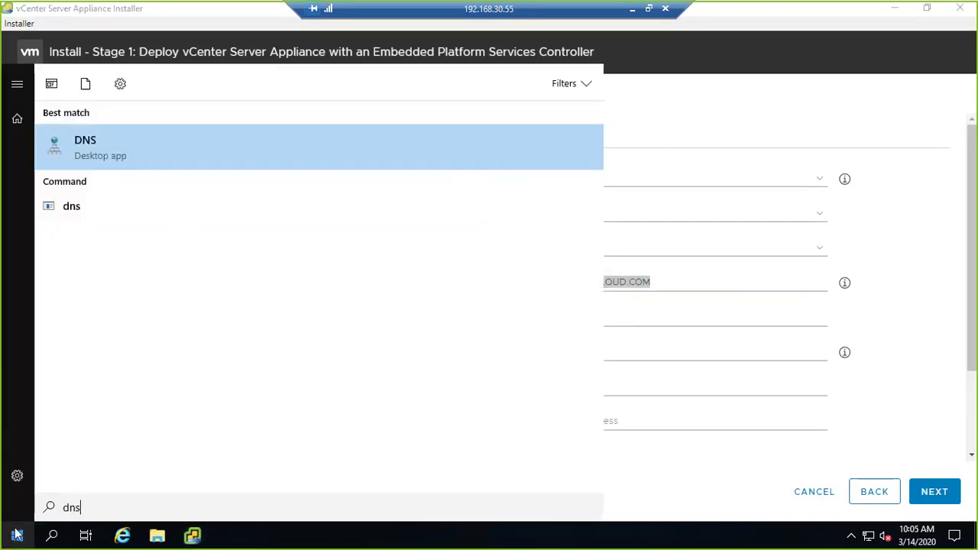
left_click(151, 153)
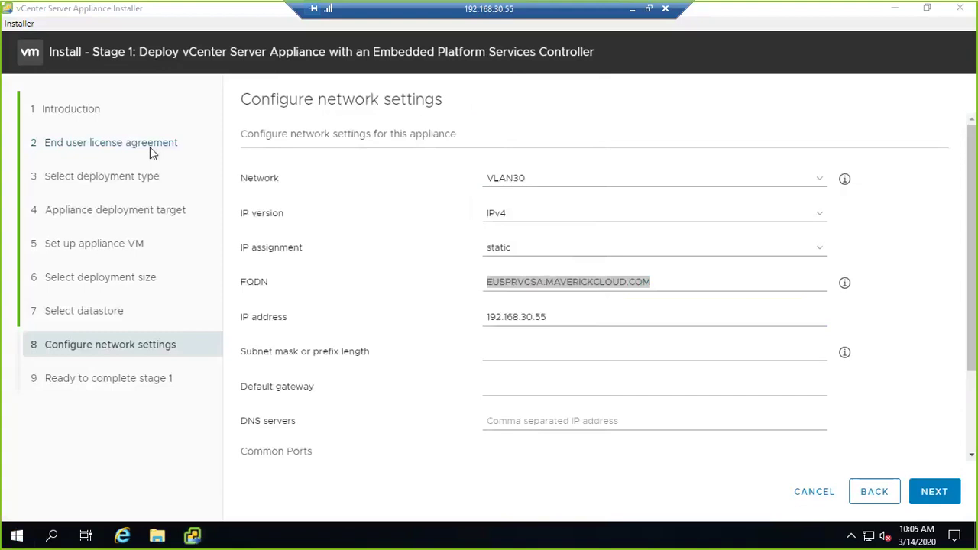
left_click(22, 89)
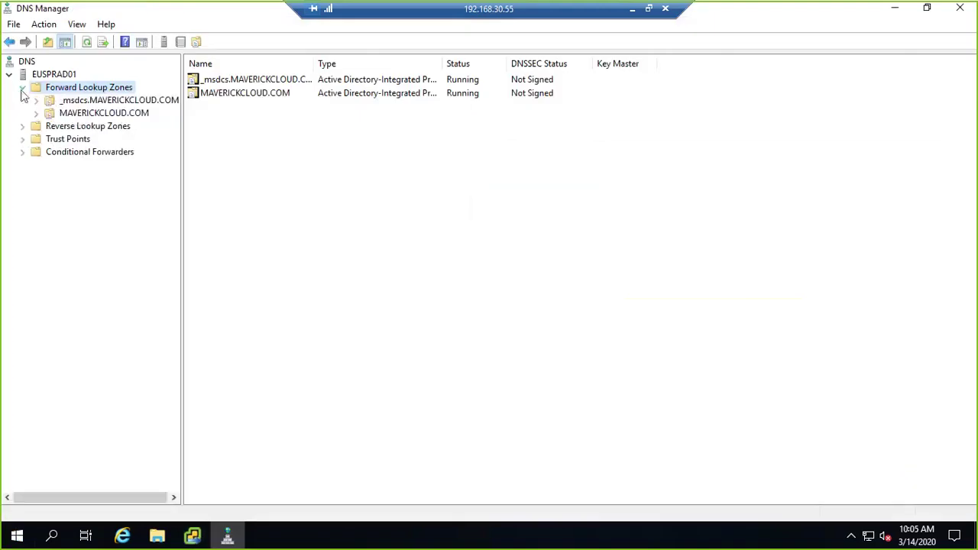
left_click(76, 114)
- Add host record EUSPRVCSA pointing to 192.168.30.50, letting authenticated users update it
right_click(239, 273)
left_click(283, 273)
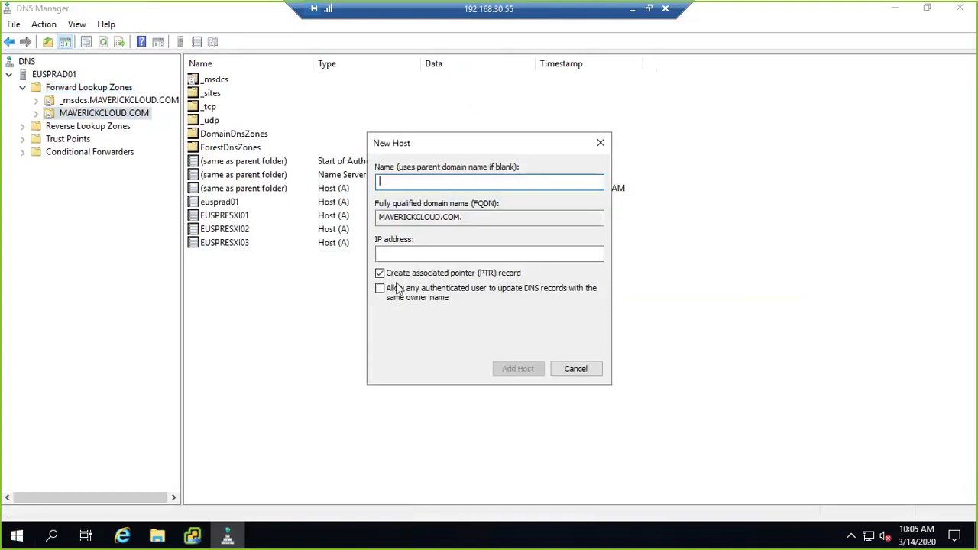
type("EUSPRVS")
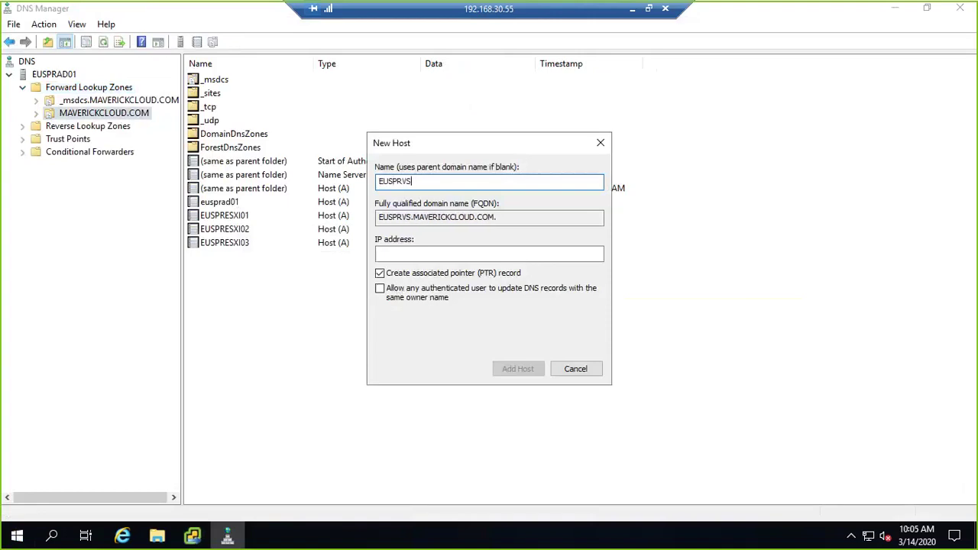
key("BackSpace")
type("CSA")
key("Tab")
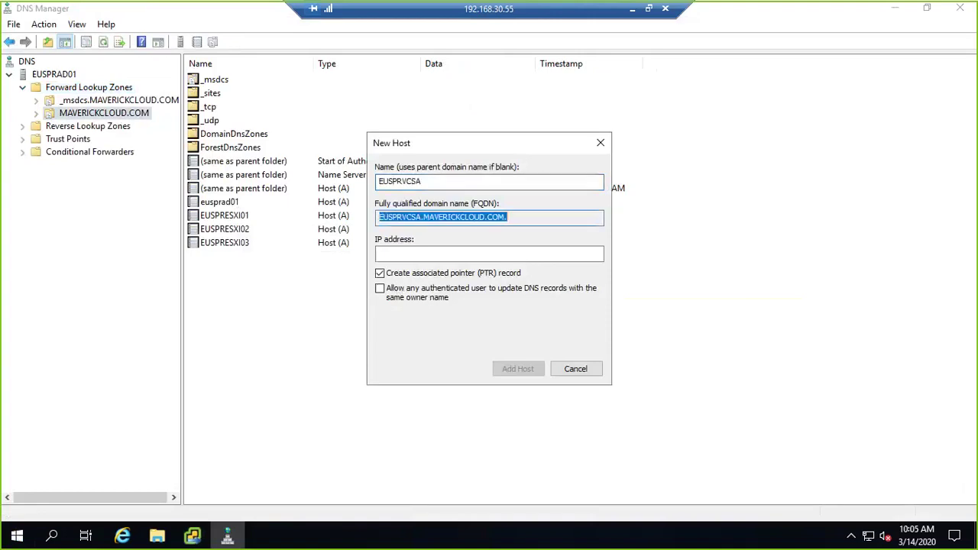
key("Tab")
type("192.1")
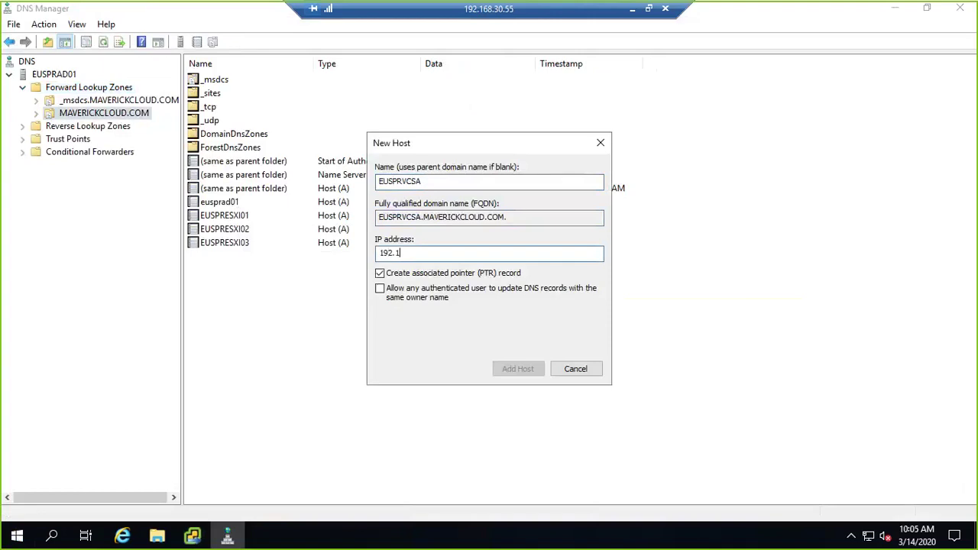
type("68.30.50")
left_click(397, 294)
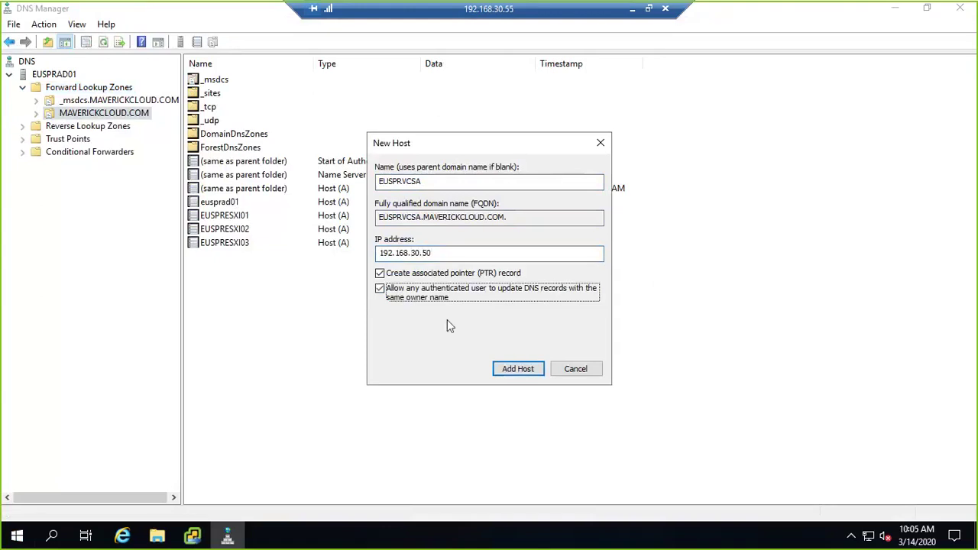
left_click(515, 367)
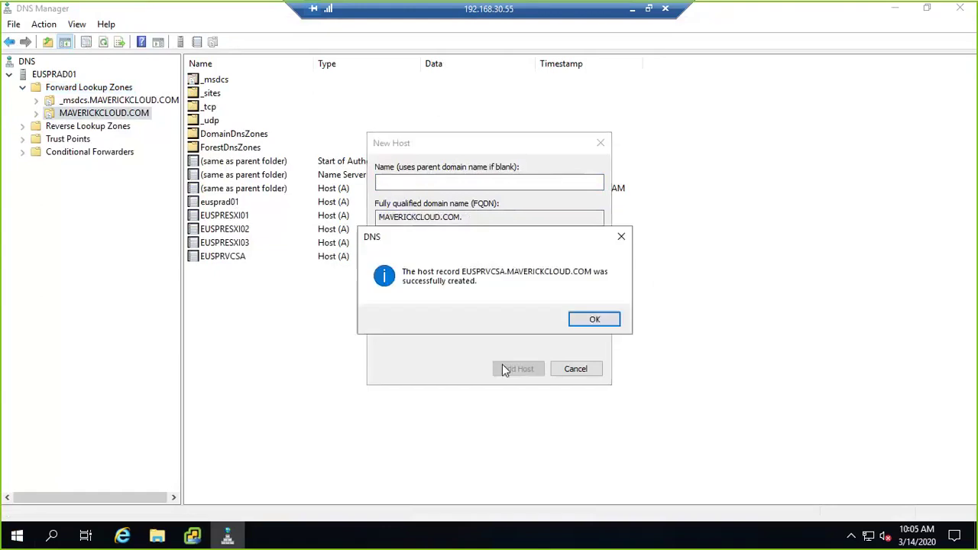
left_click(594, 319)
left_click(574, 369)
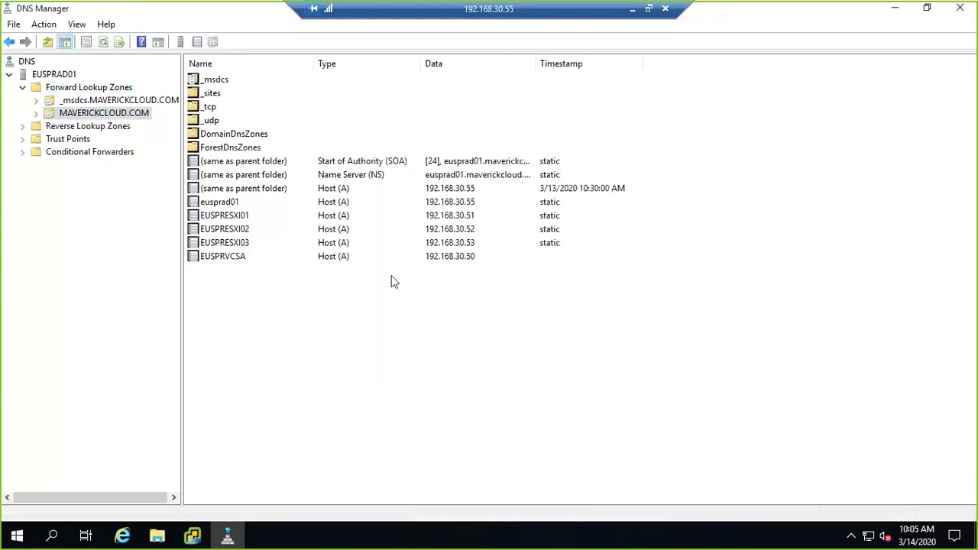
key("alt+Tab")
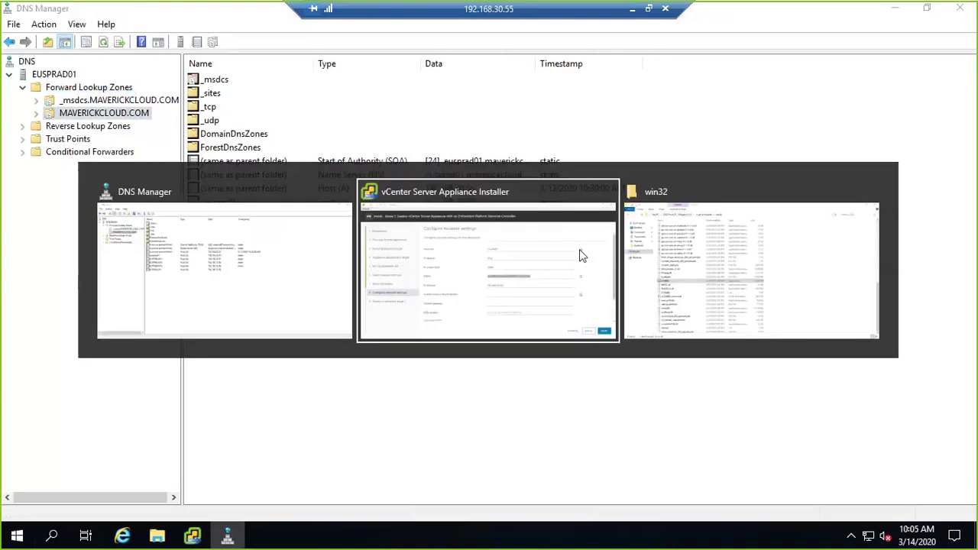
- Change the appliance IP to 192.168.30.50 and set subnet mask 255.255.255.0
key("BackSpace")
type("0")
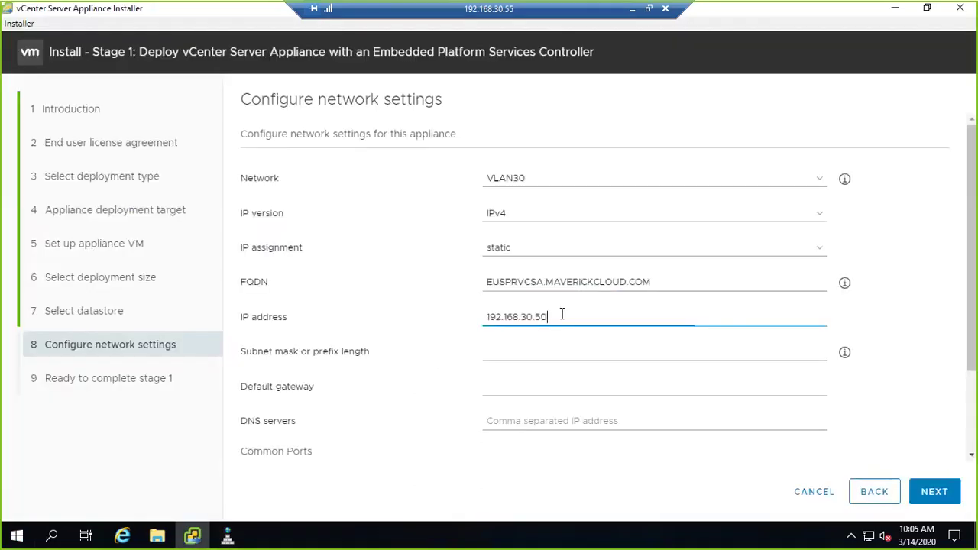
left_click(585, 349)
type("2")
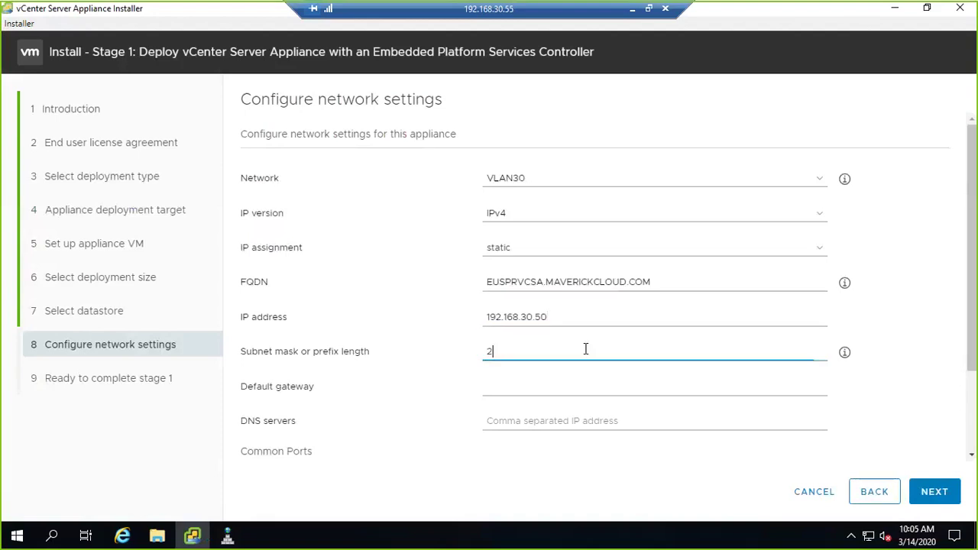
type("55.25")
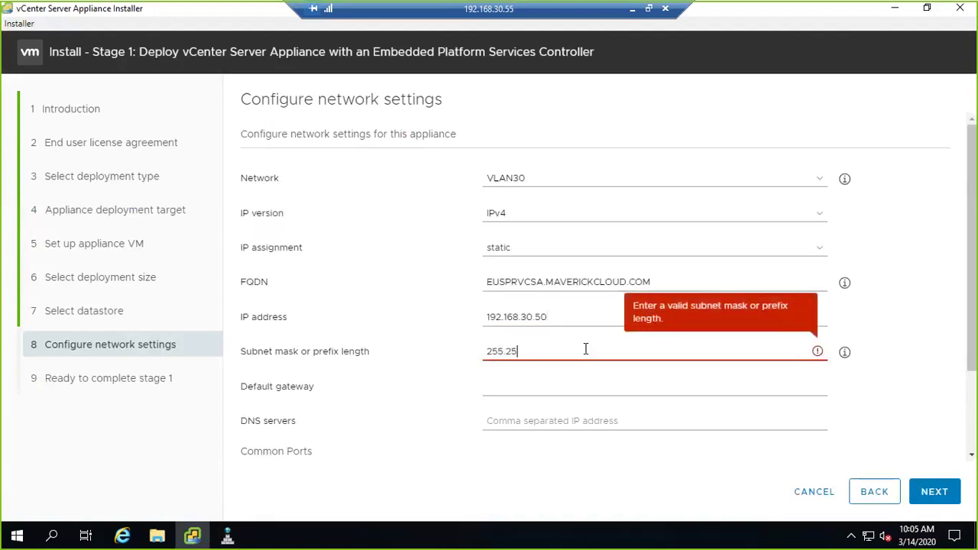
type("5.255.")
type("0")
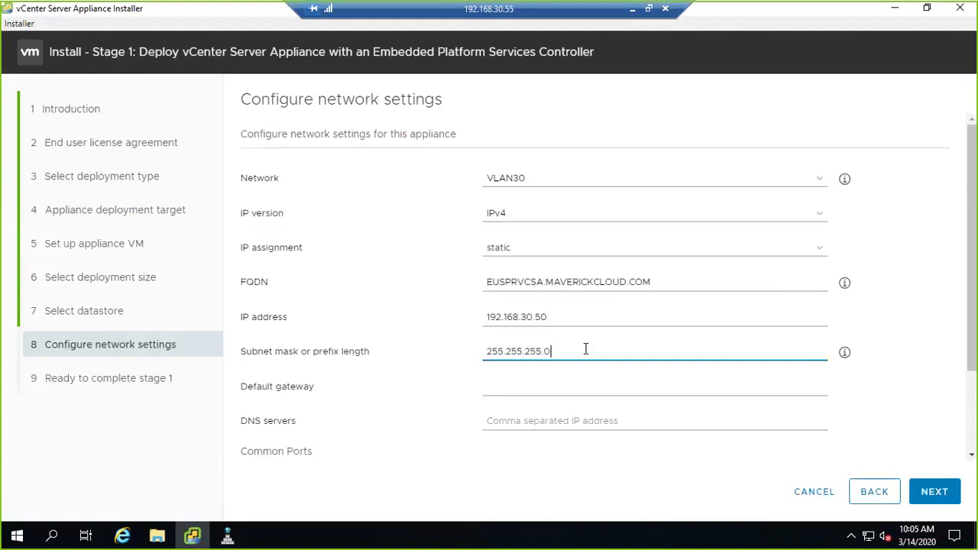
- Set gateway 192.168.30.1 and DNS server 192.168.30.55, then double-check the entered values
key("Tab")
type("192.168.30.1")
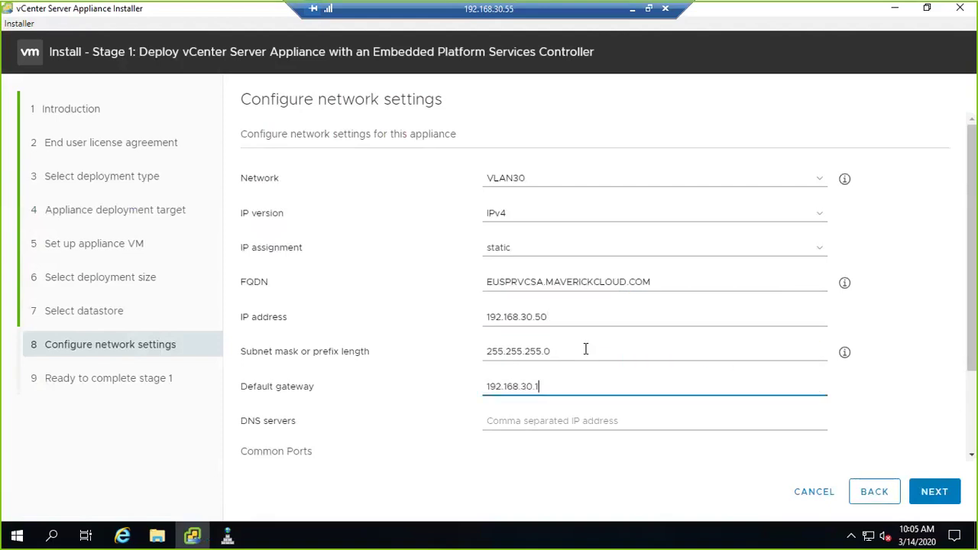
key("Tab")
type("192.1")
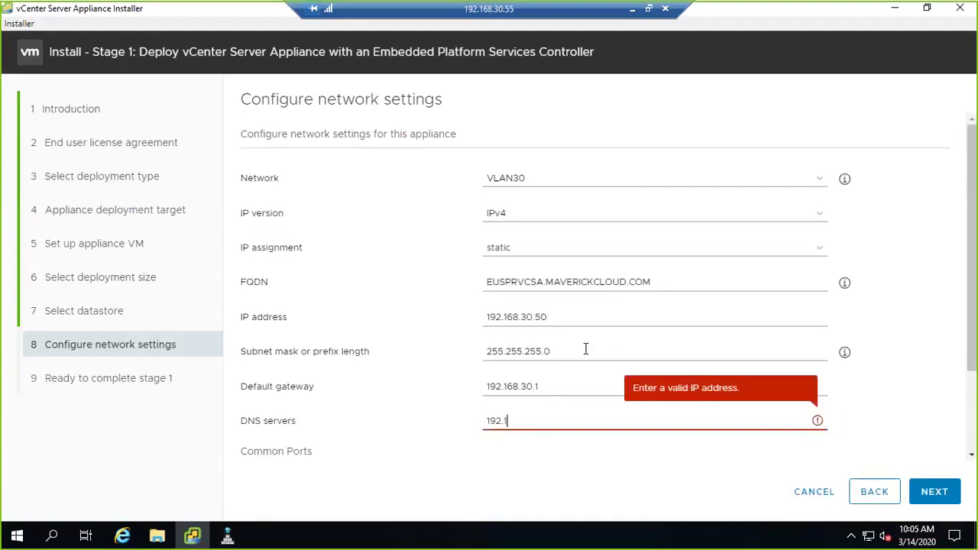
type("68.30.55")
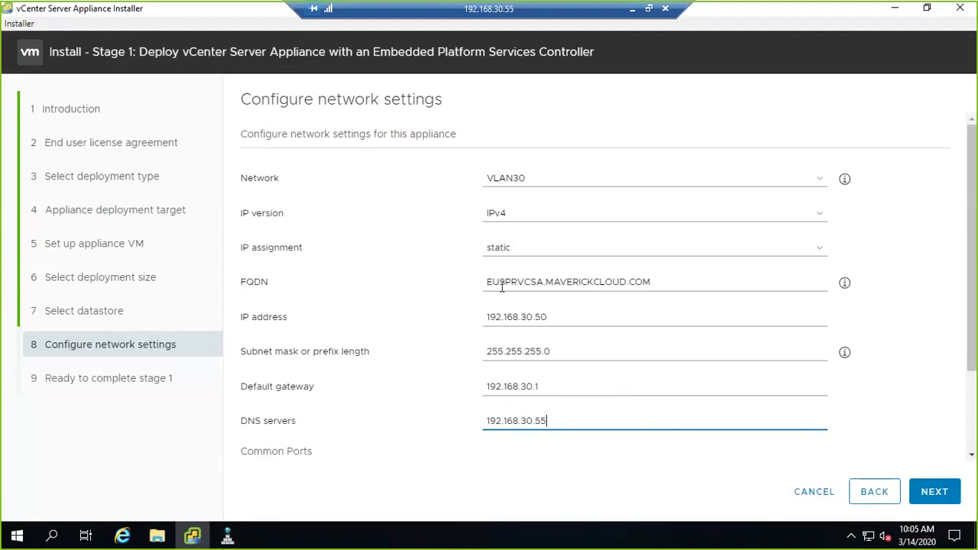
double_click(557, 316)
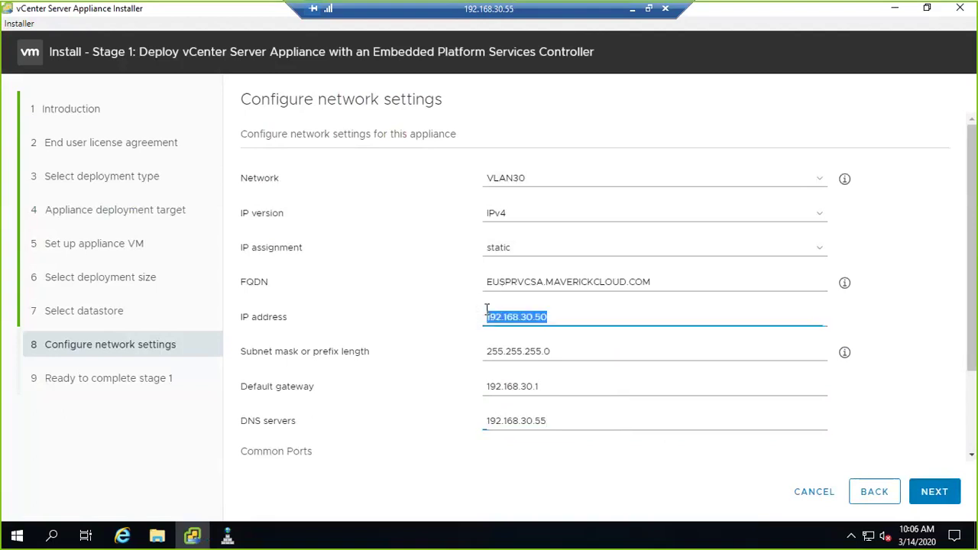
double_click(556, 351)
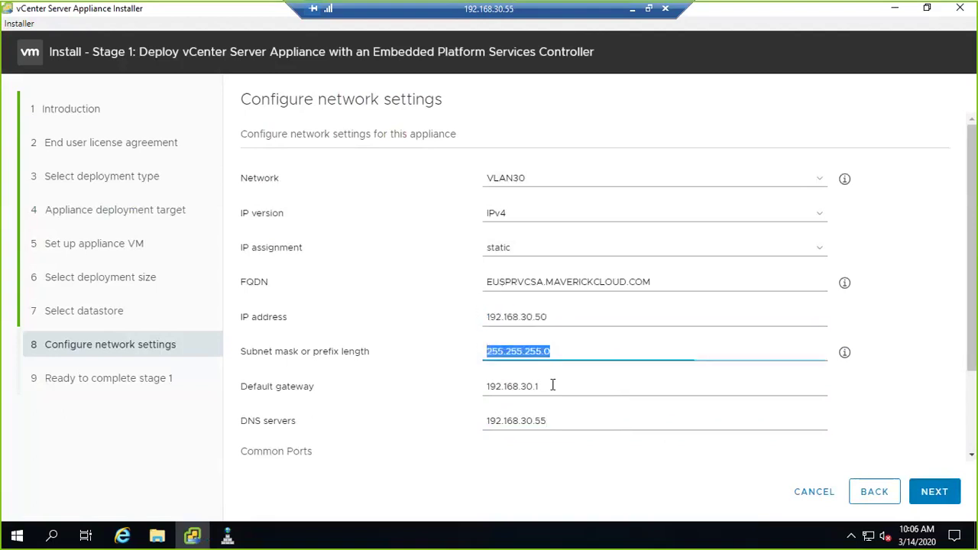
double_click(543, 386)
left_click(463, 456)
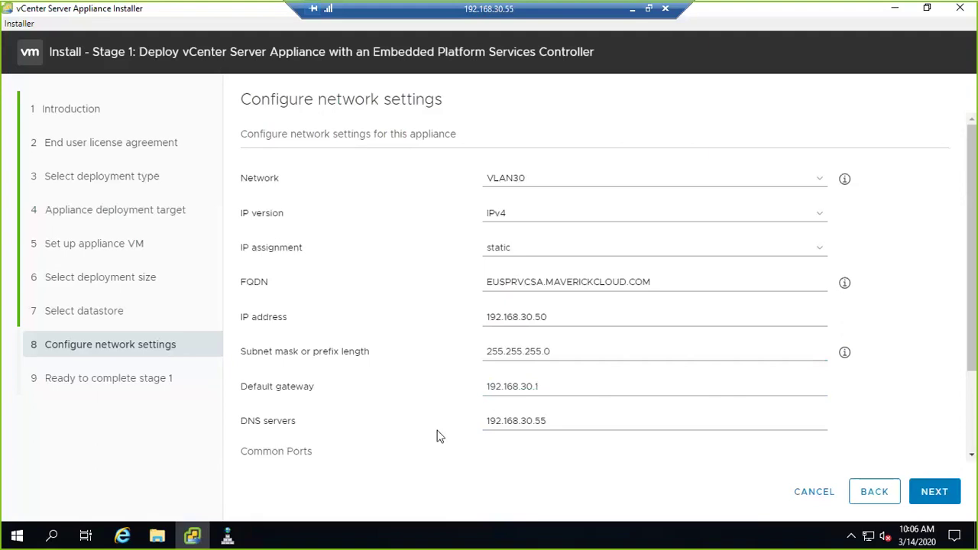
- Review the Ready to complete stage 1 summary and start the appliance deployment
left_click(935, 492)
scroll(687, 355, "down", 3)
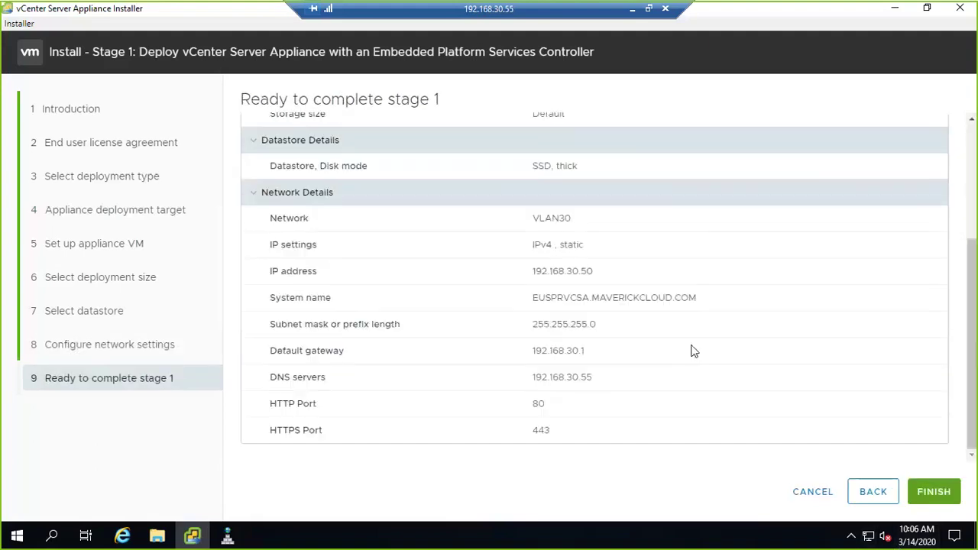
scroll(691, 349, "up", 3)
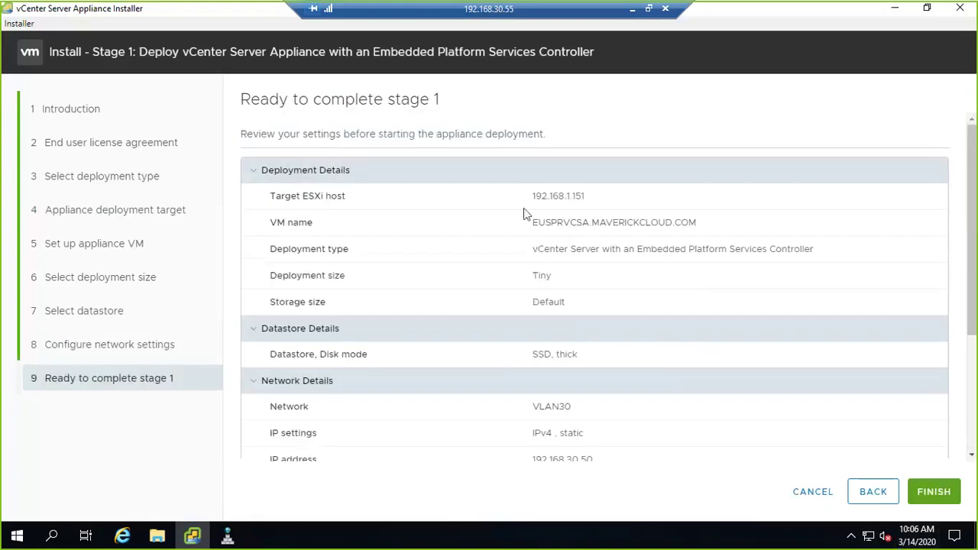
scroll(535, 230, "down", 3)
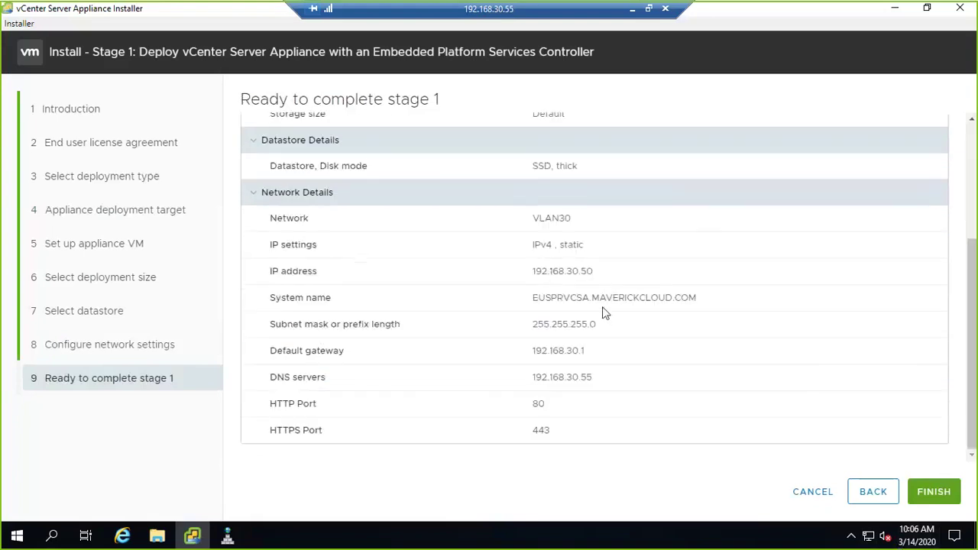
scroll(845, 427, "up", 3)
scroll(854, 410, "down", 5)
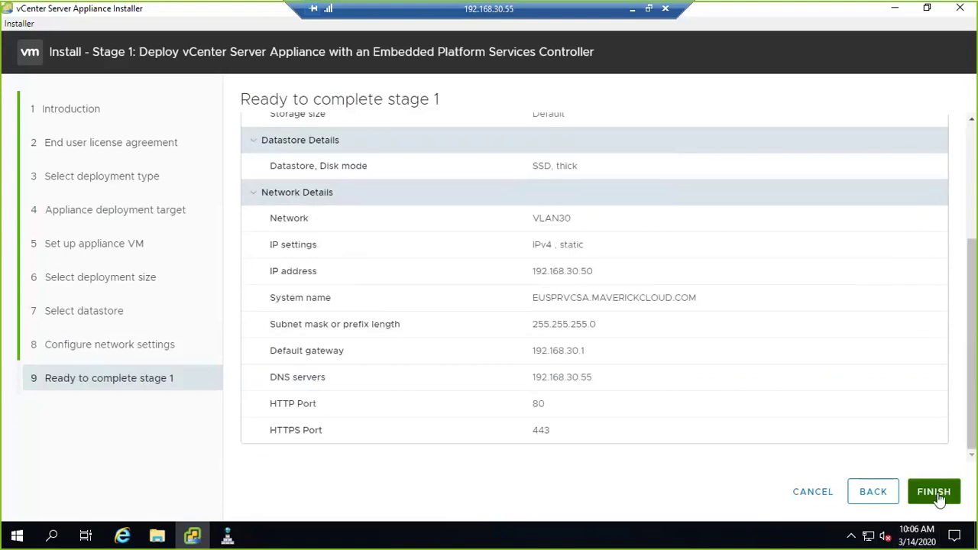
left_click(935, 491)
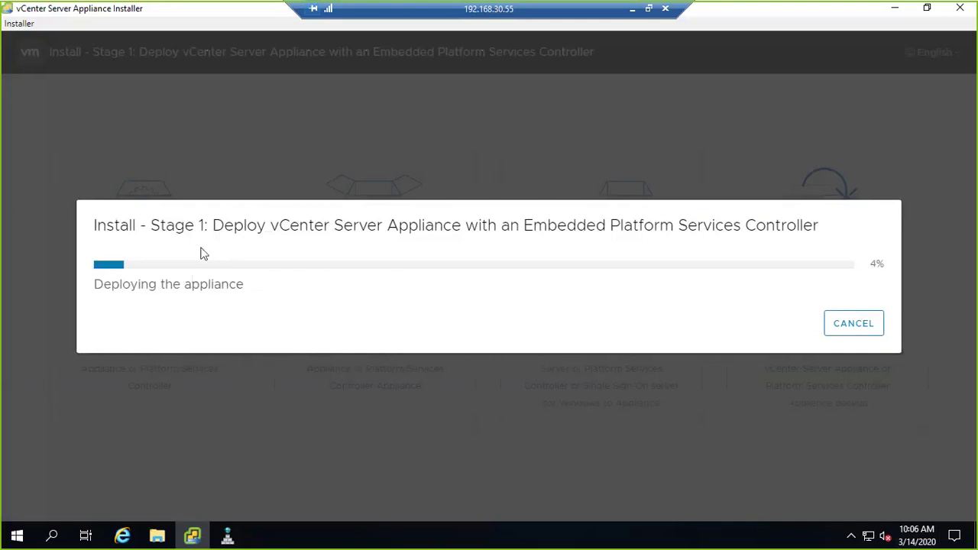
- Monitor the Import VApp task in the ESXi Host Client and browse the Virtual Machines list
left_click(632, 8)
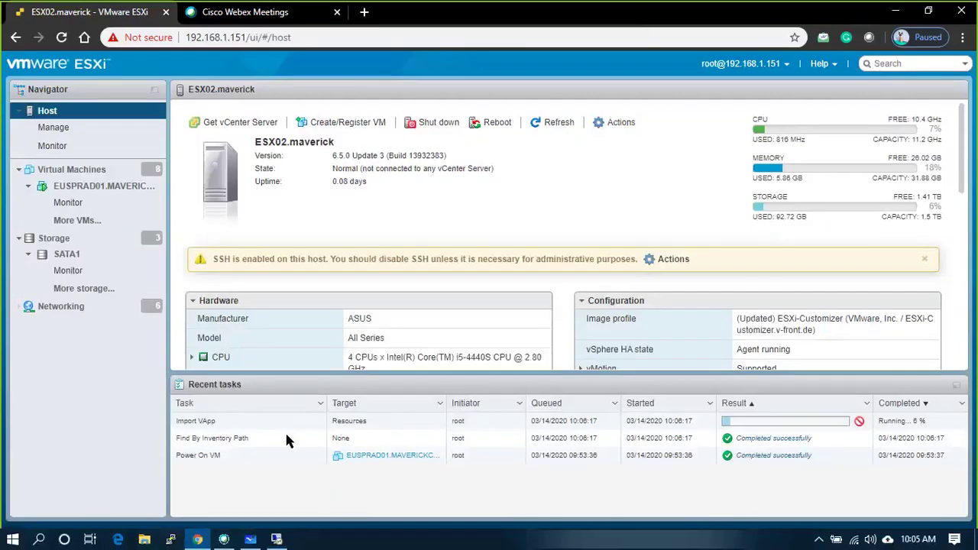
left_click_drag(179, 421, 226, 426)
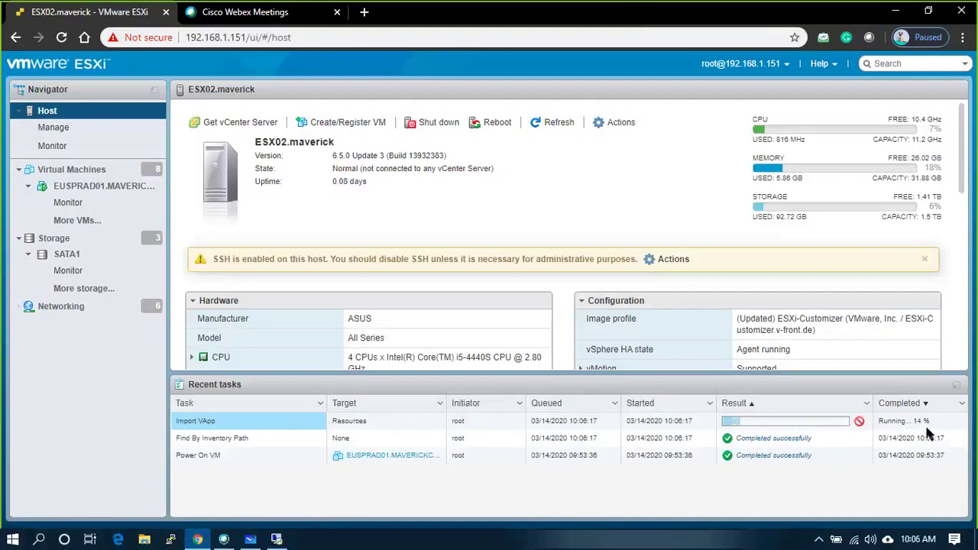
left_click(153, 170)
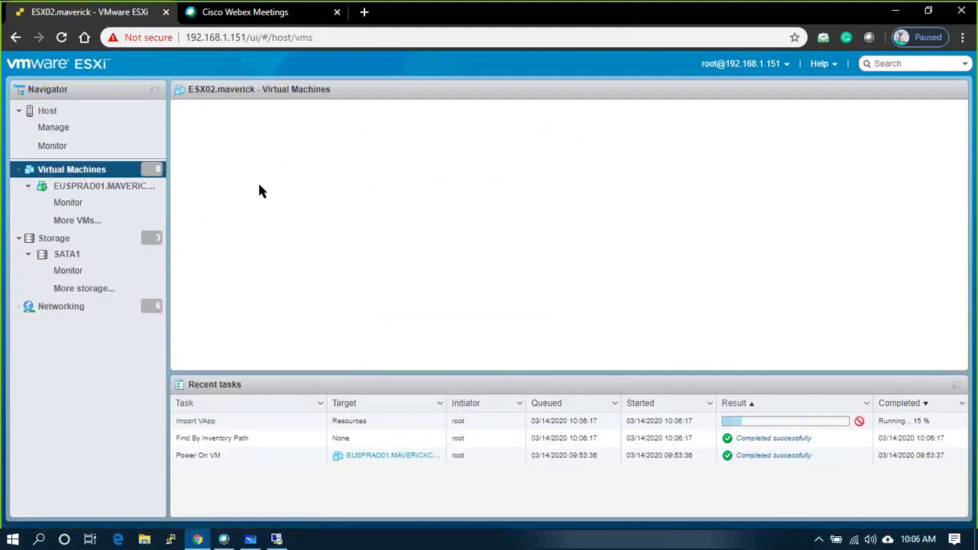
left_click(52, 112)
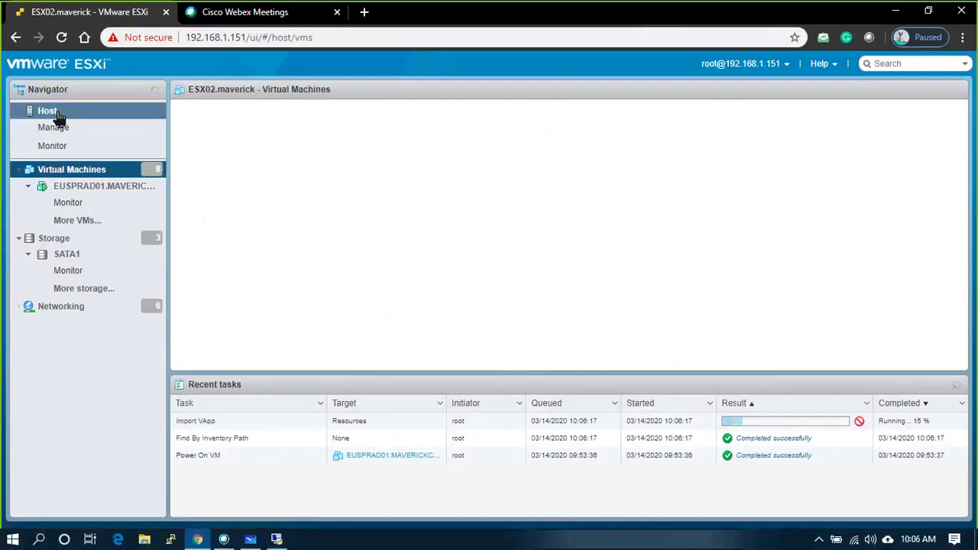
left_click(81, 169)
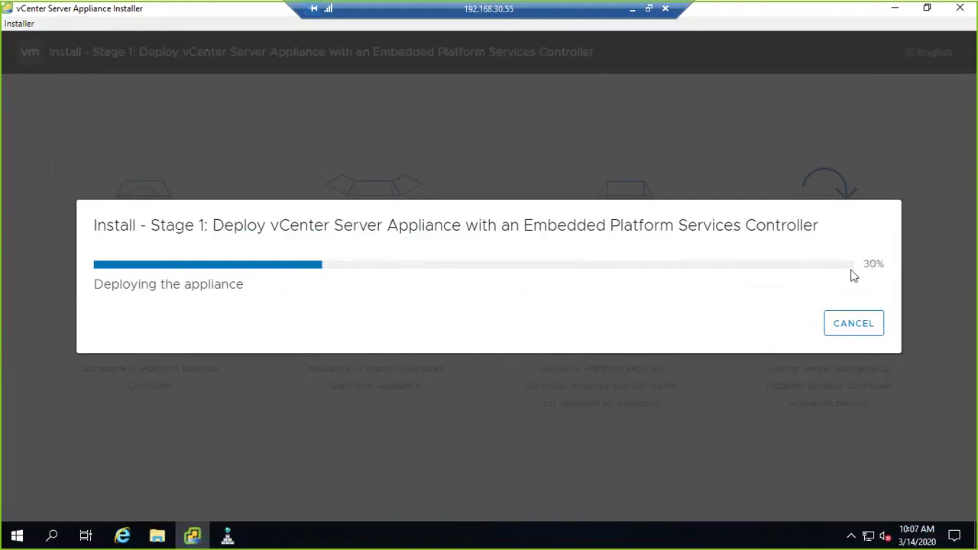
left_click(631, 10)
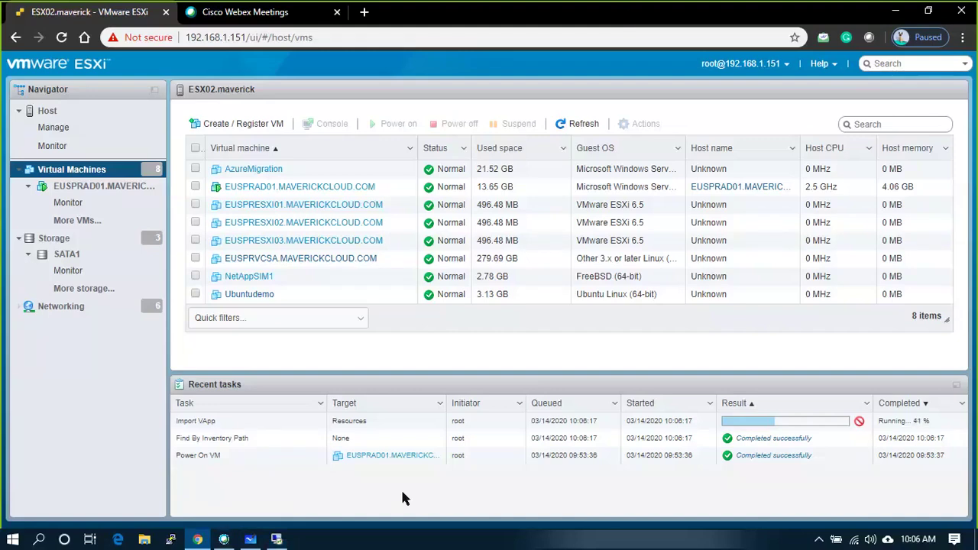
- Leave the network diagram in Microsoft Whiteboard and start a new blank board
left_click(251, 538)
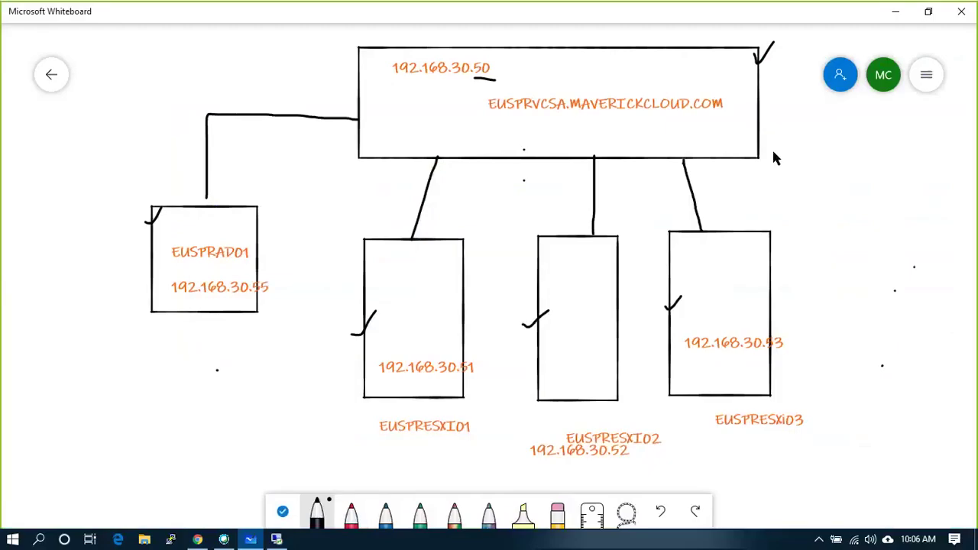
left_click(51, 74)
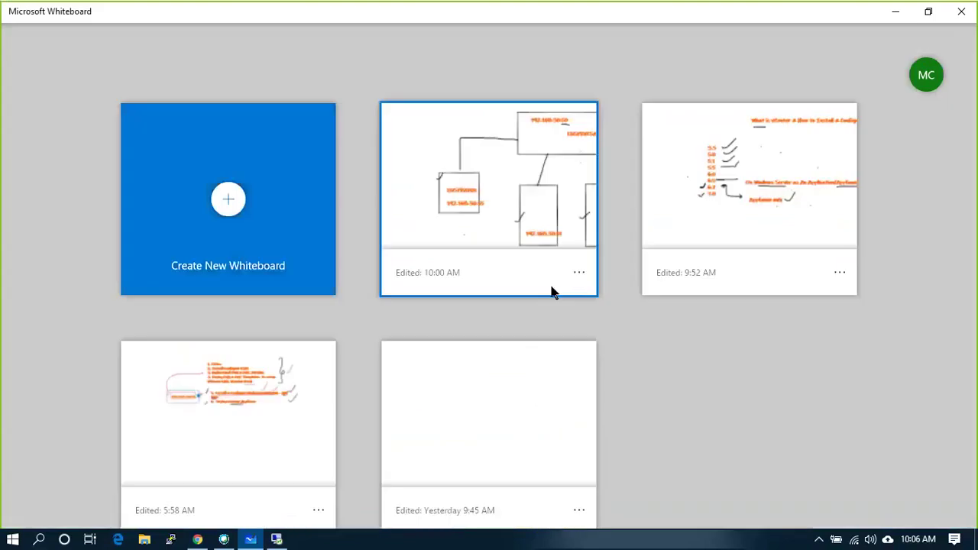
left_click(247, 216)
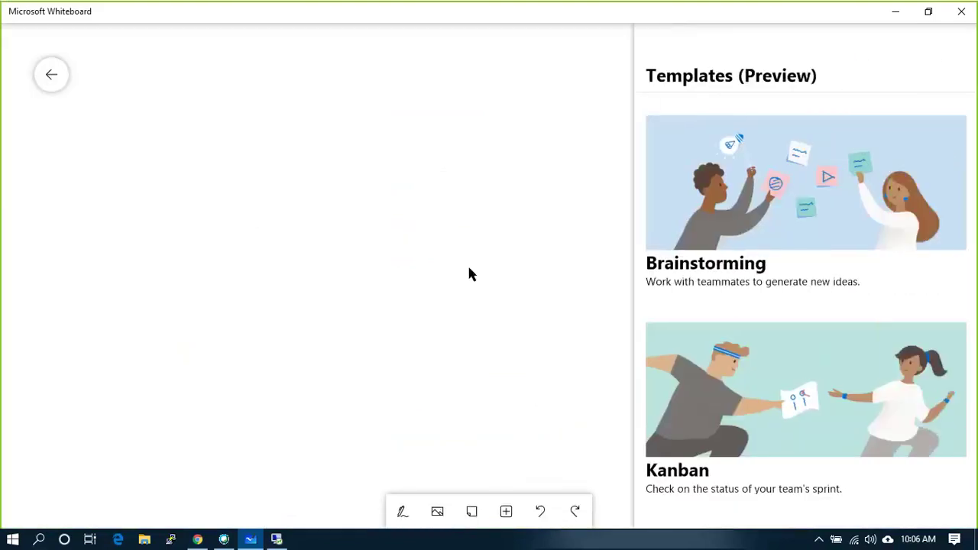
left_click(400, 509)
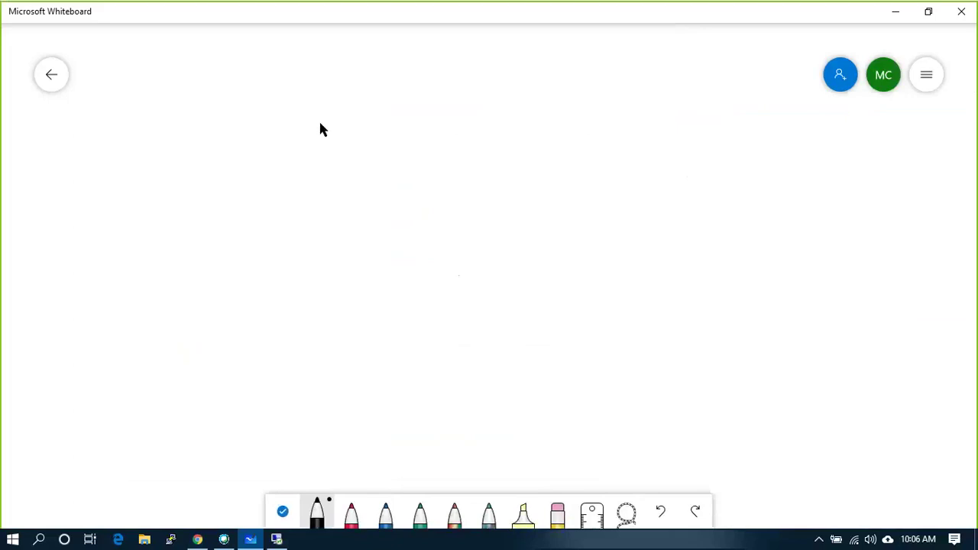
right_click(229, 125)
- Add the heading 'Select the type of deployment:' at the top left
left_click(240, 92)
type("Sl")
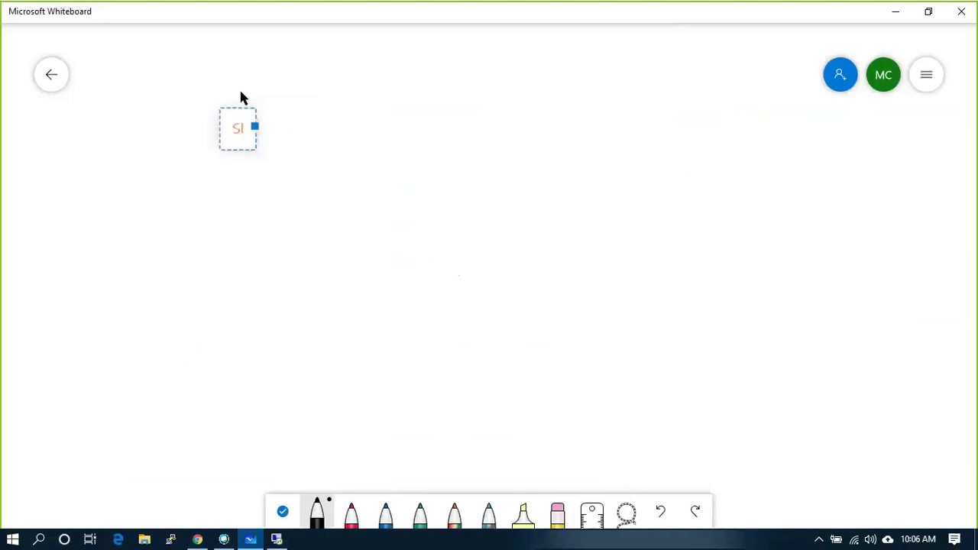
type("lect the ")
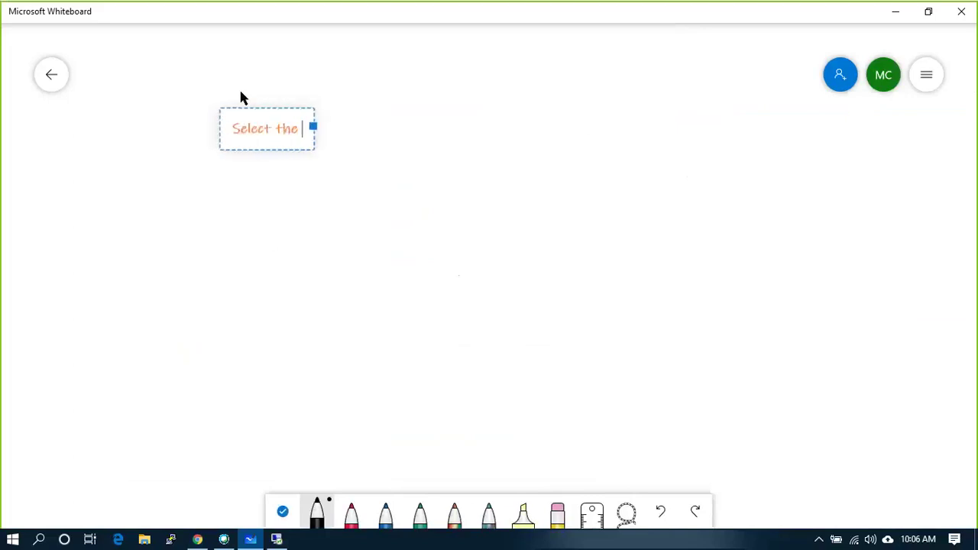
type("type pf")
key("BackSpace")
key("BackSpace")
type("of ")
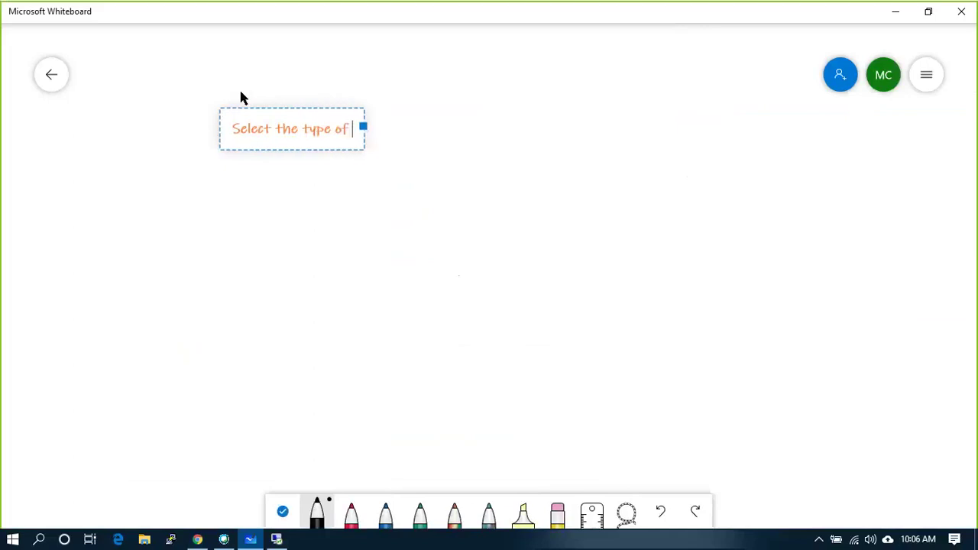
type("deployment:")
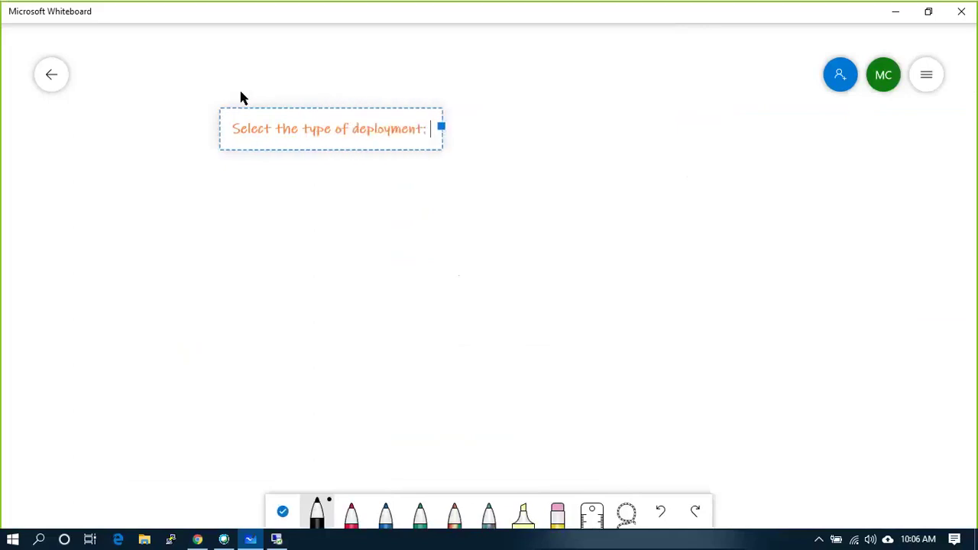
left_click(258, 191)
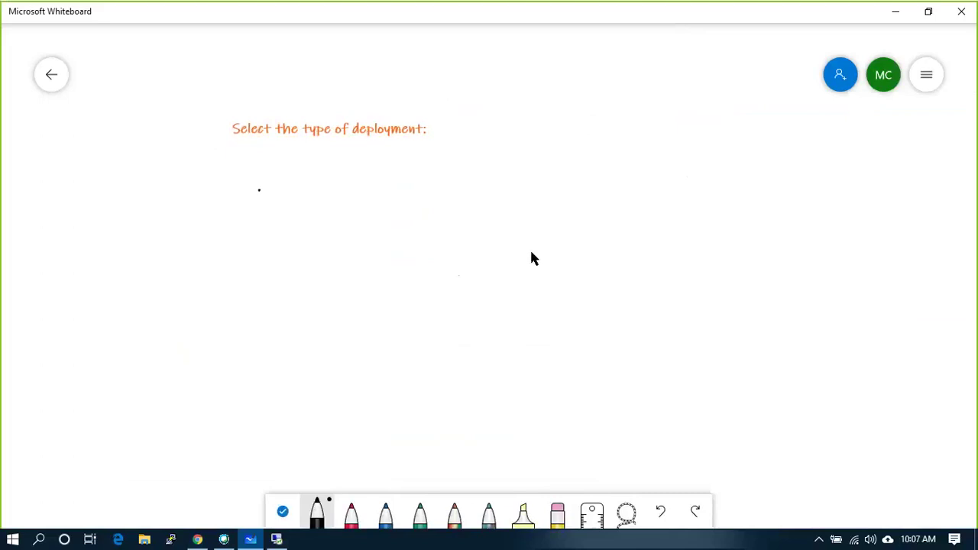
- List '1. EMbedded' and '2. External' below the heading and tick Embedded
left_click(289, 183)
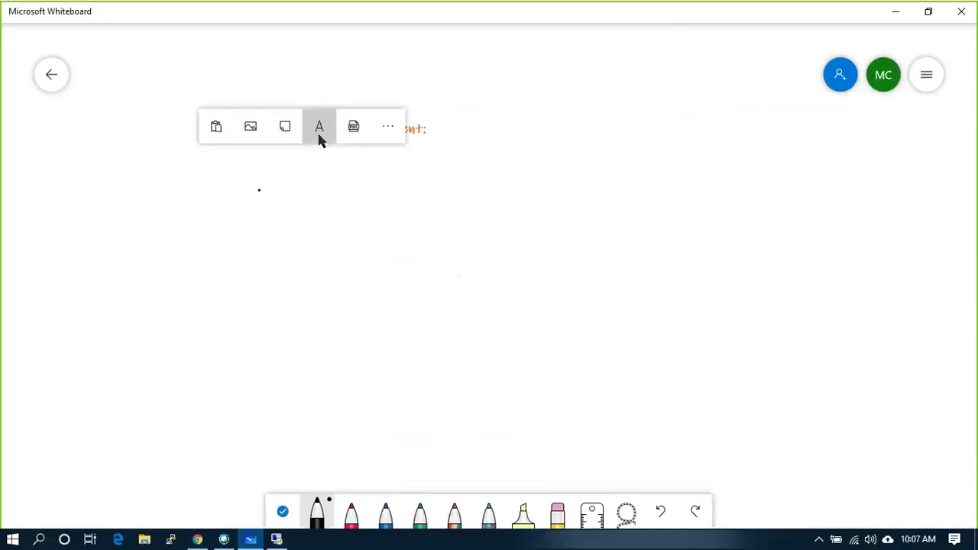
left_click(316, 130)
type("1. E")
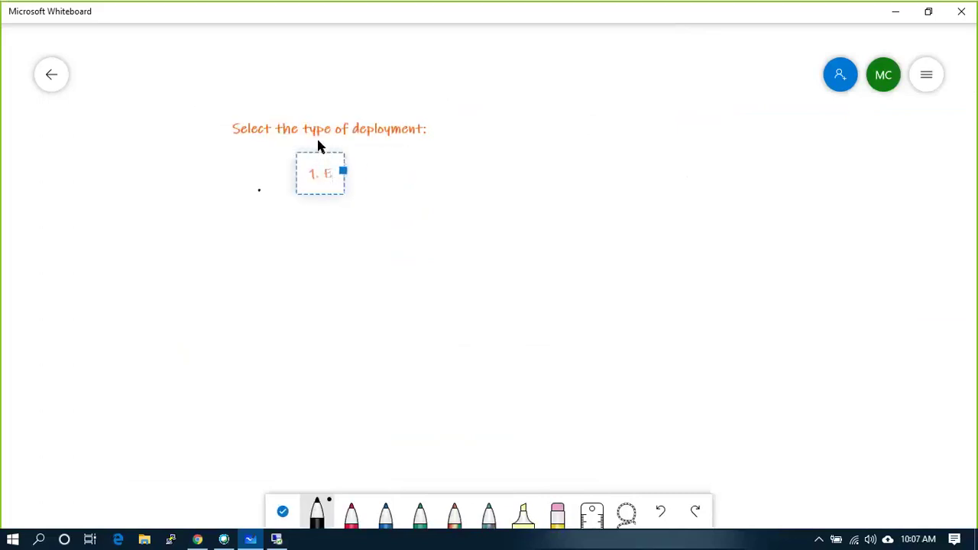
type("Mbedded")
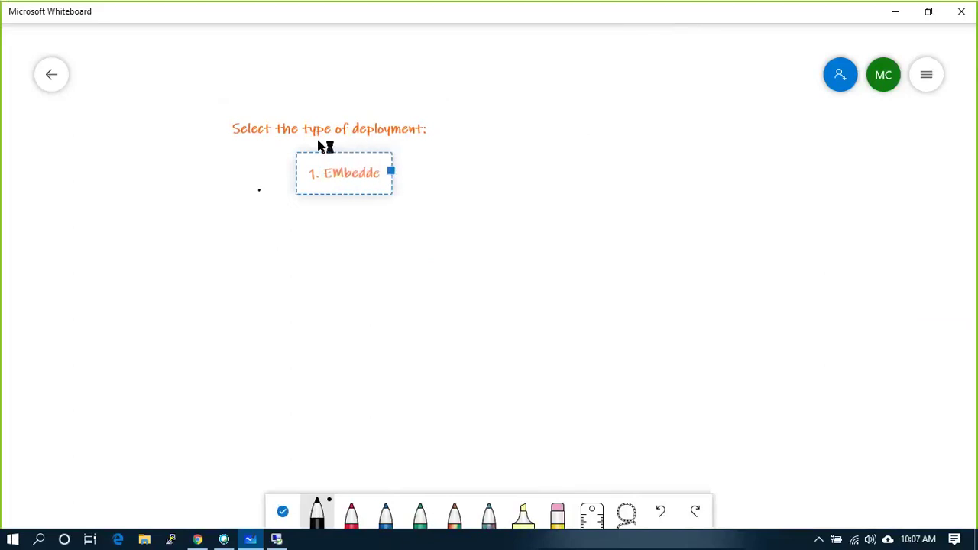
key("Return")
key("Return")
key("Return")
key("Return")
key("Return")
type("2")
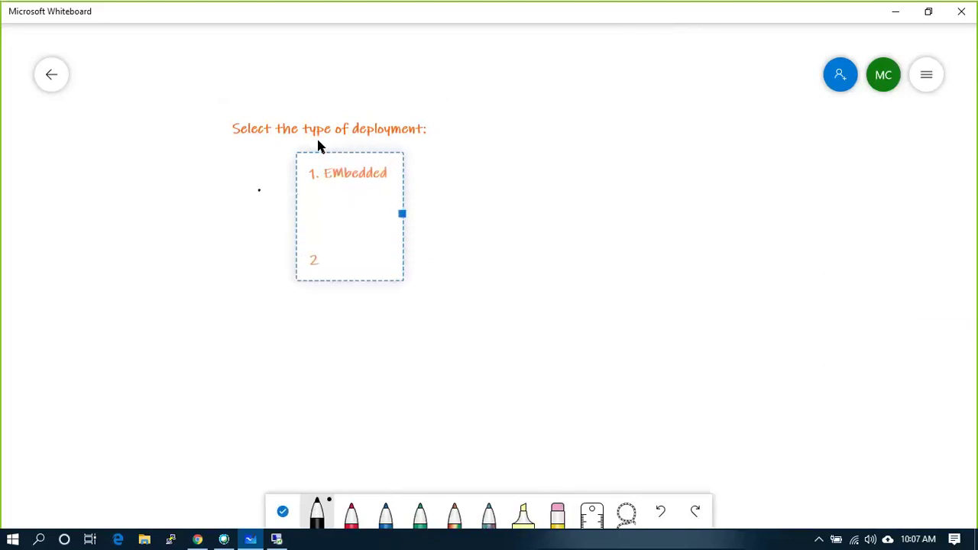
type(". External")
left_click(443, 205)
left_click_drag(393, 174, 418, 164)
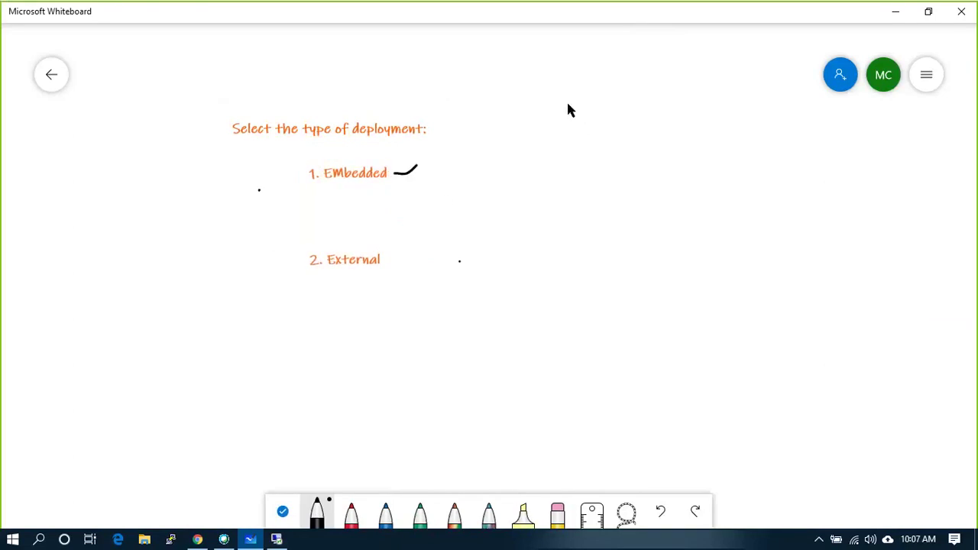
- Draw a square split in half and label its lower half 'vcenter'
mouse_move(568, 88)
left_mouse_down()
mouse_move(569, 262)
mouse_move(692, 262)
mouse_move(746, 233)
mouse_move(752, 113)
mouse_move(670, 87)
mouse_move(569, 87)
left_mouse_up()
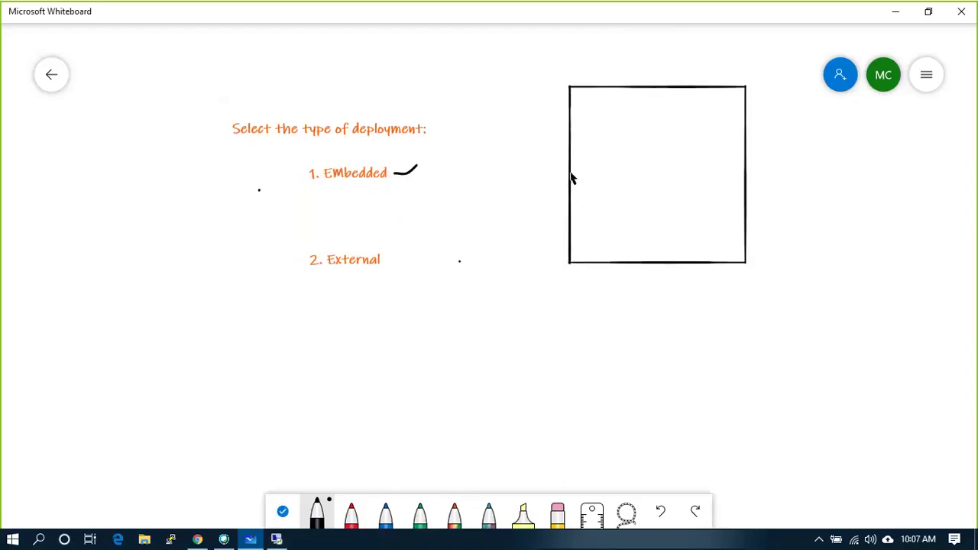
left_click_drag(570, 173, 745, 172)
right_click(620, 210)
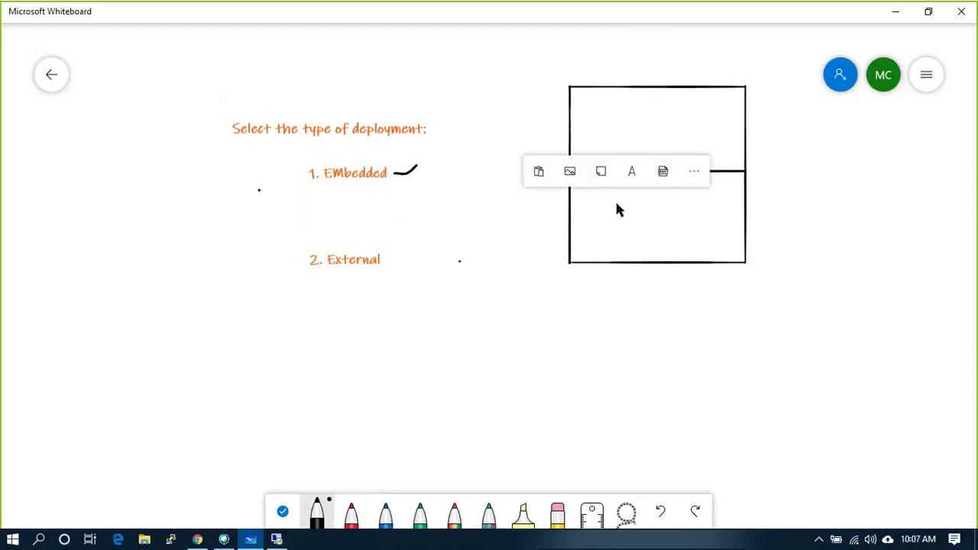
left_click(630, 173)
type("vce")
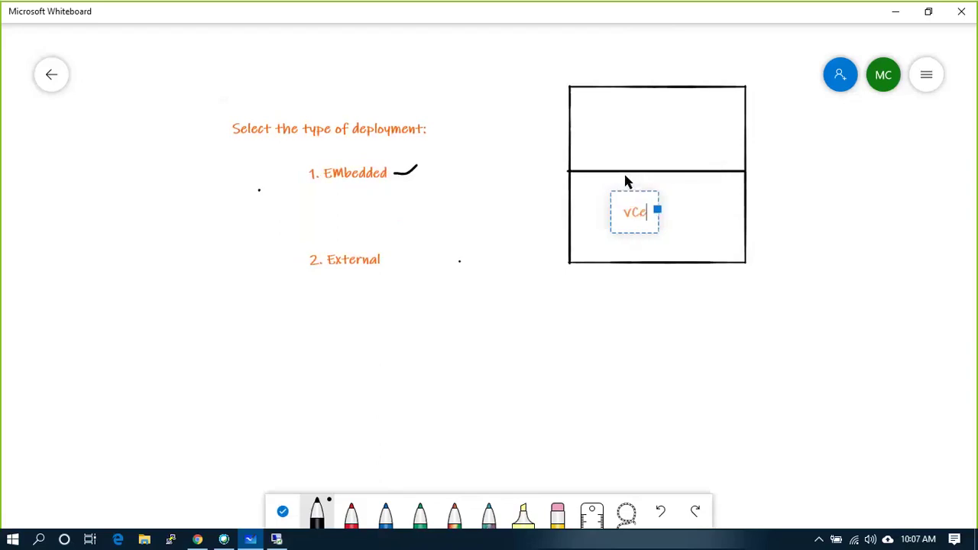
type("nter")
- Label the upper half 'Platform Service Controller' and tick the vCenter half
right_click(602, 113)
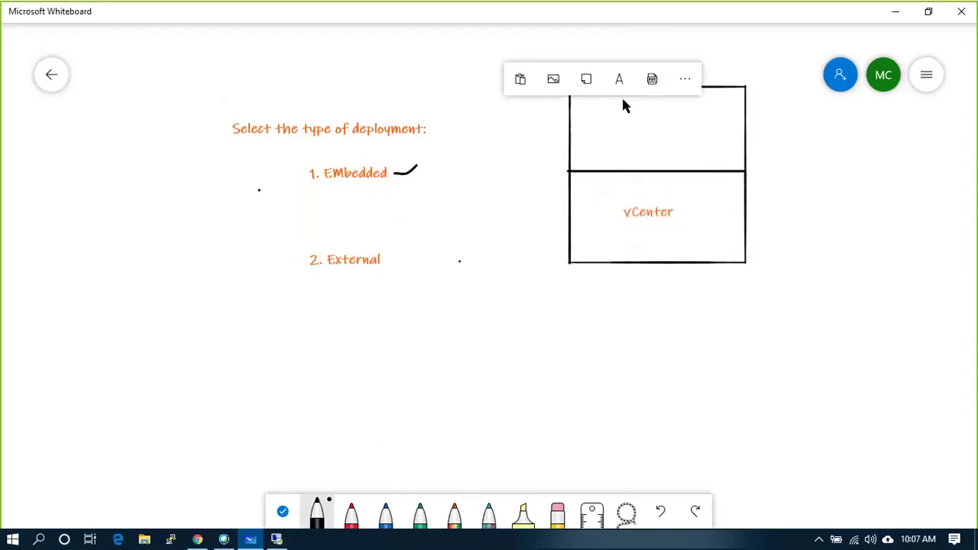
left_click(620, 84)
type("Platf")
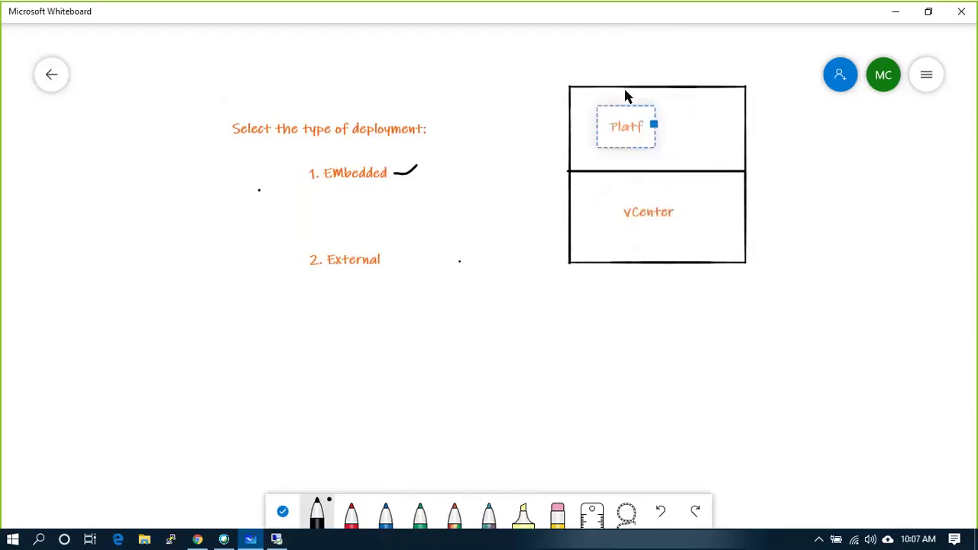
type("orm")
key("BackSpace")
key("BackSpace")
key("BackSpace")
type("or")
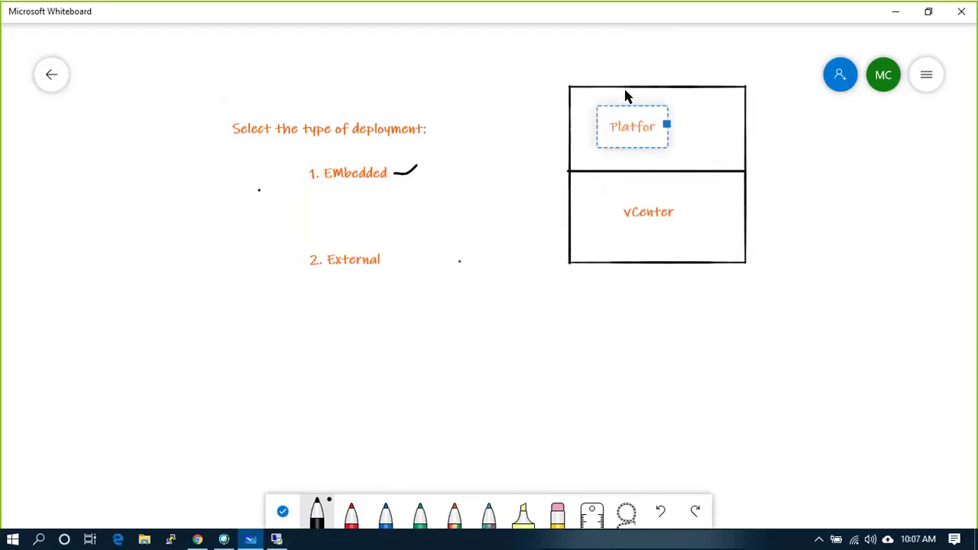
type("m Service")
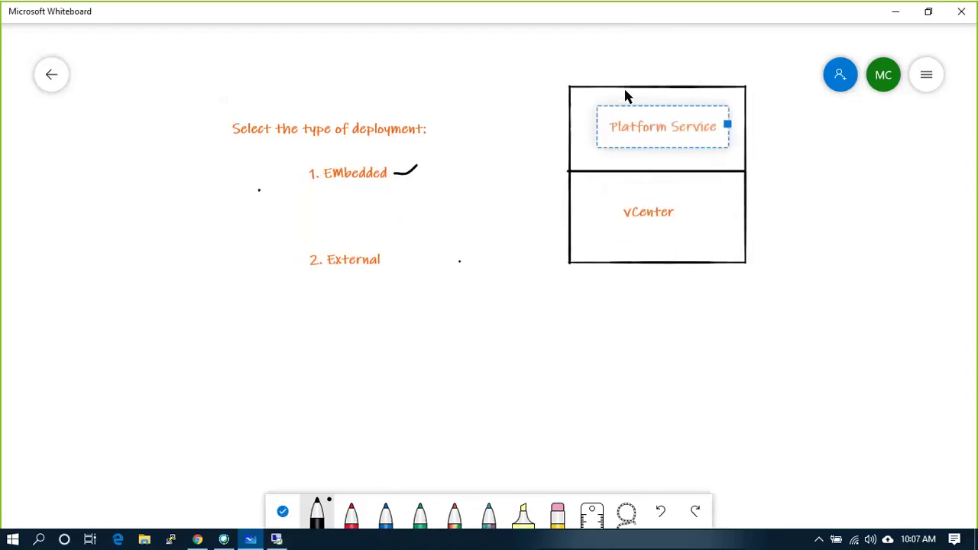
type(" Con")
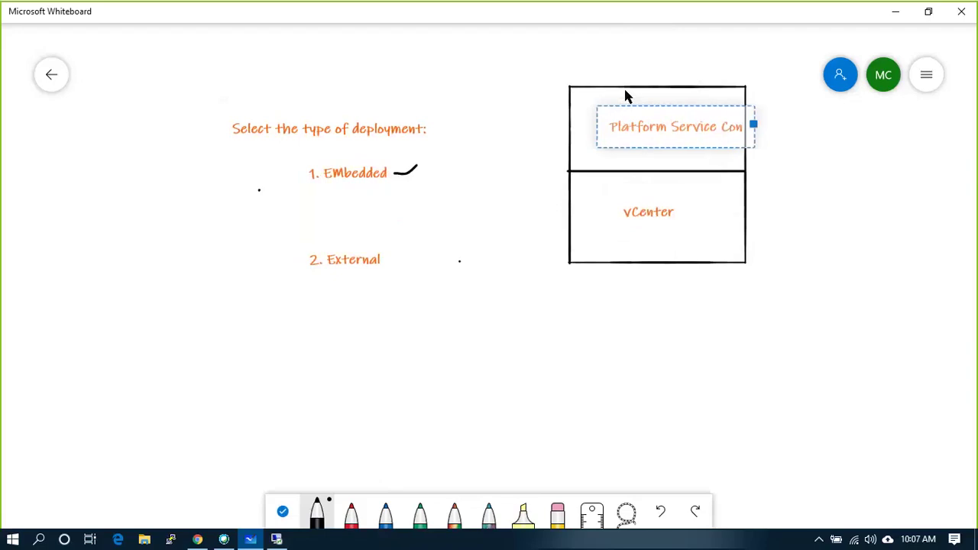
type("troller")
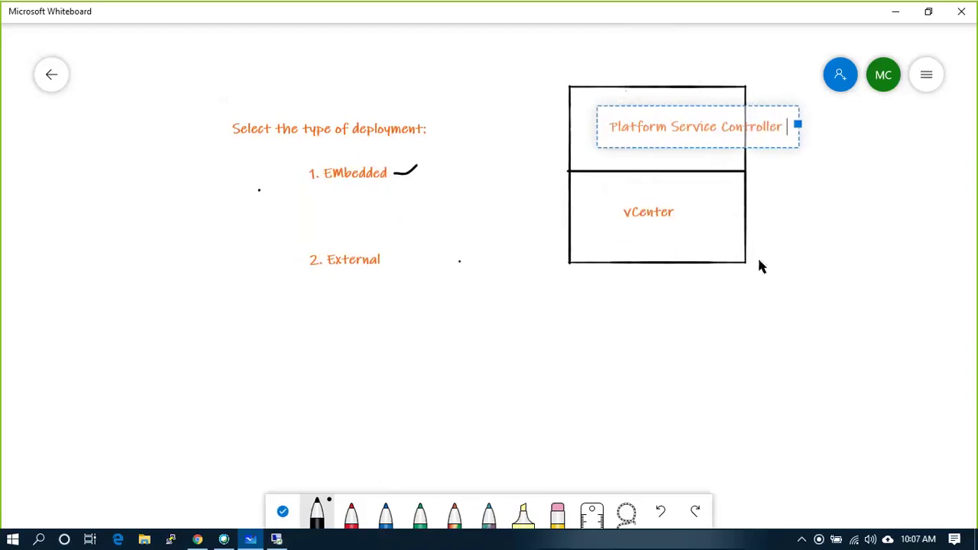
left_click(839, 253)
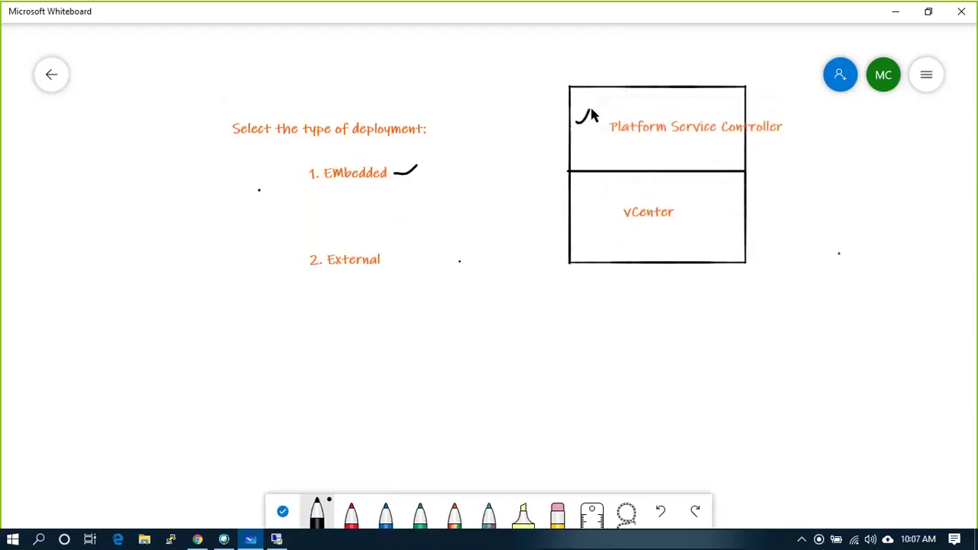
left_click_drag(582, 215, 593, 193)
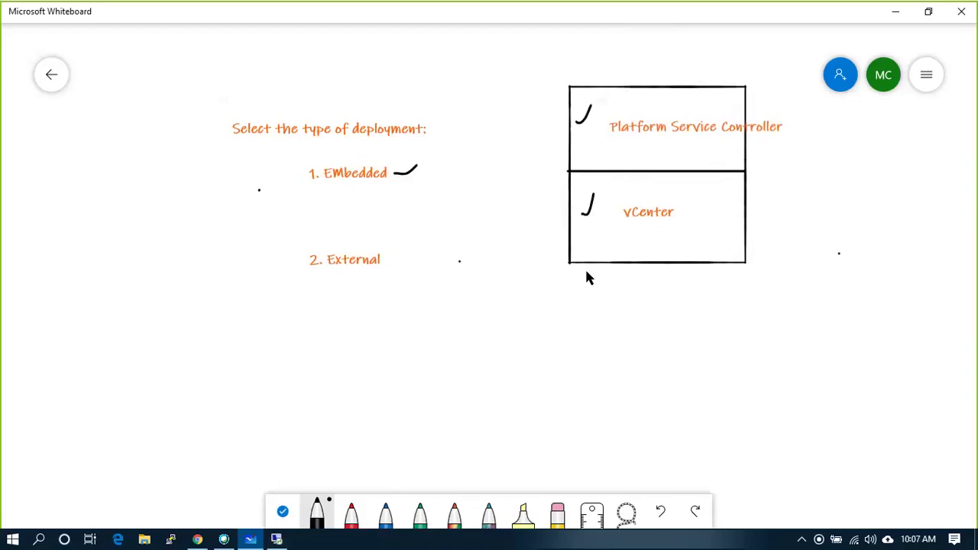
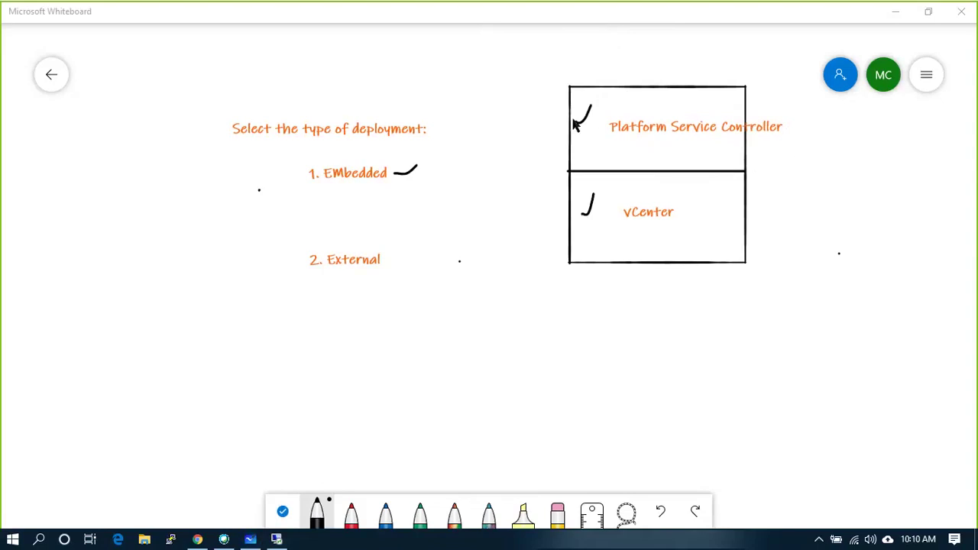
- Tick the deployment-type heading, box Embedded and External together, tick Embedded, then minimize the remote session
left_click(208, 131)
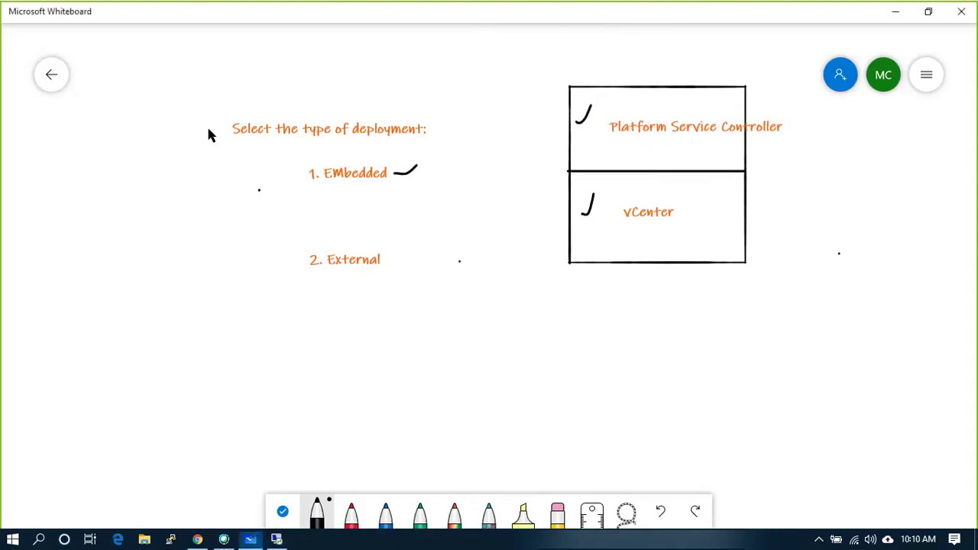
left_click_drag(208, 129, 229, 103)
mouse_move(291, 206)
left_mouse_down()
mouse_move(366, 293)
mouse_move(399, 196)
mouse_move(336, 164)
mouse_move(305, 186)
left_mouse_up()
mouse_move(395, 170)
left_mouse_down()
mouse_move(402, 183)
mouse_move(443, 159)
left_mouse_up()
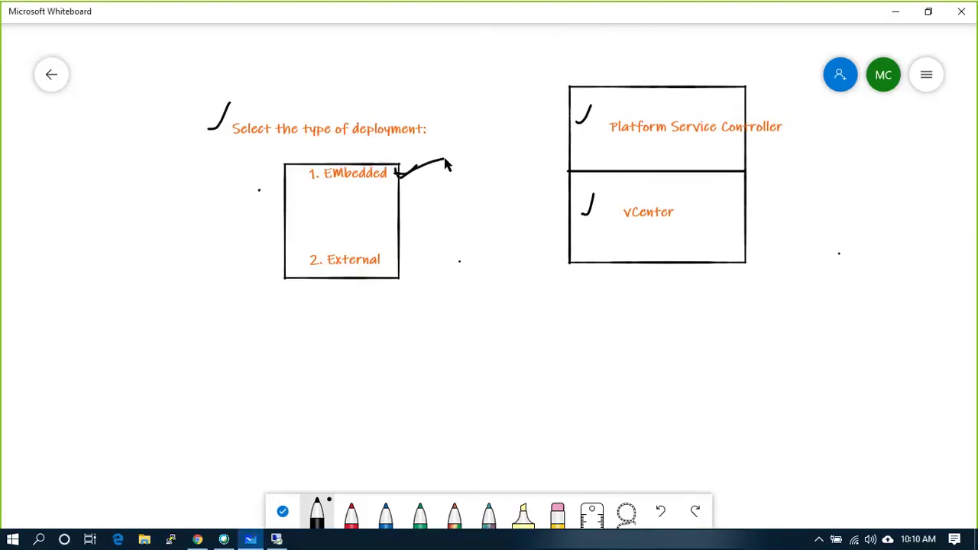
left_click(277, 539)
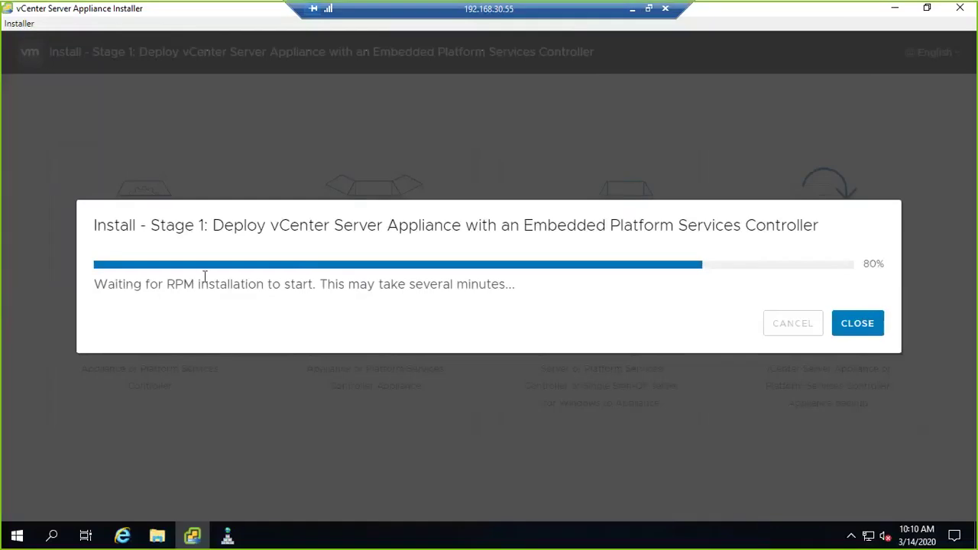
left_click(631, 9)
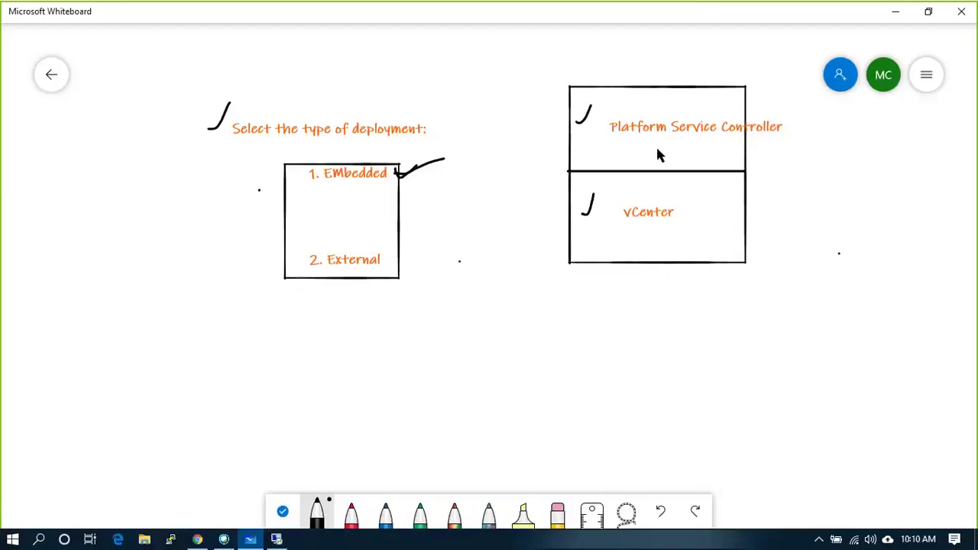
- Draw check marks in the Platform Service Controller and vCenter sections and beside the PSC label
mouse_move(566, 116)
left_mouse_down()
mouse_move(578, 123)
mouse_move(605, 91)
left_mouse_up()
left_click_drag(597, 200, 604, 176)
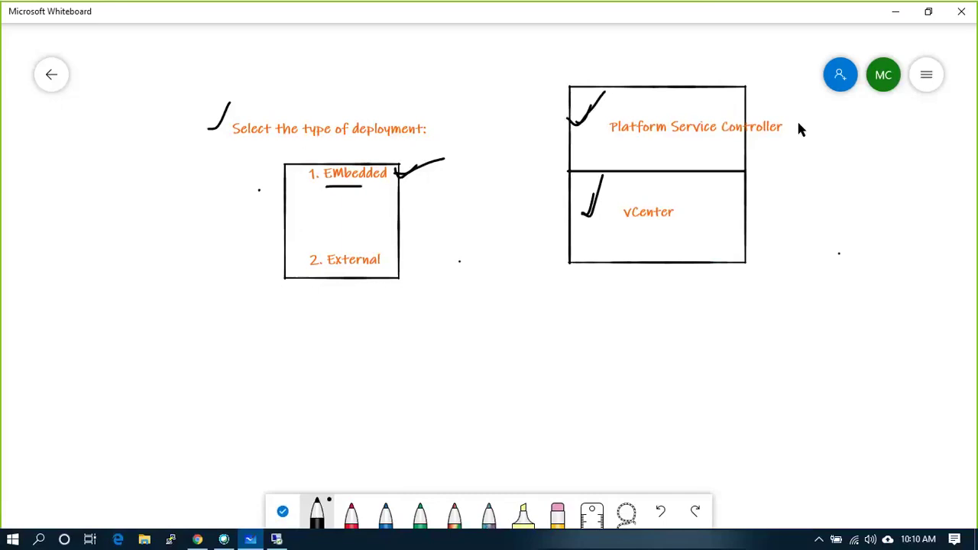
left_click_drag(795, 122, 822, 108)
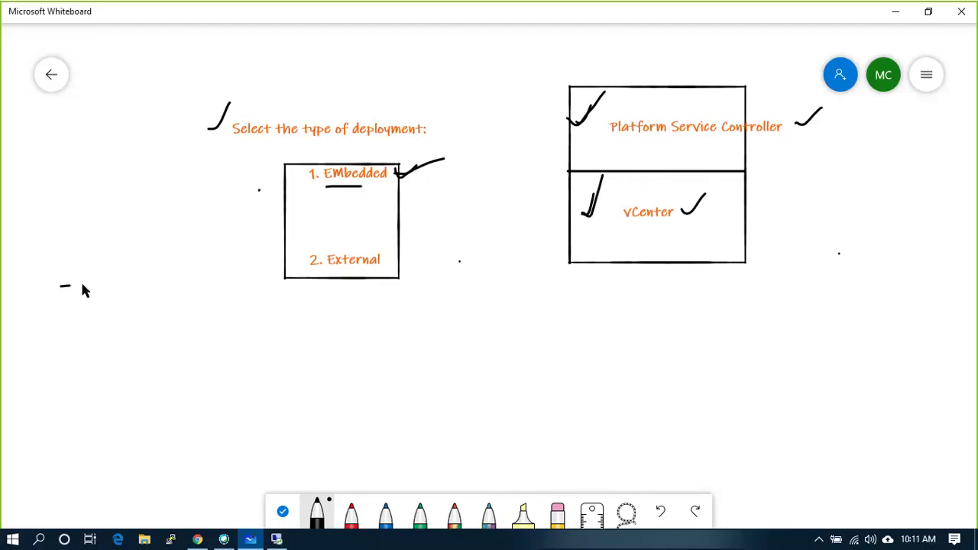
- Write versions 5.0 and 6 with arrows for SSO, VC and UDM, and bracket the list
mouse_move(83, 288)
left_mouse_down()
mouse_move(113, 285)
mouse_move(131, 268)
left_mouse_up()
mouse_move(84, 223)
left_mouse_down()
mouse_move(78, 238)
mouse_move(55, 240)
mouse_move(81, 246)
mouse_move(63, 246)
mouse_move(68, 219)
left_mouse_up()
left_click_drag(74, 326, 86, 328)
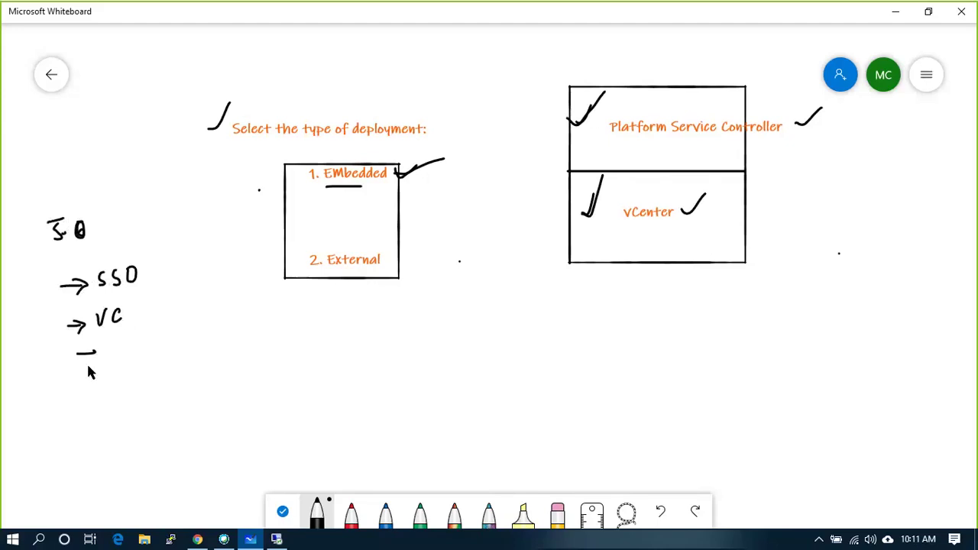
mouse_move(90, 344)
left_mouse_down()
mouse_move(88, 364)
mouse_move(115, 343)
mouse_move(126, 362)
mouse_move(131, 342)
mouse_move(127, 363)
mouse_move(146, 349)
mouse_move(154, 356)
left_mouse_up()
mouse_move(120, 213)
left_mouse_down()
mouse_move(112, 227)
mouse_move(125, 221)
left_mouse_up()
left_click(99, 222)
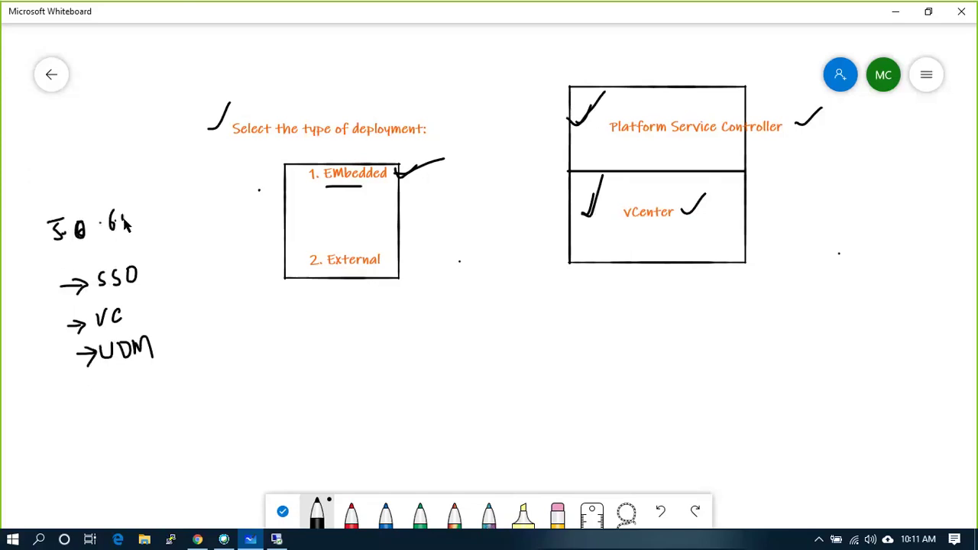
mouse_move(46, 269)
left_mouse_down()
mouse_move(114, 256)
mouse_move(156, 340)
mouse_move(151, 370)
mouse_move(48, 351)
mouse_move(45, 269)
left_mouse_up()
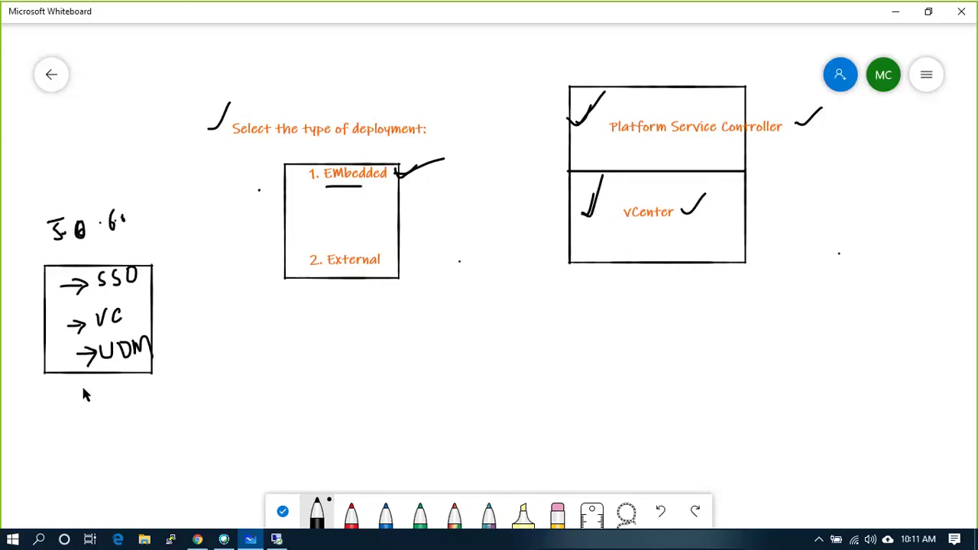
left_click_drag(82, 386, 94, 402)
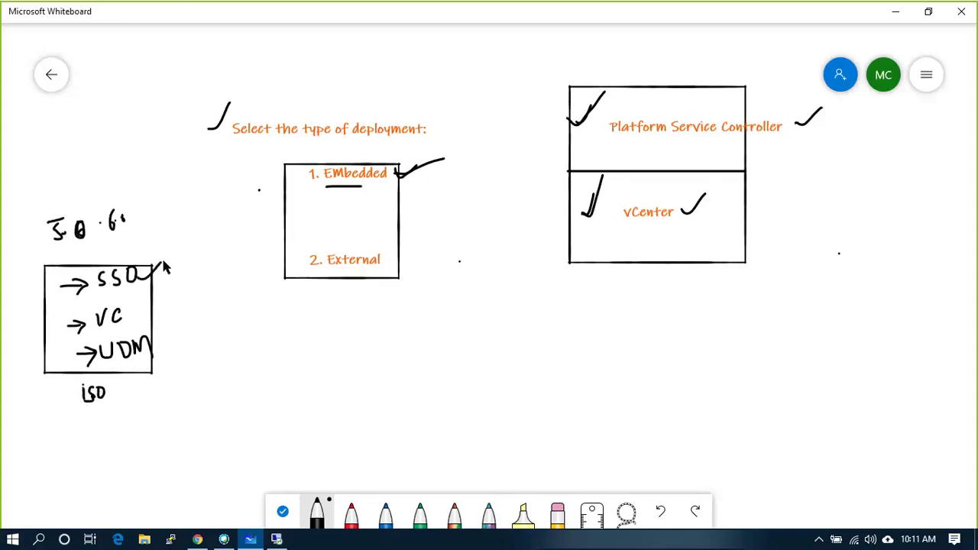
- Tick UDM, add version 6.7, dot the VC and U.DM labels, circle SSO and underline 5.0
left_click_drag(159, 344, 172, 338)
mouse_move(130, 235)
left_mouse_down()
mouse_move(127, 254)
mouse_move(146, 254)
left_mouse_up()
left_click(136, 246)
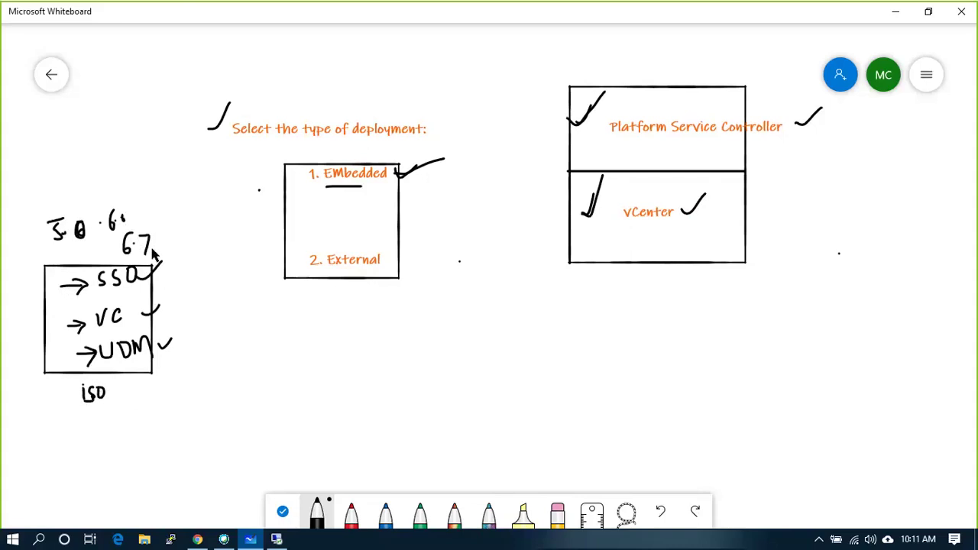
left_click(122, 316)
left_click(113, 355)
left_click_drag(119, 339, 122, 361)
mouse_move(97, 290)
left_mouse_down()
mouse_move(150, 289)
mouse_move(147, 264)
mouse_move(122, 258)
mouse_move(96, 289)
left_mouse_up()
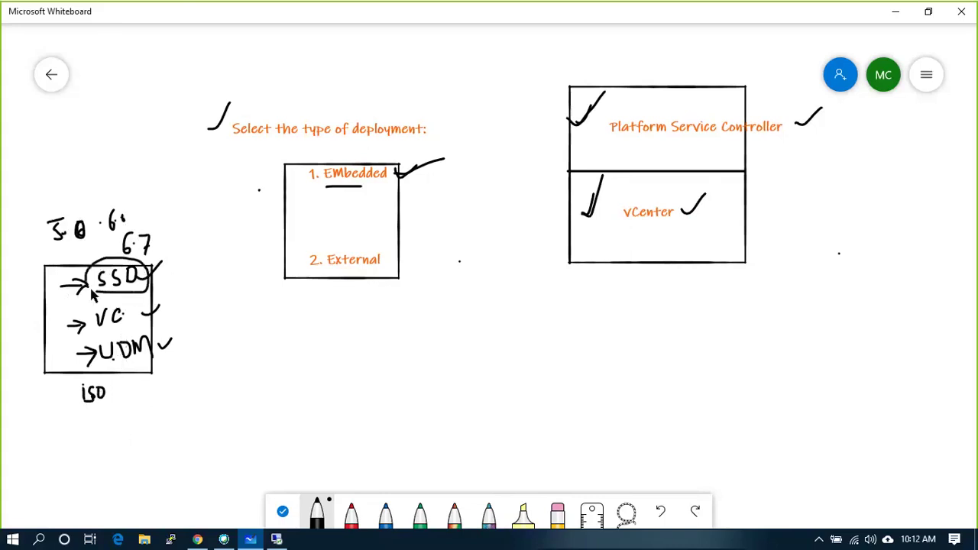
left_click_drag(50, 246, 82, 248)
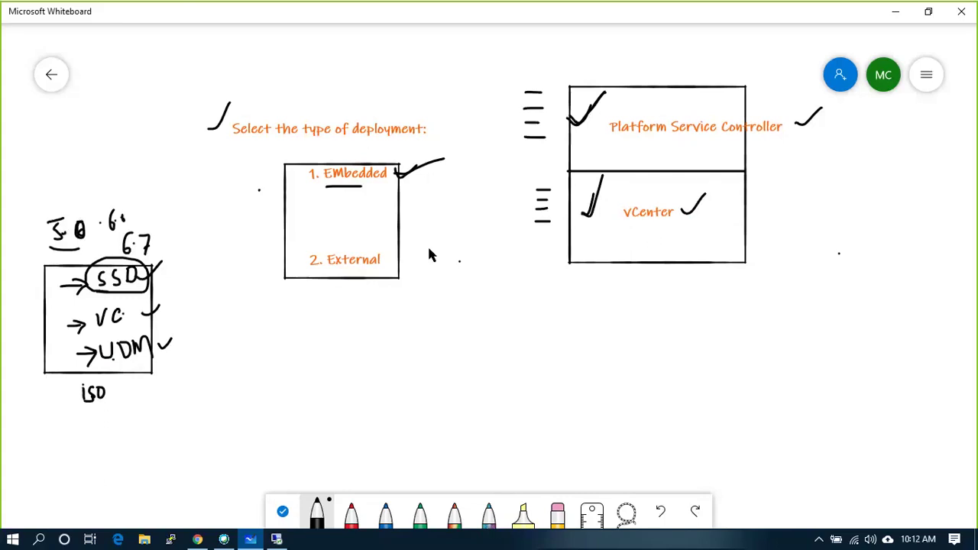
- Underline the vCenter label and outline both dash stacks
left_click_drag(644, 229, 676, 227)
mouse_move(514, 80)
left_mouse_down()
mouse_move(521, 145)
mouse_move(556, 103)
mouse_move(559, 78)
mouse_move(516, 78)
left_mouse_up()
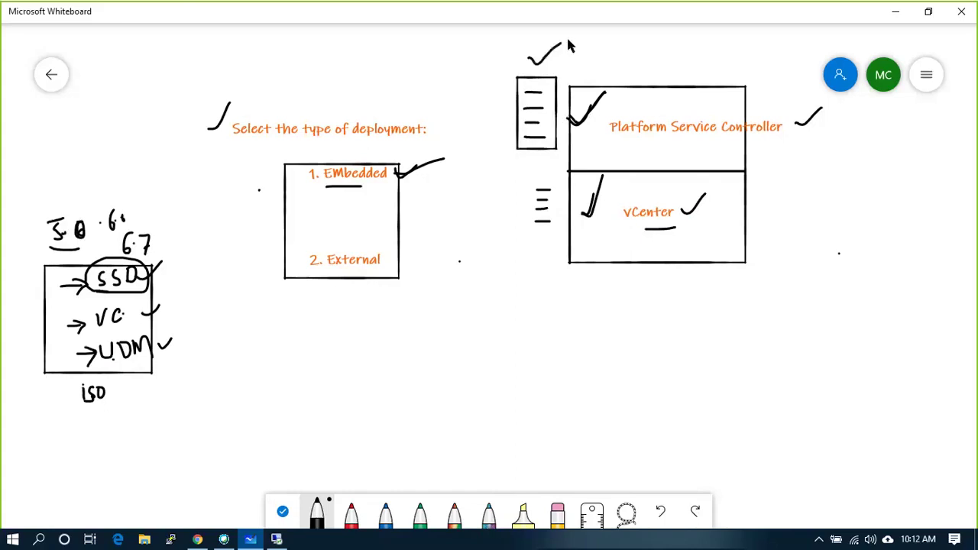
mouse_move(525, 173)
left_mouse_down()
mouse_move(530, 245)
mouse_move(563, 213)
mouse_move(562, 173)
mouse_move(525, 172)
mouse_move(563, 158)
left_mouse_up()
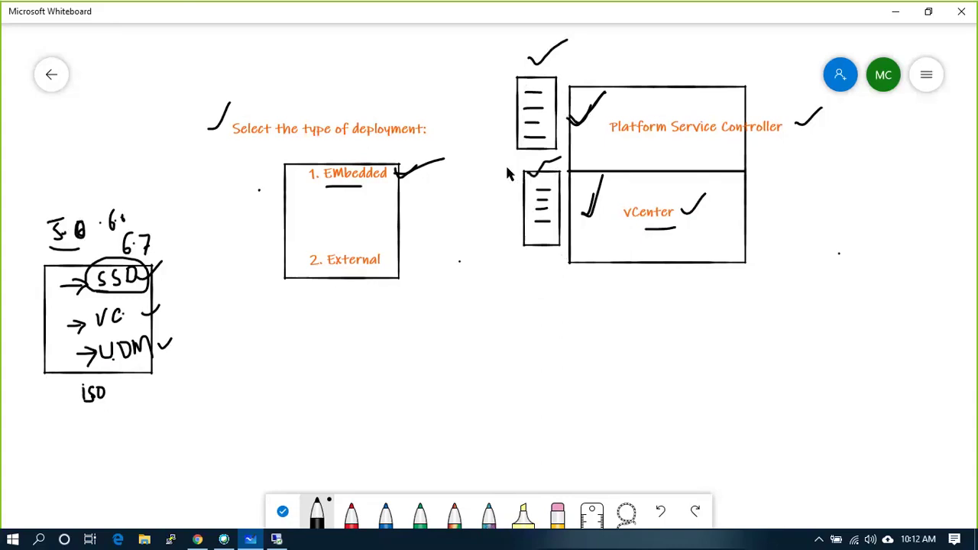
- Draw an arrow from the upper dash stack down to L·M and connect a server box to vCenter
mouse_move(538, 92)
left_mouse_down()
mouse_move(495, 90)
mouse_move(472, 260)
mouse_move(520, 330)
mouse_move(512, 341)
mouse_move(550, 337)
mouse_move(558, 319)
mouse_move(579, 348)
left_mouse_up()
left_click(545, 331)
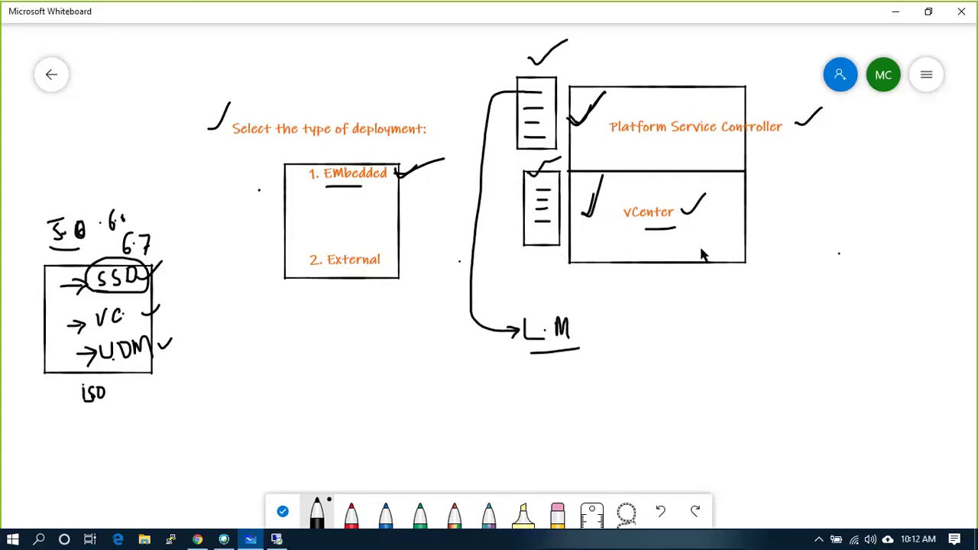
mouse_move(745, 204)
left_mouse_down()
mouse_move(769, 209)
mouse_move(788, 183)
mouse_move(791, 213)
mouse_move(757, 186)
left_mouse_up()
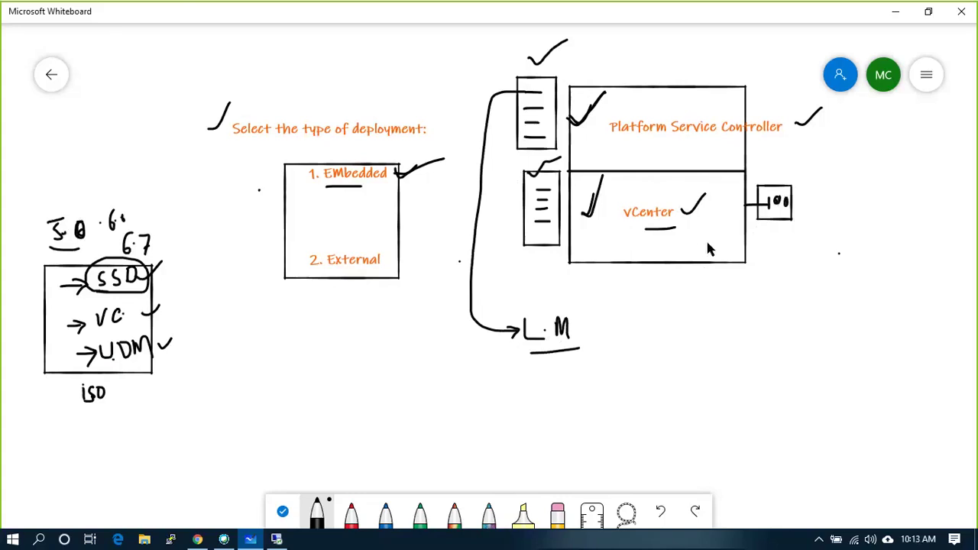
- Circle the vCenter label and write E+ inside the vCenter box
mouse_move(632, 227)
left_mouse_down()
mouse_move(691, 214)
mouse_move(655, 200)
mouse_move(632, 227)
left_mouse_up()
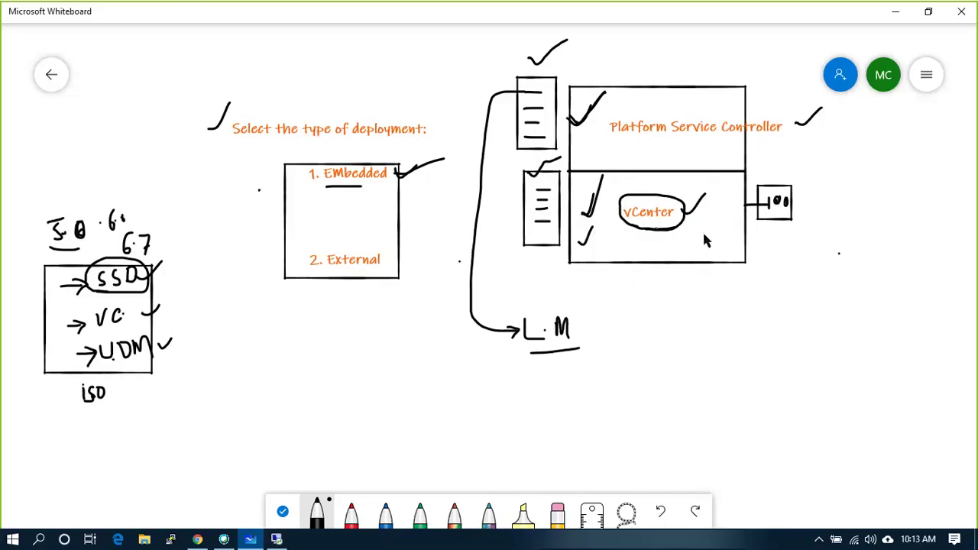
left_click_drag(703, 232, 717, 243)
mouse_move(716, 210)
left_mouse_down()
mouse_move(714, 231)
mouse_move(721, 218)
left_mouse_up()
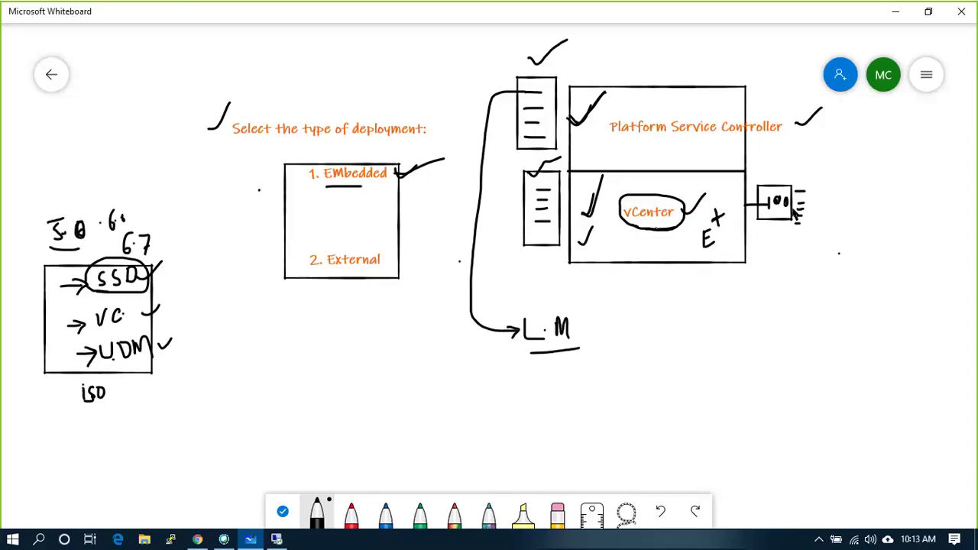
- Draw lines out from the server box, then write and circle the 2·D and 1-P labels
mouse_move(794, 204)
left_mouse_down()
mouse_move(836, 202)
mouse_move(827, 194)
mouse_move(831, 234)
mouse_move(853, 225)
left_mouse_up()
left_click(848, 181)
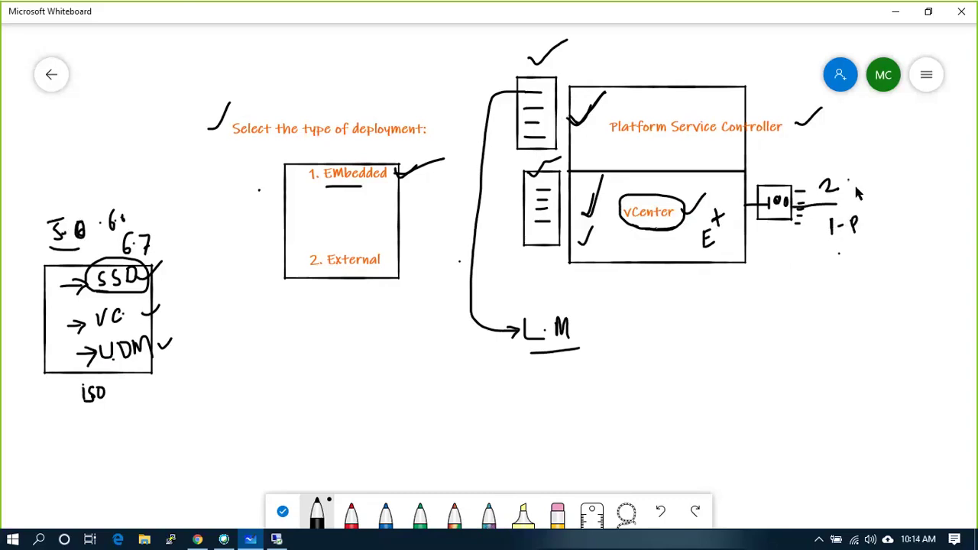
left_click_drag(853, 174, 853, 189)
mouse_move(853, 174)
left_mouse_down()
mouse_move(868, 230)
mouse_move(885, 204)
mouse_move(824, 221)
mouse_move(839, 255)
mouse_move(866, 223)
mouse_move(854, 210)
left_mouse_up()
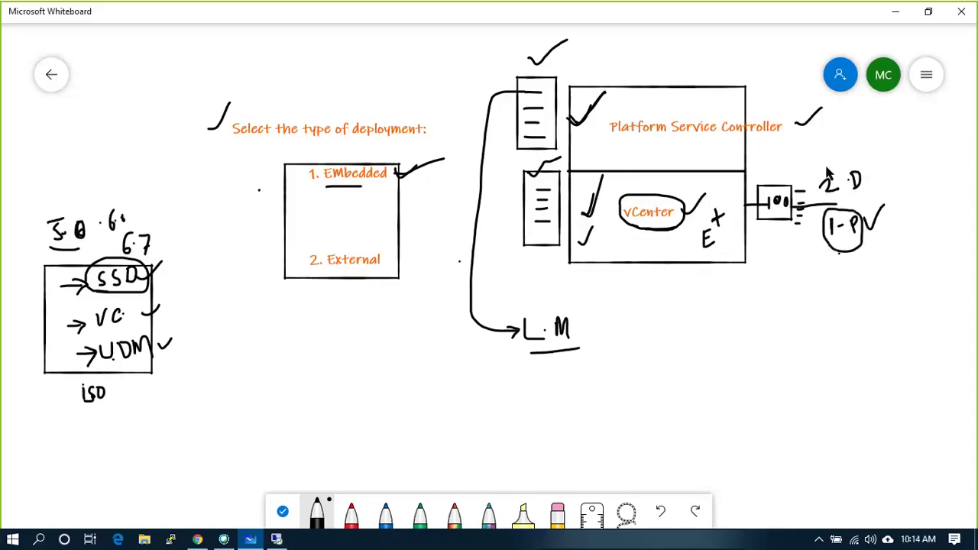
mouse_move(834, 157)
left_mouse_down()
mouse_move(814, 178)
mouse_move(840, 206)
mouse_move(870, 182)
mouse_move(837, 157)
left_mouse_up()
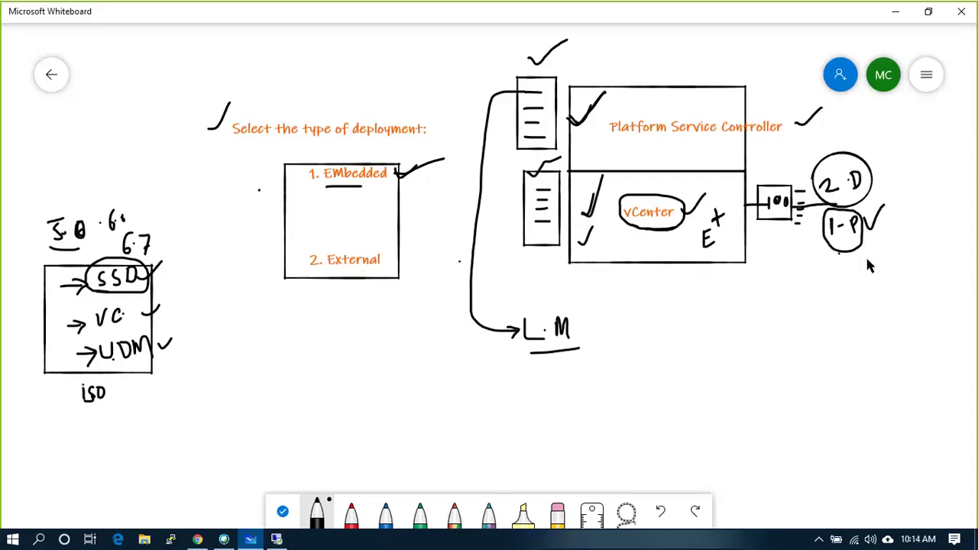
left_click_drag(864, 254, 833, 246)
- Add an E+ note below the server, tick the vCenter E+, and write the 40 ratio above 2·D
mouse_move(796, 243)
left_mouse_down()
mouse_move(793, 253)
mouse_move(808, 252)
mouse_move(798, 259)
mouse_move(807, 280)
left_mouse_up()
left_click_drag(807, 280, 814, 270)
mouse_move(808, 264)
left_mouse_down()
mouse_move(828, 253)
mouse_move(822, 267)
left_mouse_up()
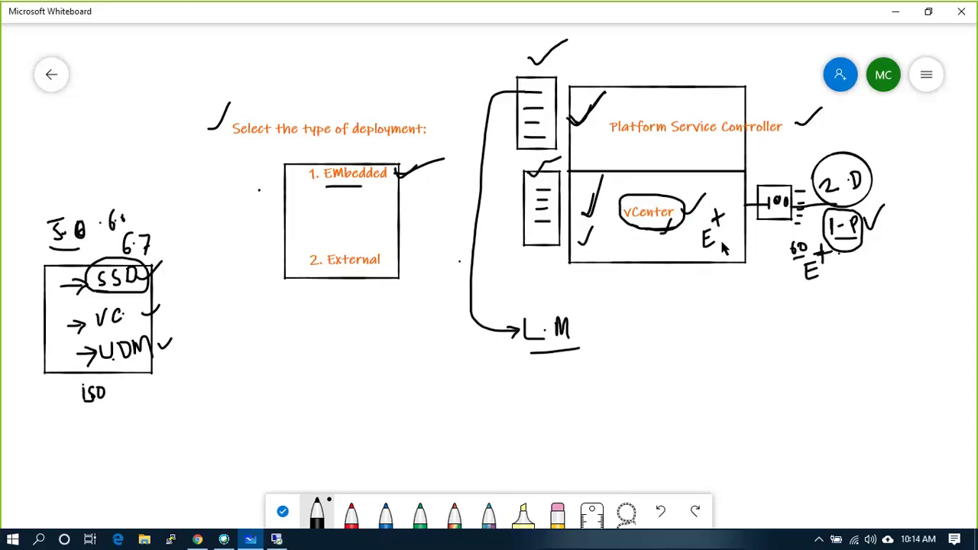
left_click_drag(722, 237, 731, 227)
mouse_move(828, 135)
left_mouse_down()
mouse_move(827, 150)
mouse_move(838, 139)
left_mouse_up()
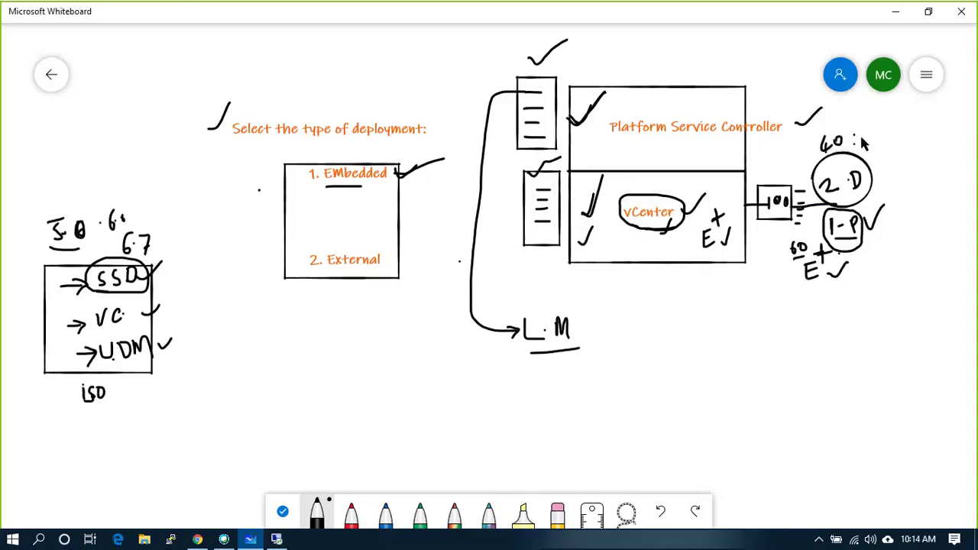
left_click_drag(865, 132, 867, 139)
- Write VSAN right of the circles, box it, and point an arrow at it
mouse_move(904, 205)
left_mouse_down()
mouse_move(917, 216)
mouse_move(937, 198)
mouse_move(945, 219)
mouse_move(949, 197)
mouse_move(954, 205)
left_mouse_up()
mouse_move(891, 196)
left_mouse_down()
mouse_move(946, 178)
mouse_move(963, 222)
mouse_move(901, 219)
mouse_move(892, 191)
left_mouse_up()
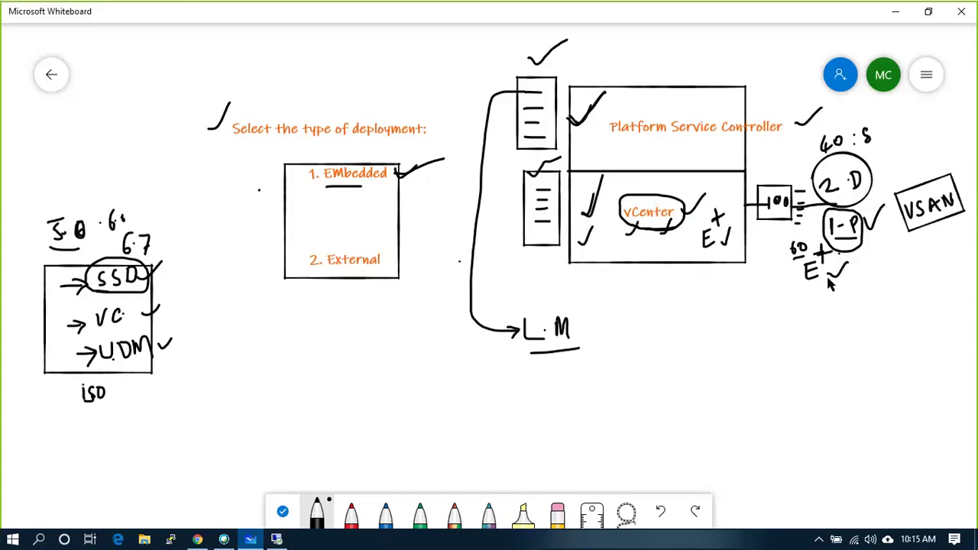
mouse_move(888, 245)
left_mouse_down()
mouse_move(903, 233)
mouse_move(906, 243)
left_mouse_up()
- In red ink, cross out the 2·D–VSAN link, re-tick and underline PSC, and box L·M with a connecting line
left_click(351, 511)
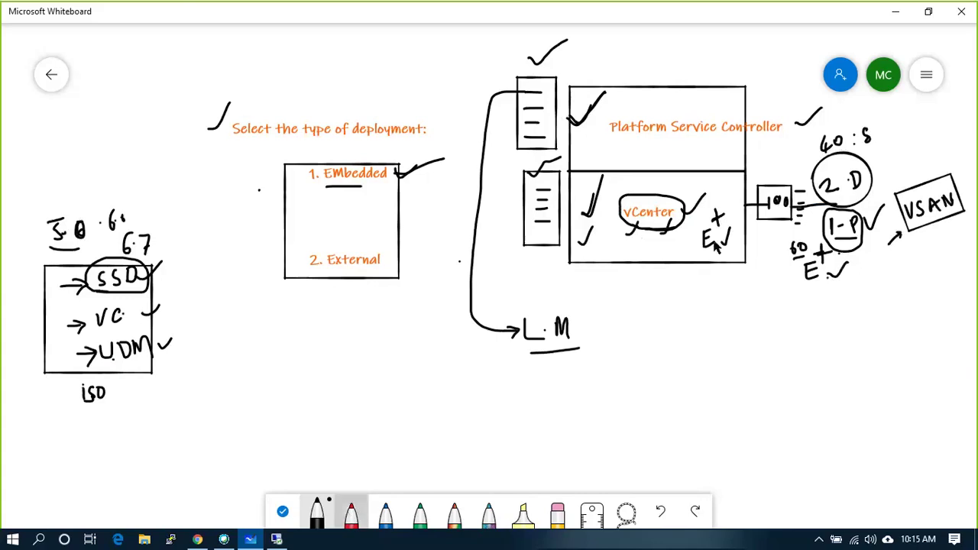
mouse_move(866, 147)
left_mouse_down()
mouse_move(905, 178)
mouse_move(891, 163)
left_mouse_up()
left_click_drag(891, 152, 879, 164)
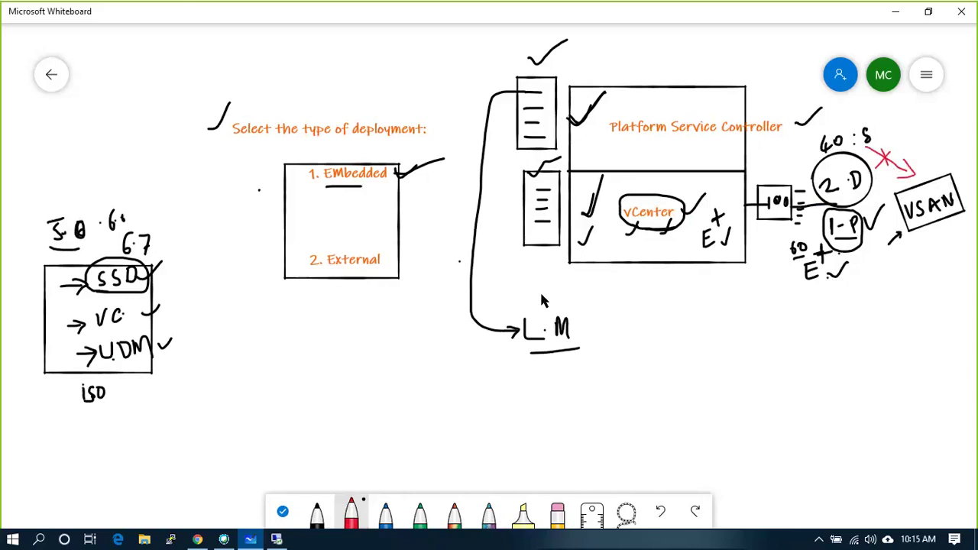
left_click_drag(568, 116, 602, 106)
mouse_move(518, 305)
left_mouse_down()
mouse_move(578, 344)
mouse_move(546, 354)
mouse_move(516, 344)
mouse_move(516, 323)
left_mouse_up()
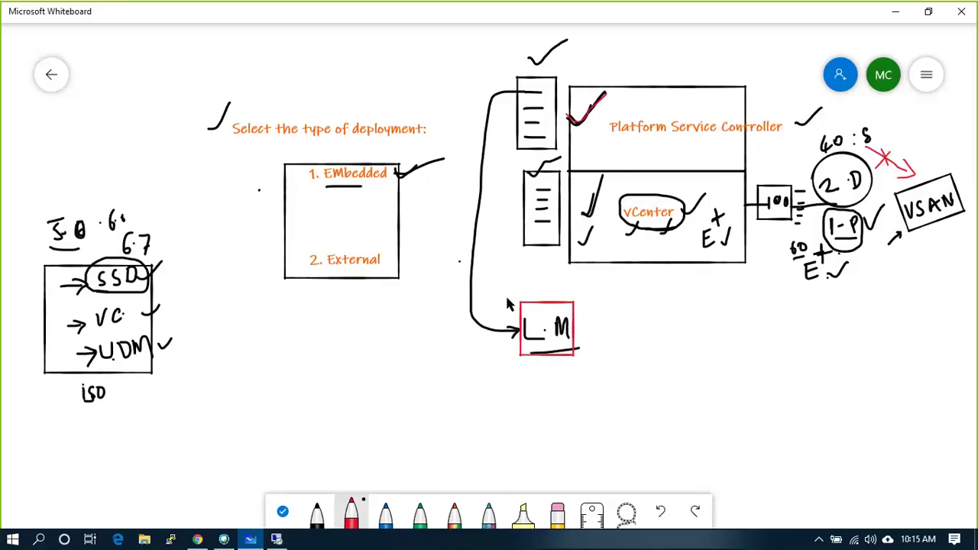
left_click_drag(506, 299, 537, 276)
left_click_drag(619, 148, 690, 146)
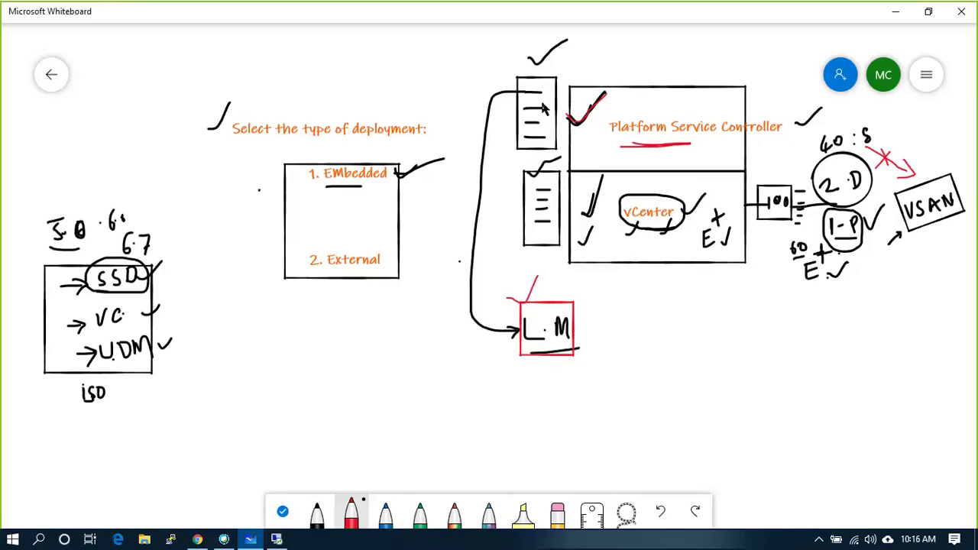
mouse_move(529, 111)
left_mouse_down()
mouse_move(465, 111)
mouse_move(444, 233)
mouse_move(443, 376)
left_mouse_up()
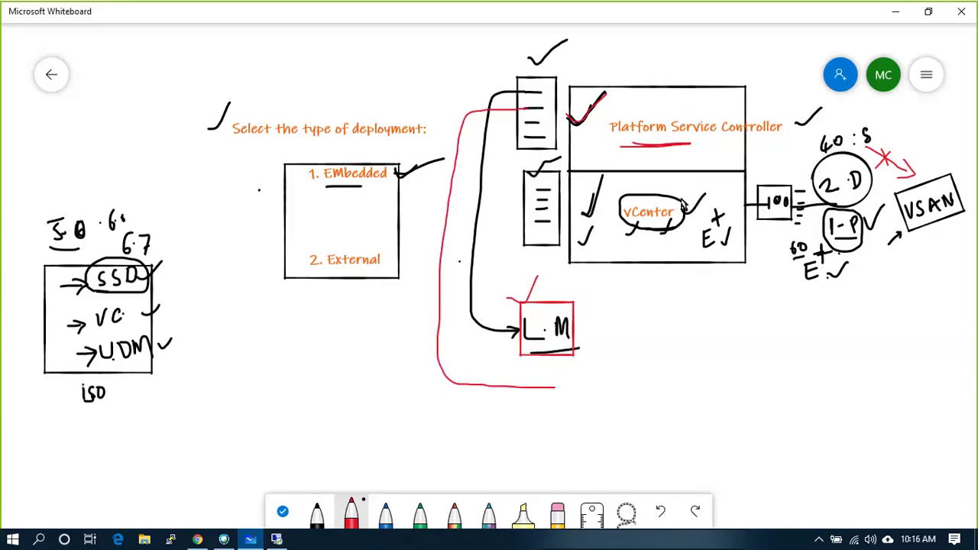
- Mark the vCenter oval in red, then handwrite RBAC and enclose it in a red rectangle
left_click_drag(672, 200, 687, 189)
left_click_drag(729, 370, 771, 372)
left_click_drag(711, 356, 777, 342)
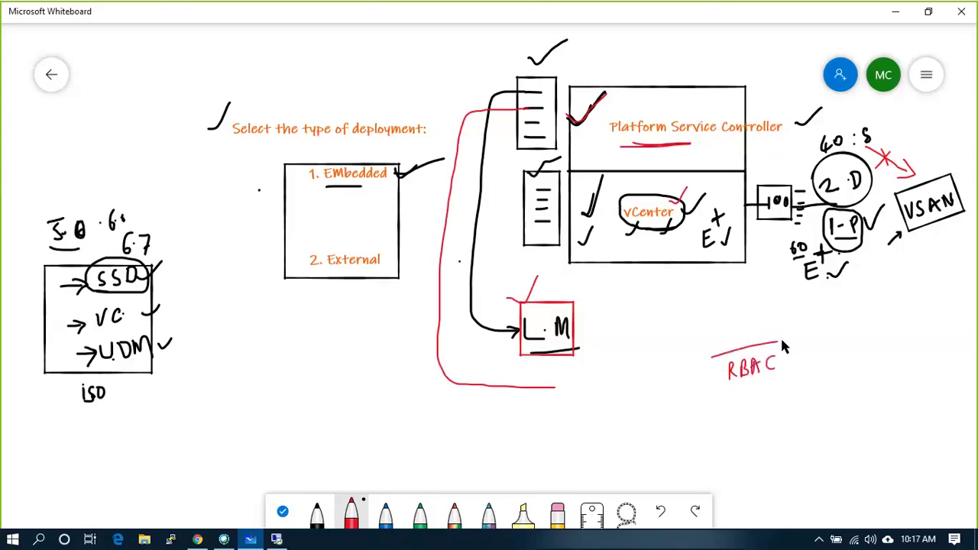
mouse_move(784, 376)
left_mouse_down()
mouse_move(723, 384)
mouse_move(712, 368)
left_mouse_up()
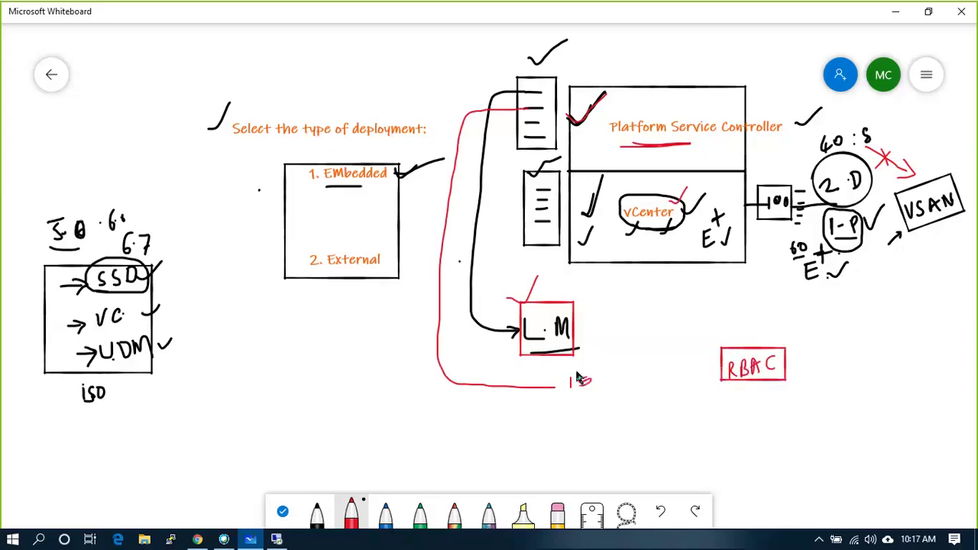
- Circle the 1= mark and draw a red AD circle linked by an arrow to the vCenter box
left_click_drag(586, 400, 578, 368)
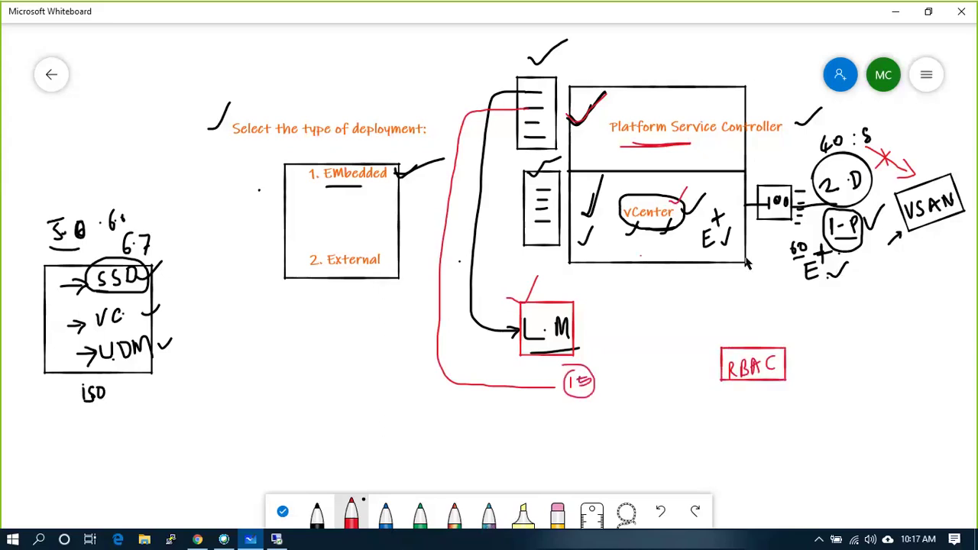
mouse_move(745, 256)
left_mouse_down()
mouse_move(804, 313)
mouse_move(857, 296)
mouse_move(834, 336)
mouse_move(853, 332)
left_mouse_up()
mouse_move(840, 324)
left_mouse_down()
mouse_move(861, 335)
mouse_move(878, 324)
mouse_move(861, 333)
mouse_move(865, 395)
left_mouse_up()
mouse_move(919, 358)
left_mouse_down()
mouse_move(888, 362)
mouse_move(882, 343)
mouse_move(888, 355)
left_mouse_up()
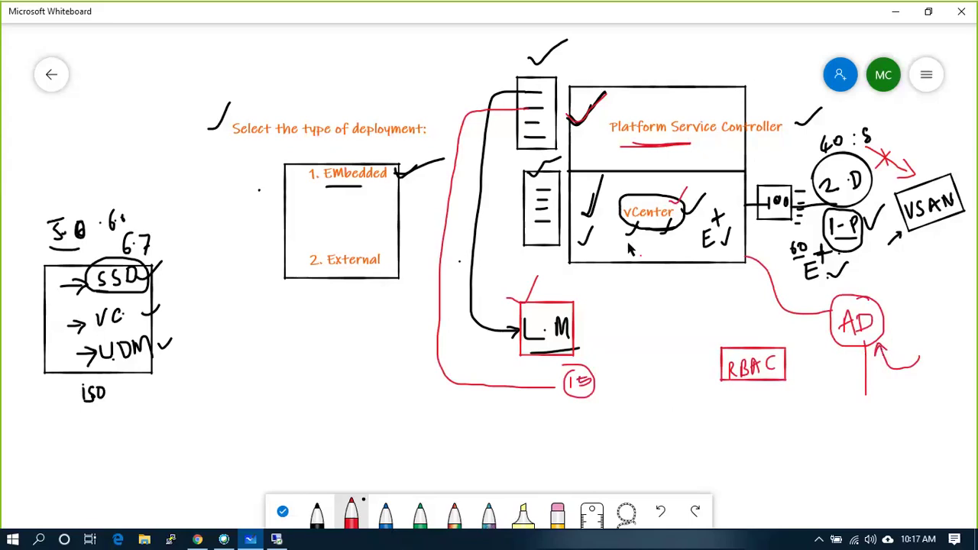
left_click_drag(628, 242, 655, 221)
left_click_drag(819, 313, 832, 310)
- Underline Platform Service Controller again, box the label under L·M, and bring up the ESXi VM list
left_click_drag(620, 149, 712, 146)
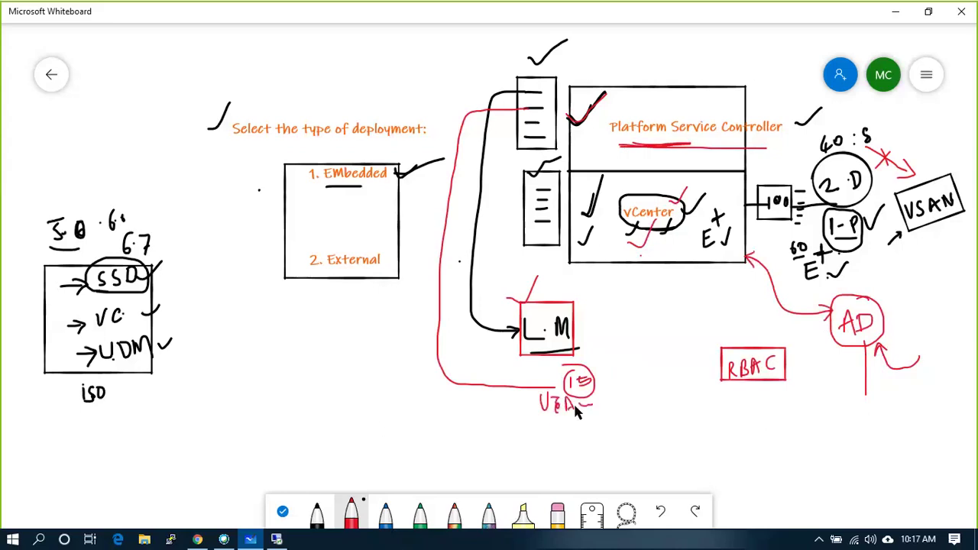
mouse_move(534, 418)
left_mouse_down()
mouse_move(605, 402)
mouse_move(533, 412)
left_mouse_up()
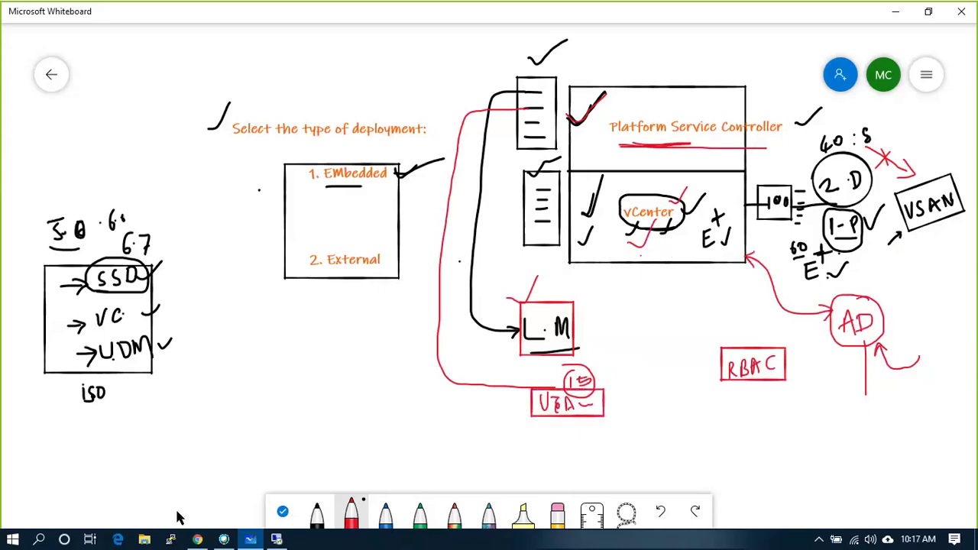
left_click(197, 539)
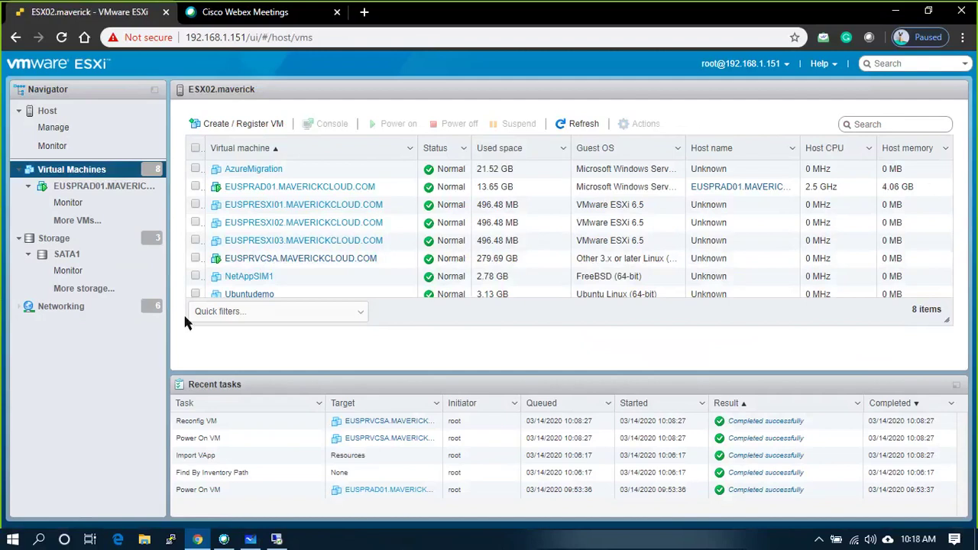
- Switch from the ESXi host client back to the Whiteboard diagram with Alt+Tab
key("alt+Tab")
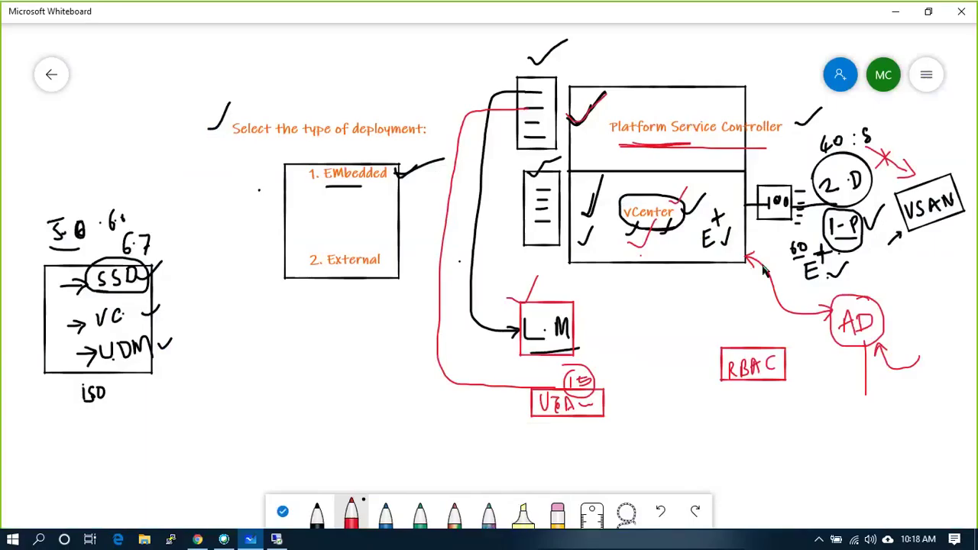
- Retrace the vCenter-to-AD arrow in red and add circled numbers 1, 2 and 3 beside L·M
mouse_move(749, 264)
left_mouse_down()
mouse_move(787, 306)
mouse_move(817, 319)
mouse_move(892, 313)
left_mouse_up()
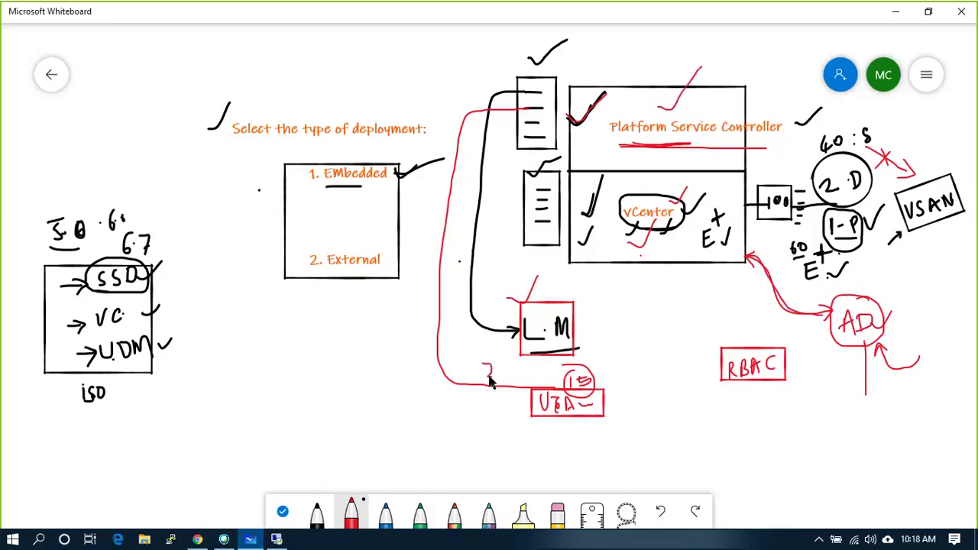
left_click_drag(486, 378, 495, 361)
mouse_move(483, 289)
left_mouse_down()
mouse_move(481, 312)
mouse_move(494, 312)
left_mouse_up()
left_click_drag(480, 369, 493, 383)
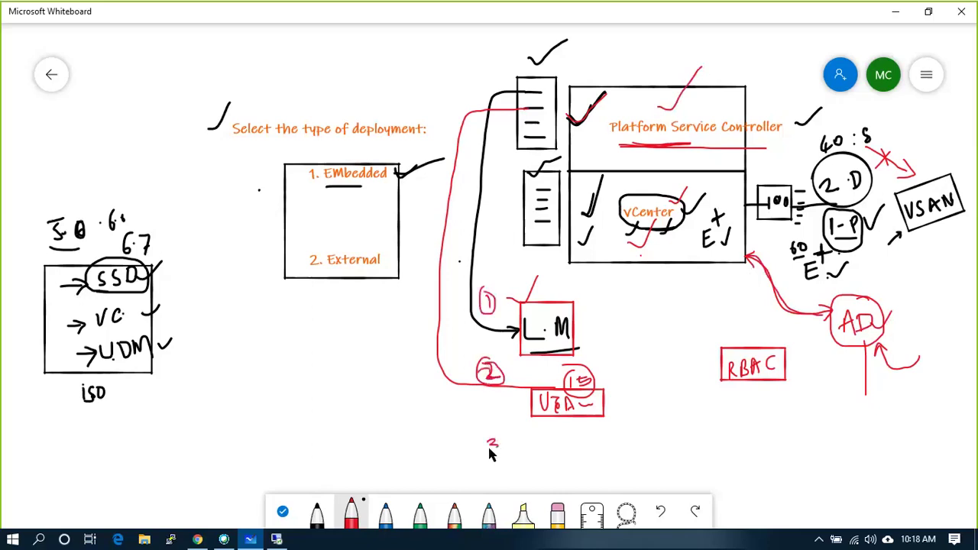
left_click_drag(492, 432, 495, 433)
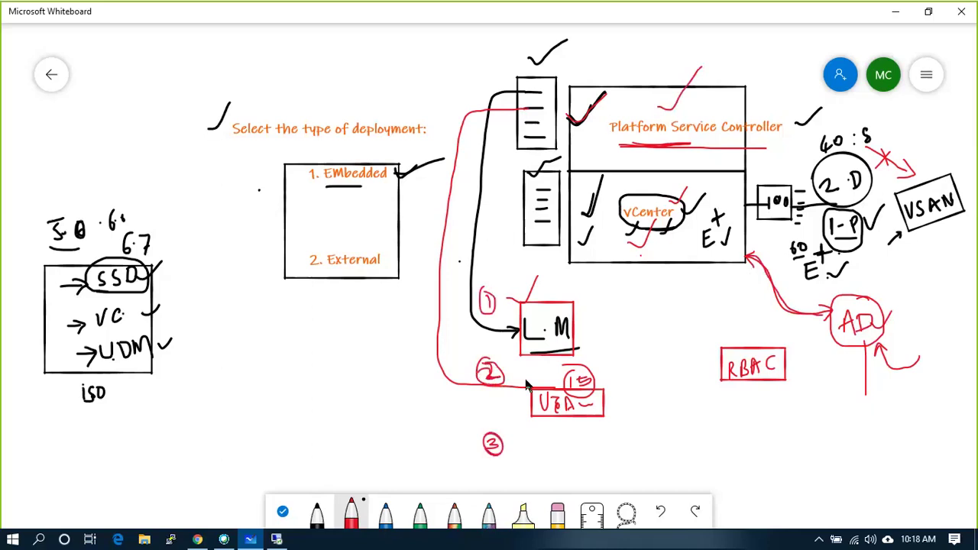
- Add a 'Cert mgmt' text box beside circled 3, box it in red, and tick the PSC box
right_click(519, 451)
left_click(531, 416)
type("Cert")
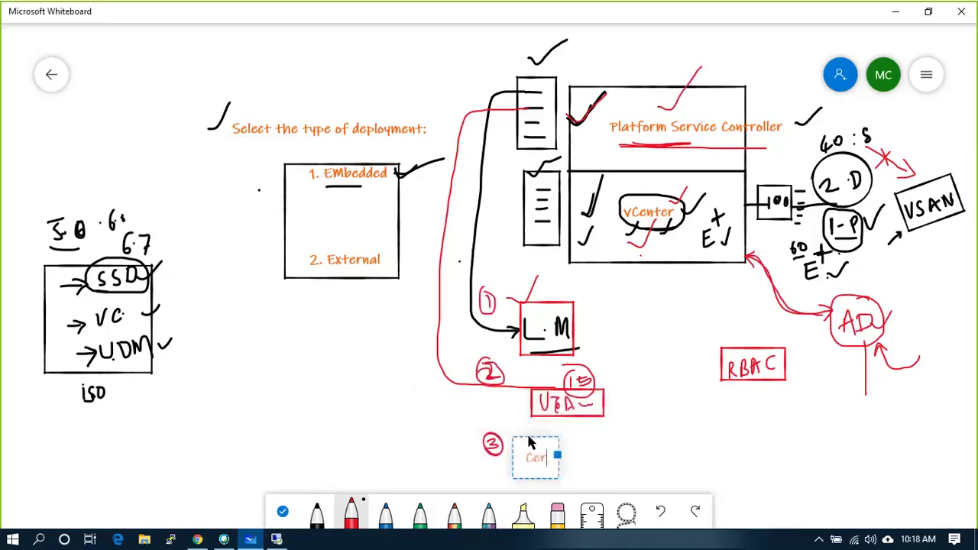
type(" mgmt")
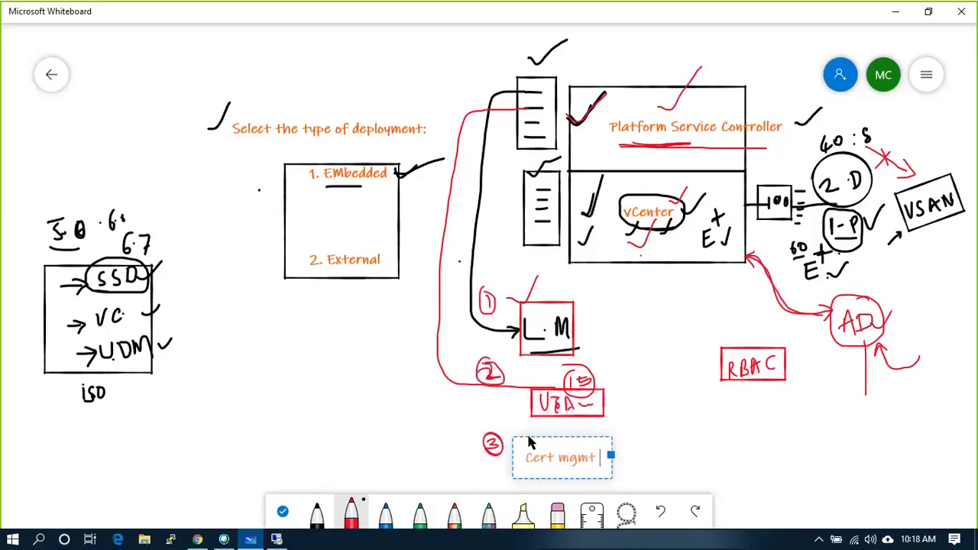
left_click(518, 446)
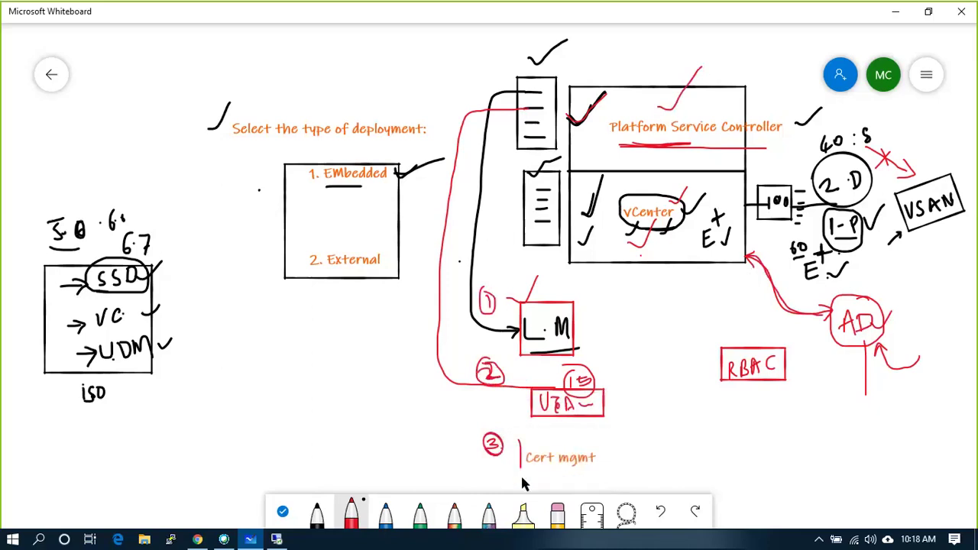
mouse_move(522, 479)
left_mouse_down()
mouse_move(599, 478)
mouse_move(601, 441)
mouse_move(521, 439)
left_mouse_up()
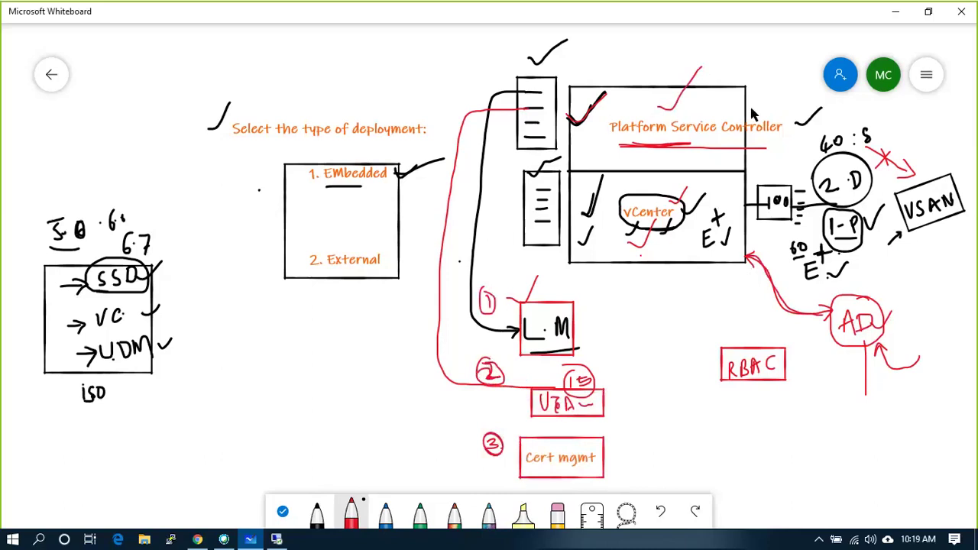
left_click_drag(745, 99, 768, 84)
- Draw a red line down from vCenter and list VSAW, DS, HA, DRS and FT
left_click_drag(664, 231, 670, 318)
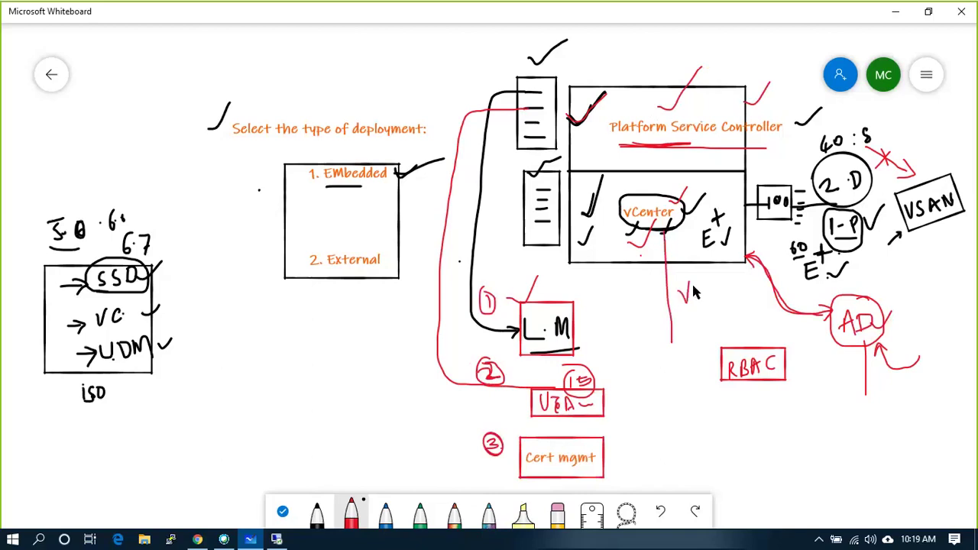
left_click_drag(721, 292, 730, 282)
mouse_move(689, 321)
left_mouse_down()
mouse_move(690, 336)
mouse_move(710, 333)
left_mouse_up()
left_click_drag(671, 362, 673, 412)
mouse_move(673, 398)
left_mouse_down()
mouse_move(673, 411)
mouse_move(688, 412)
left_mouse_up()
left_click_drag(697, 391, 692, 413)
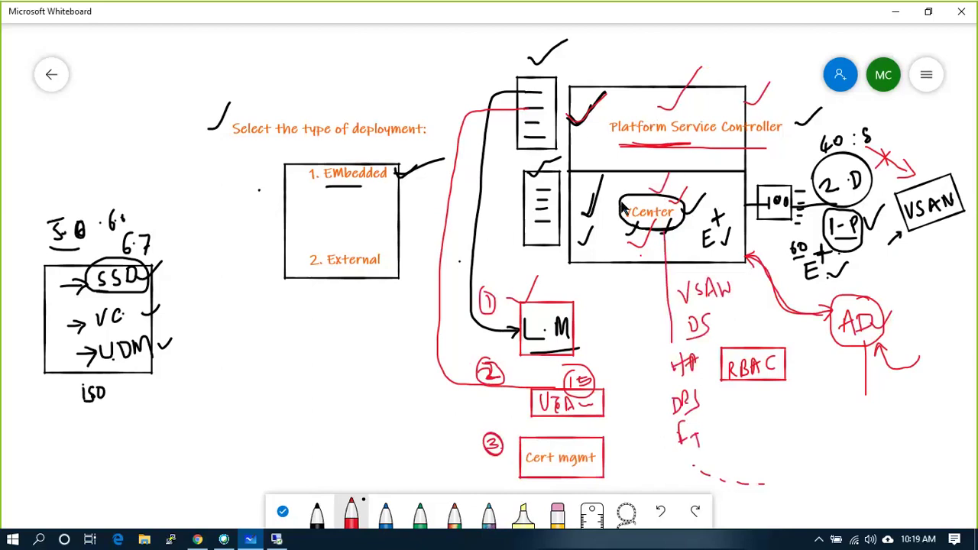
- Circle 1. EMbedded in red and mark it with a circled 1
mouse_move(340, 187)
left_mouse_down()
mouse_move(397, 161)
mouse_move(316, 156)
mouse_move(342, 186)
left_mouse_up()
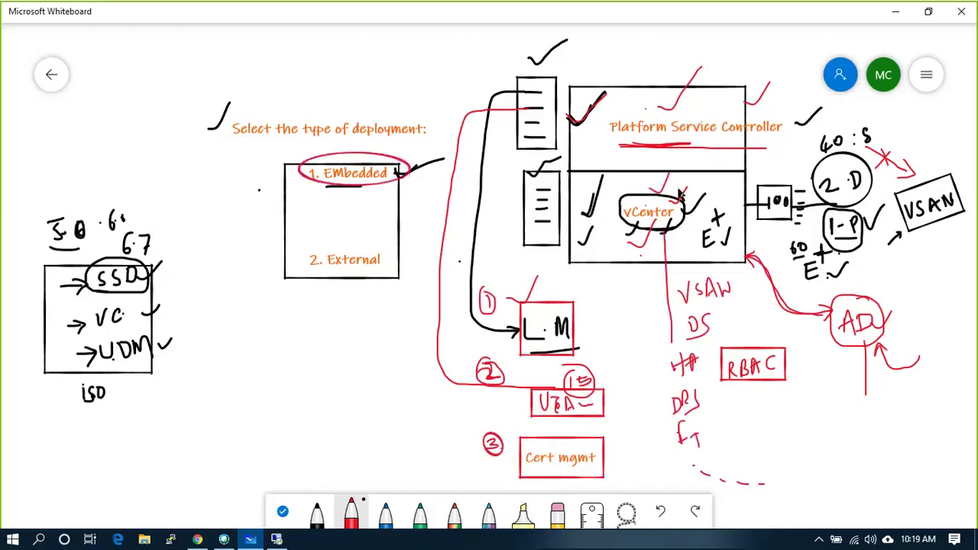
mouse_move(416, 144)
left_mouse_down()
mouse_move(417, 161)
mouse_move(416, 143)
left_mouse_up()
key("alt+Tab")
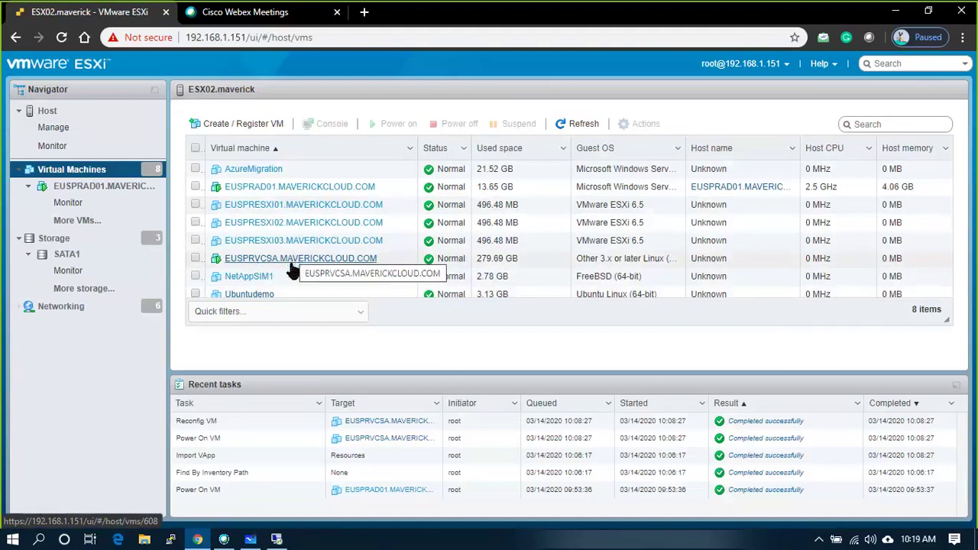
key("alt+Tab")
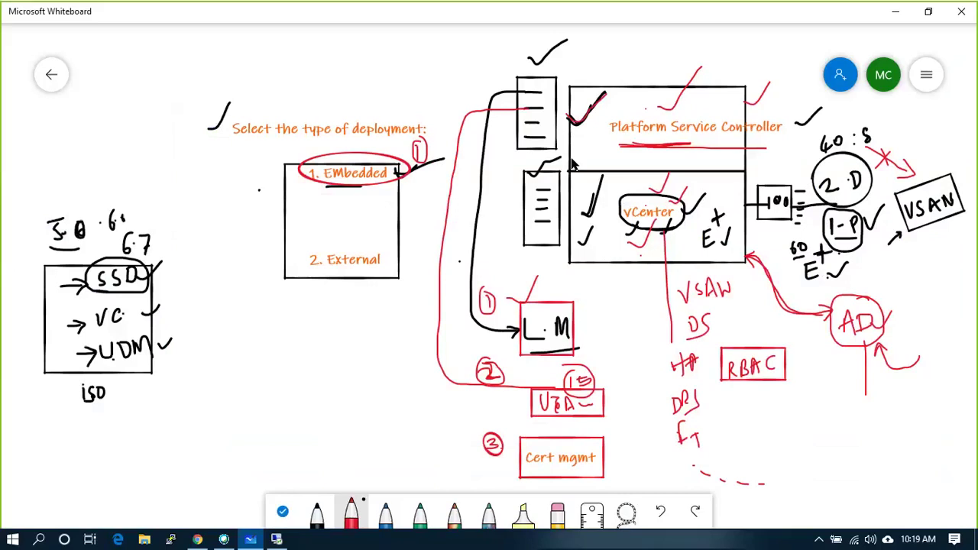
- Circle 2. External in red, with linked PSC and VC boxes, a brace and a tick
mouse_move(300, 260)
left_mouse_down()
mouse_move(344, 280)
mouse_move(377, 255)
mouse_move(356, 245)
left_mouse_up()
mouse_move(367, 314)
left_mouse_down()
mouse_move(308, 361)
mouse_move(368, 315)
left_mouse_up()
mouse_move(309, 387)
left_mouse_down()
mouse_move(312, 426)
mouse_move(373, 404)
mouse_move(312, 390)
mouse_move(350, 414)
left_mouse_up()
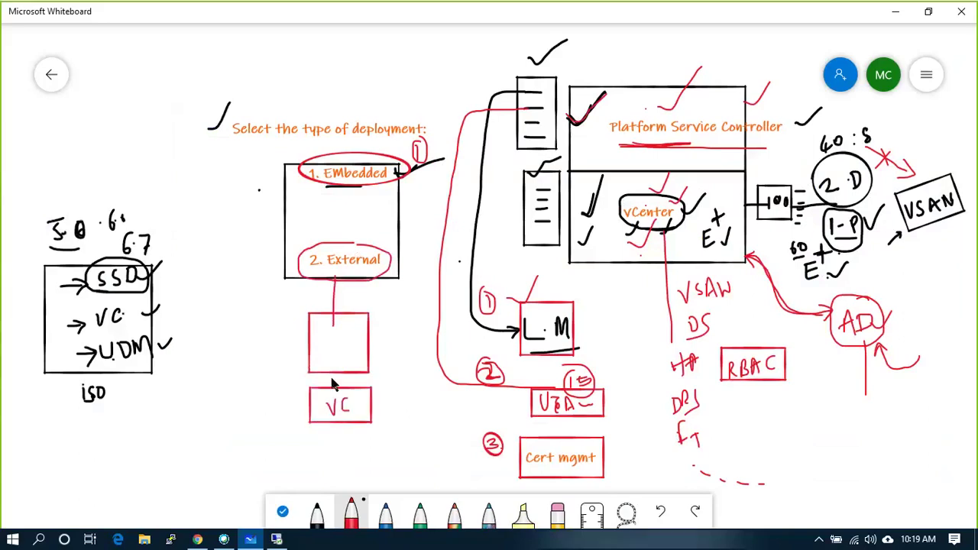
mouse_move(325, 342)
left_mouse_down()
mouse_move(327, 361)
mouse_move(356, 362)
mouse_move(352, 385)
mouse_move(357, 374)
left_mouse_up()
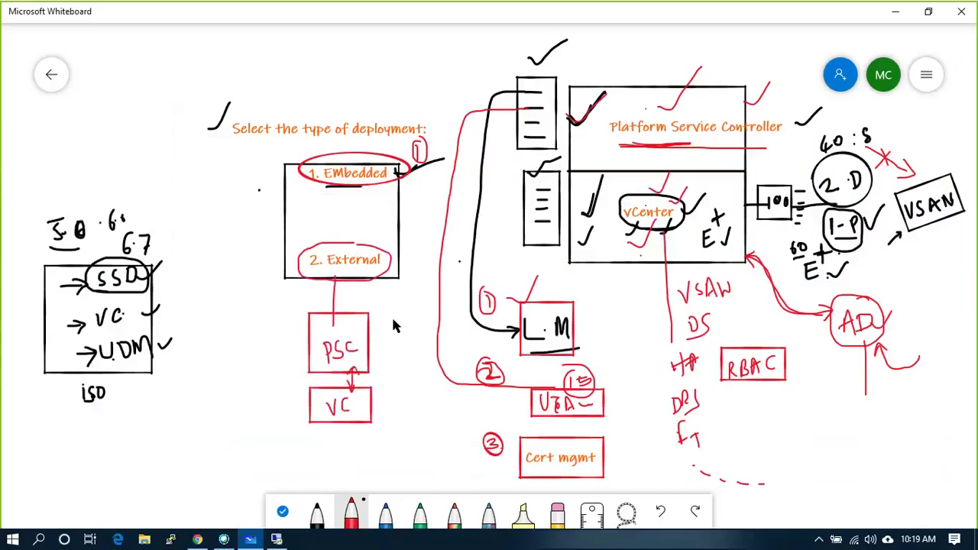
left_click_drag(392, 344, 397, 408)
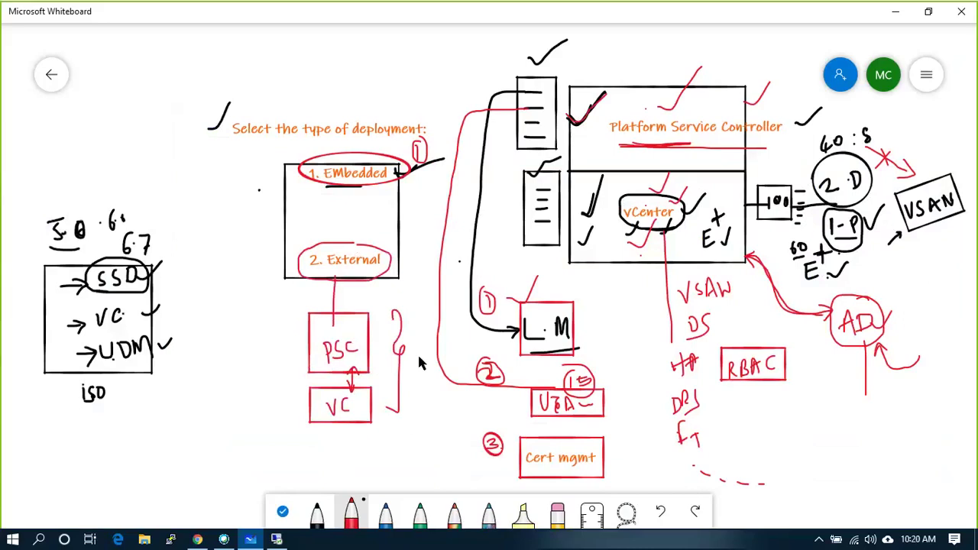
left_click_drag(361, 243, 374, 215)
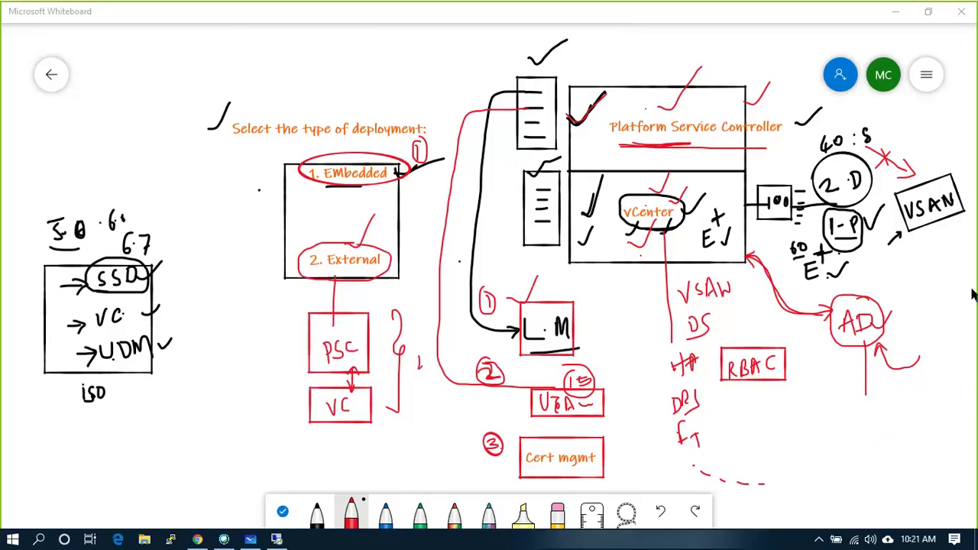
- Zoom the canvas out to fit the whole diagram, then bring up the remote vCenter installer
scroll(350, 395, "down", 1)
scroll(351, 395, "down", 2)
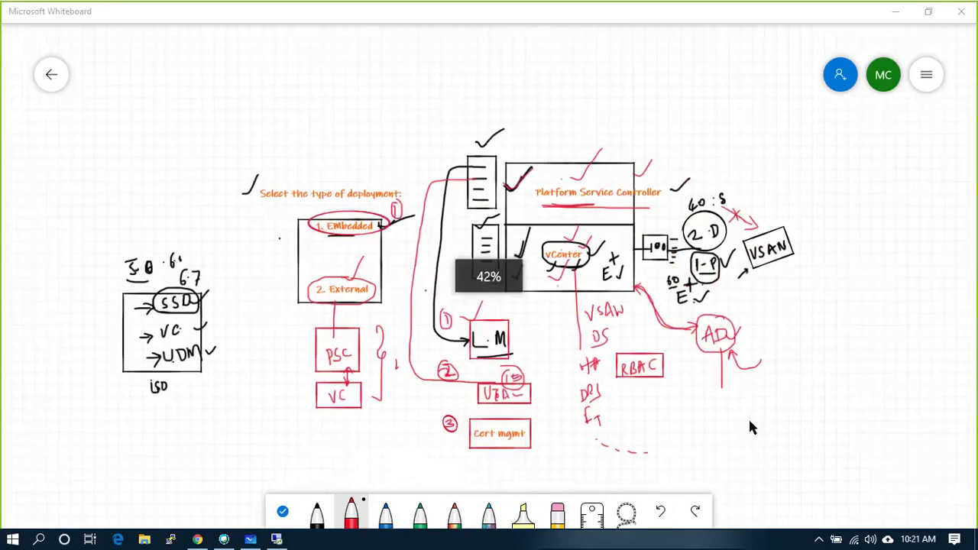
scroll(748, 419, "up", 2)
scroll(748, 418, "up", 1)
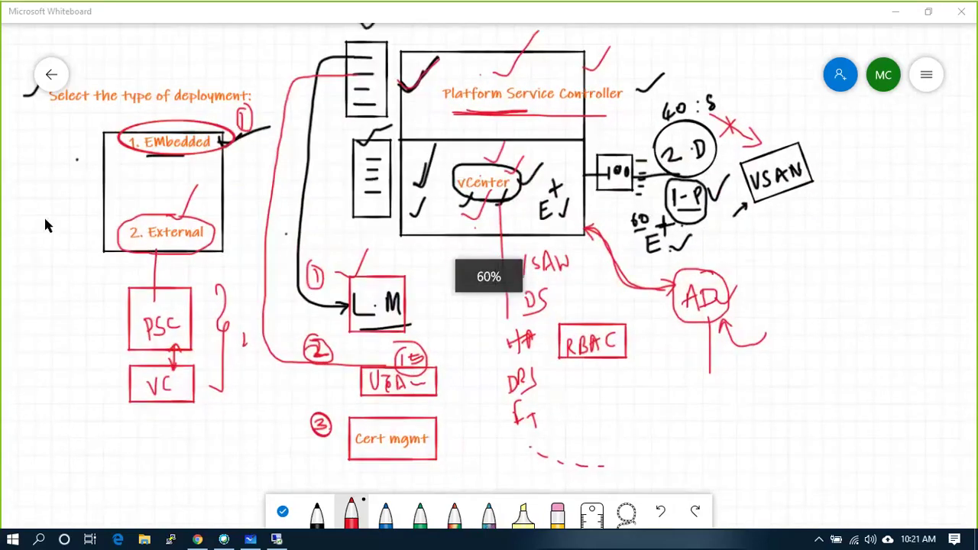
scroll(43, 215, "down", 3)
scroll(307, 290, "up", 1)
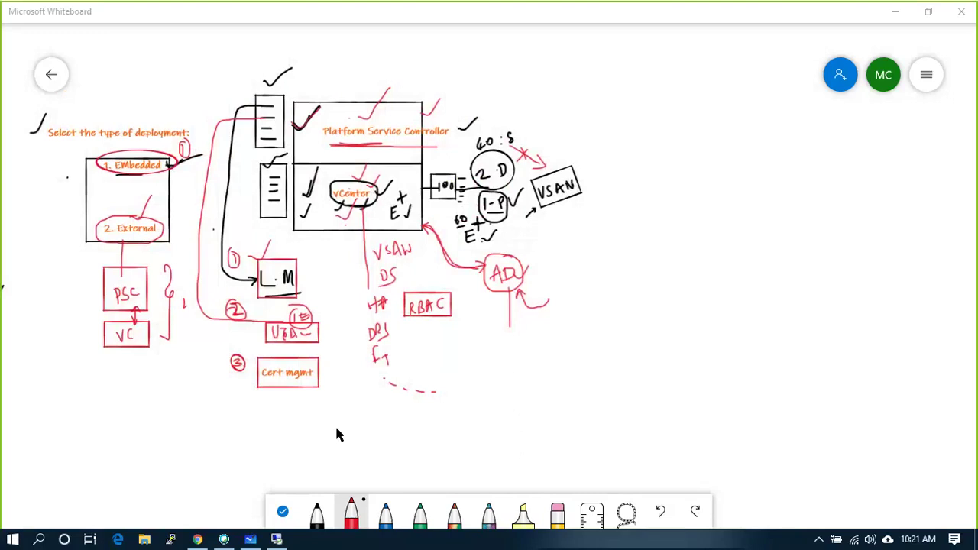
left_click(275, 541)
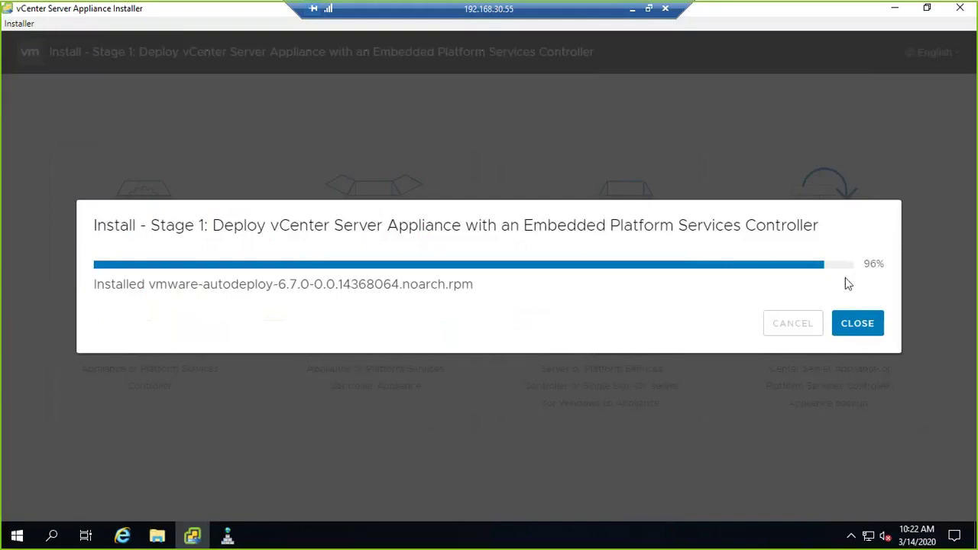
- Check the 96% installer progress and DNS Manager records, then minimize the remote session
double_click(882, 264)
left_click(227, 537)
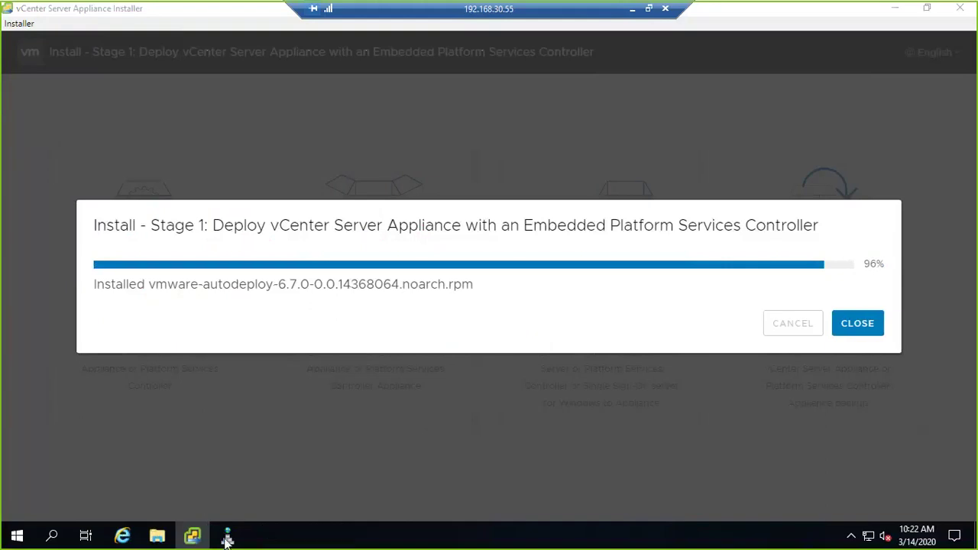
left_click(227, 537)
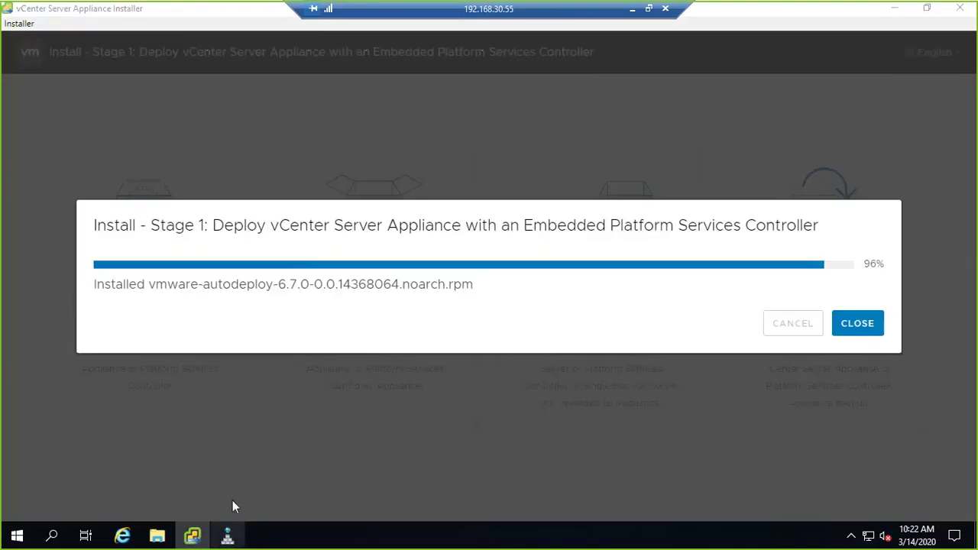
key("alt+Tab")
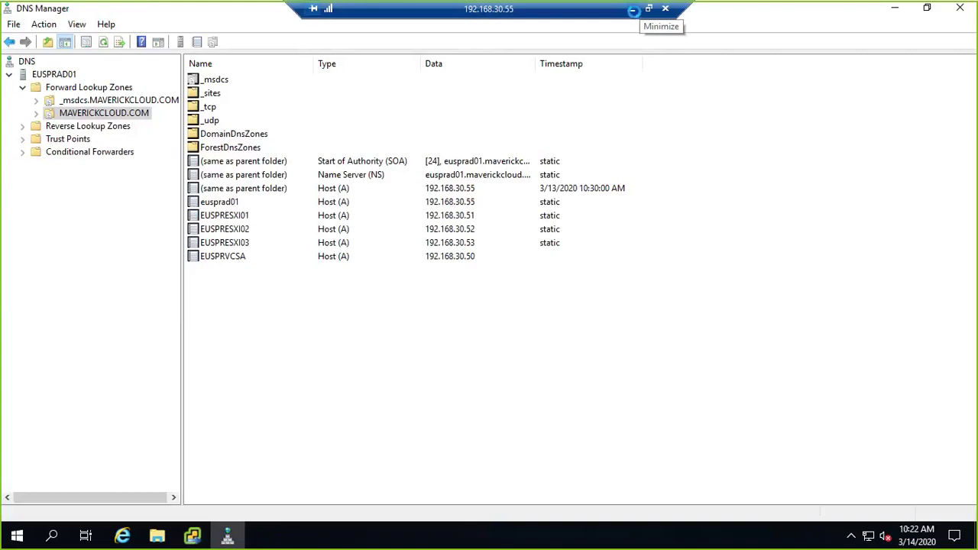
left_click(633, 10)
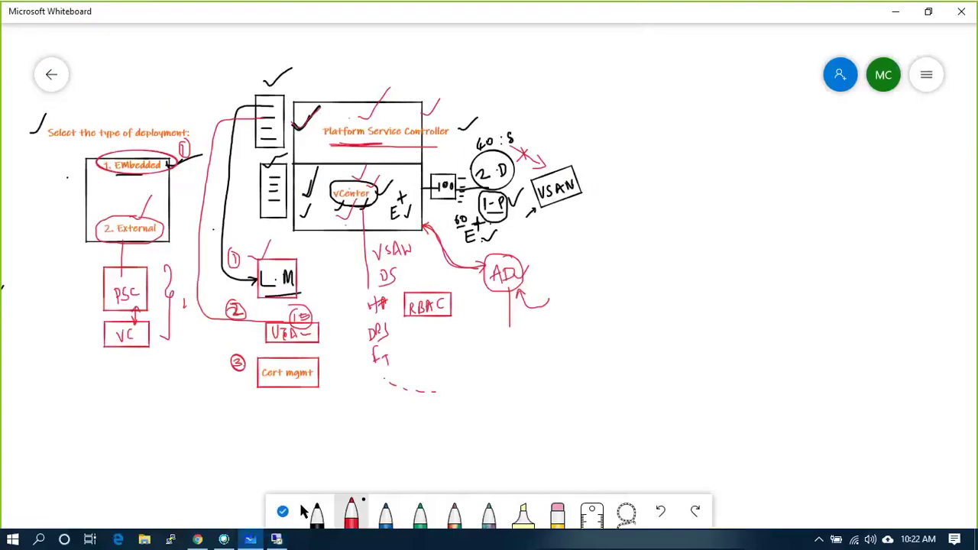
- Open the EUSPRVCSA console in the ESXi Host Client, then close it back to the summary
left_click(197, 539)
left_click(313, 260)
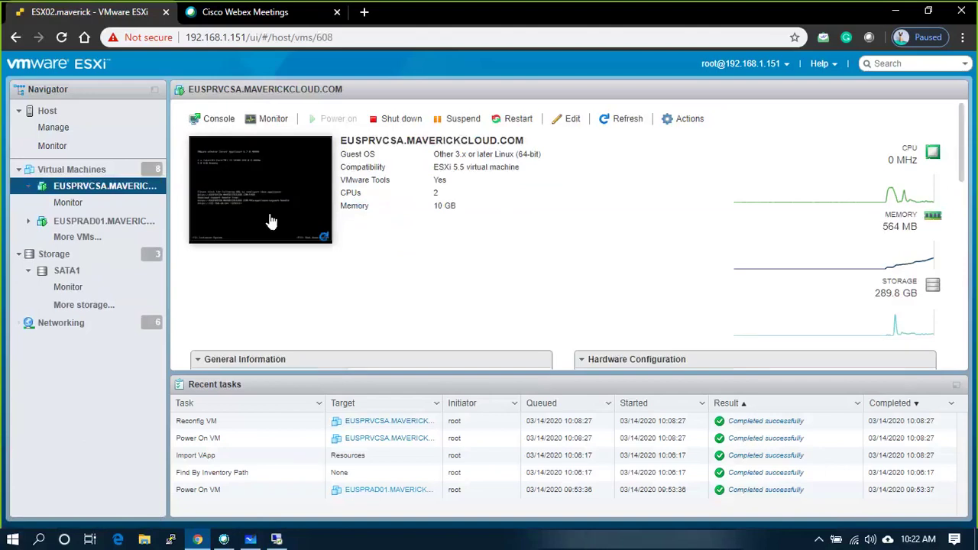
left_click(270, 220)
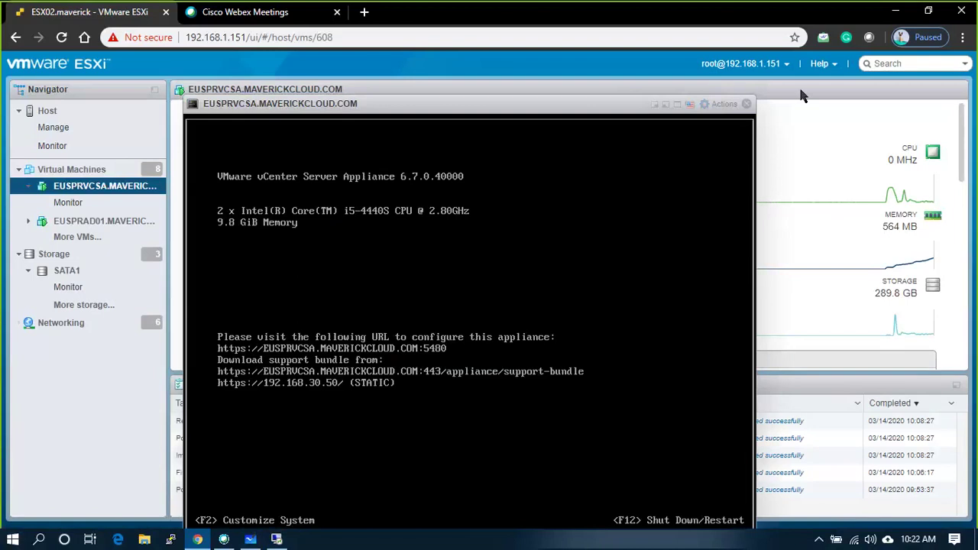
left_click(746, 104)
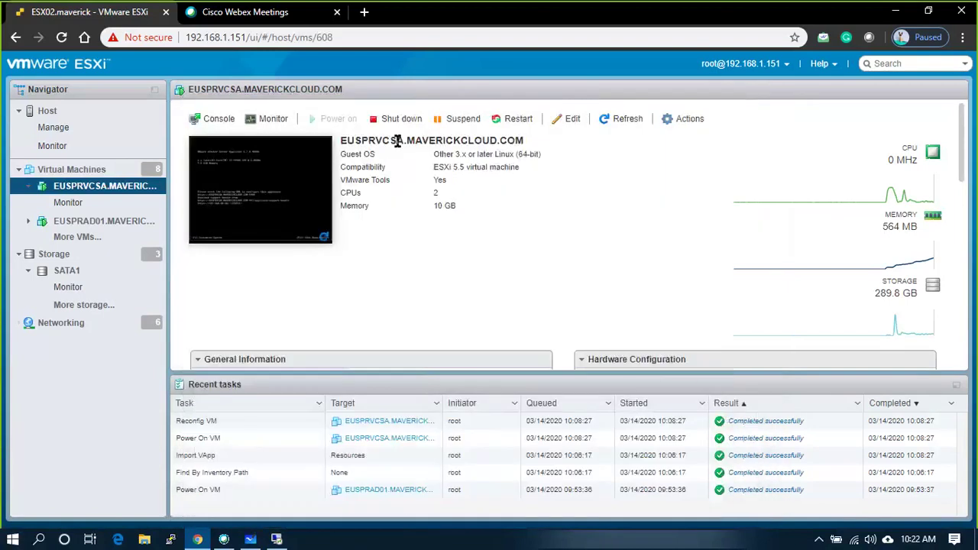
- Select the VM's full host name, then return to the remote installer
left_click_drag(524, 141, 347, 140)
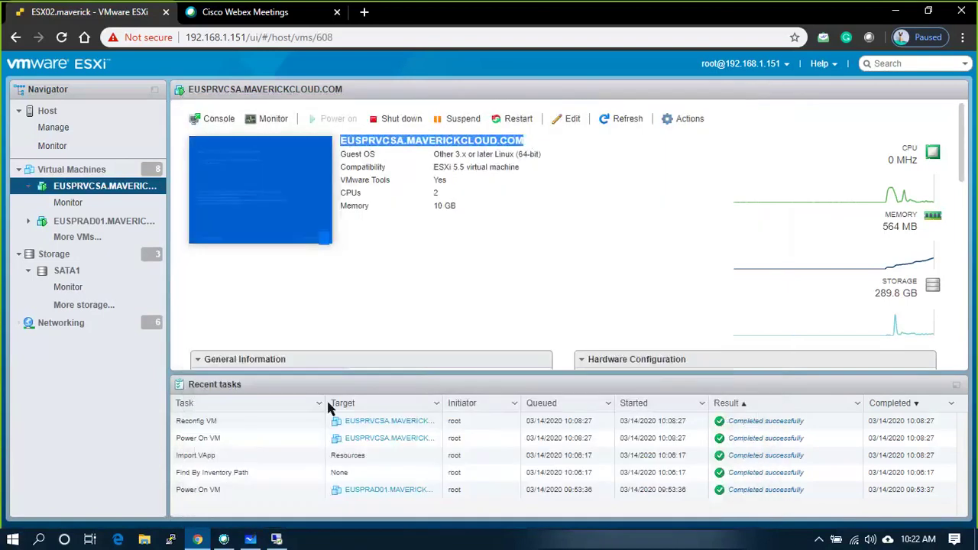
left_click(384, 295)
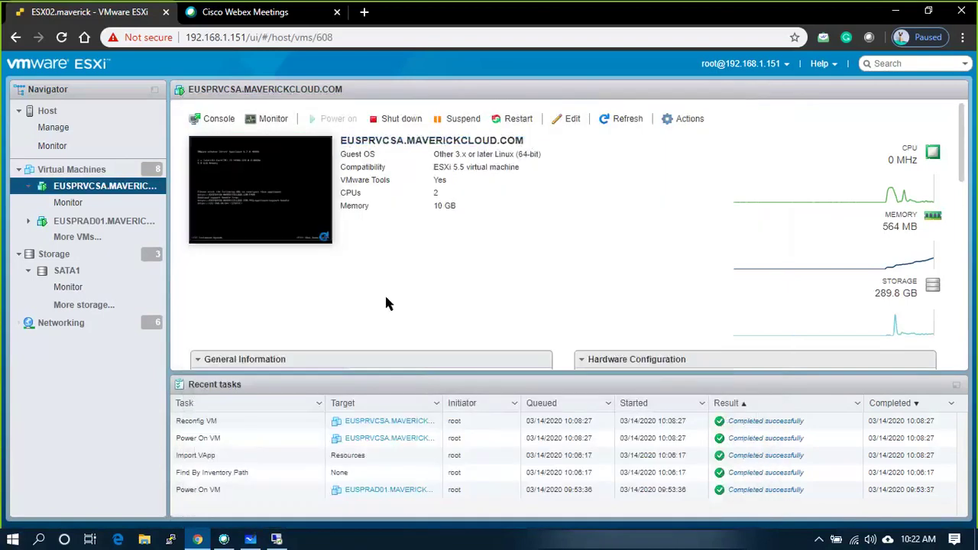
left_click(275, 539)
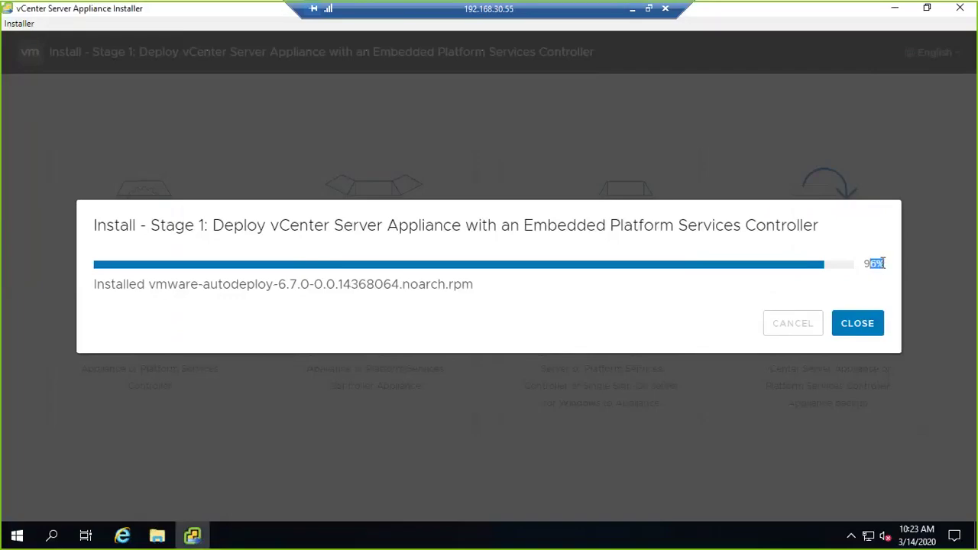
- Let Stage 1 reach 100% until the embedded-PSC deployment success message appears
left_click(749, 328)
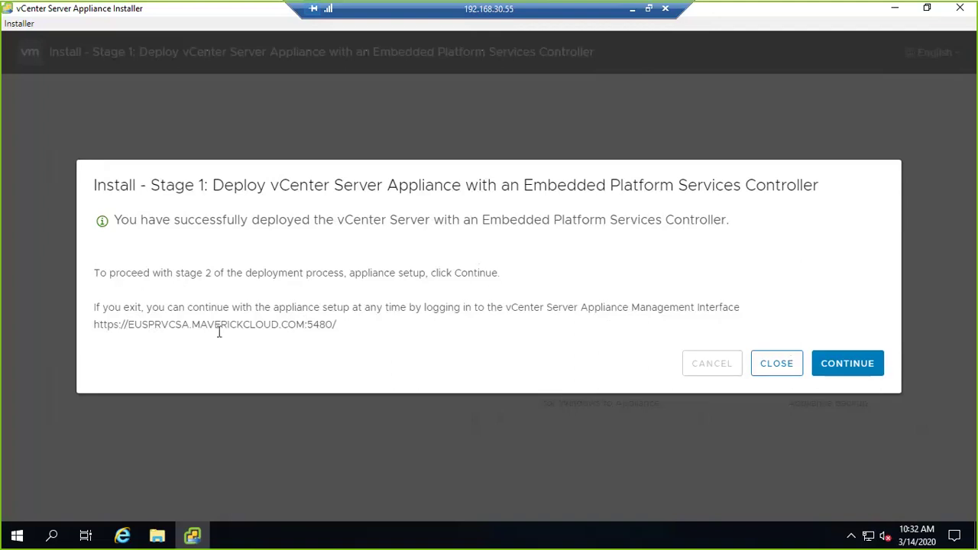
- Continue to Stage 2, restore the installer window, and advance past the Introduction page
left_click(847, 374)
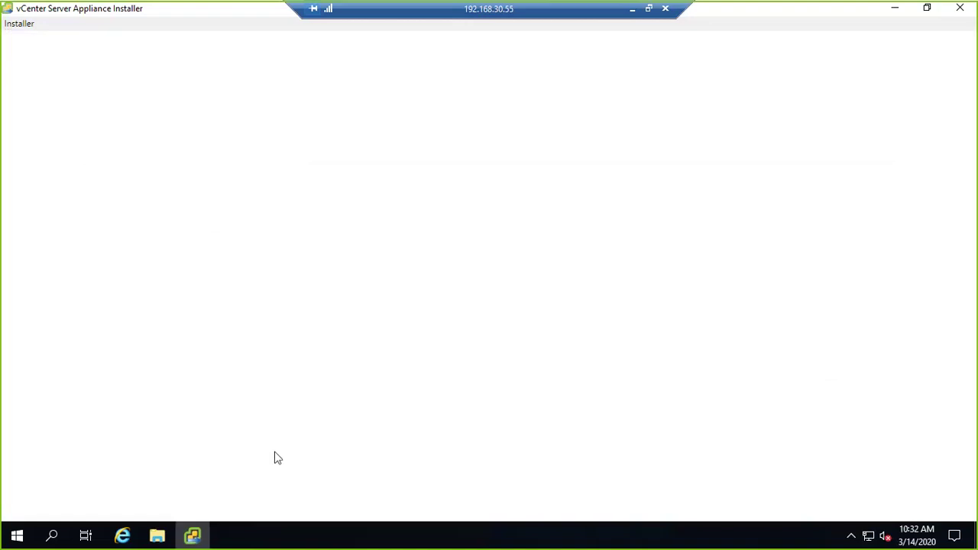
left_click(191, 537)
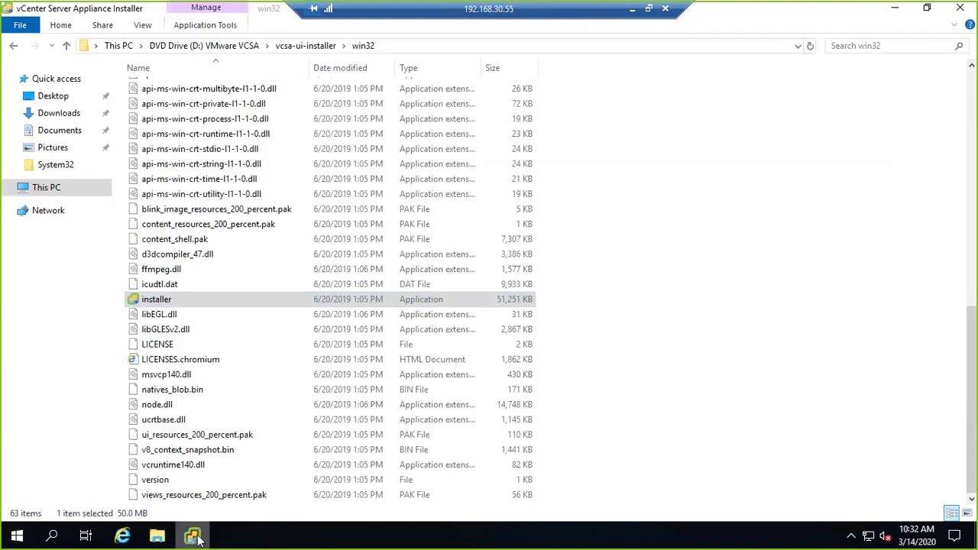
left_click(194, 538)
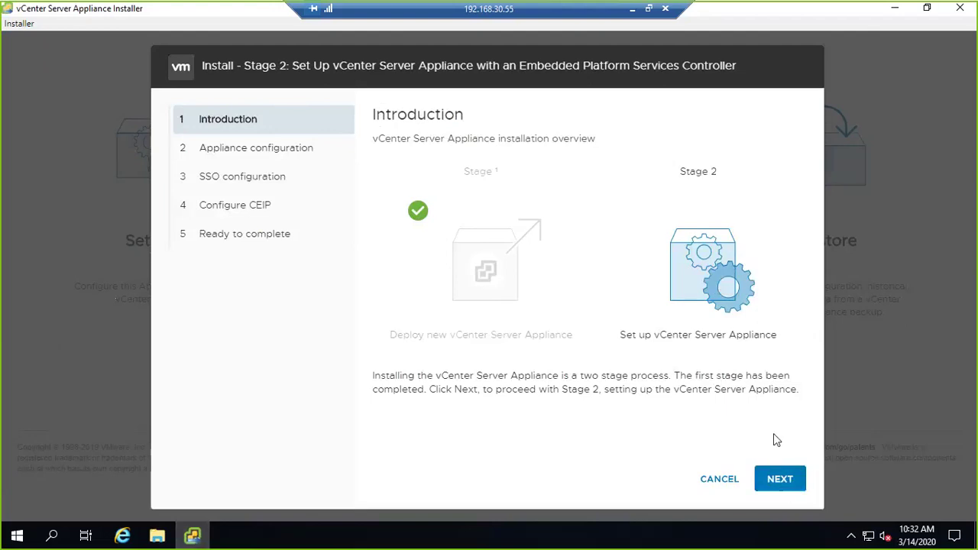
left_click(779, 480)
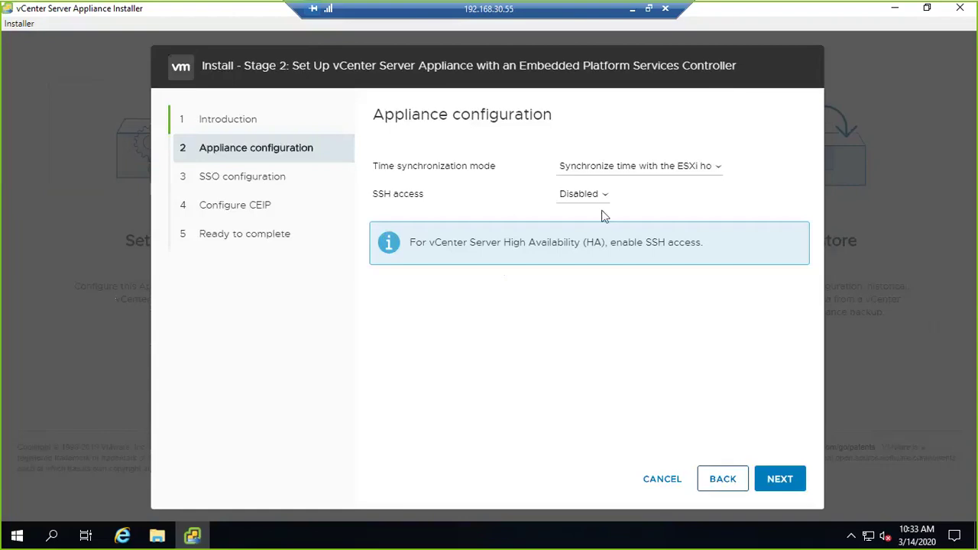
- Keep time synced with the ESXi host, enable SSH access, and accept the IP change warning
left_click(679, 172)
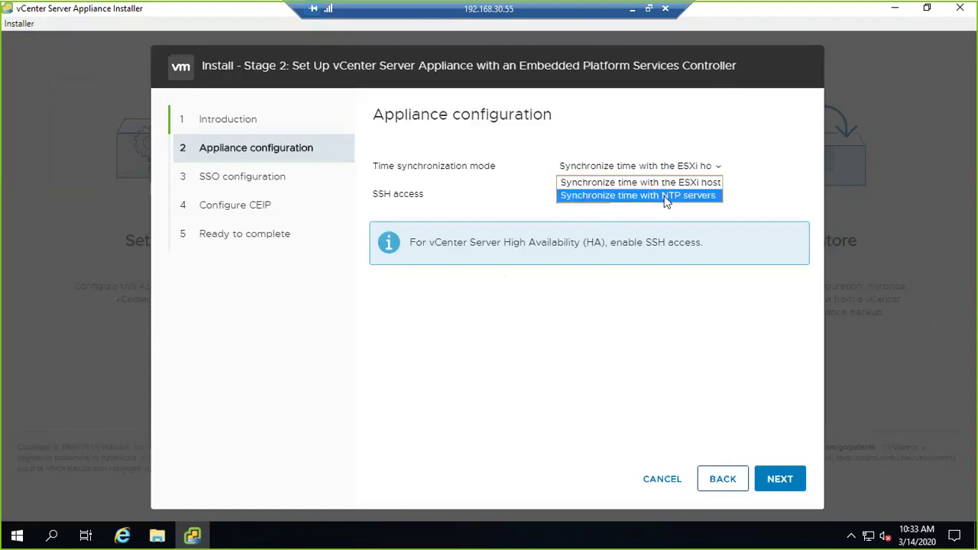
key("Escape")
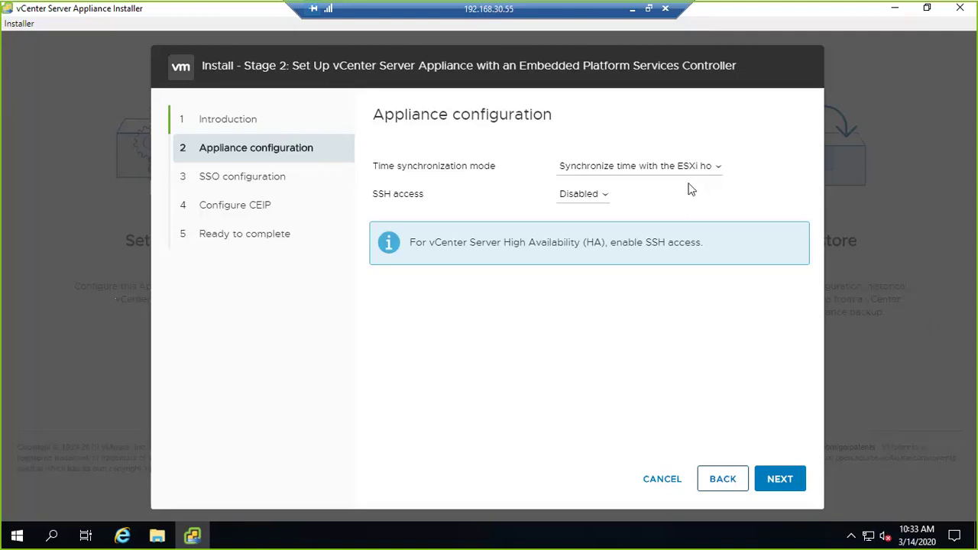
left_click(586, 197)
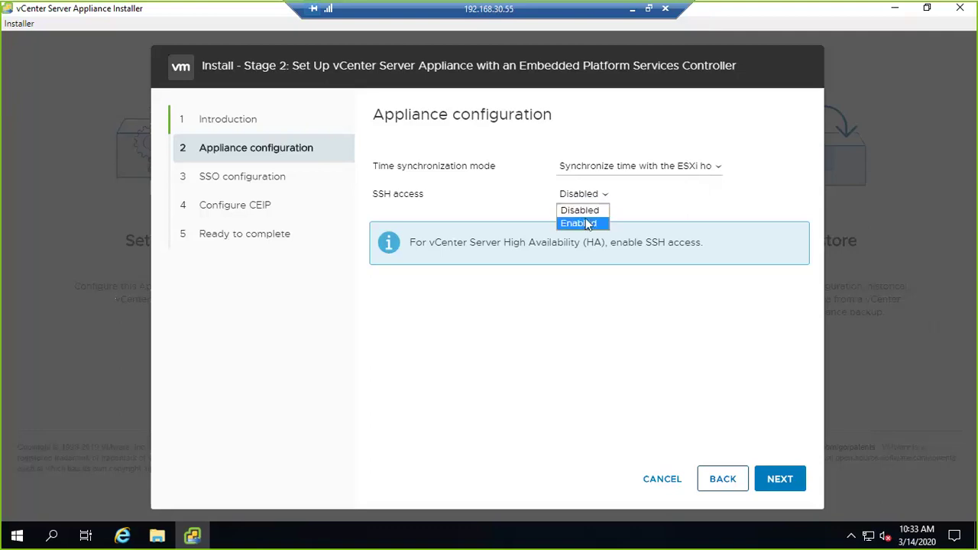
left_click(585, 223)
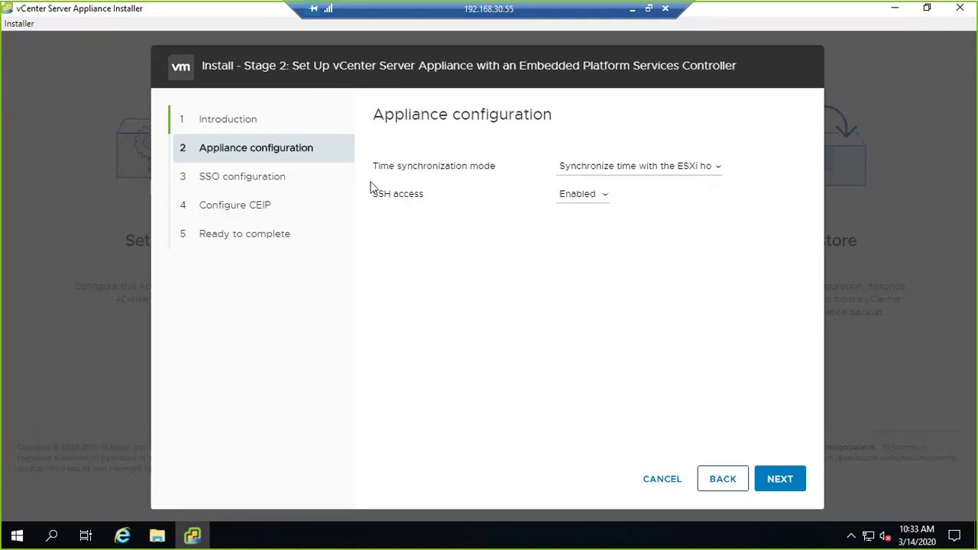
left_click(791, 480)
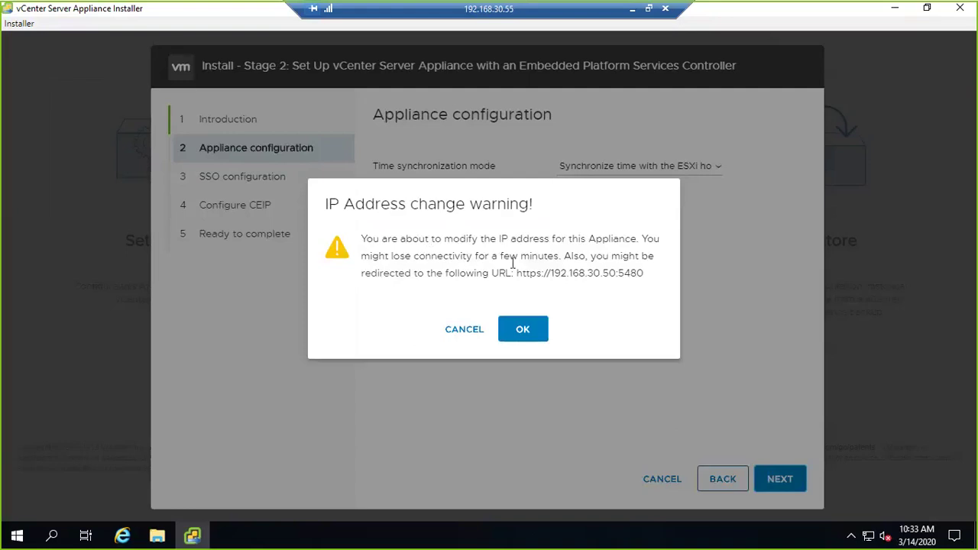
left_click(527, 331)
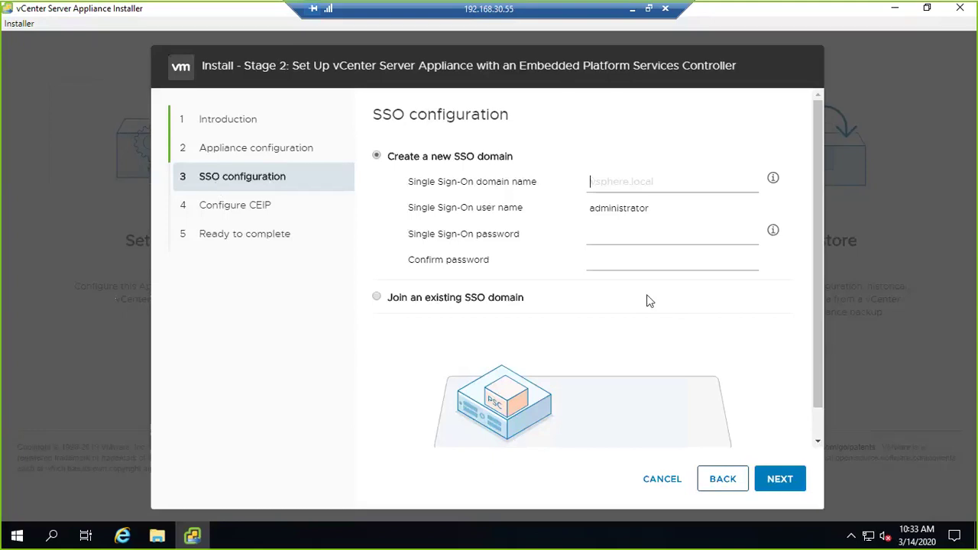
- Create SSO domain vsphere.local, enter and confirm the administrator password, and continue
type("vsphere.local")
left_click(619, 239)
type("VMware1!")
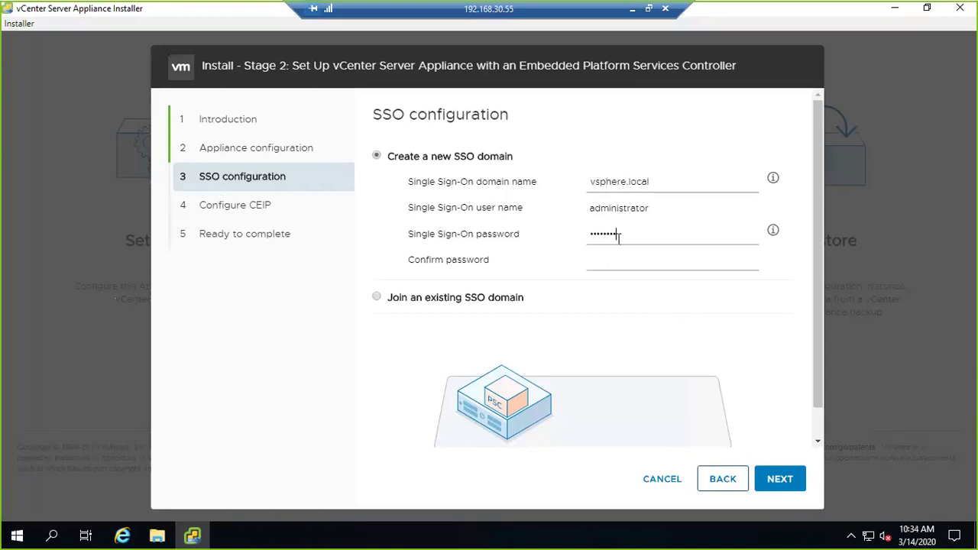
key("Tab")
type("VMware1!!")
left_click(770, 485)
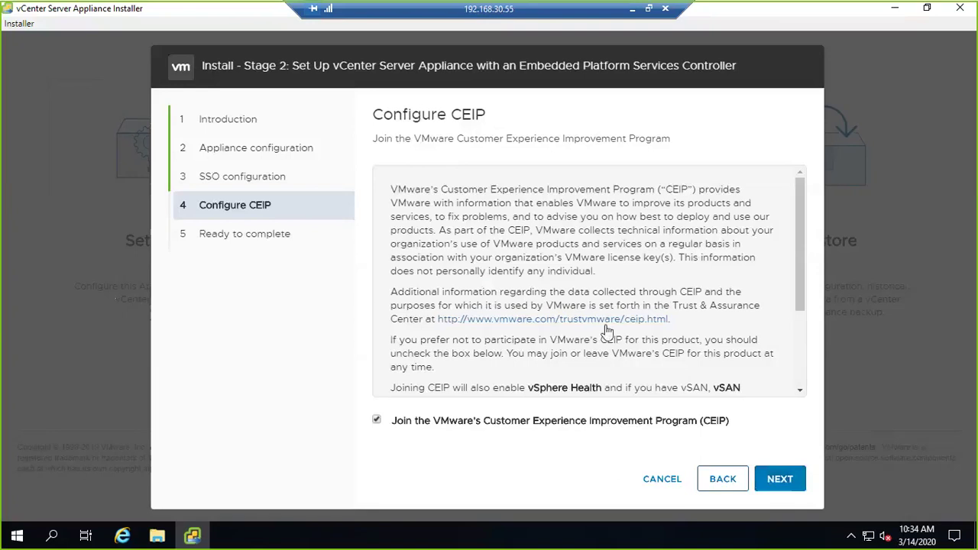
- Opt out of the Customer Experience Improvement Program and continue to the summary
scroll(606, 330, "down", 3)
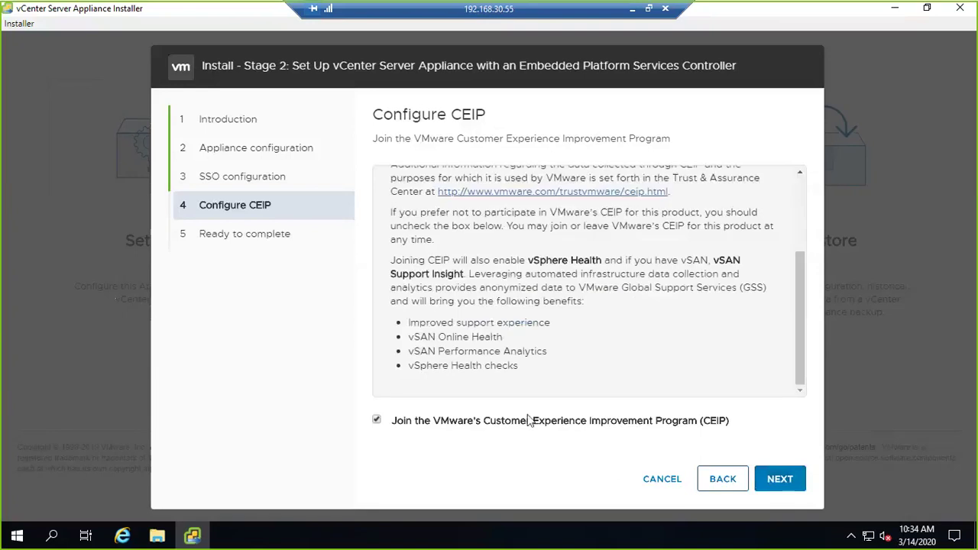
left_click(377, 421)
left_click(779, 478)
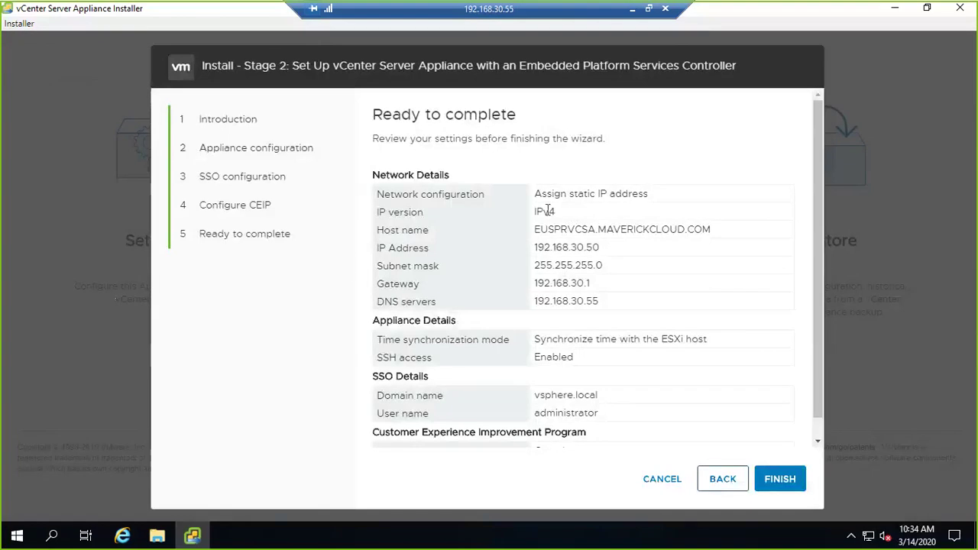
- Review the host name, IP address and SSO user name on Ready to complete, then finish
left_click_drag(538, 228, 683, 249)
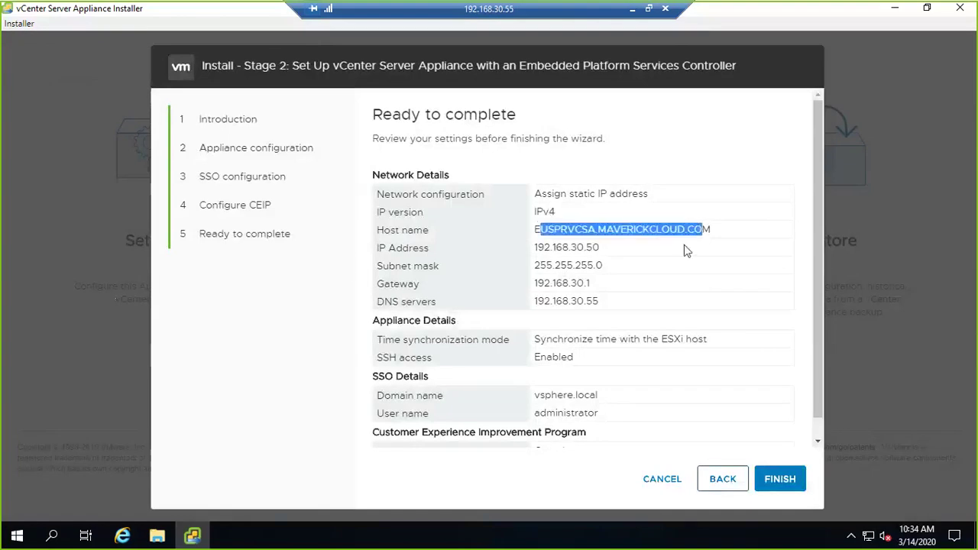
left_click_drag(562, 248, 586, 249)
left_click_drag(569, 301, 593, 321)
left_click(580, 321)
scroll(581, 321, "down", 1)
left_click_drag(574, 393, 611, 404)
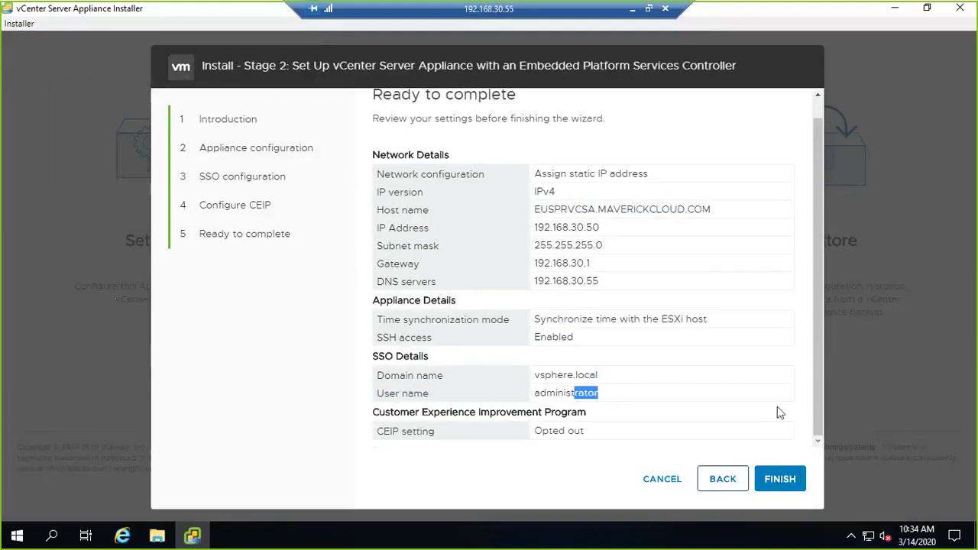
left_click(802, 481)
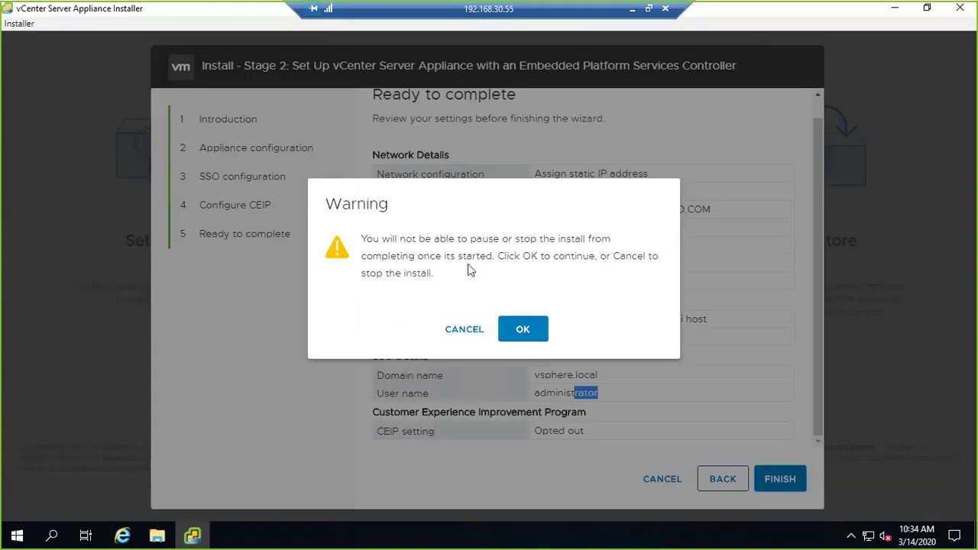
- Confirm the no-pause install warning and, once Stage 2 reaches 100%, open the getting started page
left_click(536, 330)
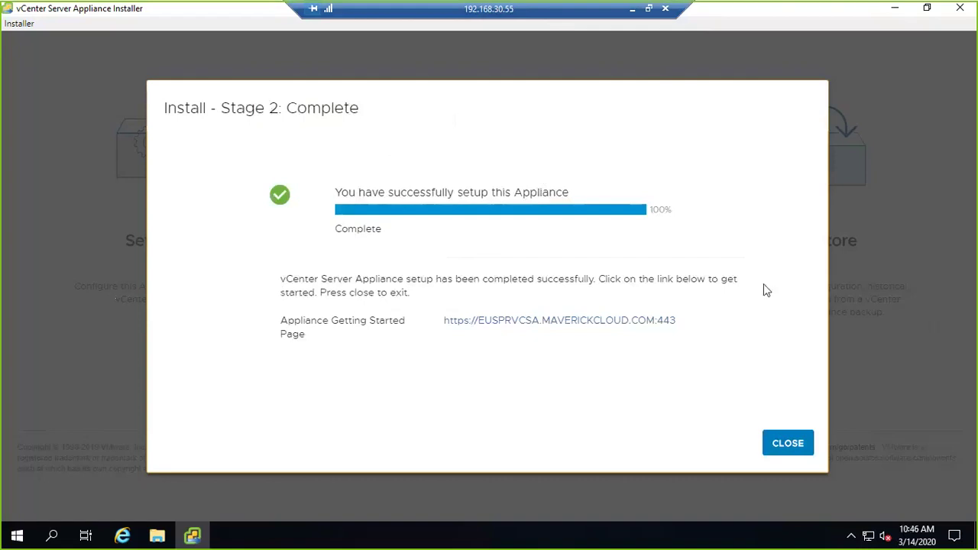
left_click(557, 326)
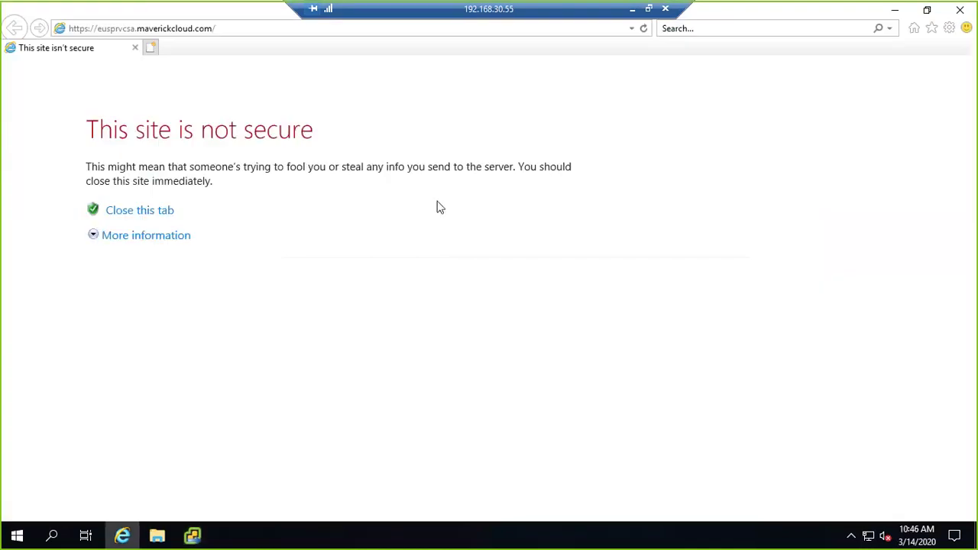
- Bypass the certificate warning, launch the HTML5 vSphere Client, and close the finished installer
left_click(95, 234)
left_click(177, 324)
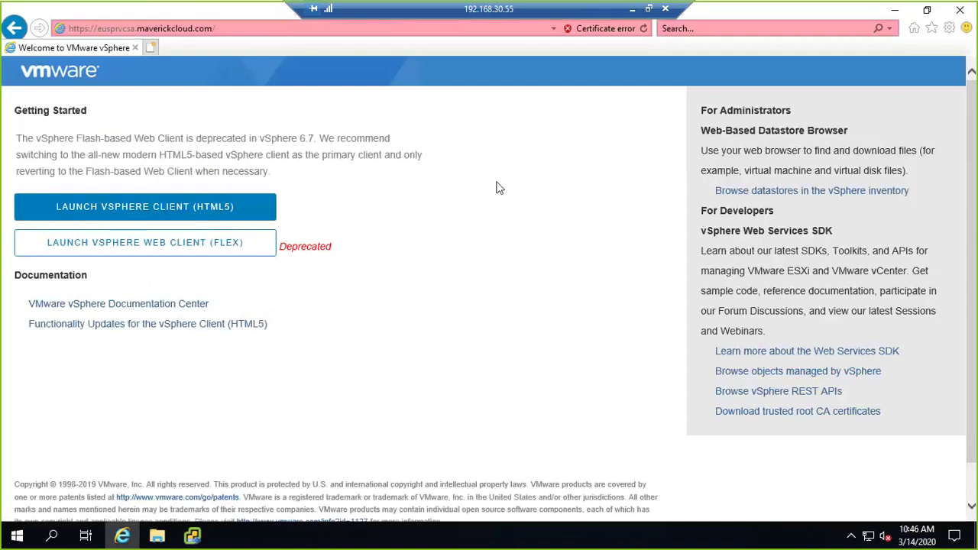
left_click(169, 211)
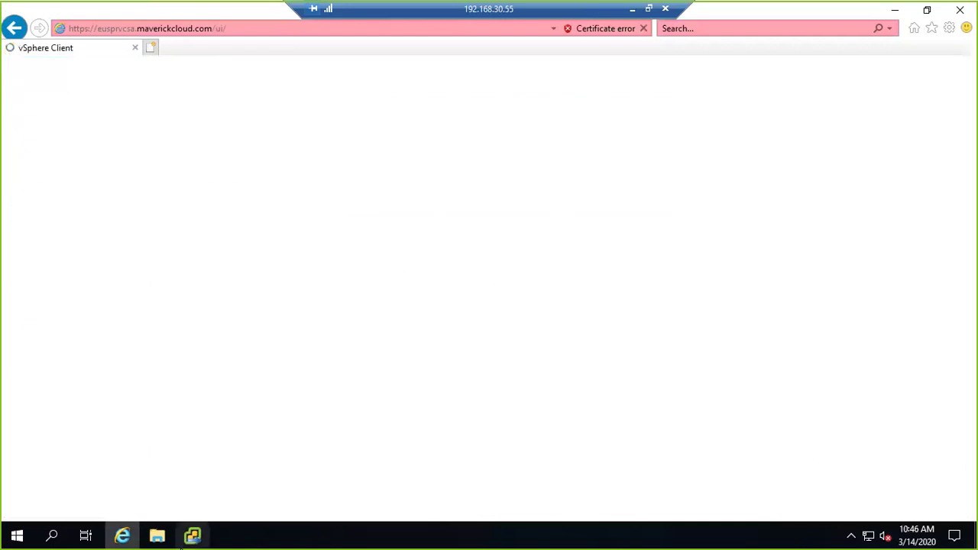
left_click(191, 536)
left_click(783, 445)
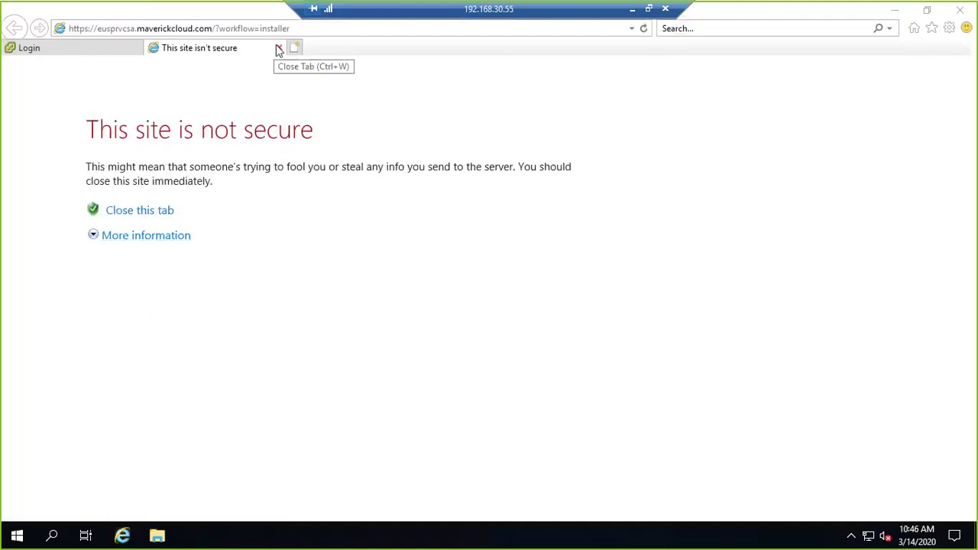
- Log in to the vSphere Client with the SSO administrator account and its password
left_click(109, 50)
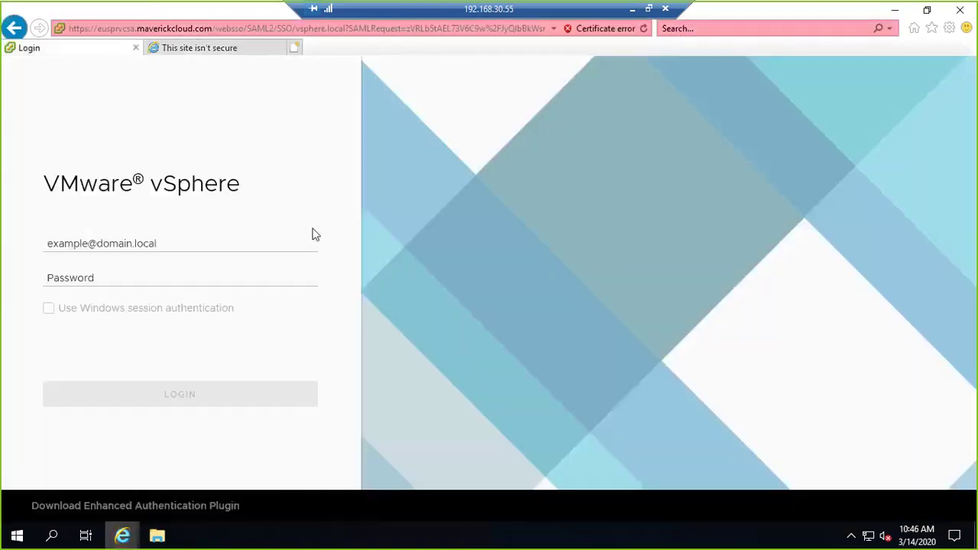
left_click(197, 239)
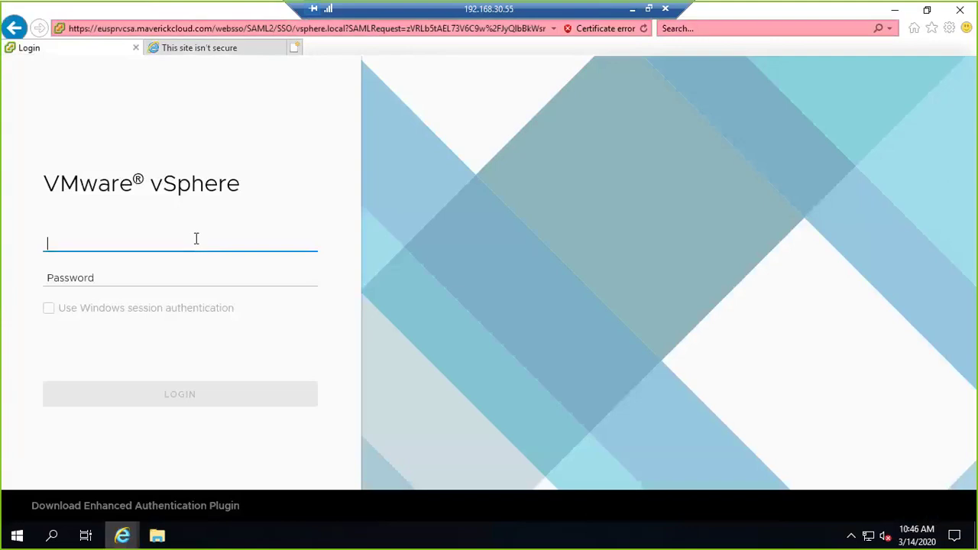
type("Administrat")
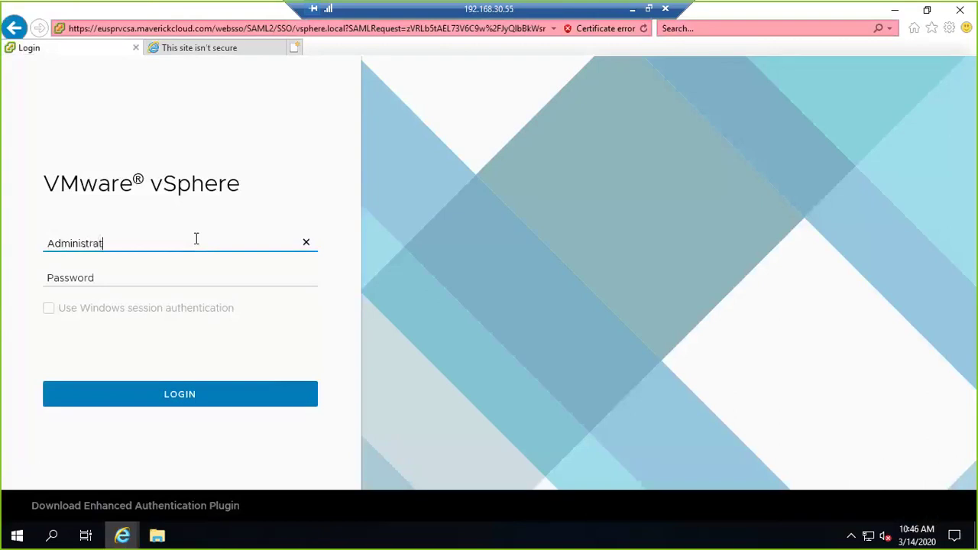
type("or@vsphere.local")
key("Tab")
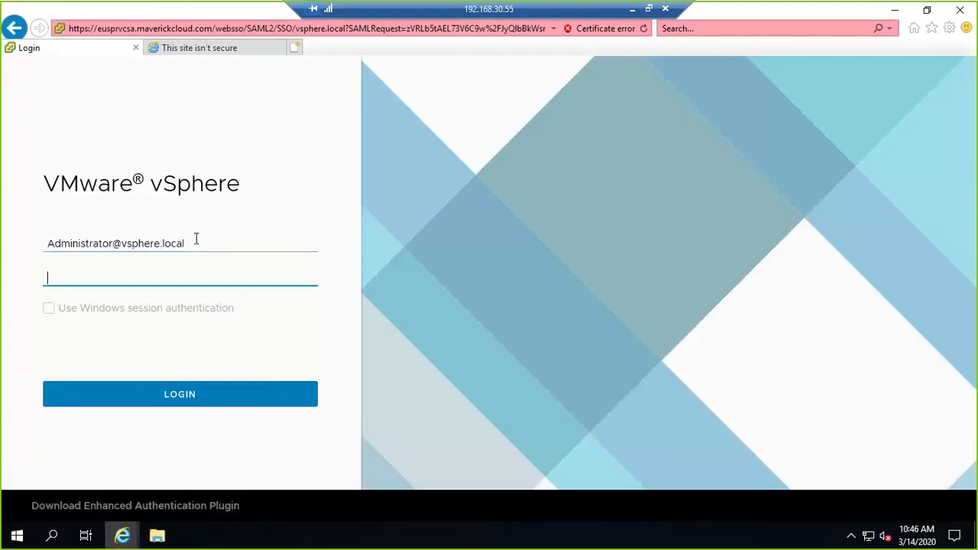
type("*********")
key("Return")
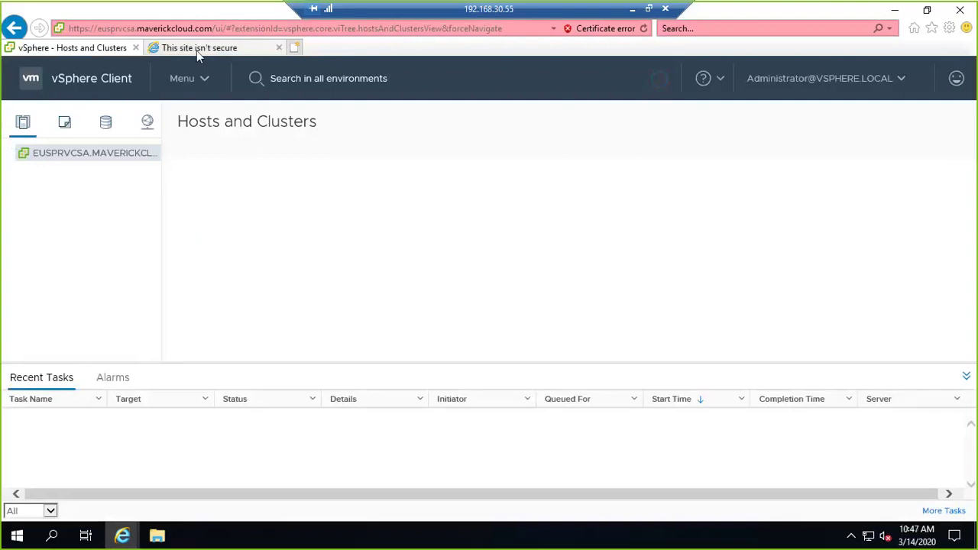
- Close the insecure-site tab and collapse the Recent Tasks panel
left_click(279, 47)
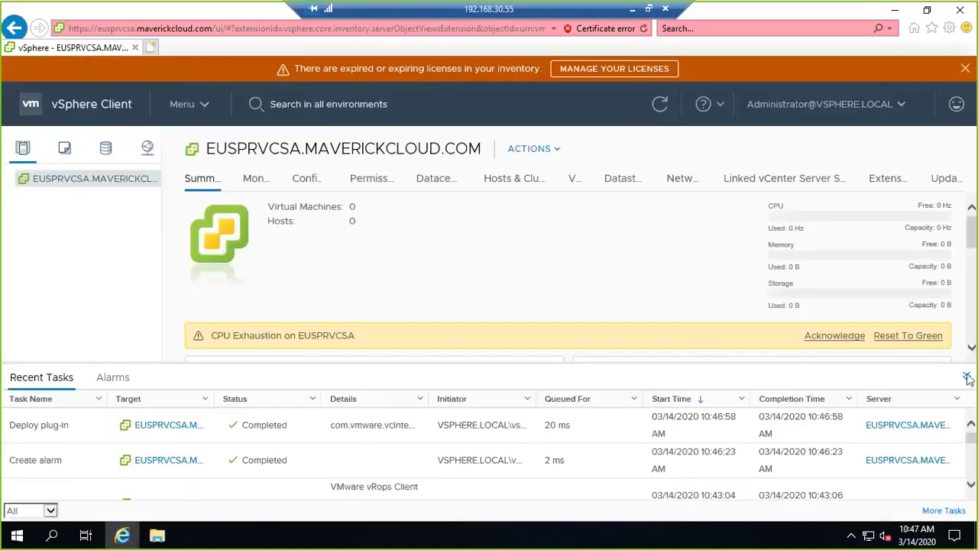
left_click(965, 375)
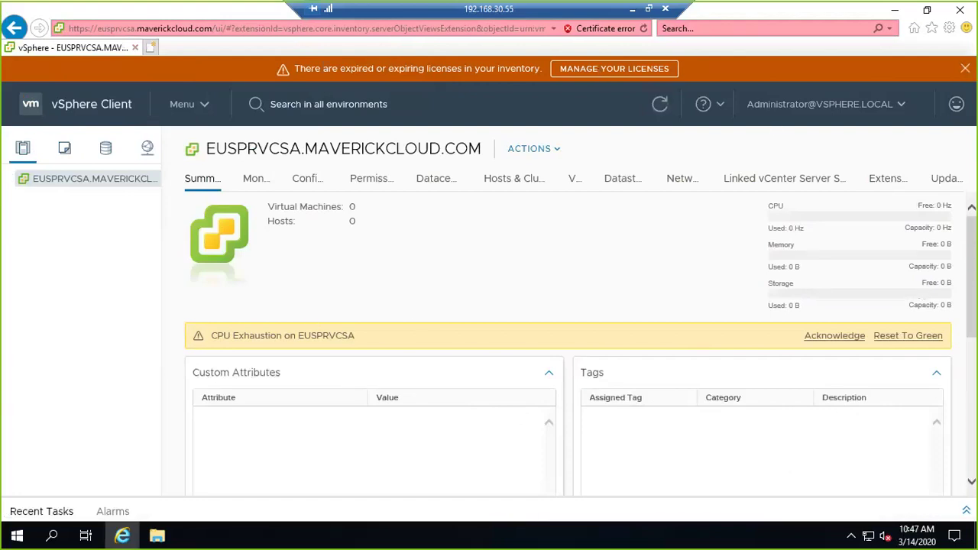
left_click_drag(298, 68, 520, 68)
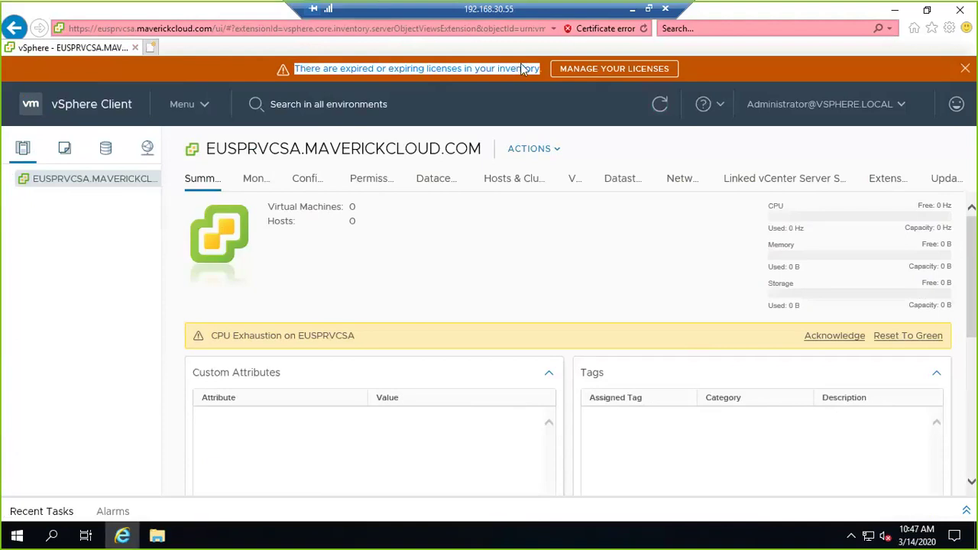
- Dismiss the licence banner, widen the navigator, and acknowledge the CPU Exhaustion alert
left_click(965, 70)
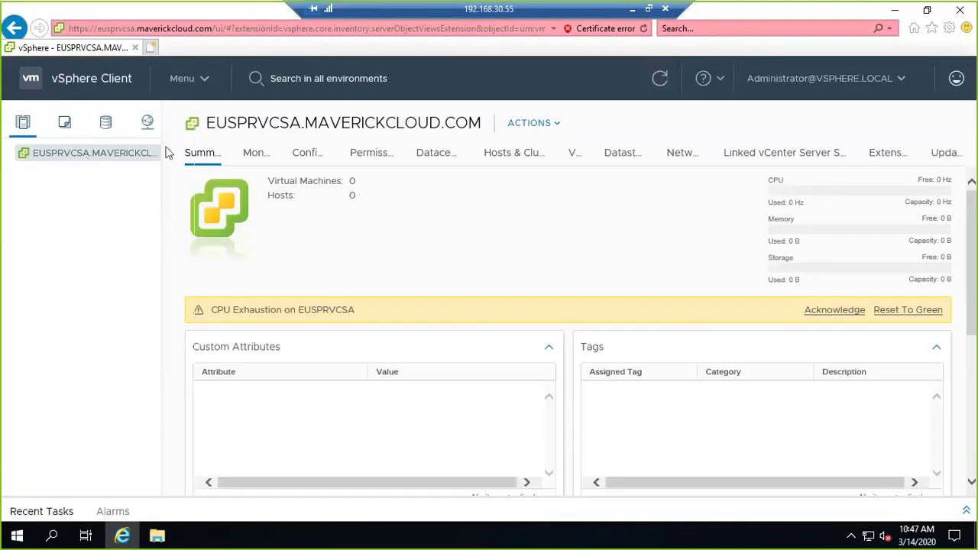
left_click_drag(163, 124, 192, 192)
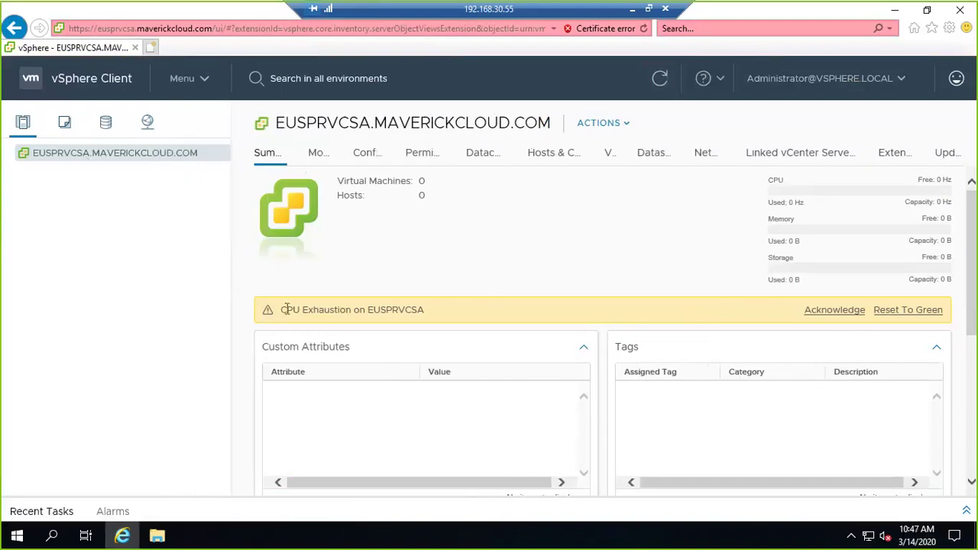
left_click_drag(285, 309, 421, 310)
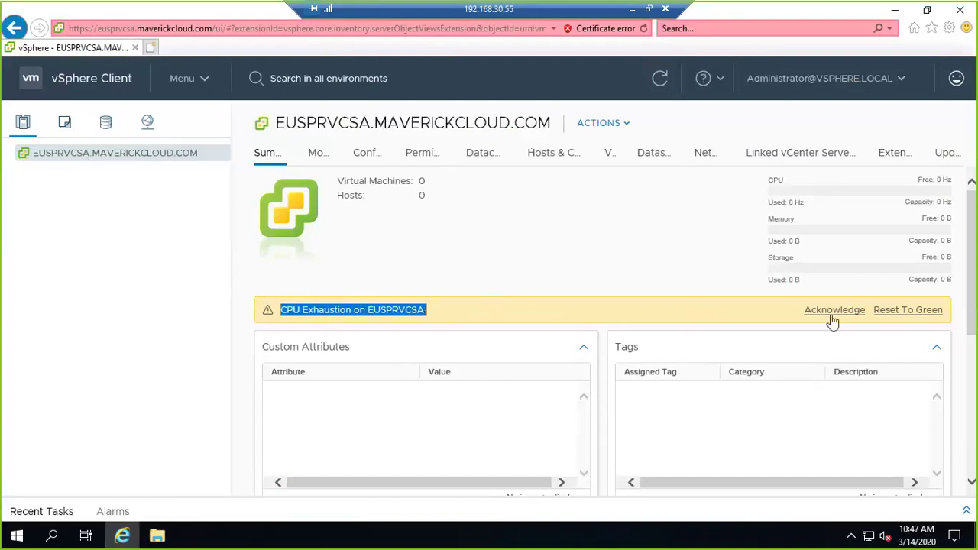
left_click(888, 316)
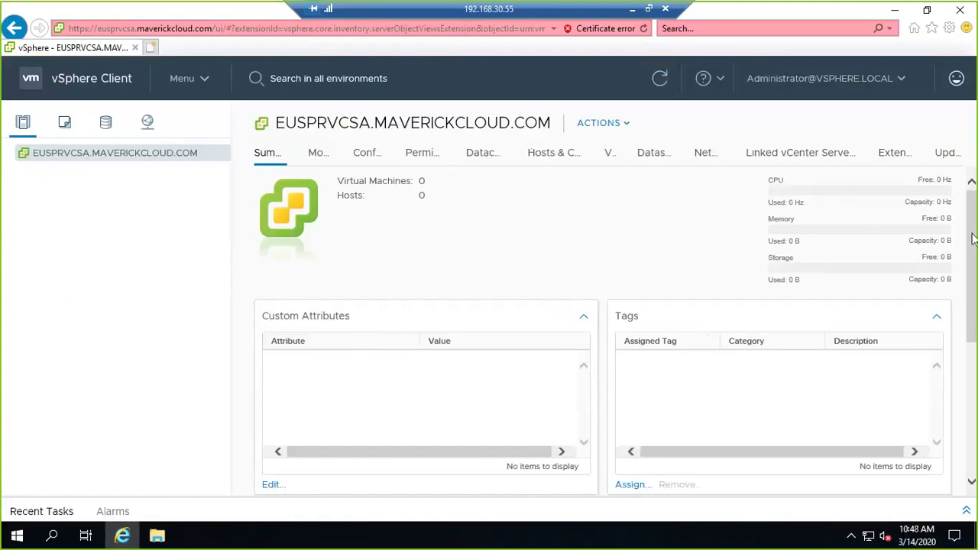
mouse_move(973, 239)
left_mouse_down()
mouse_move(970, 284)
mouse_move(970, 229)
left_mouse_up()
left_click(222, 30)
left_click(84, 249)
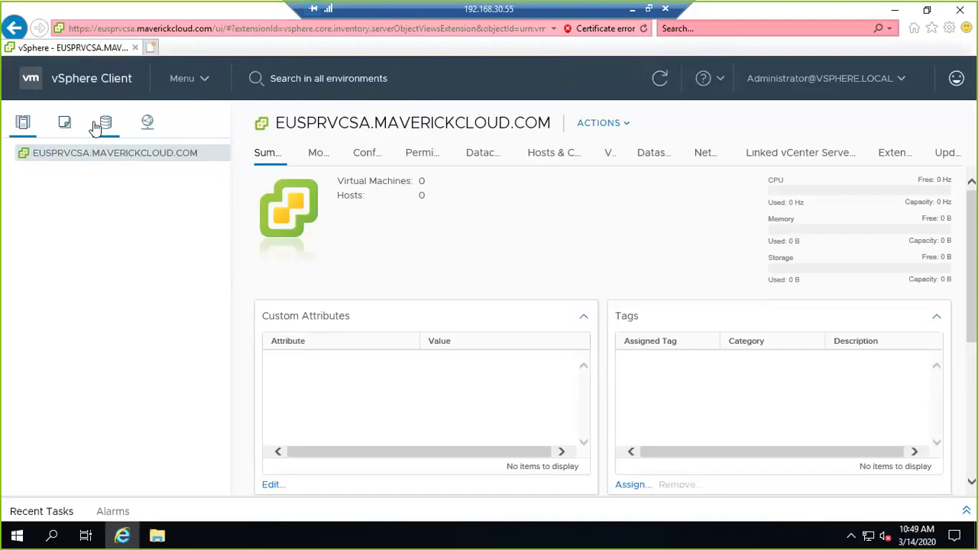
left_click(95, 127)
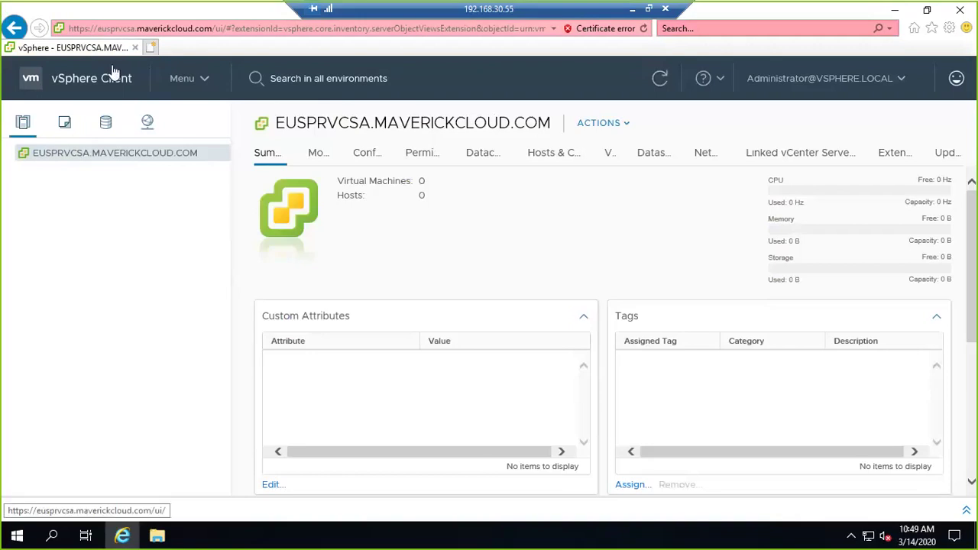
- Create a datacenter named EUSPRODDC under EUSPRVCSA.MAVERICKCLOUD.COM
right_click(137, 156)
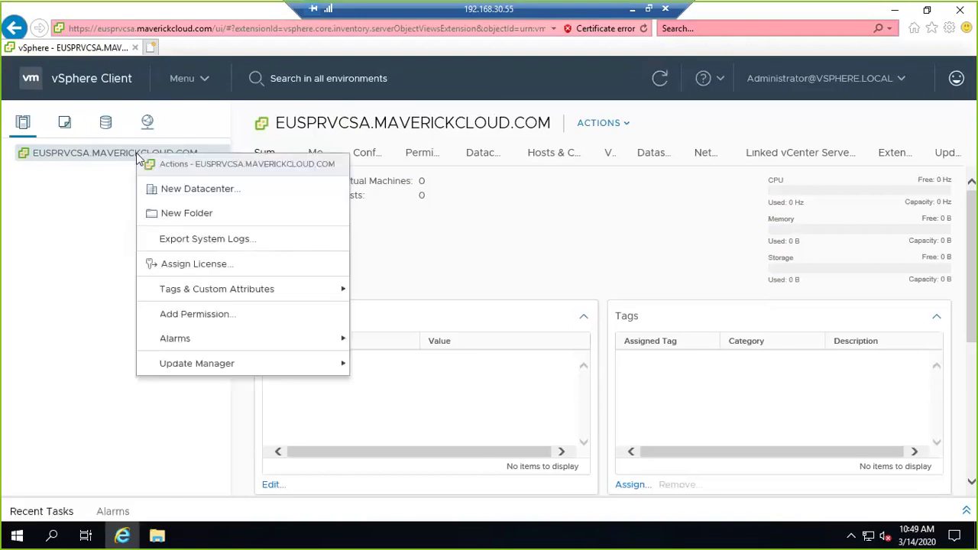
left_click(187, 190)
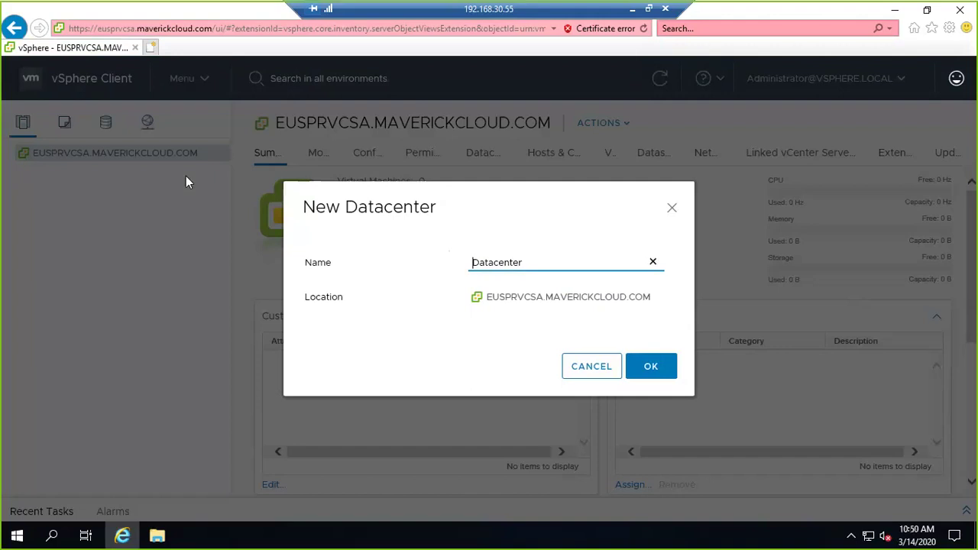
type("EUSPRDC")
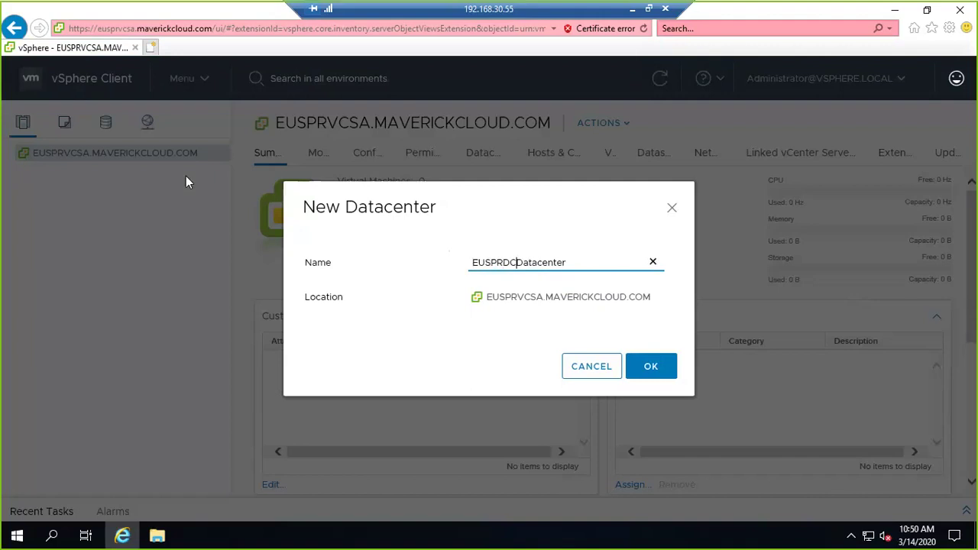
key("BackSpace")
key("BackSpace")
key("BackSpace")
type("RODDC")
key("Delete")
key("Delete")
key("Delete")
key("Delete")
key("Delete")
key("Delete")
key("Delete")
key("Delete")
key("Delete")
key("Delete")
left_click(650, 366)
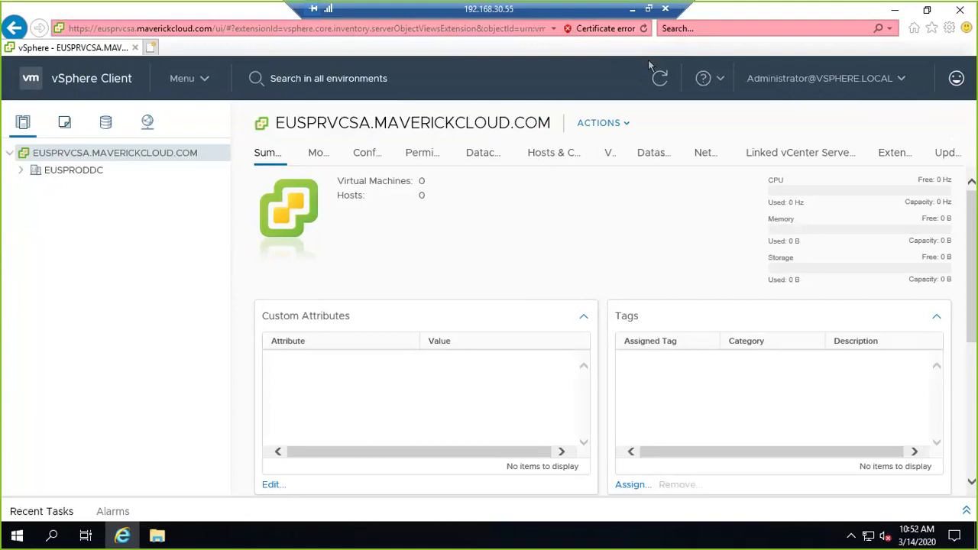
- Expand EUSPRODDC and review its host, cluster, datastore and network counts
left_click(80, 171)
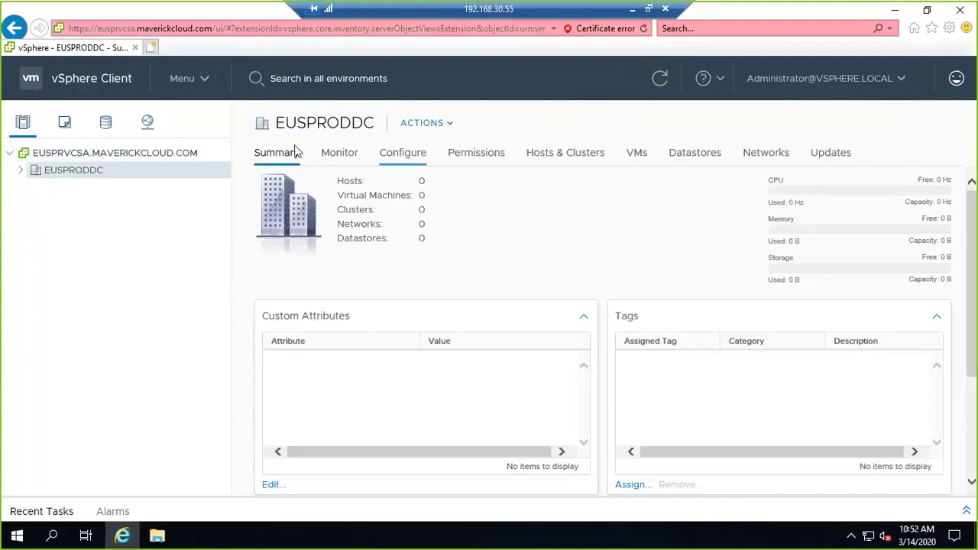
left_click(21, 172)
double_click(421, 180)
double_click(421, 210)
double_click(421, 239)
left_click_drag(438, 227, 239, 214)
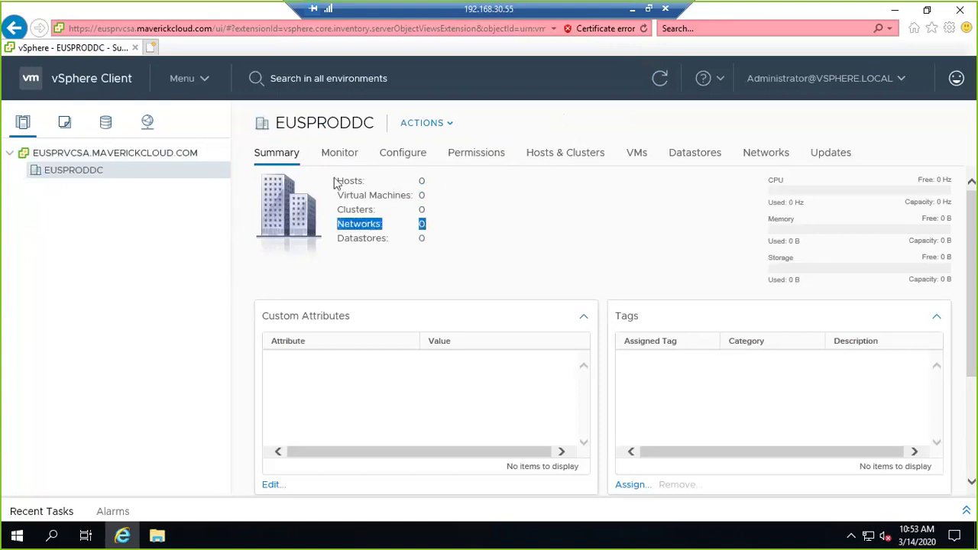
left_click_drag(443, 240, 242, 162)
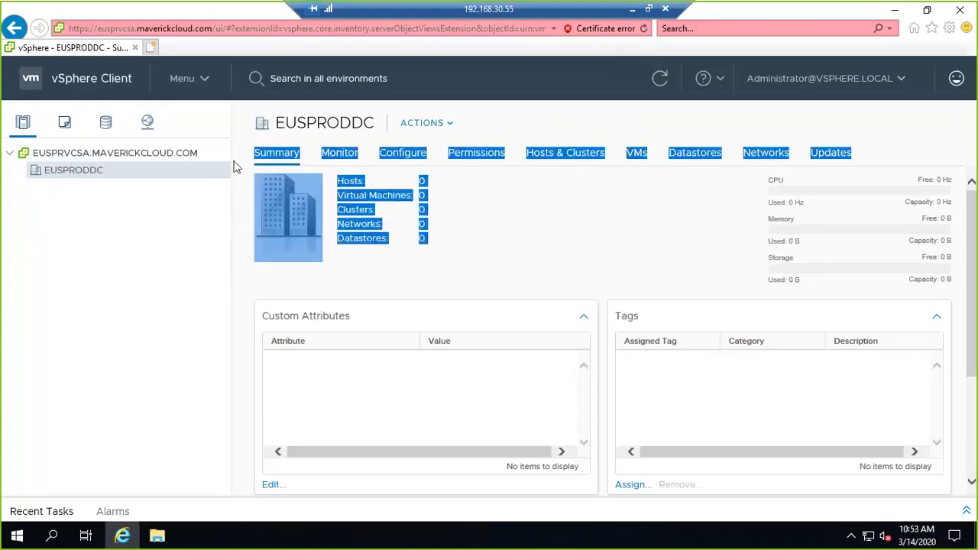
left_click(222, 170)
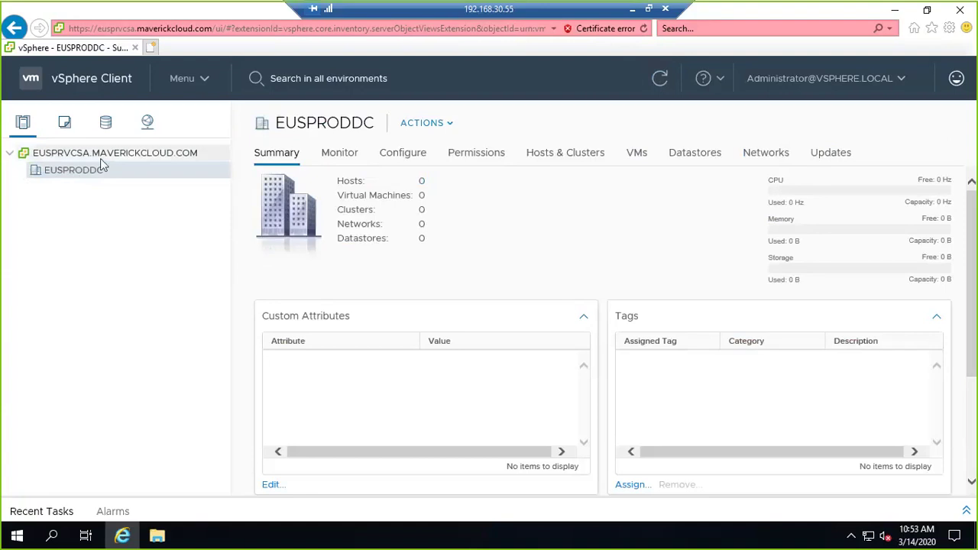
- Launch Add Host on EUSPRODDC, then bring up the local ESXi host login page
right_click(99, 176)
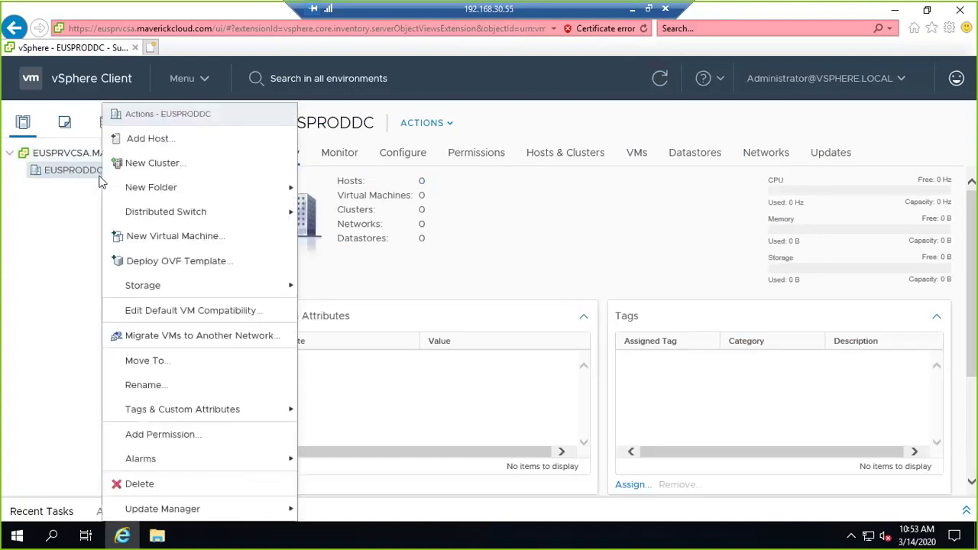
left_click(141, 139)
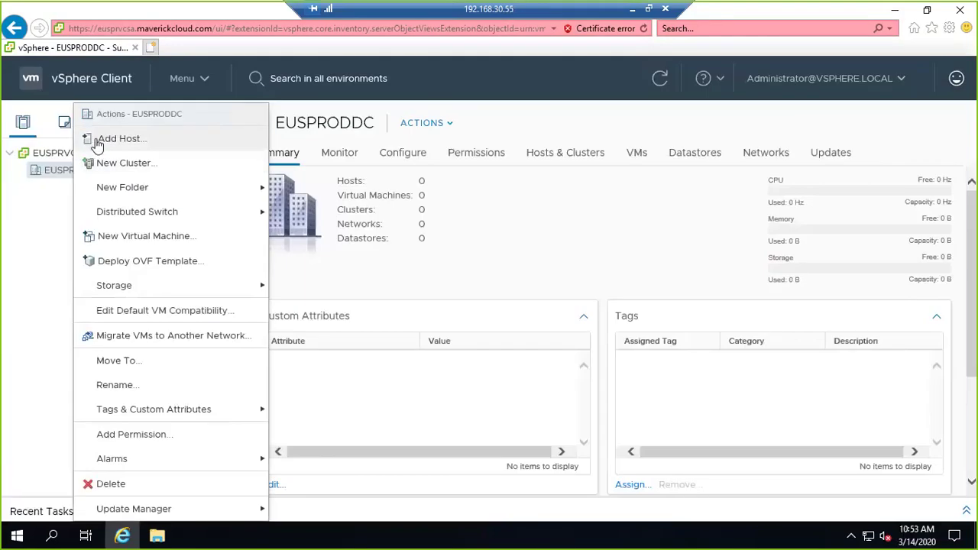
left_click(107, 139)
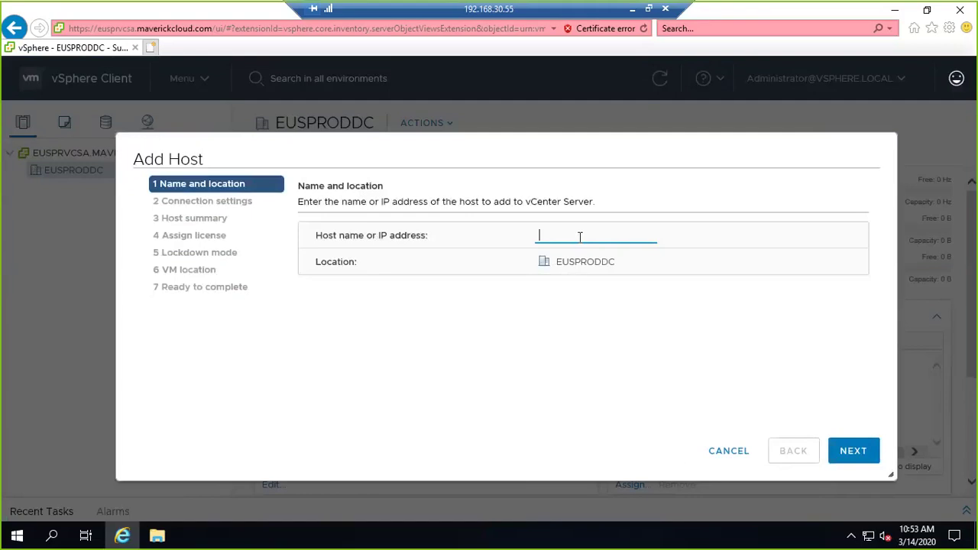
left_click(634, 12)
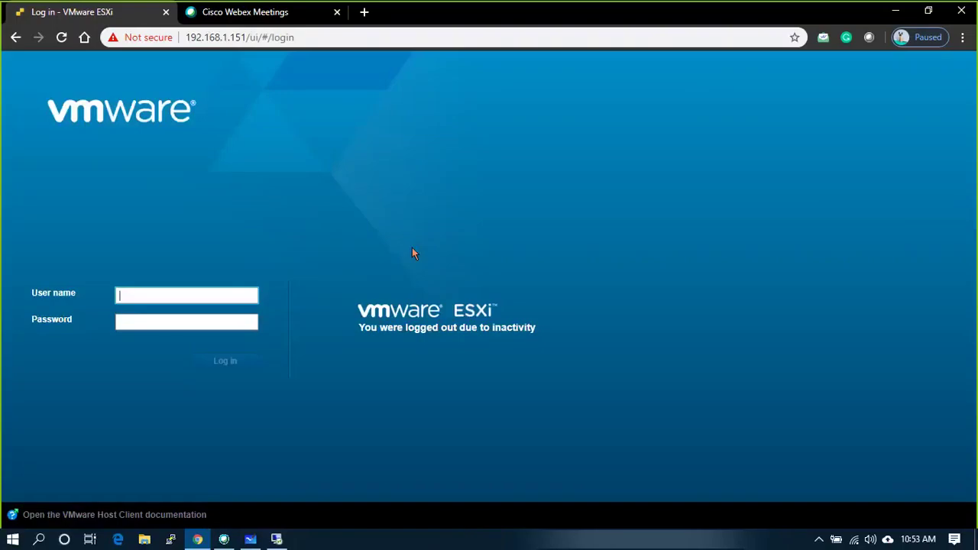
- Log in to the ESXi Host Client as root, re-entering the password after a failed attempt
left_click(237, 294)
type("ro")
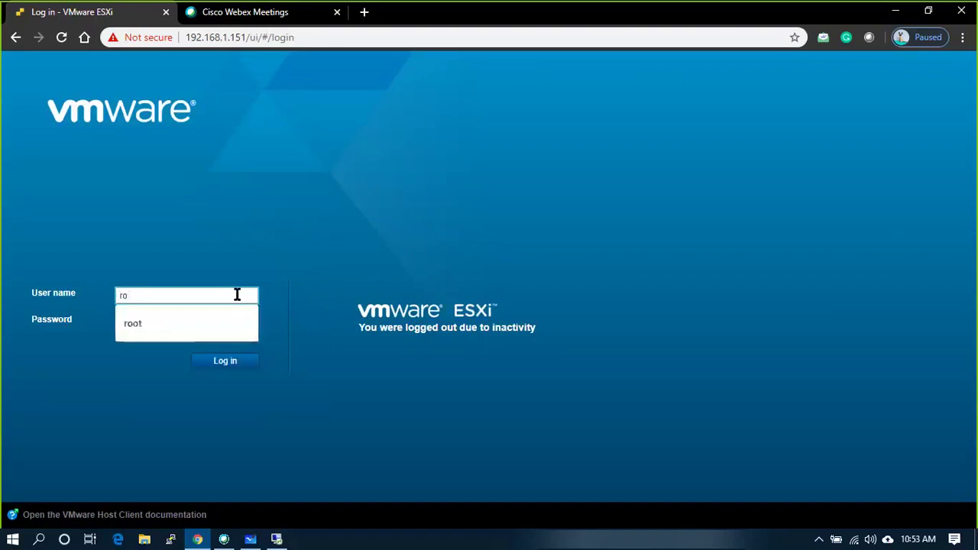
type("ot")
key("Tab")
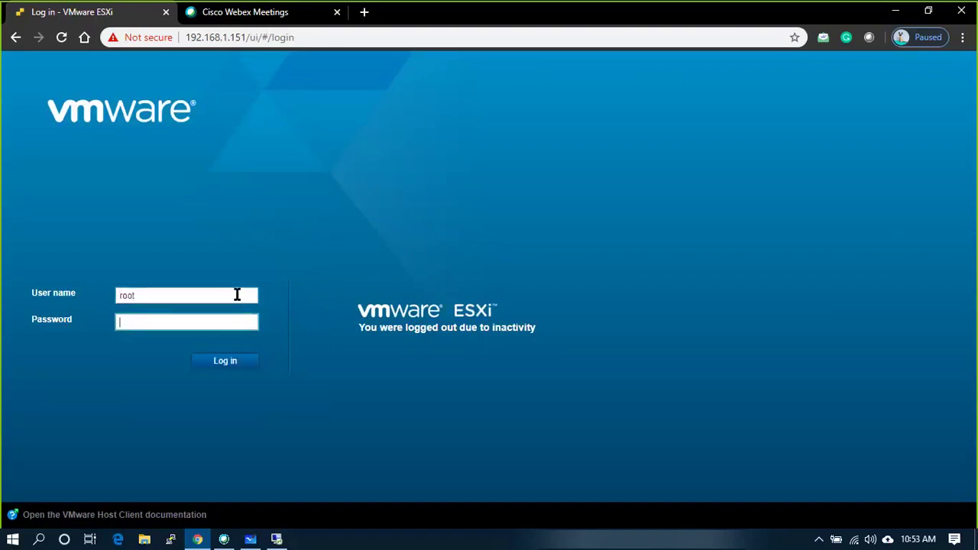
type("••••••••••")
key("Return")
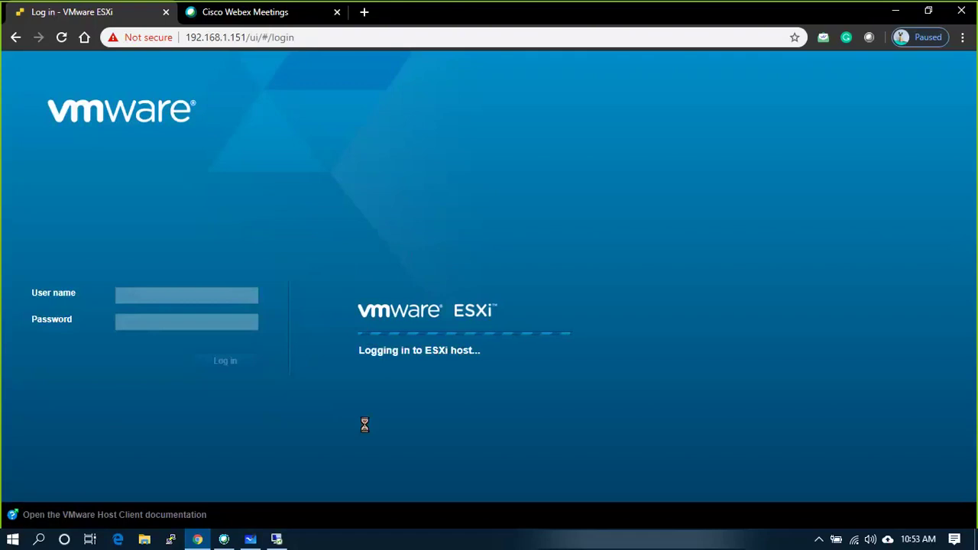
left_click(198, 323)
key("ctrl+a")
key("BackSpace")
type("••••••")
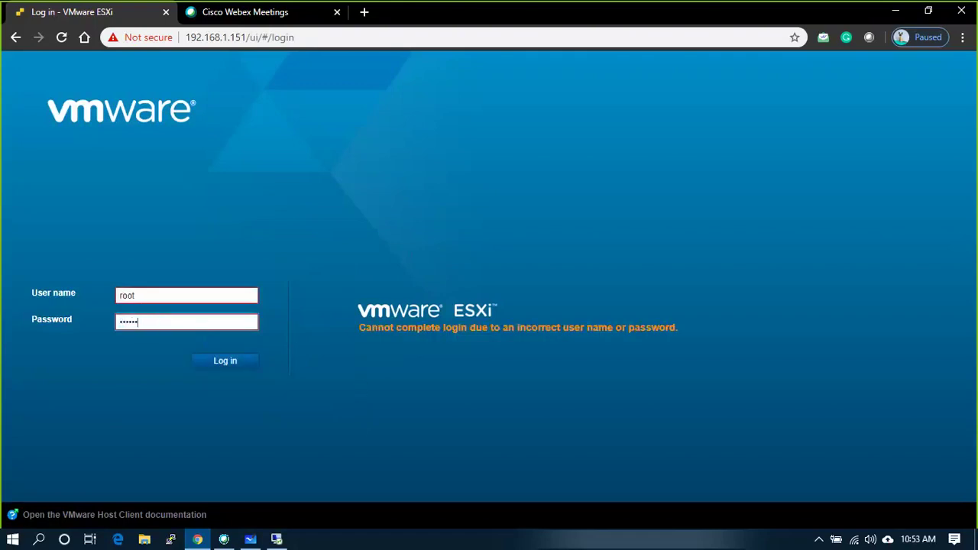
type("•••••")
key("Return")
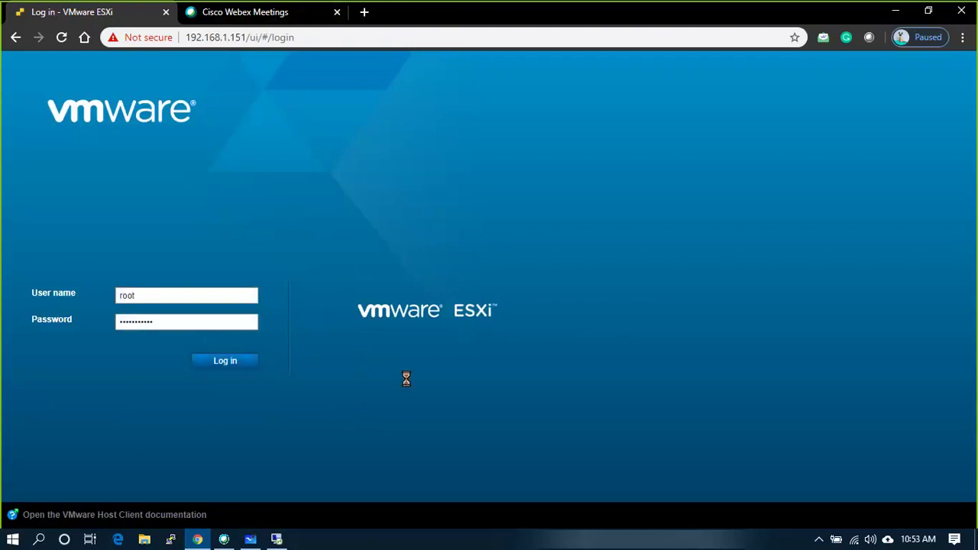
- Power on the EUSPRESXI01, EUSPRESXI02 and EUSPRESXI03 virtual machines
left_click(62, 38)
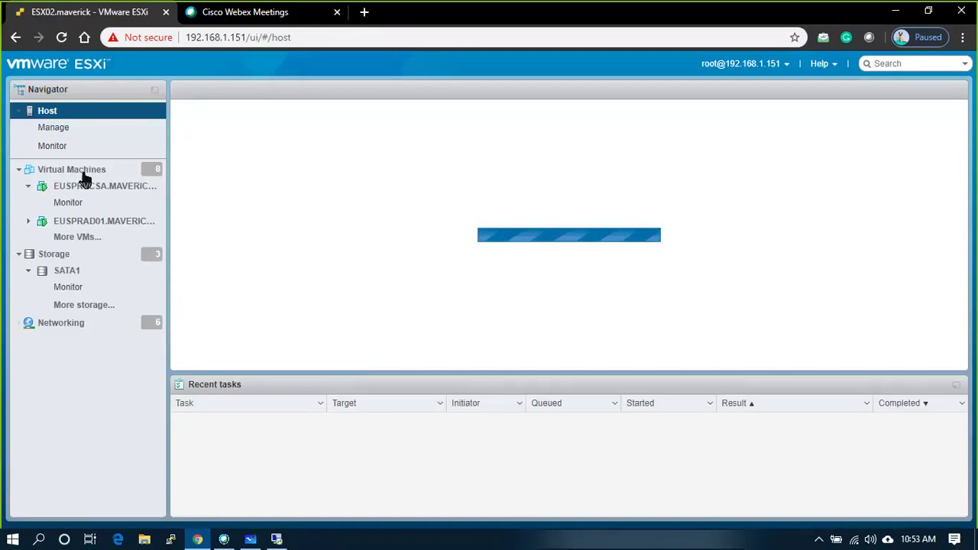
left_click(83, 174)
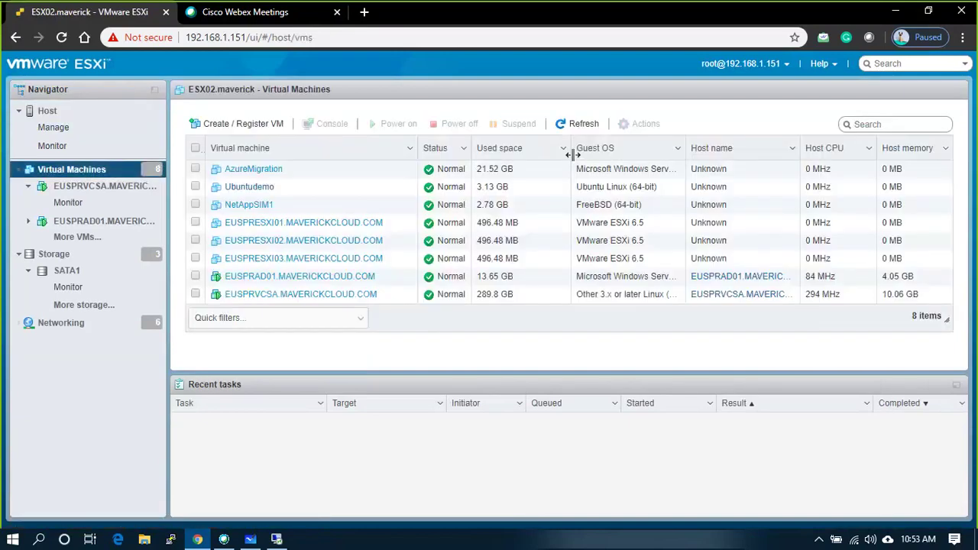
left_click(195, 258)
left_click(195, 240)
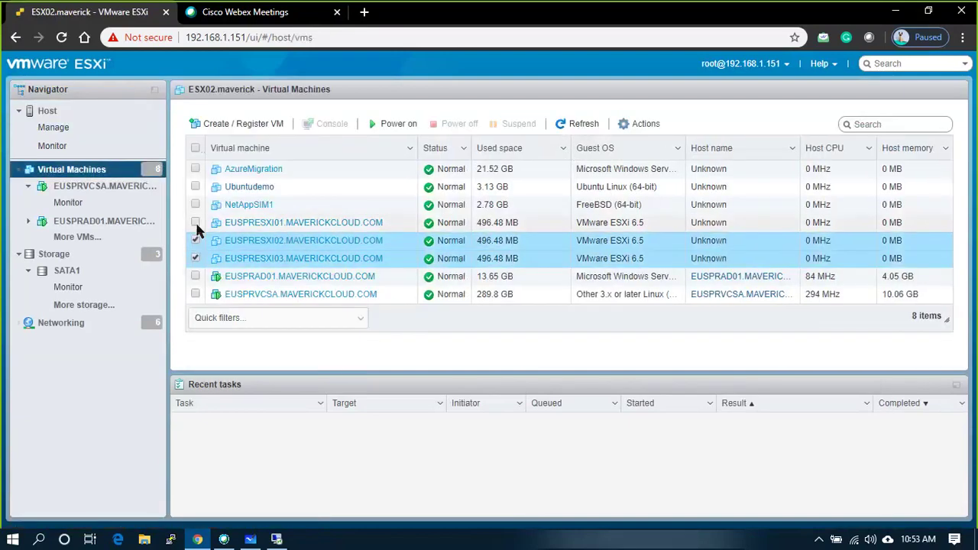
left_click(196, 223)
left_click(393, 123)
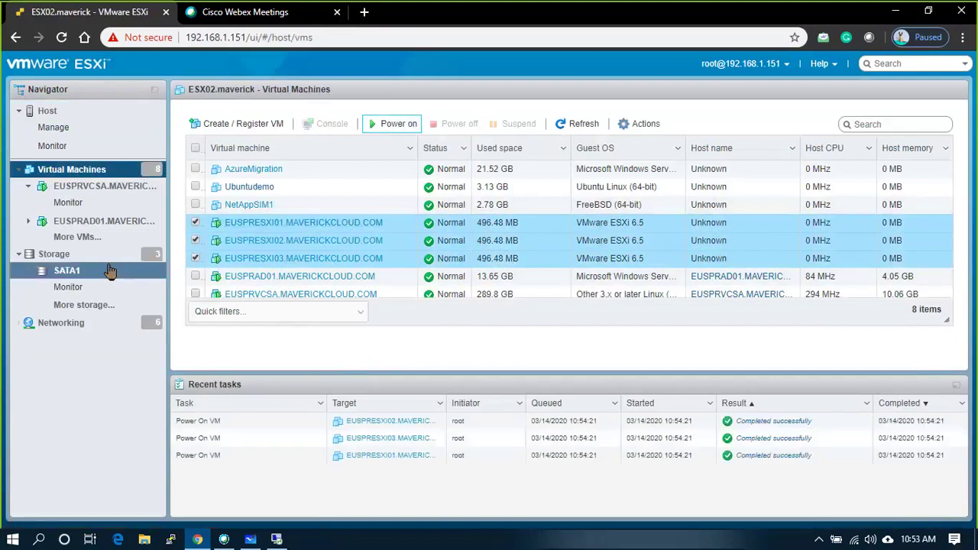
- Select only EUSPRESXI03, then switch over to Microsoft Whiteboard
left_click(194, 260)
left_click(196, 258)
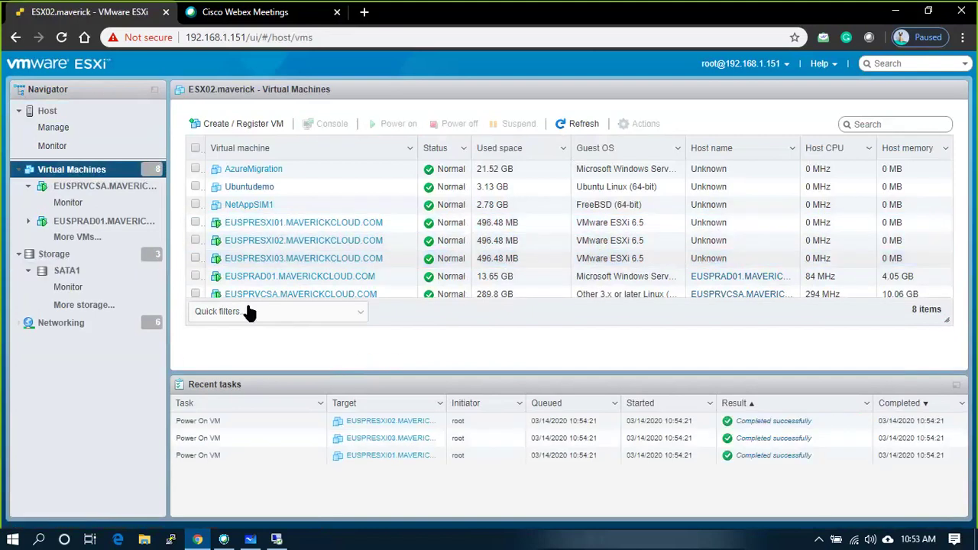
left_click(194, 259)
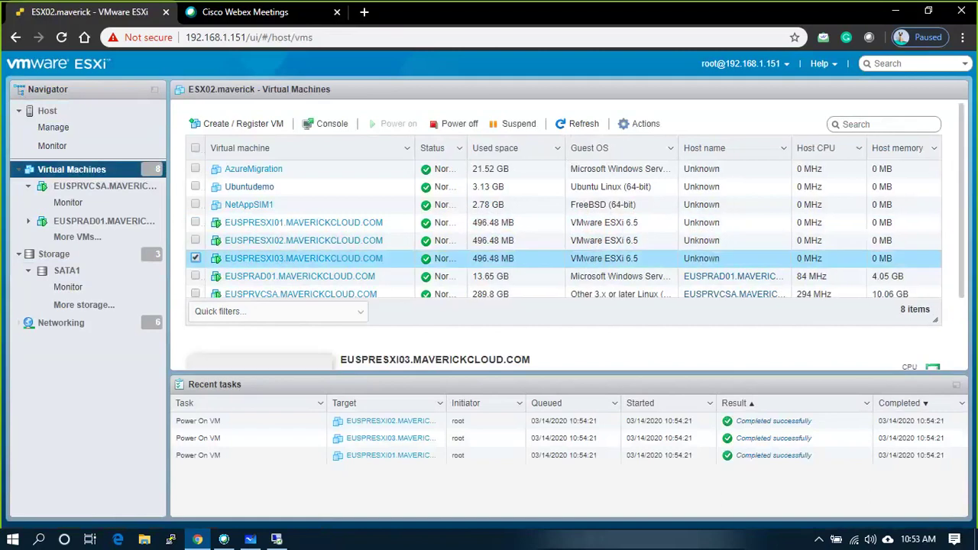
key("alt+Tab")
key("Tab")
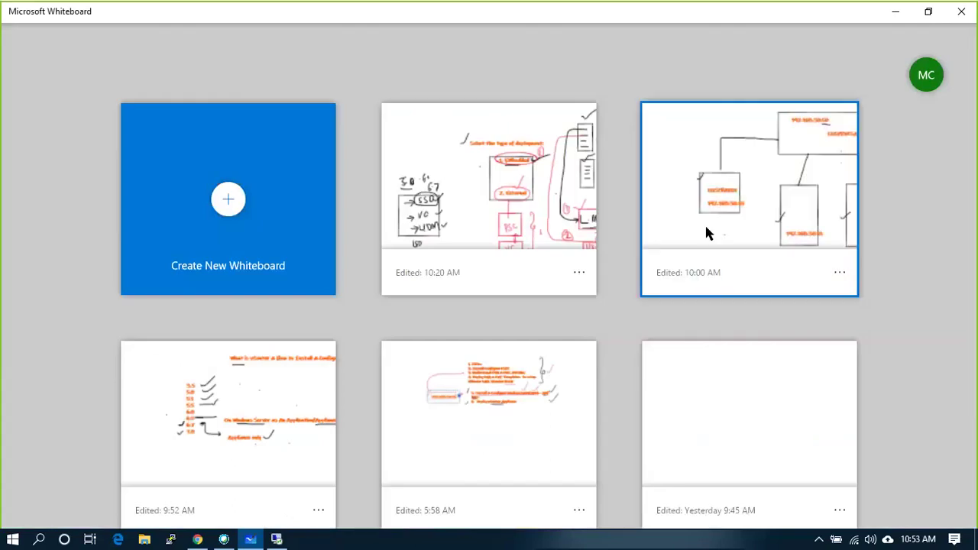
- Open the network diagram board and nudge the top vCenter box slightly up
left_click(722, 223)
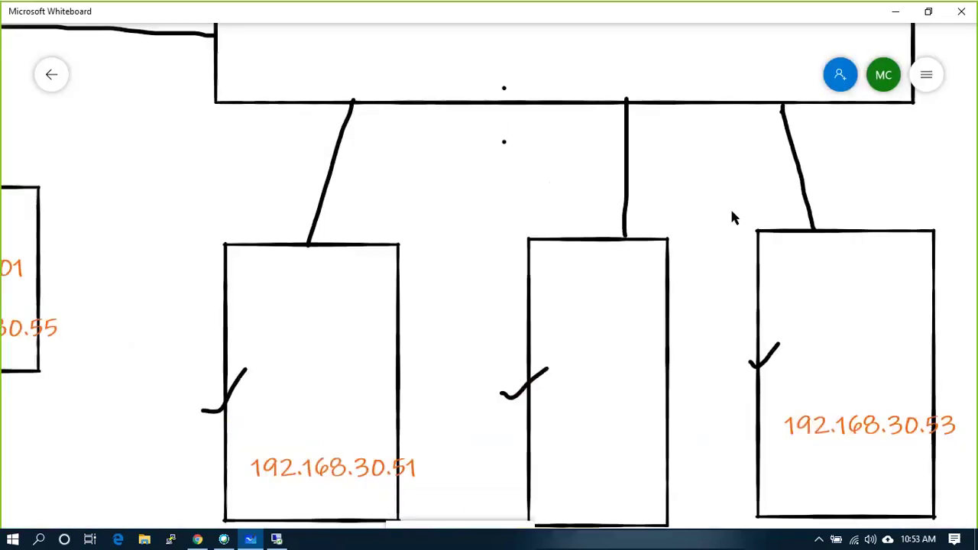
scroll(683, 239, "down", 3)
left_click_drag(877, 181, 777, 204)
left_click(669, 140)
mouse_move(669, 139)
left_mouse_down()
mouse_move(690, 124)
mouse_move(673, 130)
left_mouse_up()
left_click(848, 164)
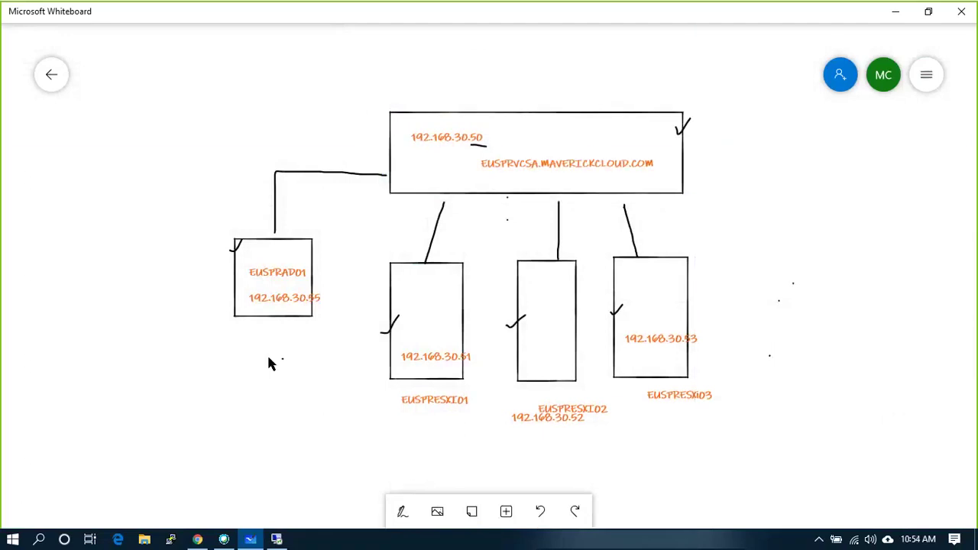
- With the pen, extend the connector into EUSPRAD01, circle .65 and write DNS
left_click(400, 510)
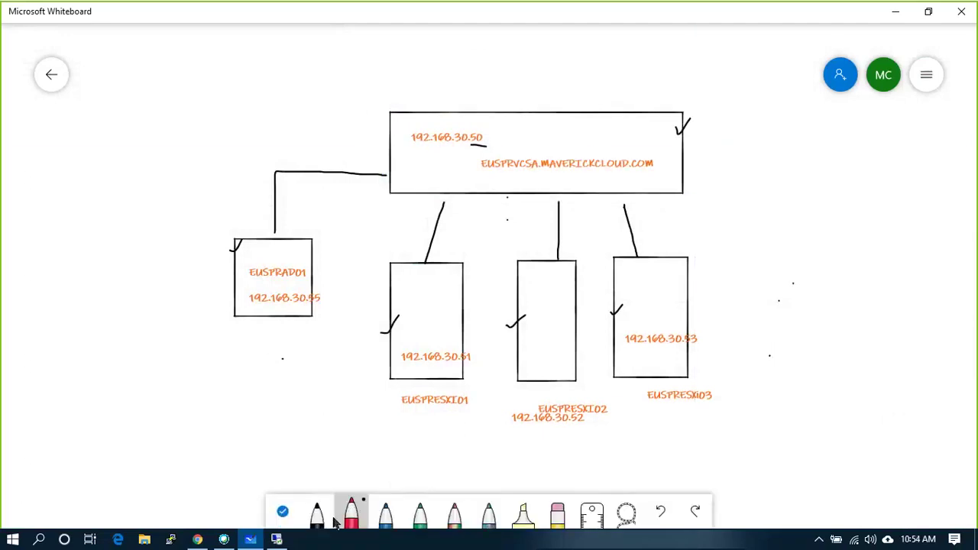
left_click_drag(276, 216, 277, 246)
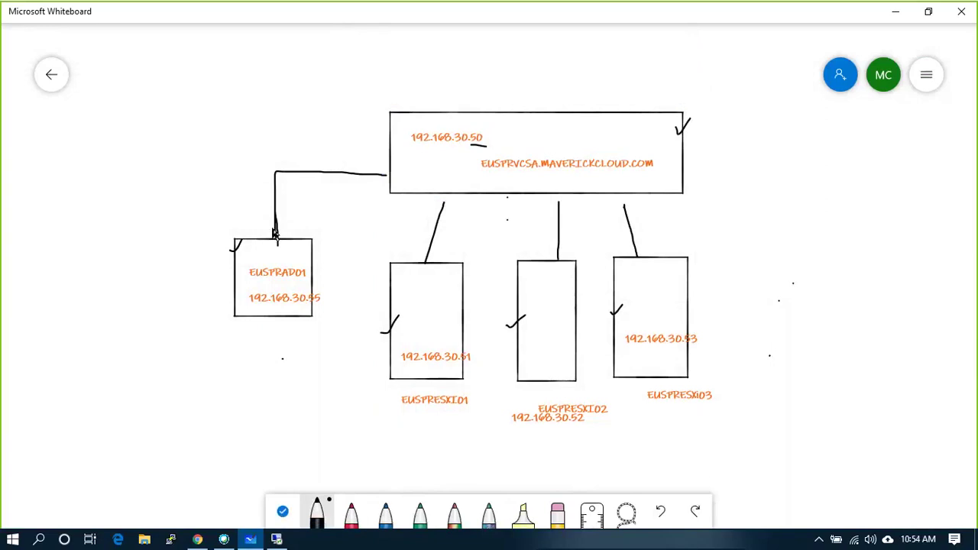
mouse_move(314, 293)
left_mouse_down()
mouse_move(312, 302)
mouse_move(308, 293)
left_mouse_up()
left_click_drag(298, 327, 307, 343)
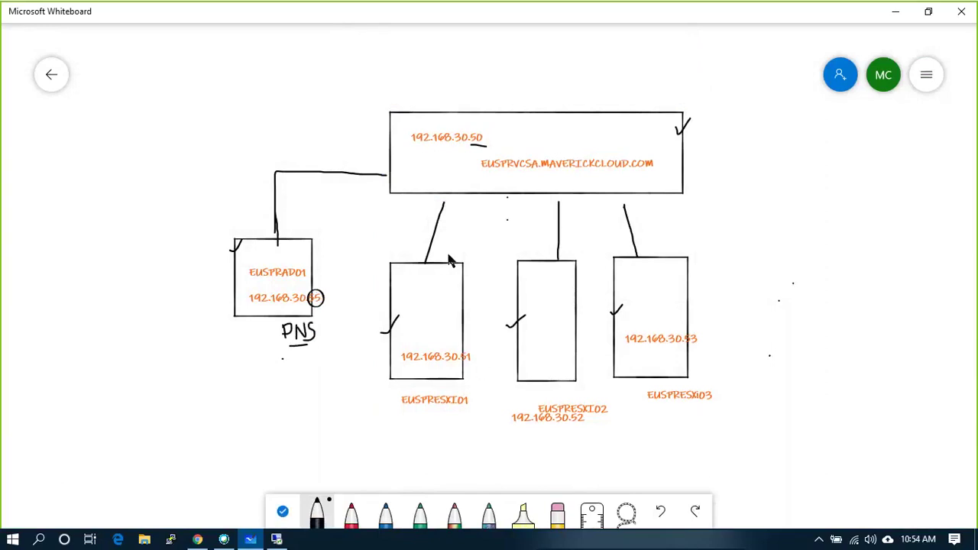
- Join all three host connector lines to the vCenter box, then return to the ESXi client
left_click_drag(442, 218, 448, 193)
left_click_drag(559, 203, 560, 193)
left_click_drag(625, 207, 617, 197)
key("alt+Tab")
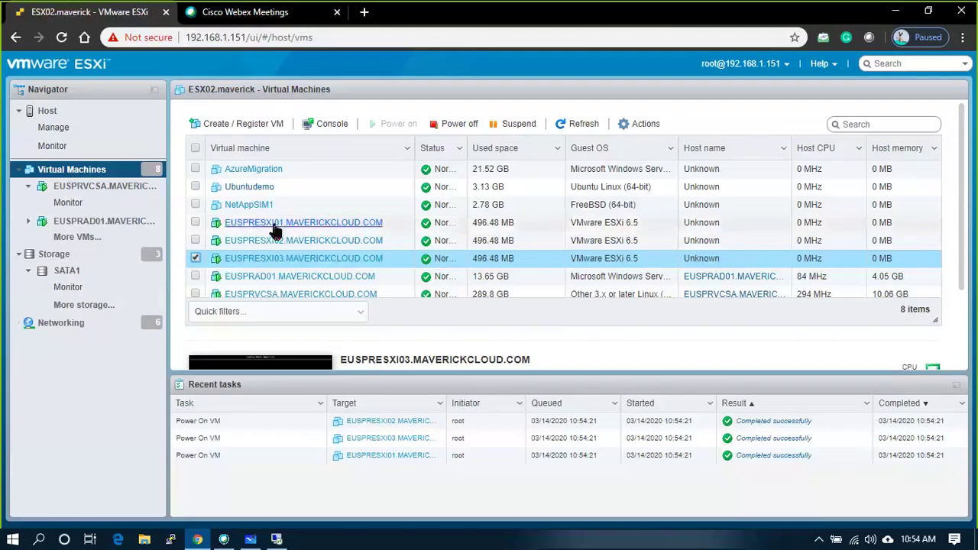
- Check EUSPRESXI01's browser console, close it, and return to the remote vSphere session
left_click(272, 226)
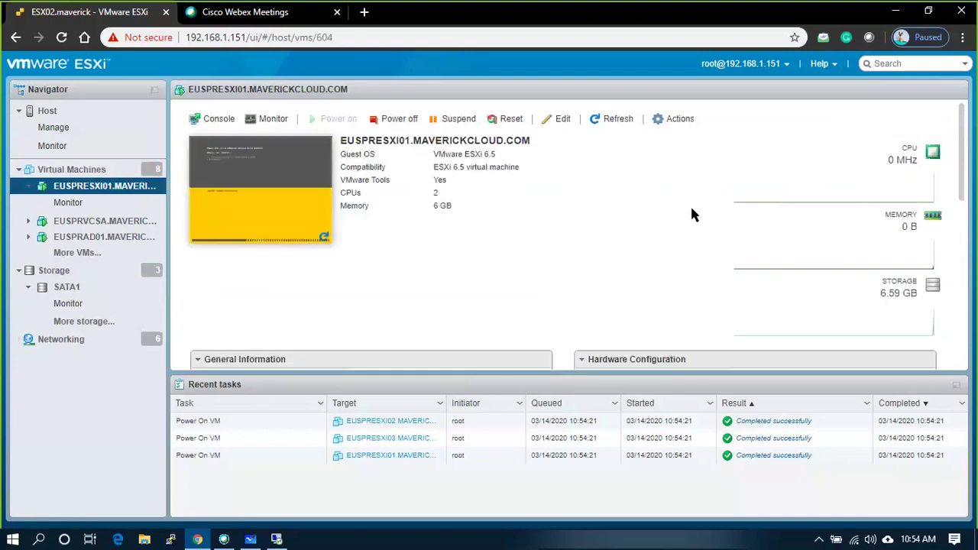
left_click(252, 216)
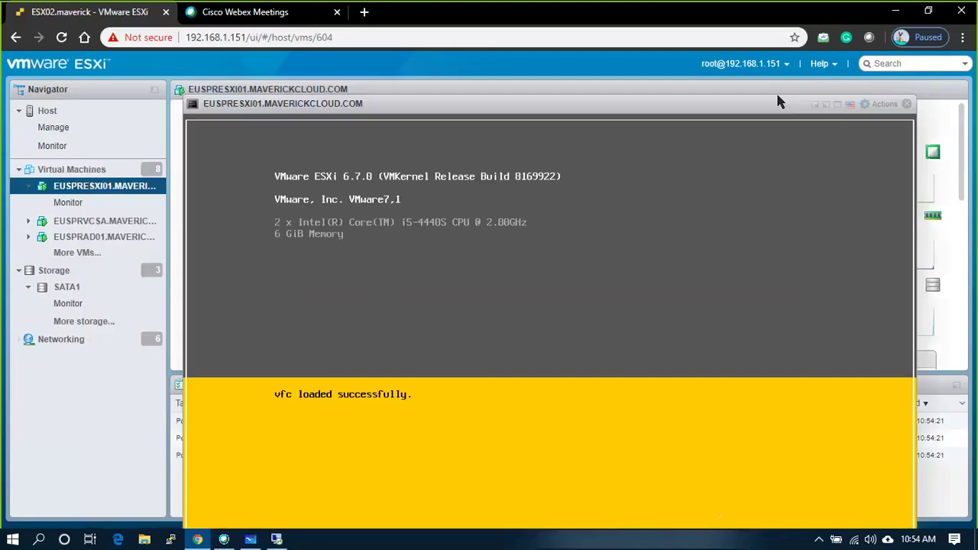
left_click(906, 103)
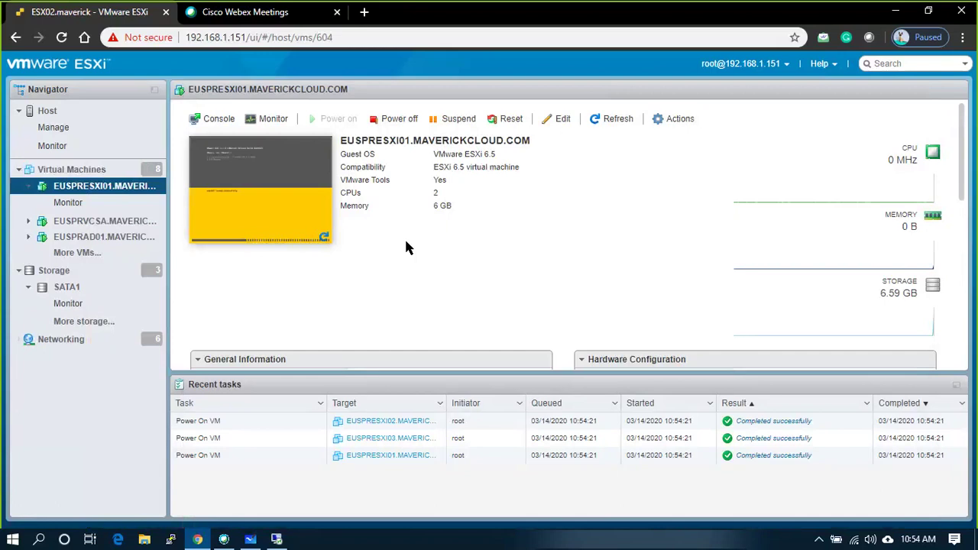
key("alt+Tab")
key("Tab")
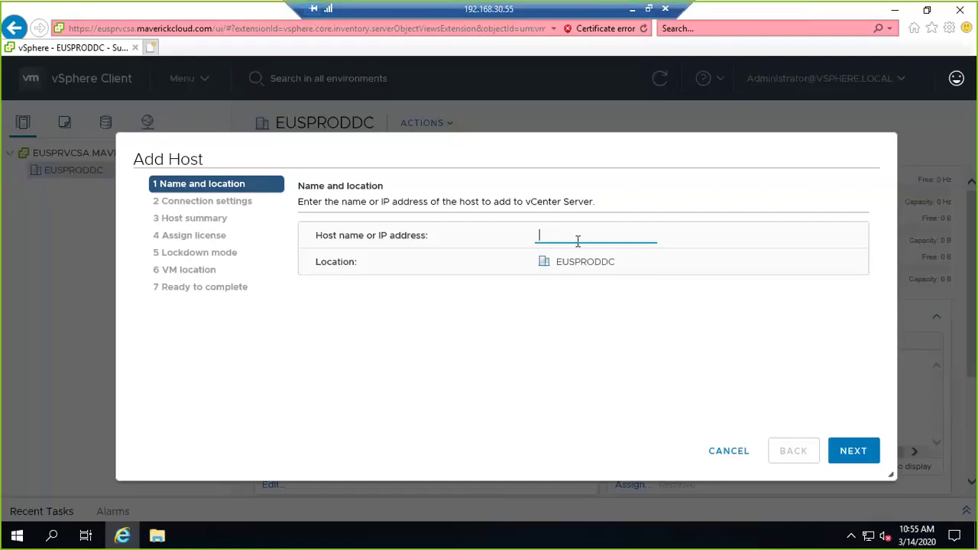
- Replace 192.168.30.51 with host name EUSPRESXI01.MAVERICKCLOUD.COM and minimize the remote session
type("EUSPRESXI01.MAV")
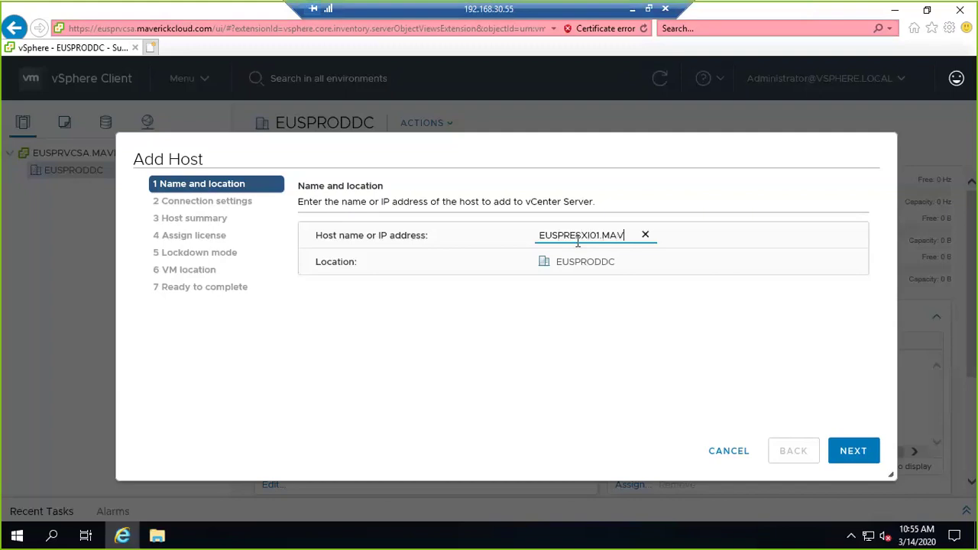
type("ERICK")
key("BackSpace")
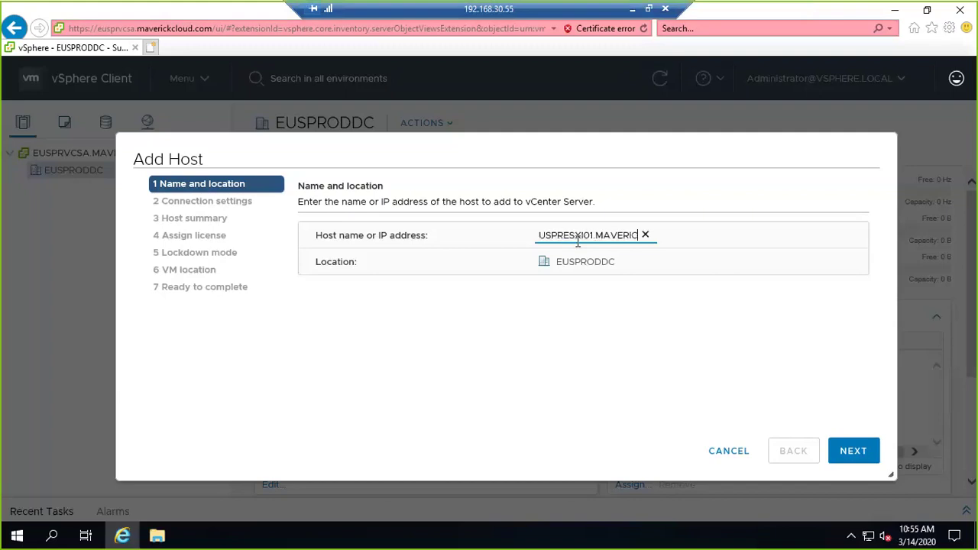
type("KCLOUD.COM")
left_click(633, 9)
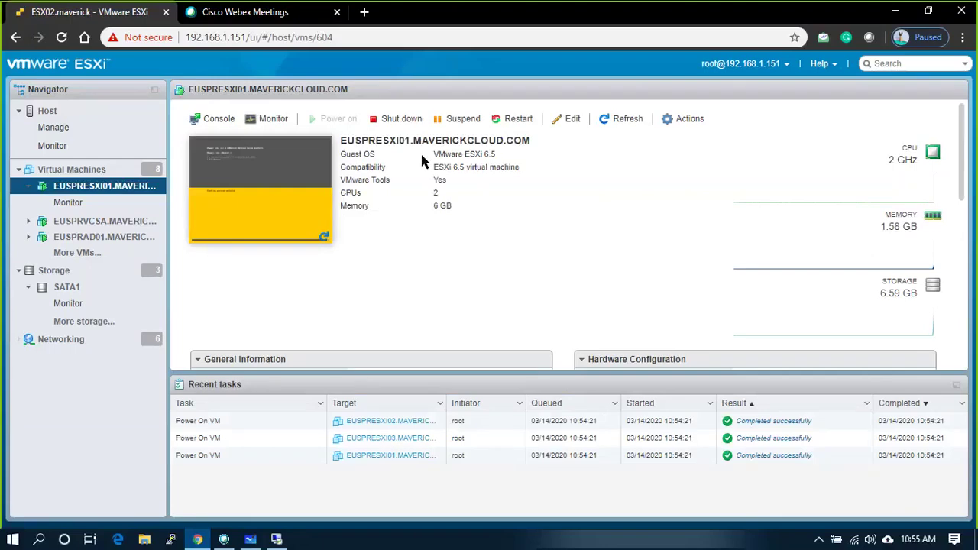
- Confirm EUSPRESXI01's console shows 192.168.30.51, then advance the Add Host wizard to Connection settings
left_click(247, 180)
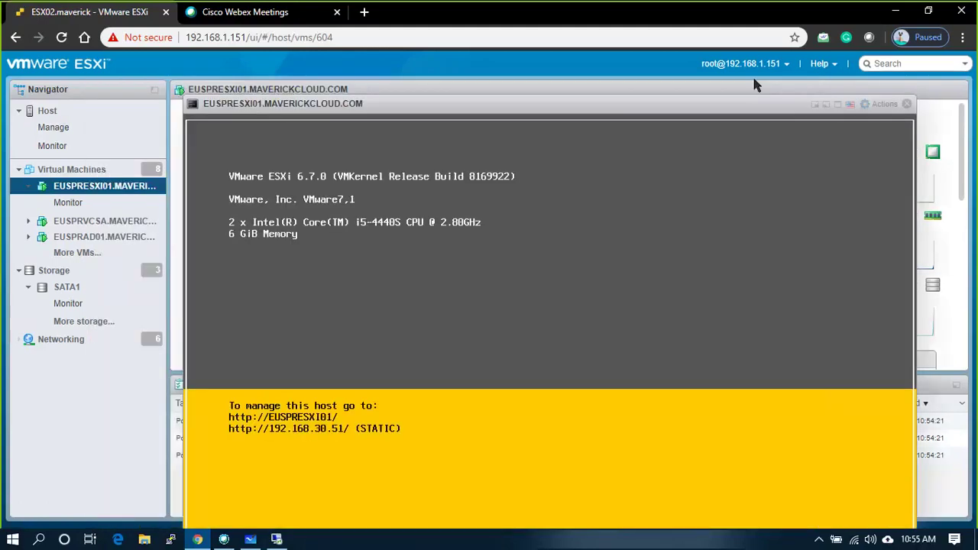
left_click(907, 105)
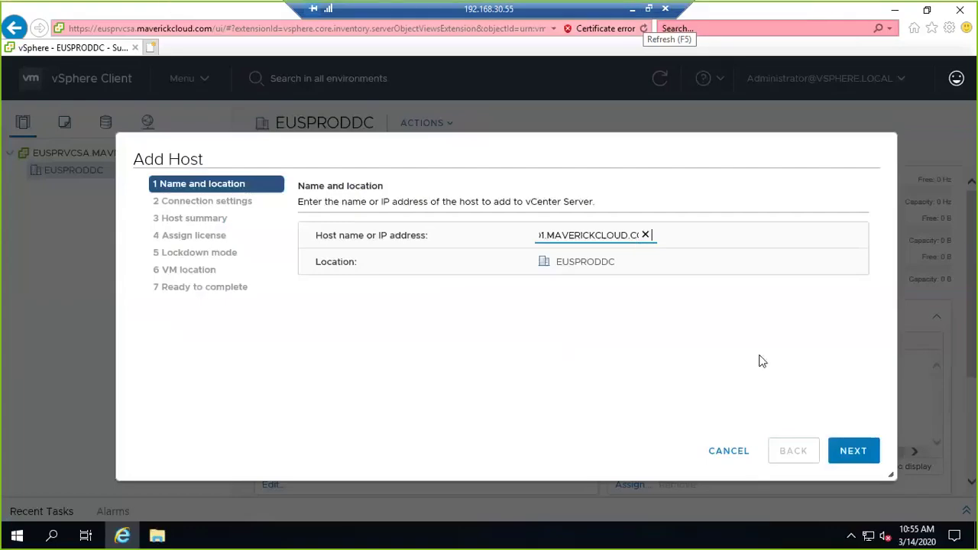
key("Return")
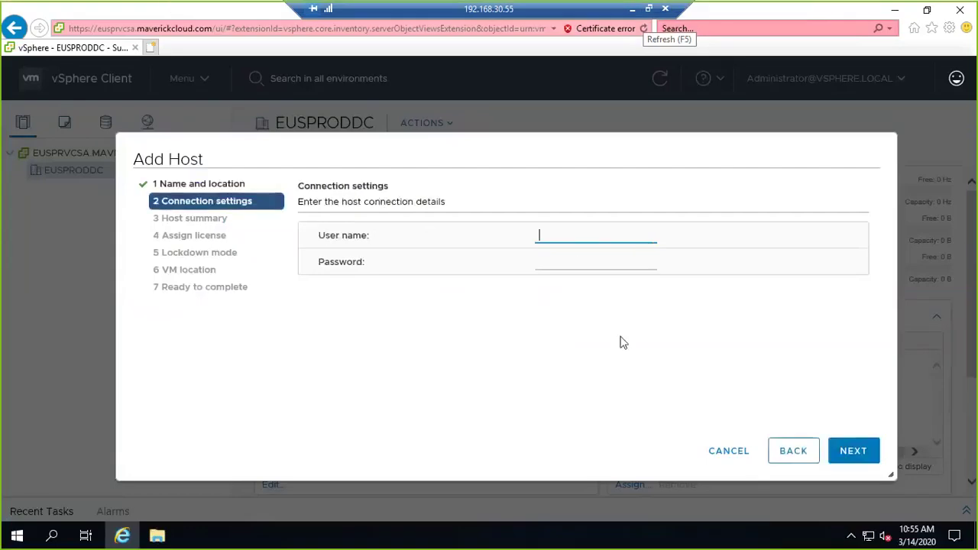
- Submit the host connection credentials with user name root and the account password
type("root")
key("Tab")
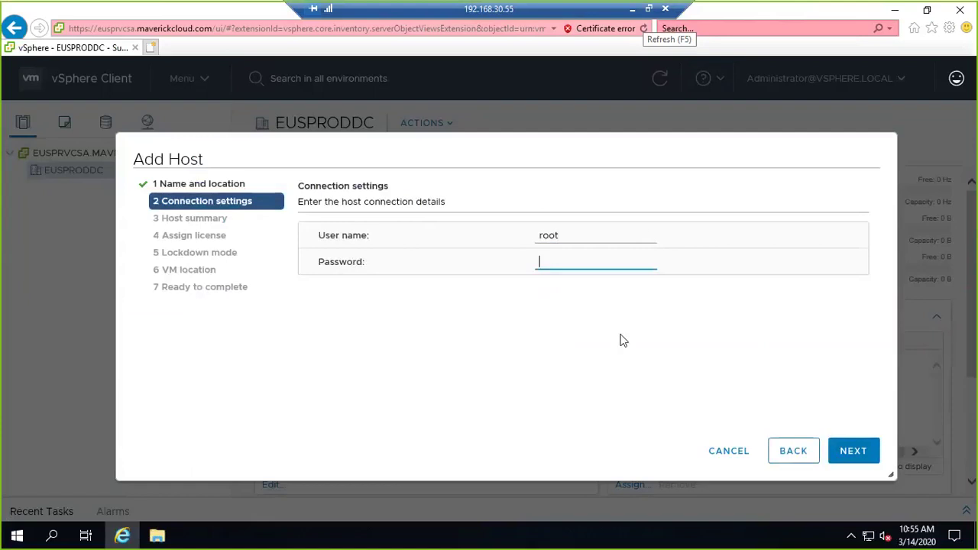
type("********")
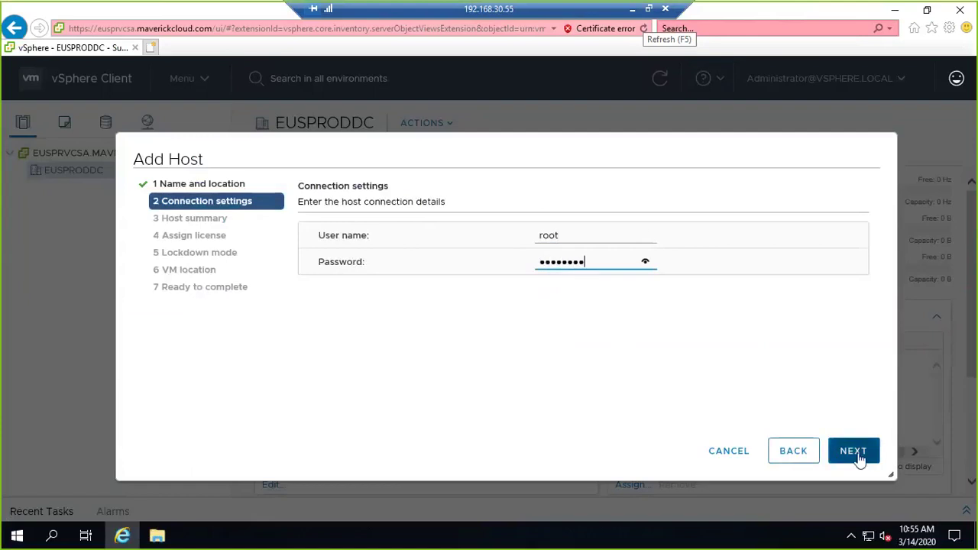
left_click(855, 456)
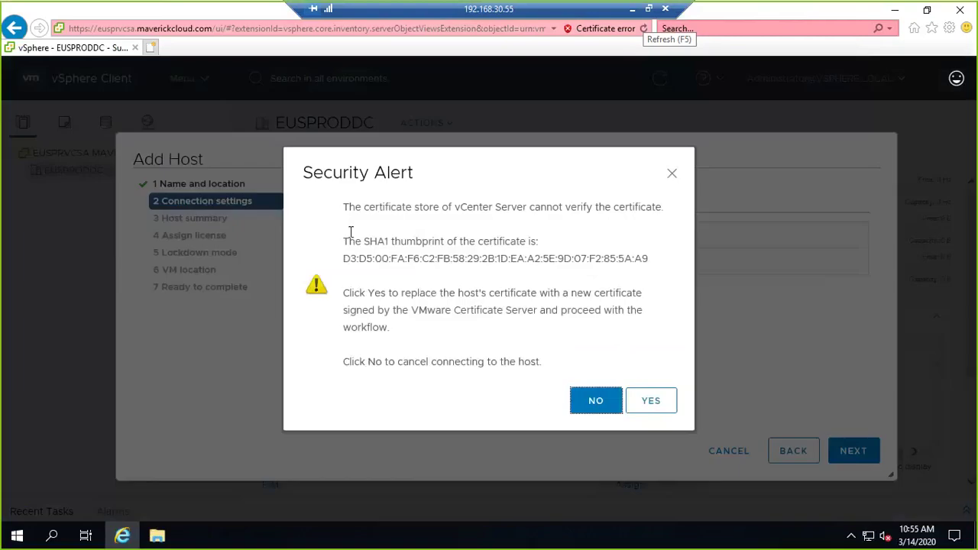
- Highlight the Security Alert's certificate warning, the word SHA1 and the thumbprint text
left_click_drag(345, 210, 648, 259)
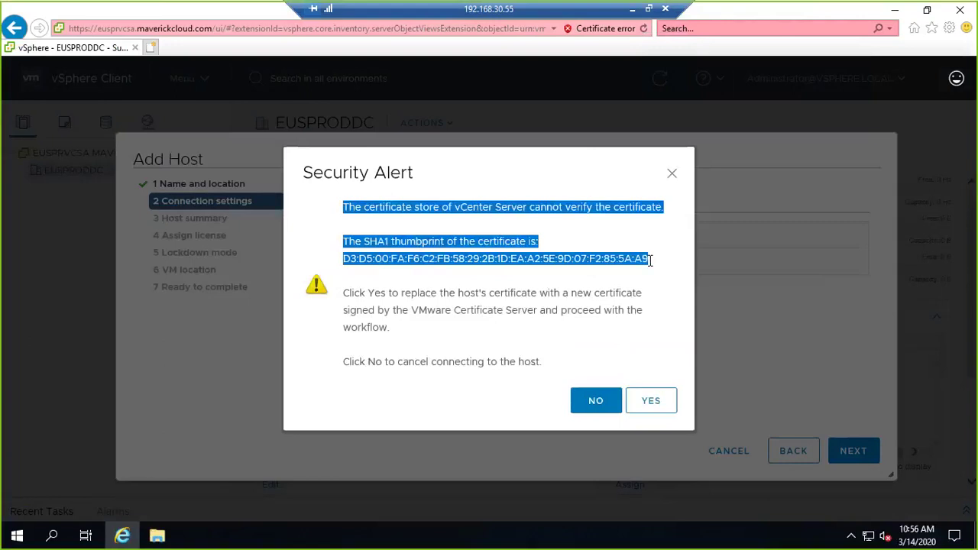
double_click(372, 242)
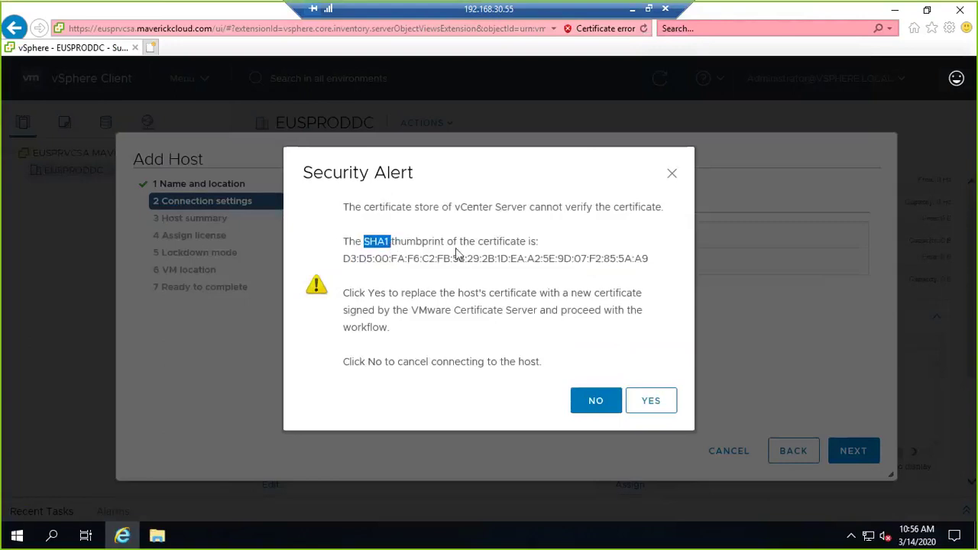
left_click(490, 239)
double_click(490, 238)
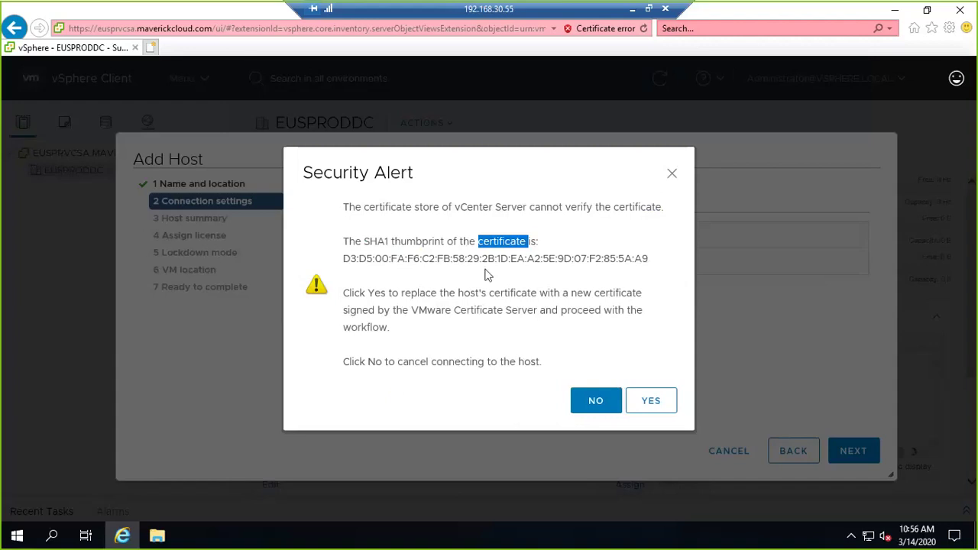
double_click(488, 262)
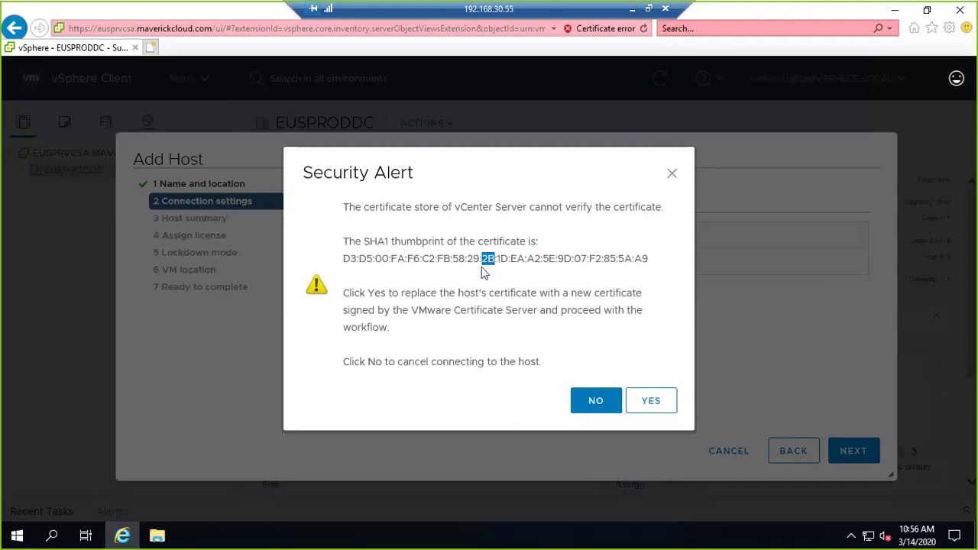
left_click(462, 275)
left_click_drag(343, 258, 651, 257)
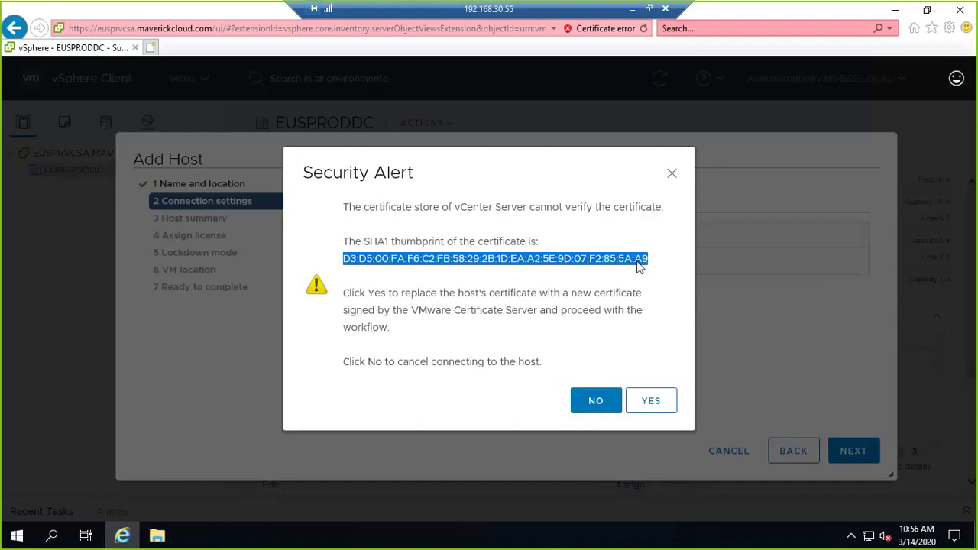
left_click(632, 8)
- Open the 10:20 AM vCenter deployment board and pen a tick beside the Cert mgmt box
left_click(252, 540)
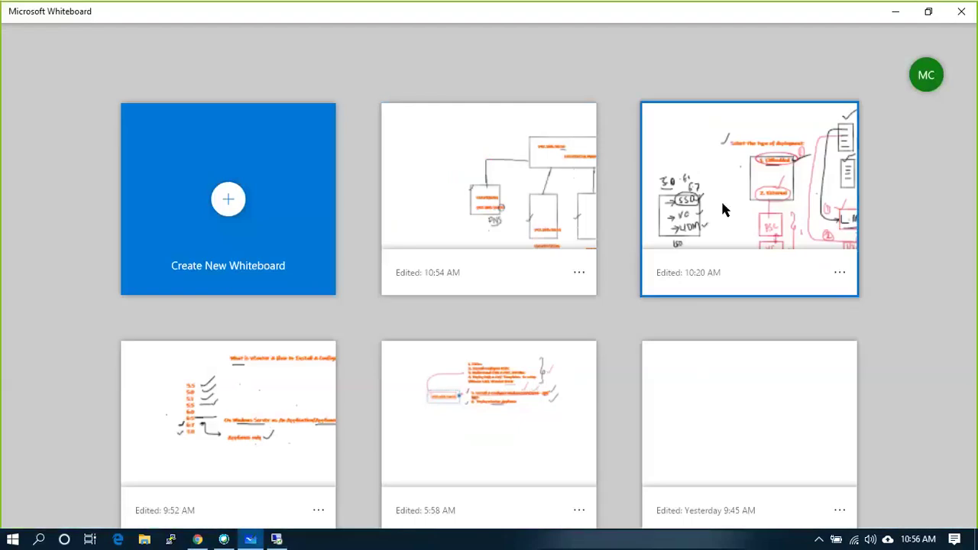
left_click(723, 205)
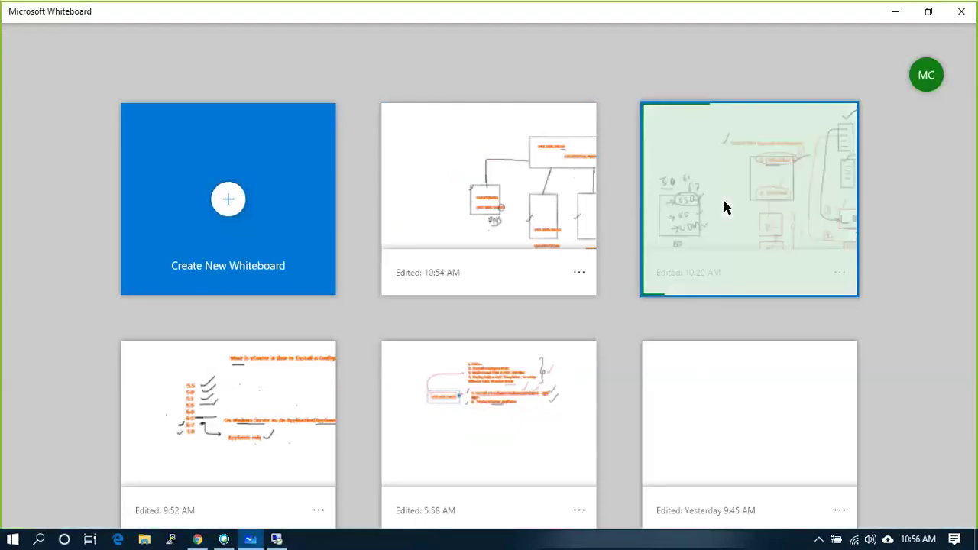
scroll(646, 277, "down", 5)
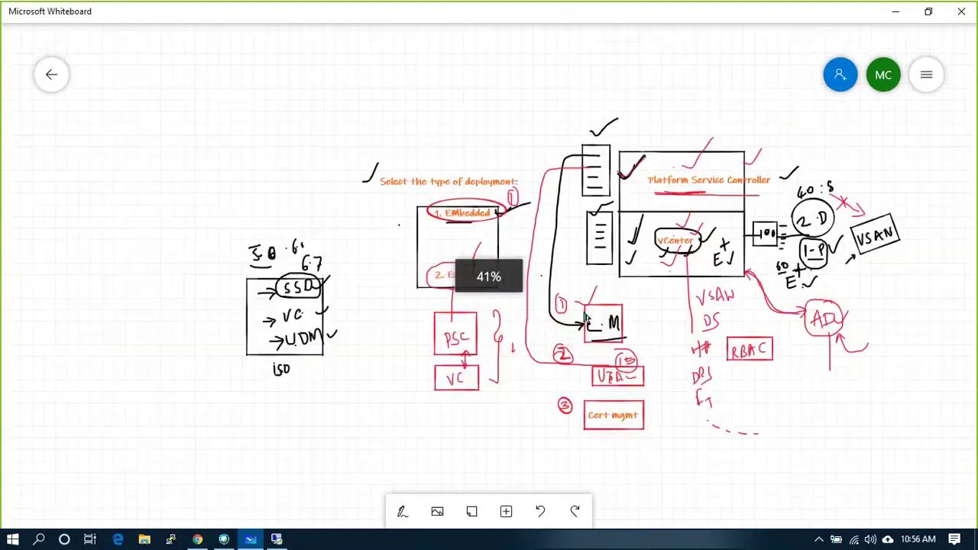
left_click(402, 511)
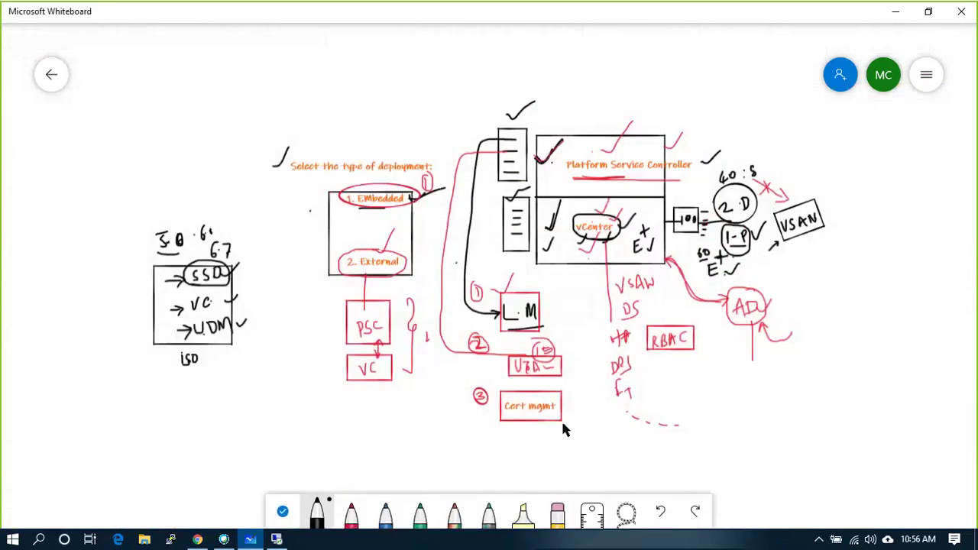
left_click_drag(562, 419, 595, 391)
key("alt+Tab")
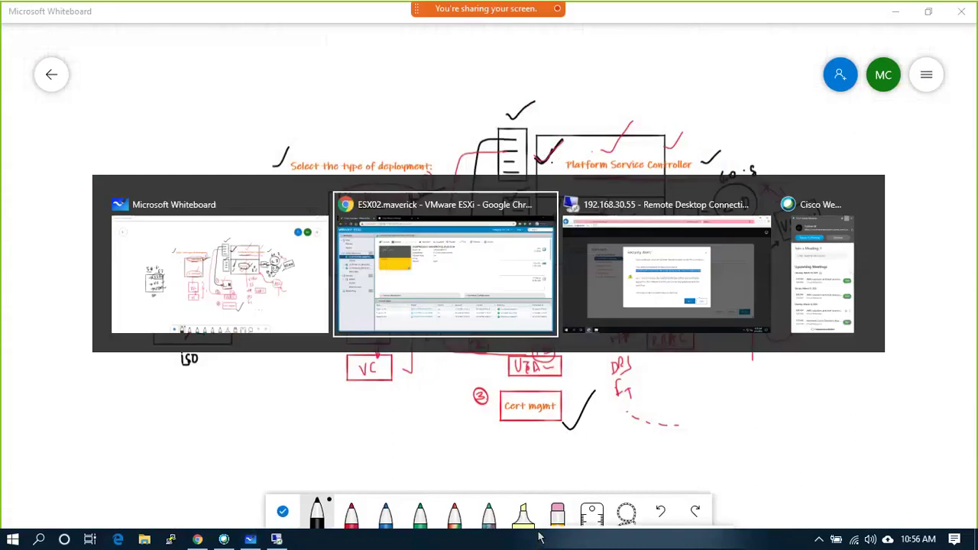
key("alt+Tab")
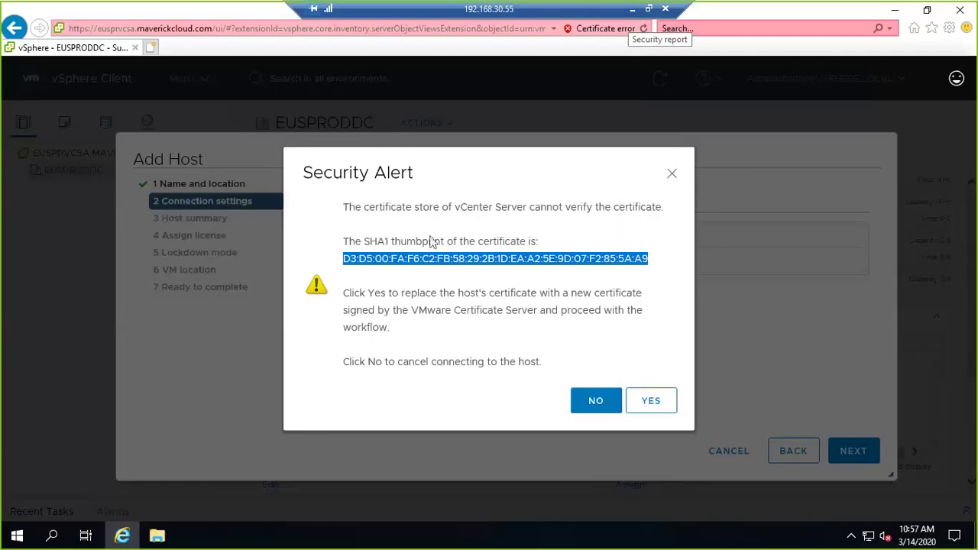
- Accept the host certificate, pass Host summary and licensing, and keep Lockdown mode Disabled
left_click(648, 403)
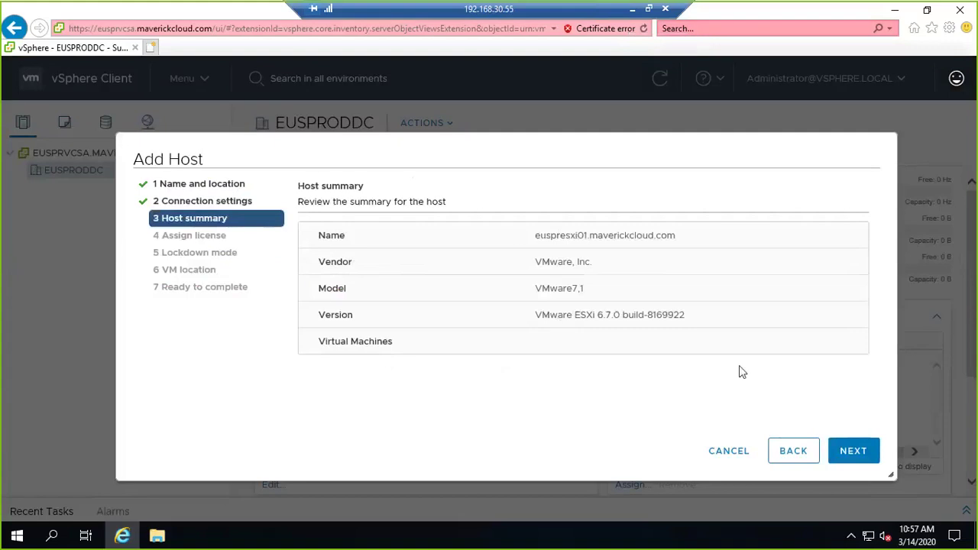
left_click(851, 451)
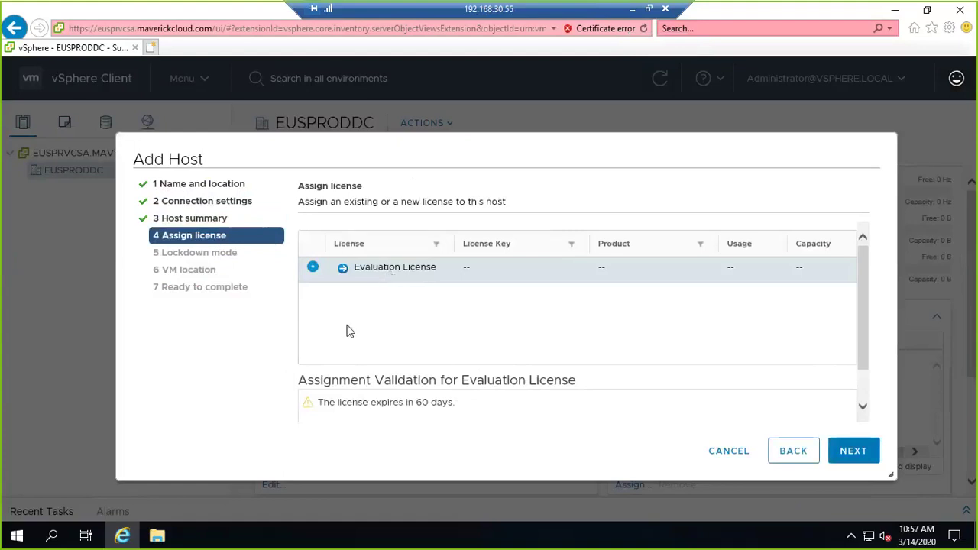
left_click_drag(460, 417, 316, 402)
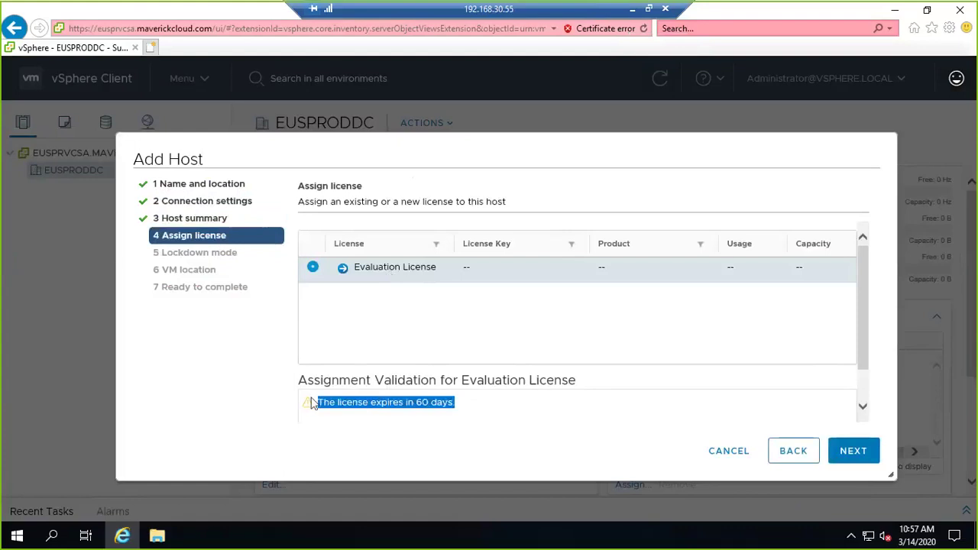
left_click(852, 454)
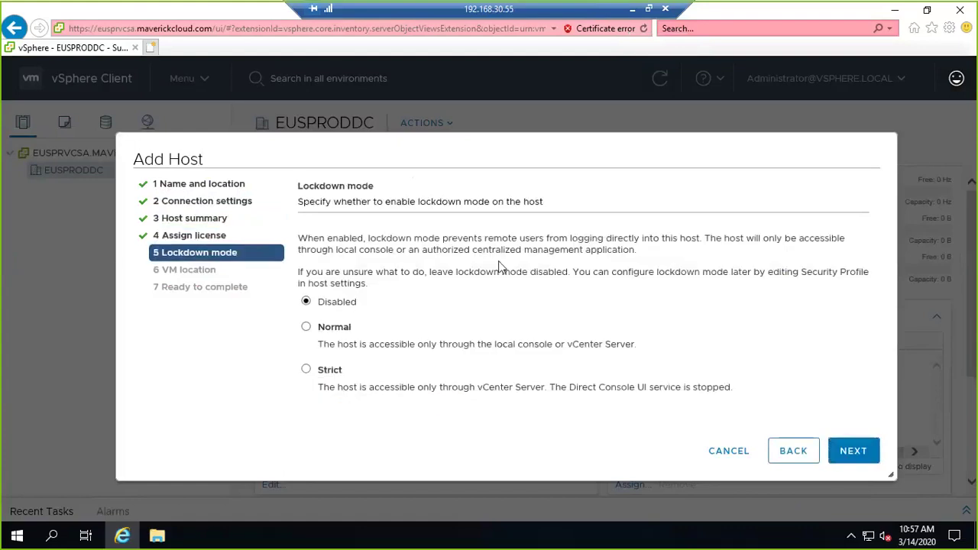
left_click(341, 306)
left_click(632, 10)
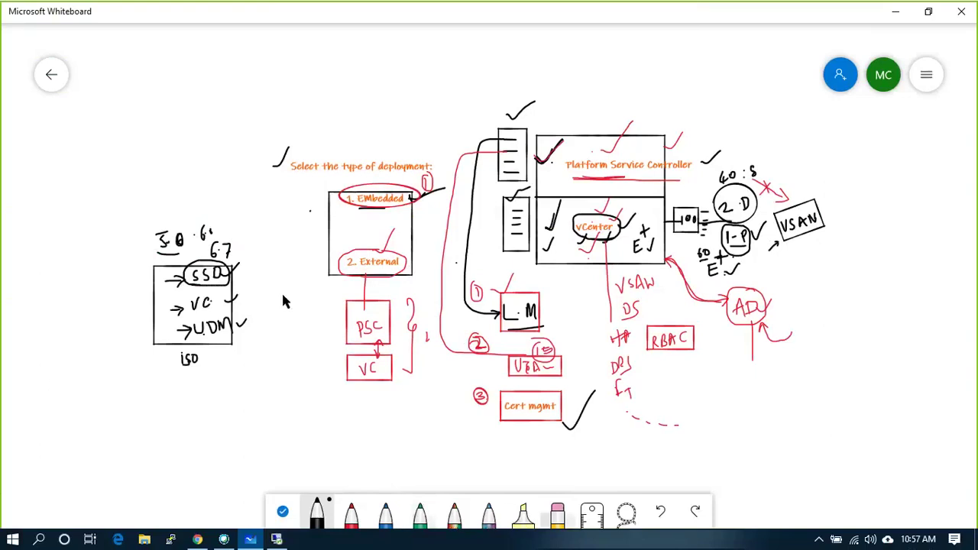
- Sketch a tall ticked box and a smaller box joined by a curved arrow
mouse_move(47, 341)
left_mouse_down()
mouse_move(52, 417)
mouse_move(102, 427)
mouse_move(99, 341)
left_mouse_up()
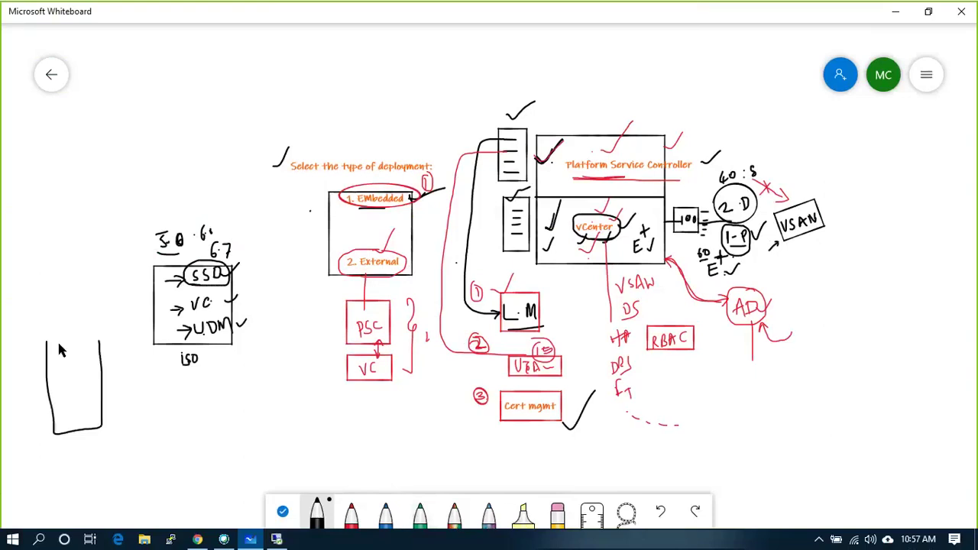
left_click_drag(59, 441, 77, 419)
mouse_move(240, 391)
left_mouse_down()
mouse_move(241, 441)
mouse_move(301, 436)
mouse_move(301, 393)
mouse_move(239, 395)
left_mouse_up()
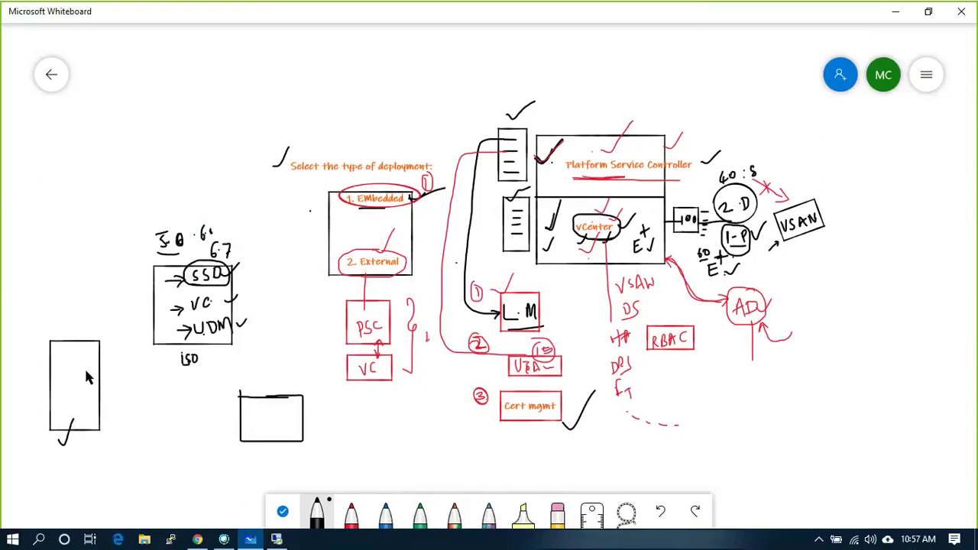
mouse_move(84, 368)
left_mouse_down()
mouse_move(84, 353)
mouse_move(144, 421)
mouse_move(240, 424)
mouse_move(253, 409)
mouse_move(259, 433)
left_mouse_up()
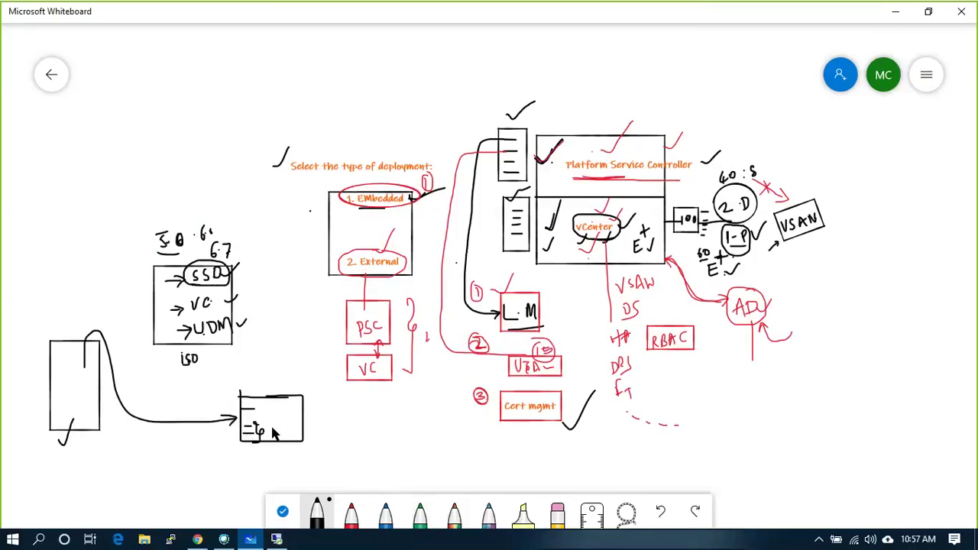
mouse_move(276, 432)
left_mouse_down()
mouse_move(290, 411)
mouse_move(255, 418)
left_mouse_up()
mouse_move(70, 374)
left_mouse_down()
mouse_move(81, 384)
mouse_move(99, 348)
left_mouse_up()
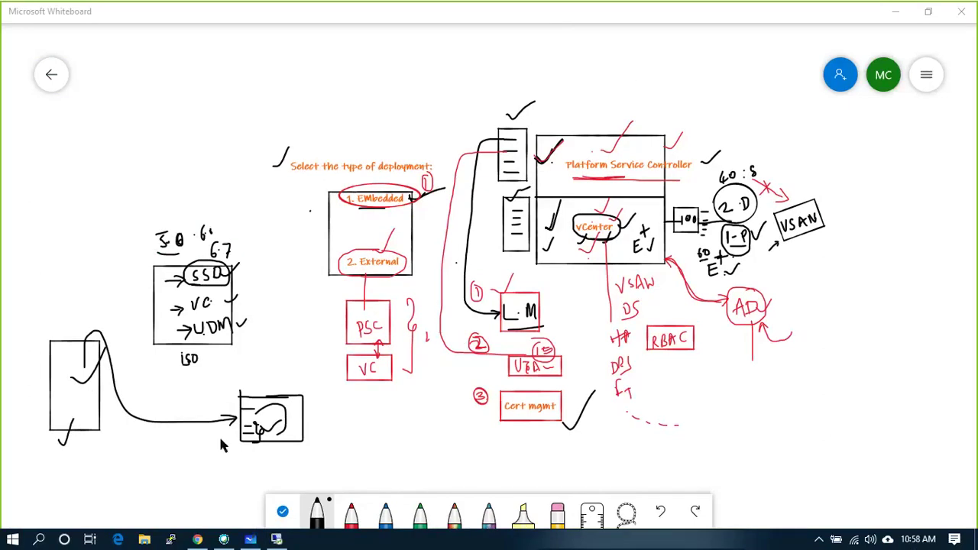
- Draw a dashed line rising above the tall box
left_click(82, 367)
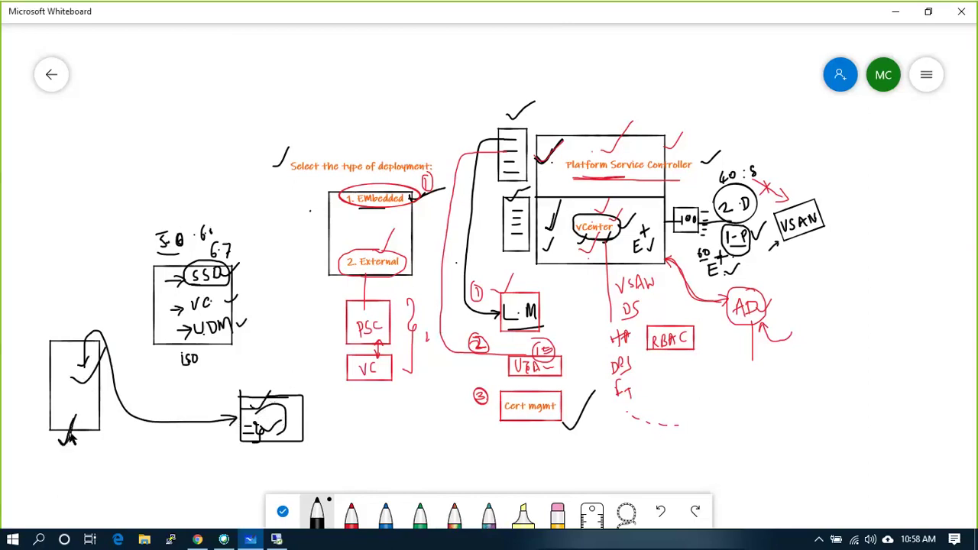
left_click(66, 333)
left_click_drag(65, 313, 65, 294)
left_click(66, 279)
left_click(65, 269)
- Label the top of the dashed line 100 and return to the vSphere Add Host wizard
mouse_move(62, 155)
left_mouse_down()
mouse_move(61, 168)
mouse_move(72, 156)
mouse_move(50, 156)
mouse_move(88, 163)
mouse_move(63, 175)
mouse_move(51, 157)
left_mouse_up()
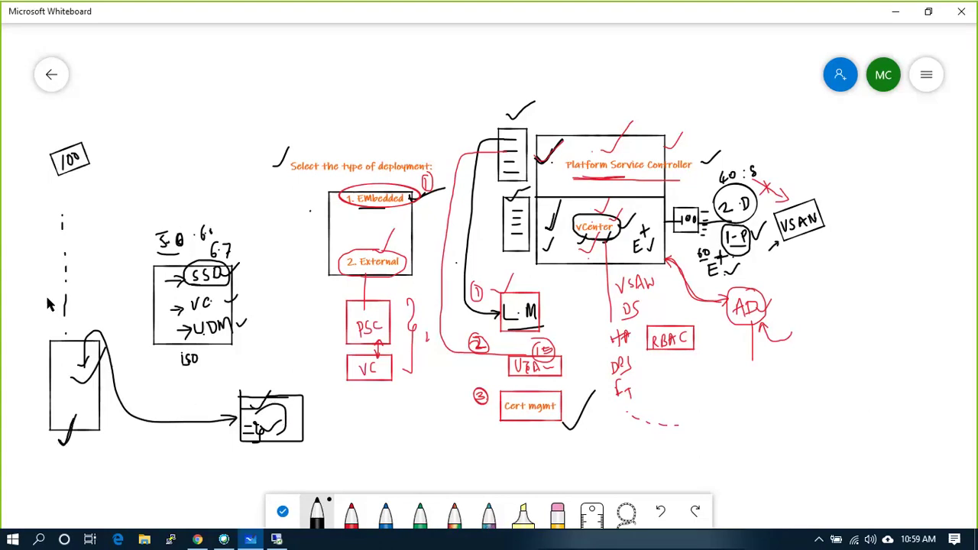
left_click(277, 539)
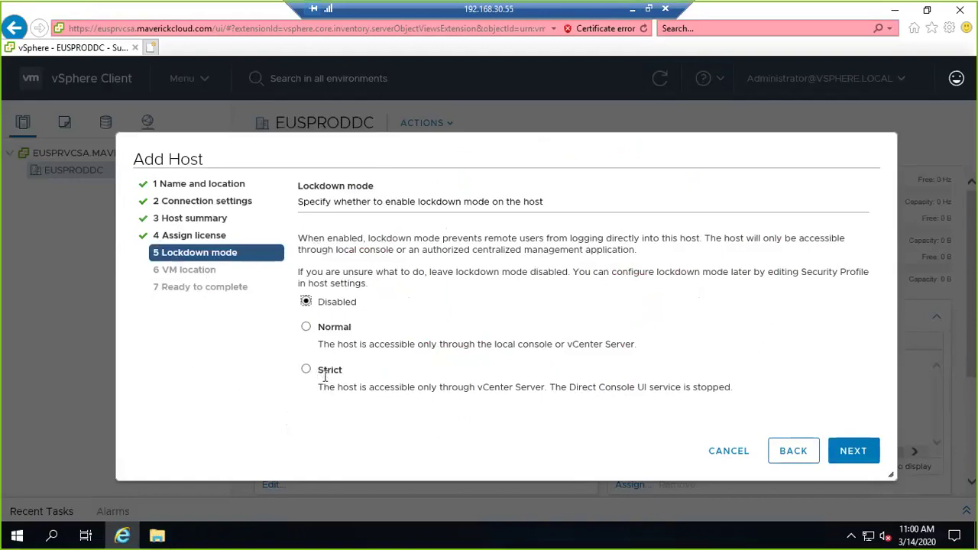
- Add a second curved arrow, cross out the small box's top, and write a boxed, ticked L·D
left_click(633, 9)
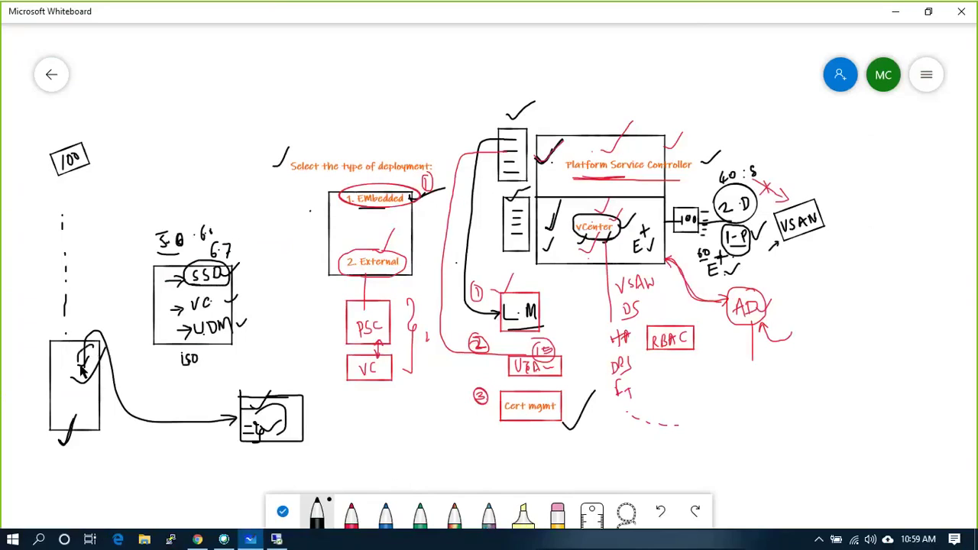
mouse_move(86, 355)
left_mouse_down()
mouse_move(130, 387)
mouse_move(229, 420)
mouse_move(252, 372)
left_mouse_up()
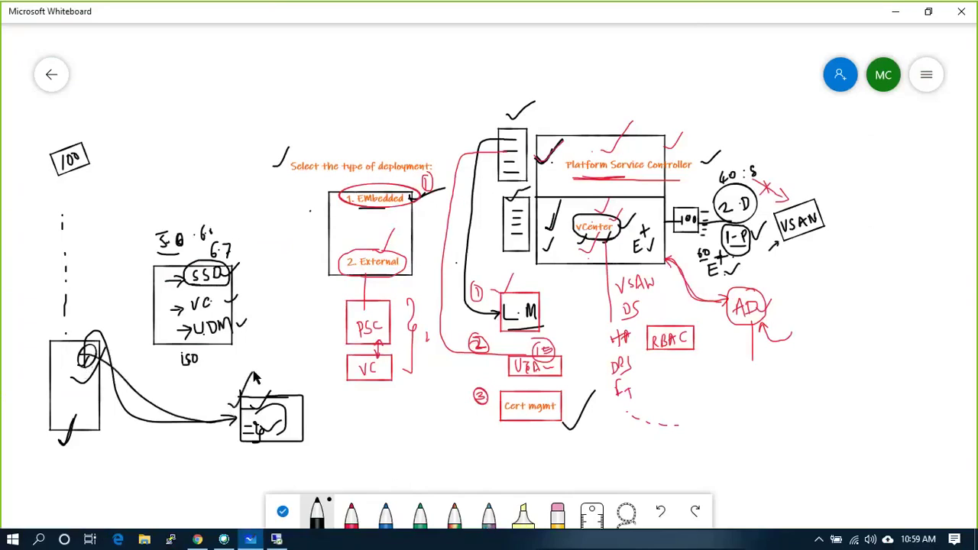
left_click(339, 425)
mouse_move(345, 417)
left_mouse_down()
mouse_move(347, 435)
mouse_move(372, 428)
mouse_move(391, 403)
left_mouse_up()
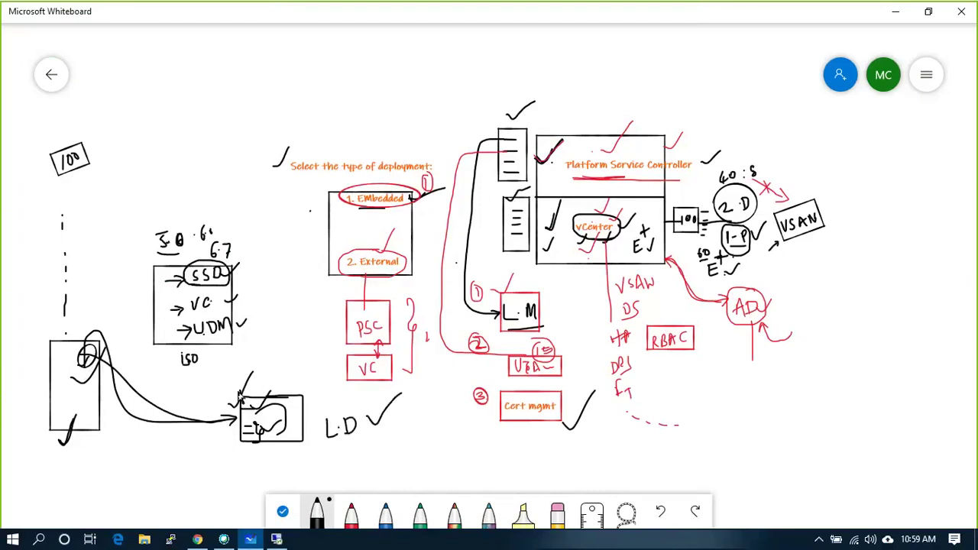
mouse_move(240, 398)
left_mouse_down()
mouse_move(267, 418)
mouse_move(267, 379)
left_mouse_up()
mouse_move(321, 418)
left_mouse_down()
mouse_move(356, 410)
mouse_move(356, 445)
mouse_move(320, 443)
mouse_move(320, 411)
mouse_move(348, 417)
mouse_move(334, 424)
mouse_move(322, 366)
left_mouse_up()
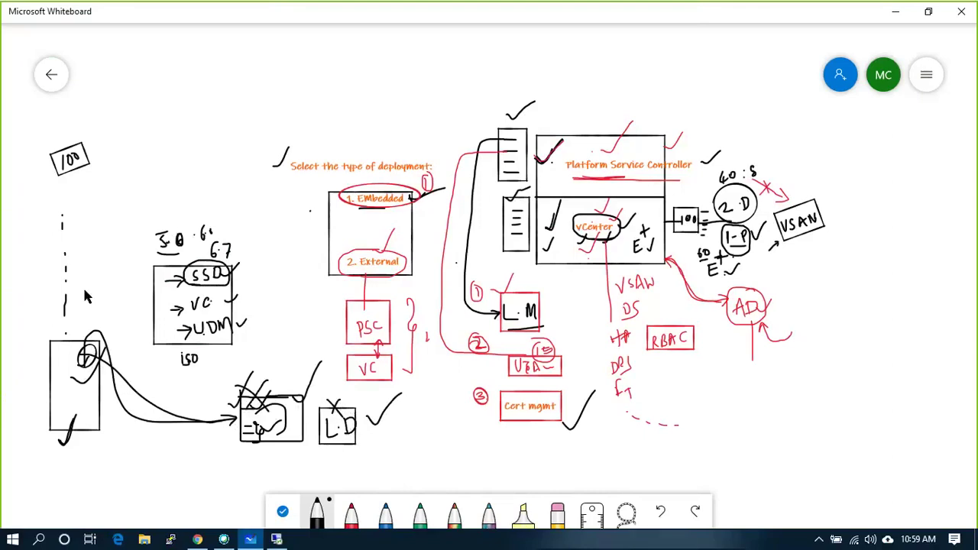
- Load the ESXi Host Client at 192.168.30.51 in a new Chrome tab
left_click(196, 541)
left_click(364, 14)
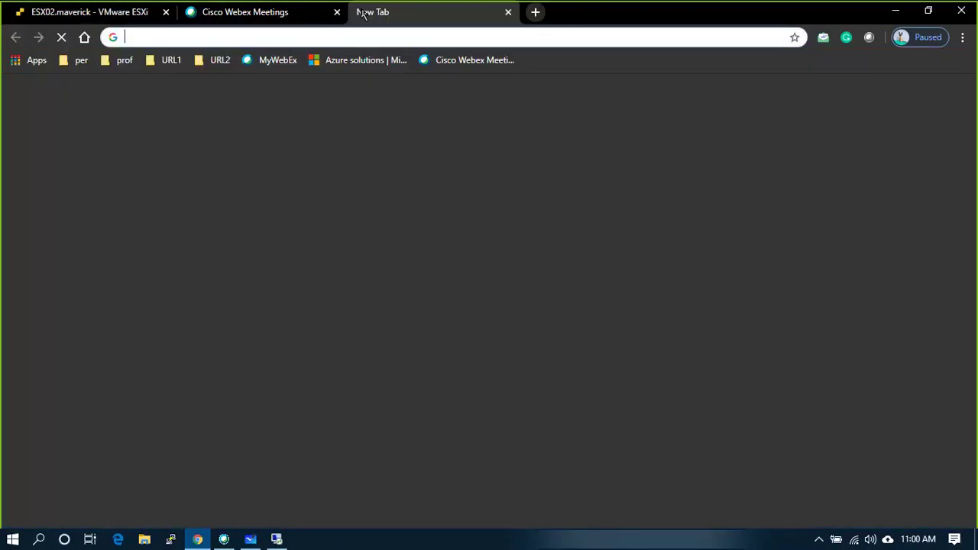
type("192.168.1.15")
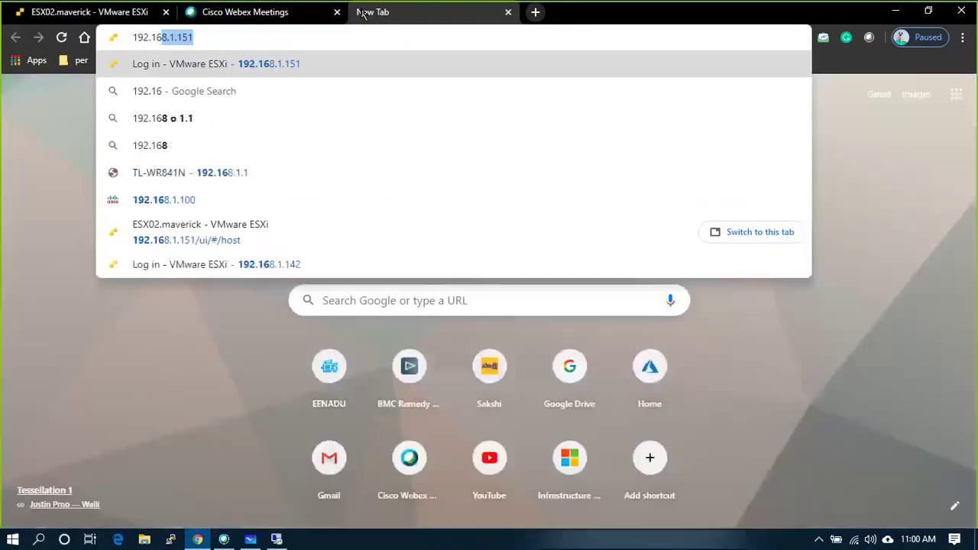
key("BackSpace")
key("BackSpace")
key("BackSpace")
key("BackSpace")
type("30.5")
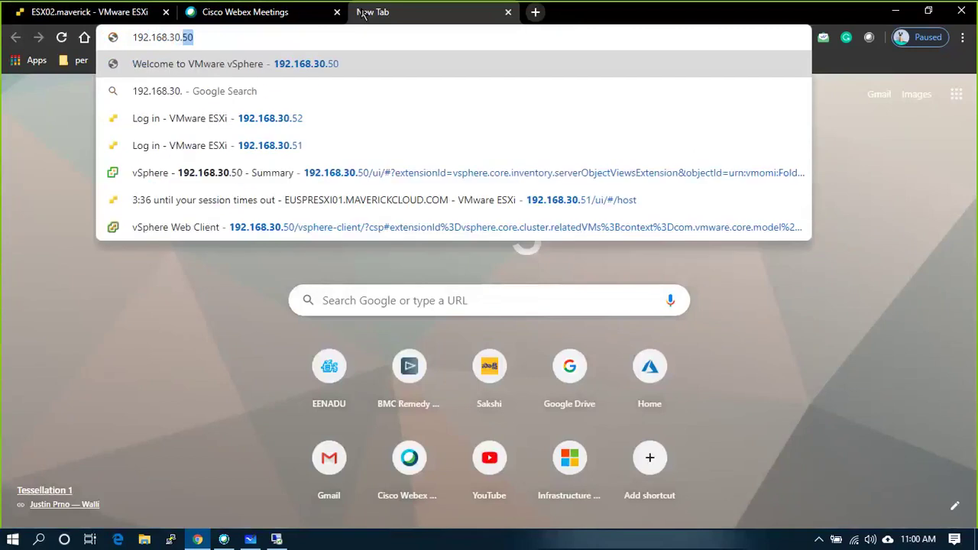
type("1")
key("Return")
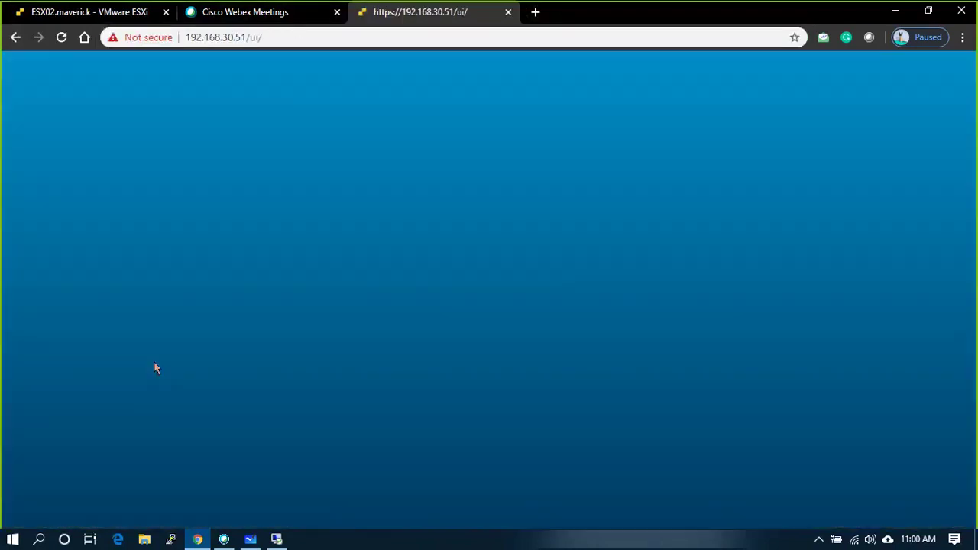
- Log in with user name root and the account password
left_click(188, 297)
type("root")
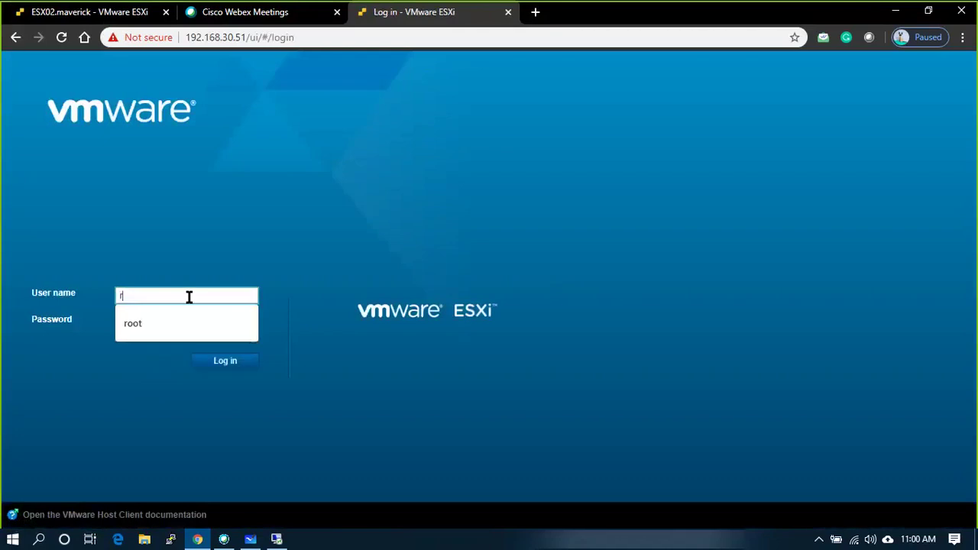
key("Tab")
type("*****")
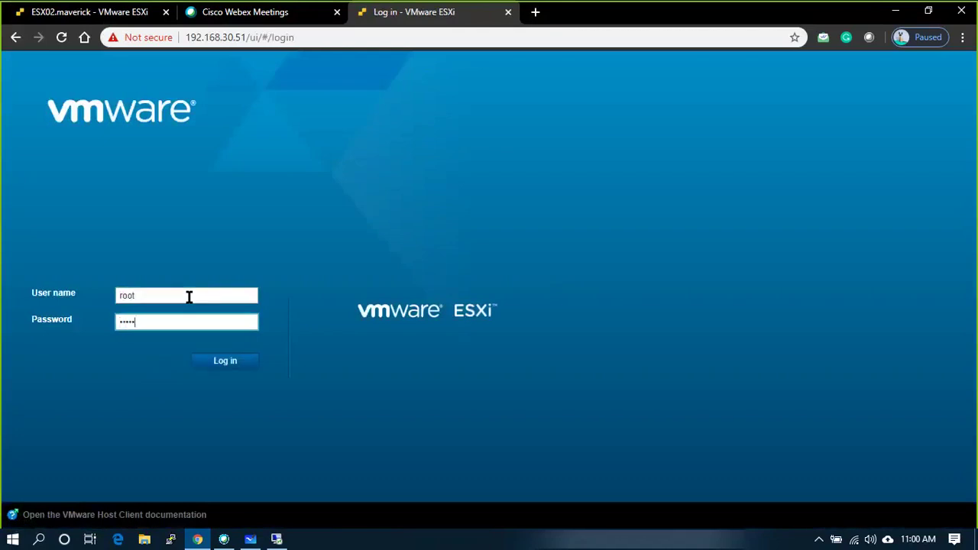
key("BackSpace")
key("BackSpace")
key("BackSpace")
key("BackSpace")
key("BackSpace")
type("*******")
key("Return")
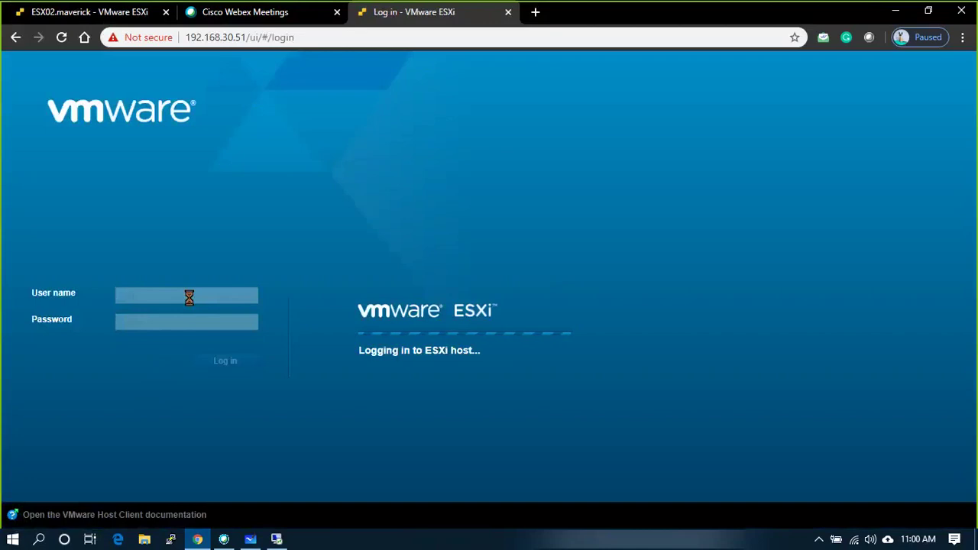
- Retype the password after the incorrect-password error and submit the login again
key("alt+Tab")
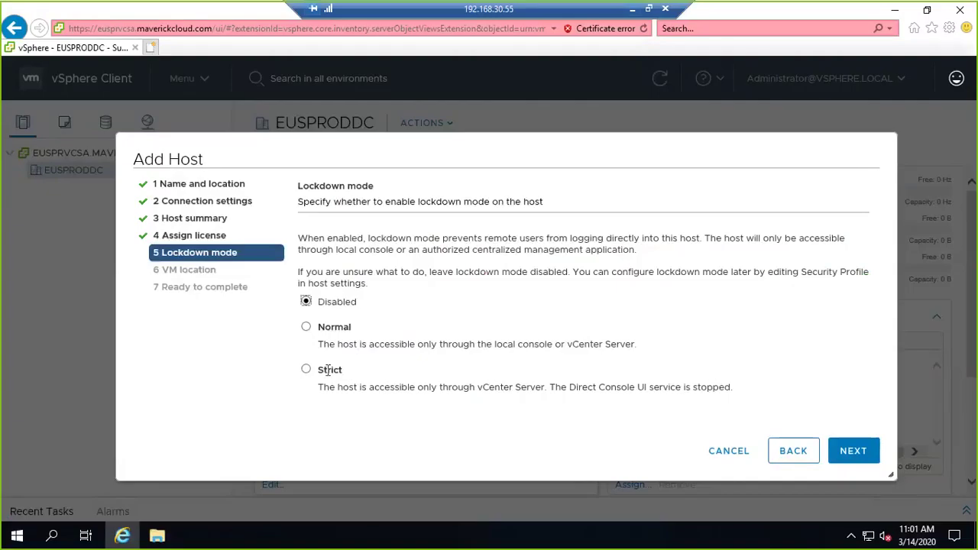
left_click(633, 9)
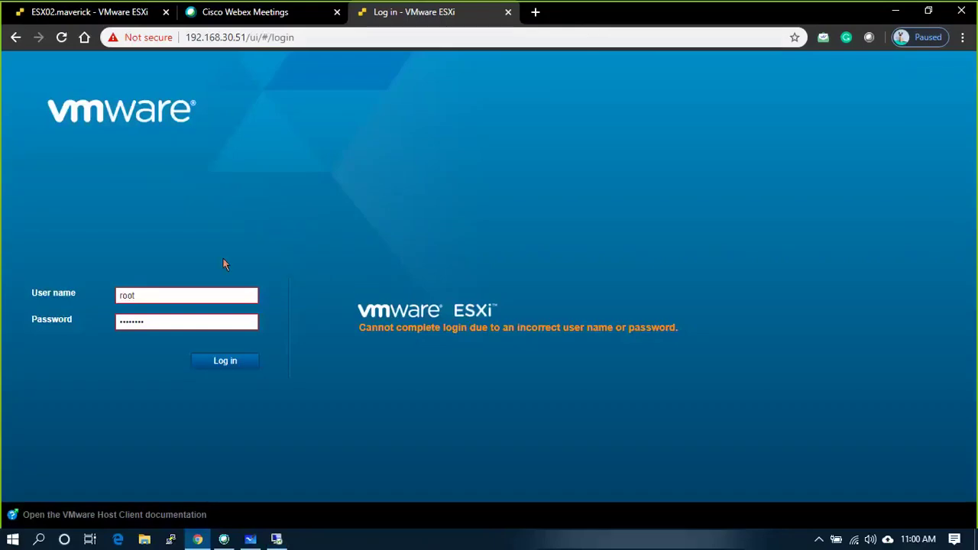
left_click_drag(184, 321, 79, 321)
type("*******")
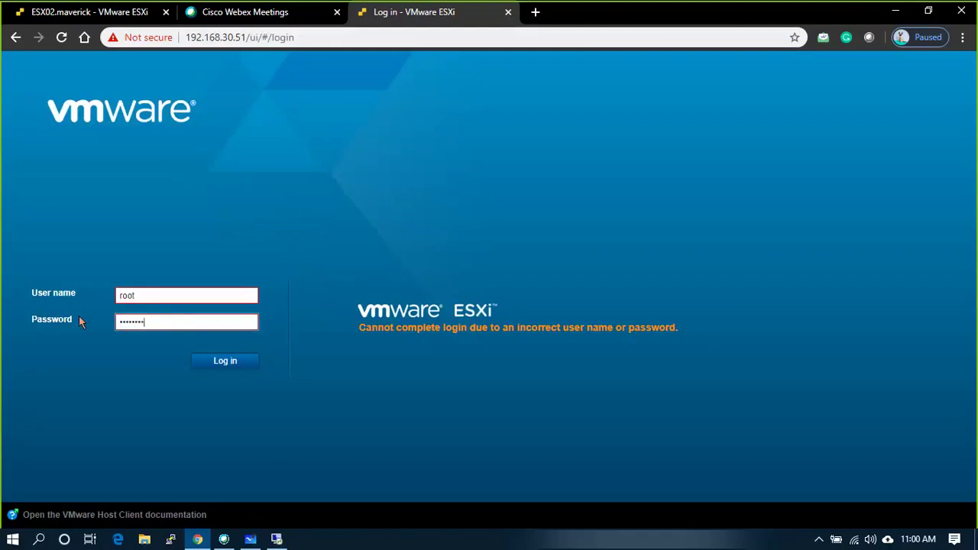
key("Return")
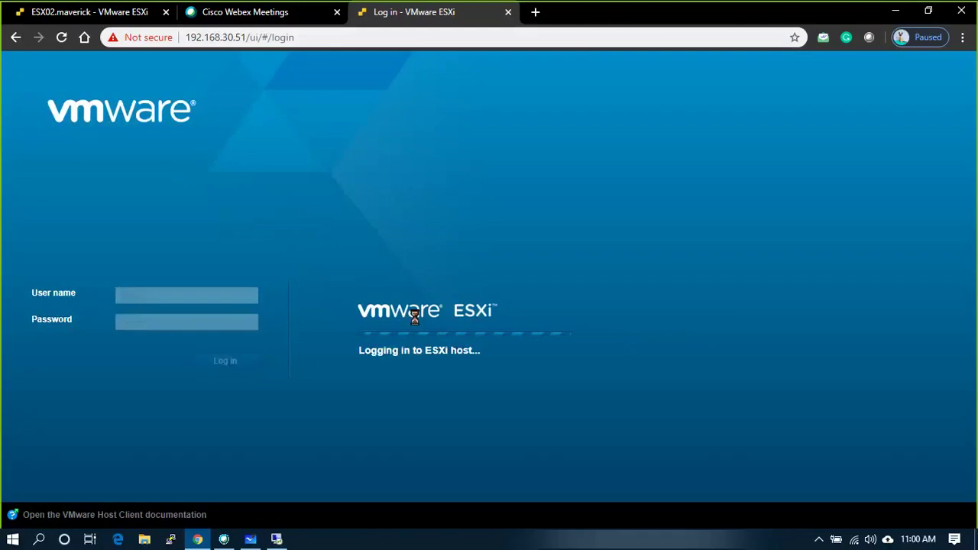